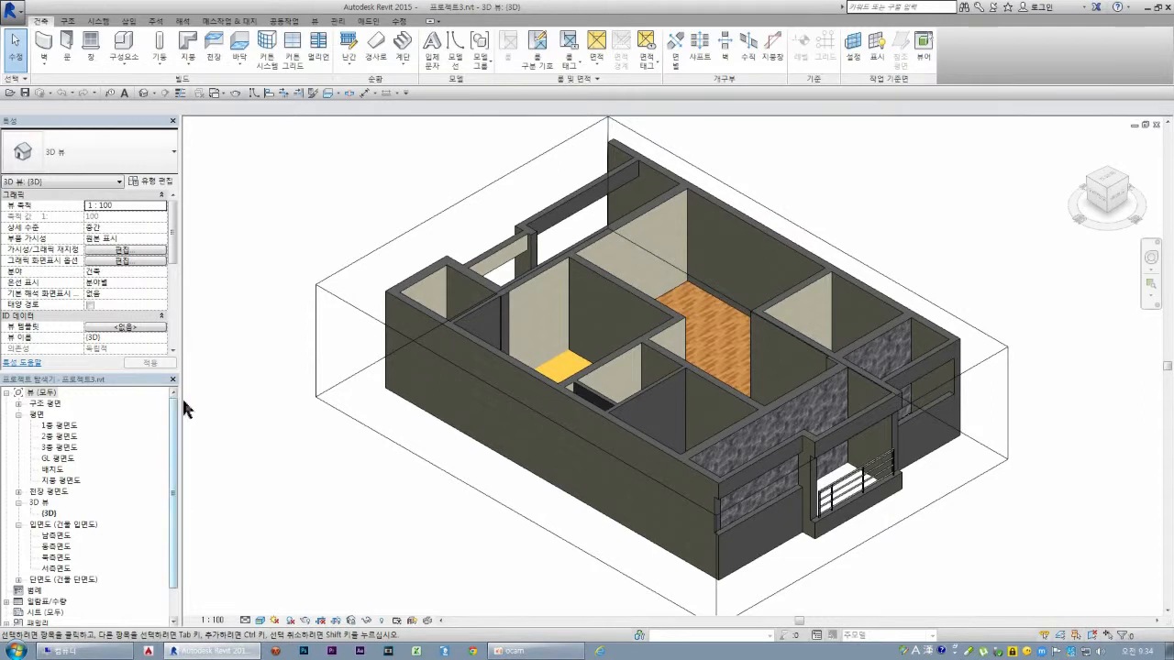
- Open the 1층 평면도 floor plan view and bring the whole apartment plan into view
double_click(64, 426)
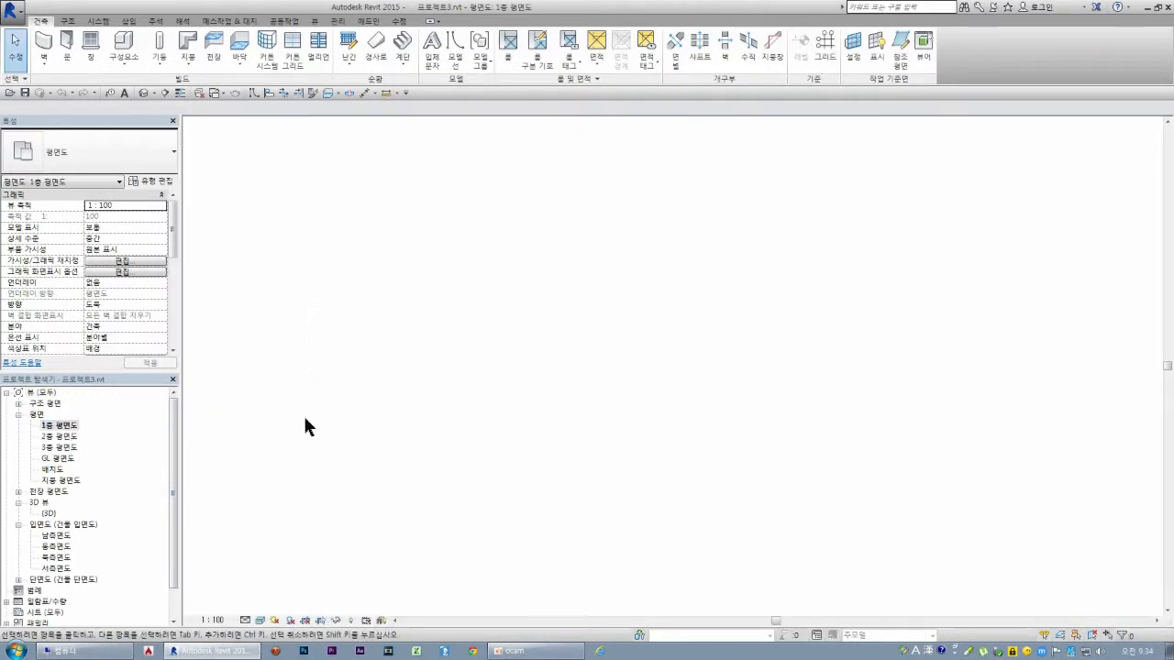
scroll(766, 351, "up", 3)
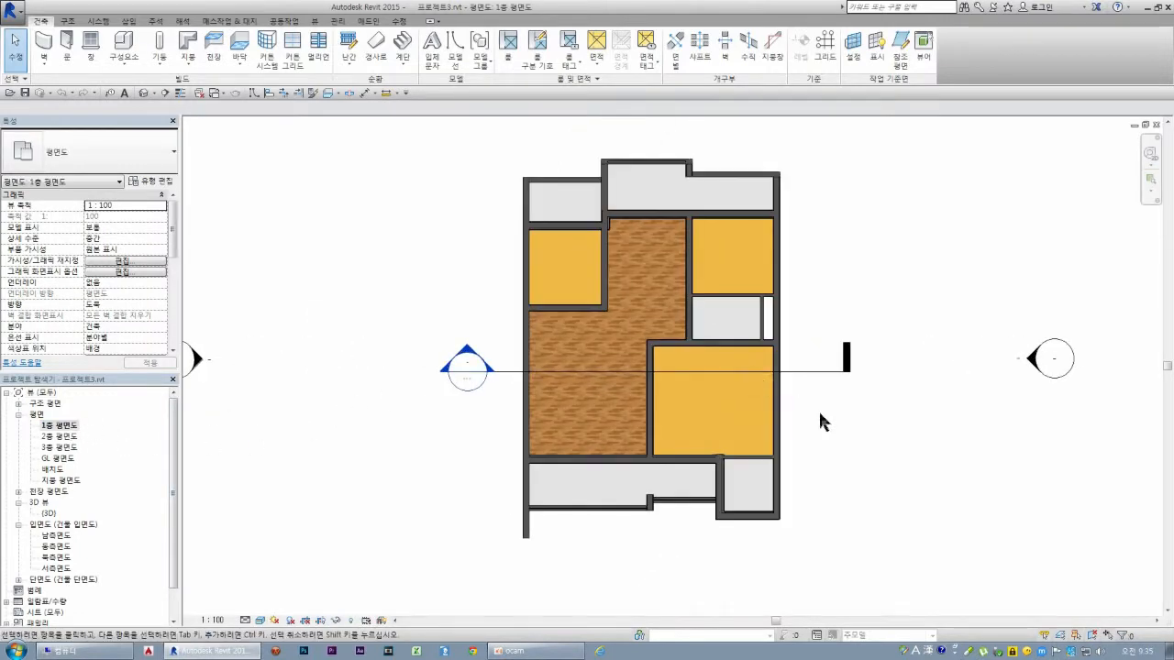
scroll(834, 427, "up", 1)
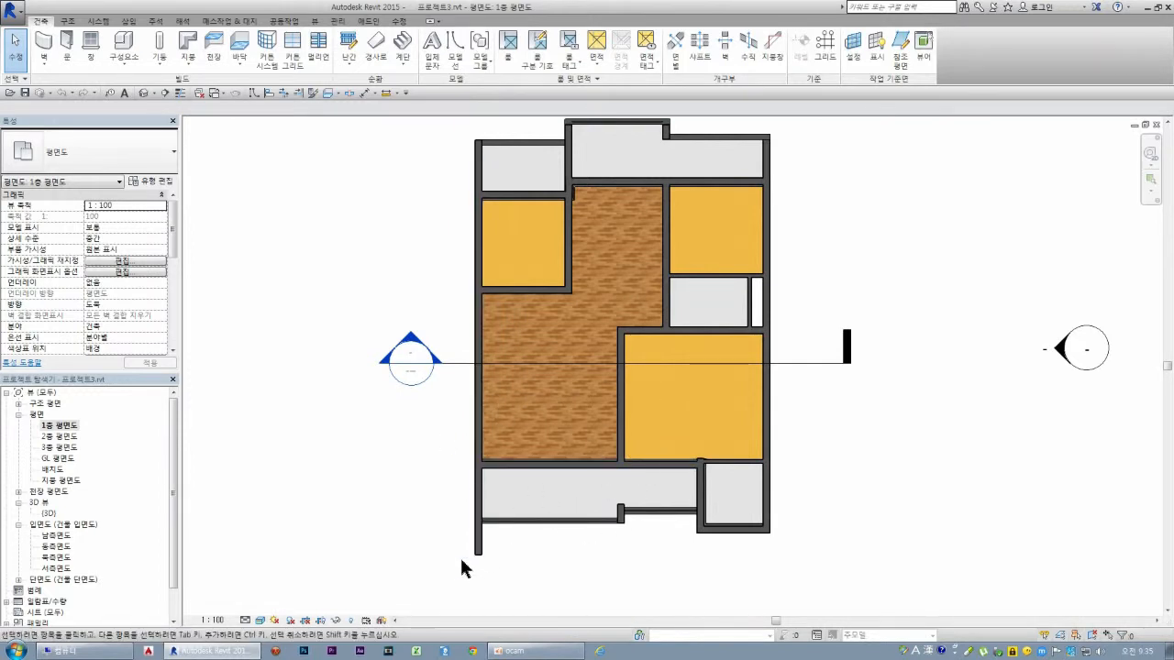
- Reveal the hidden elements, unhide the imported UN24.DWG drawing's category in this view, and leave the reveal mode
left_click(352, 621)
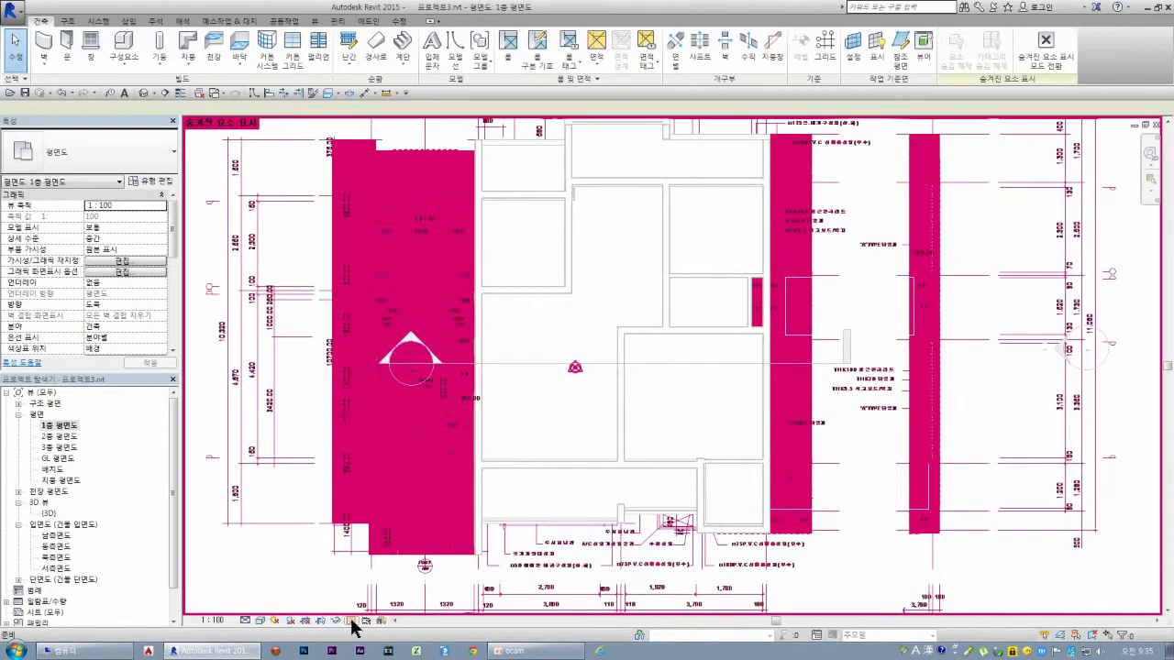
left_click(266, 460)
right_click(268, 463)
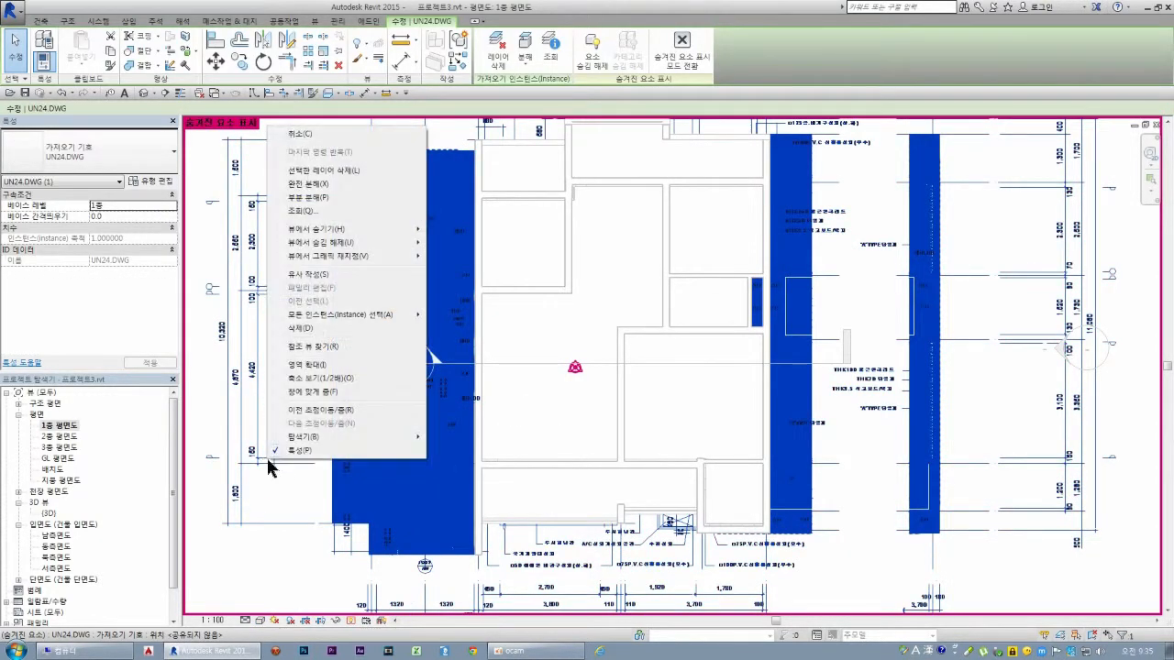
mouse_move(321, 242)
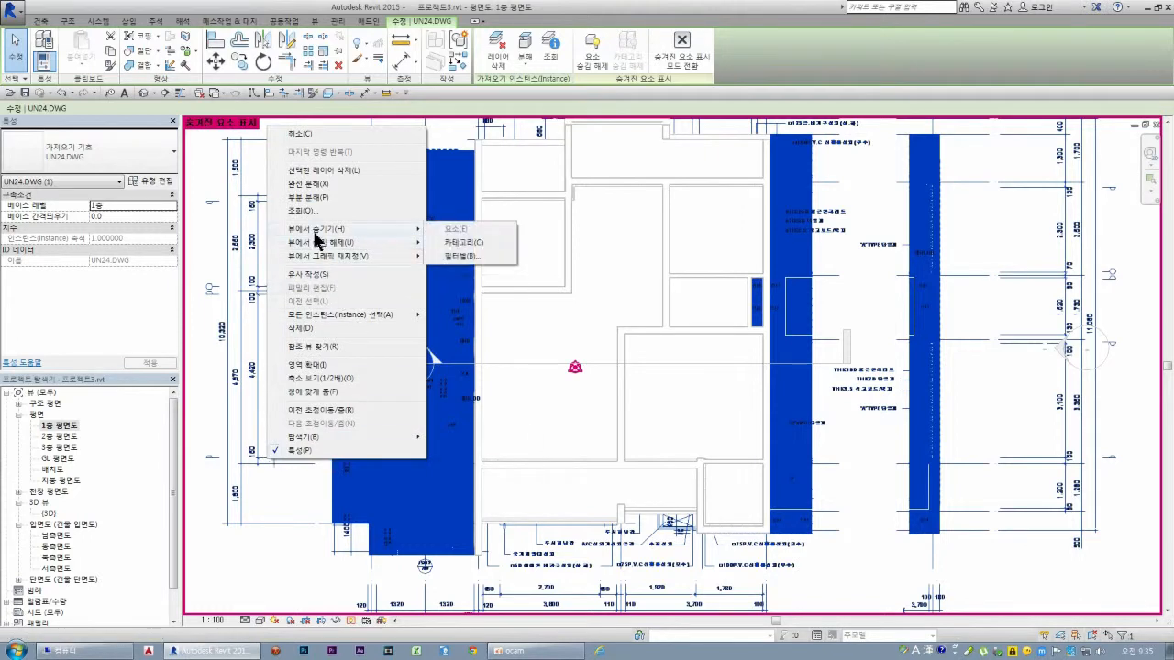
left_click(459, 244)
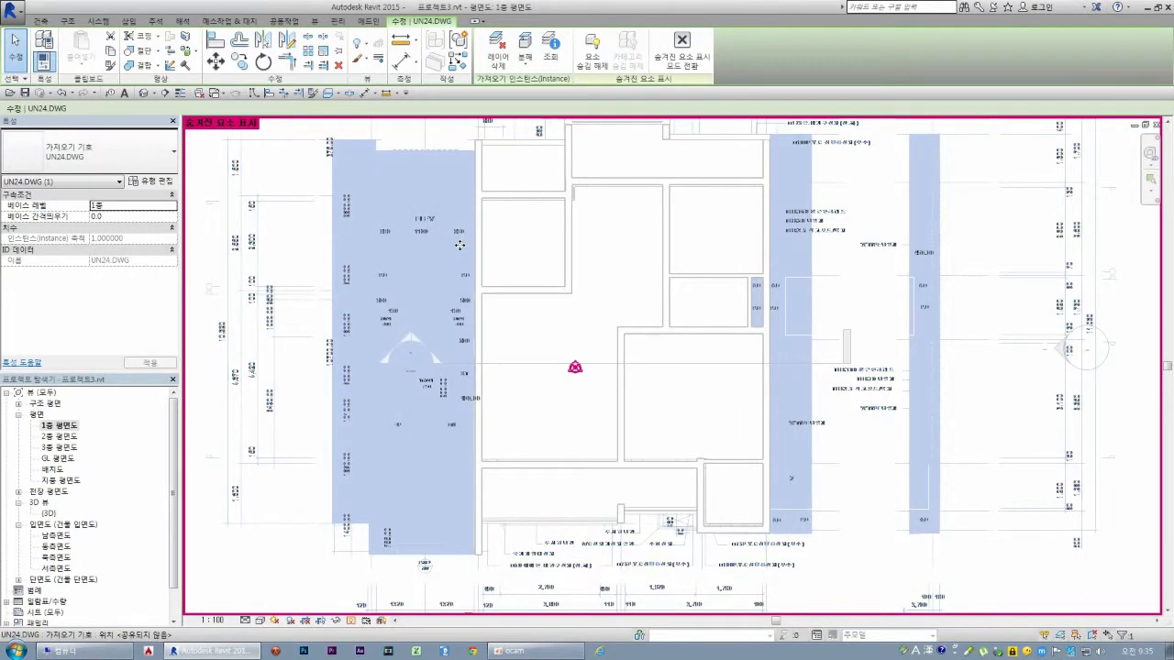
left_click(303, 506)
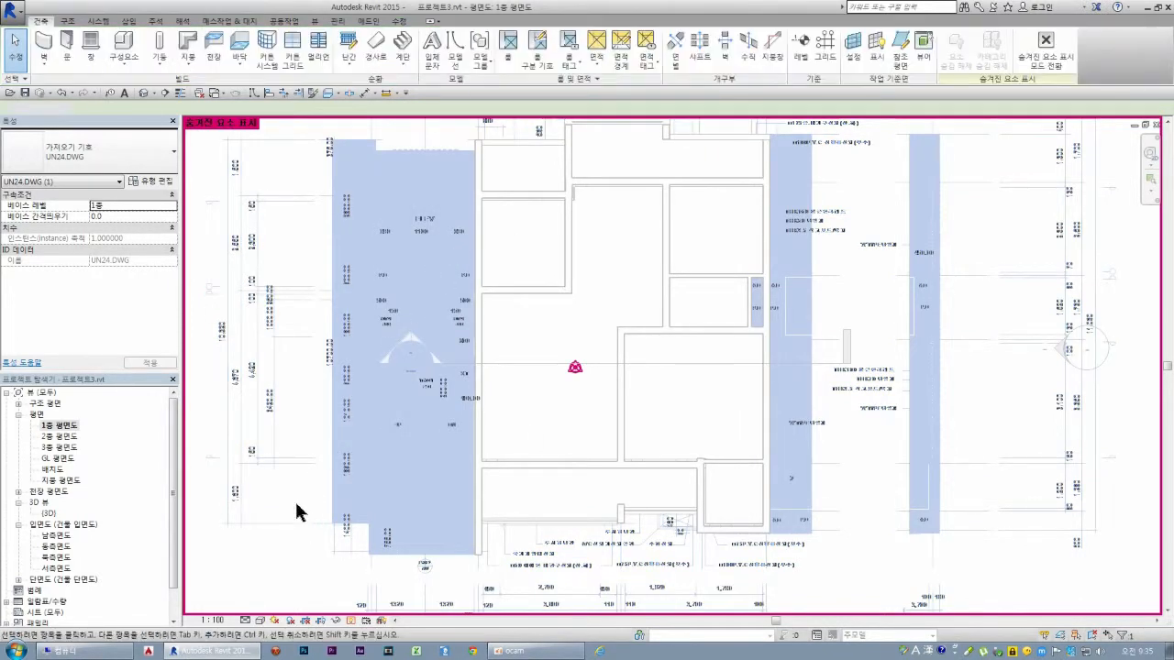
left_click(350, 622)
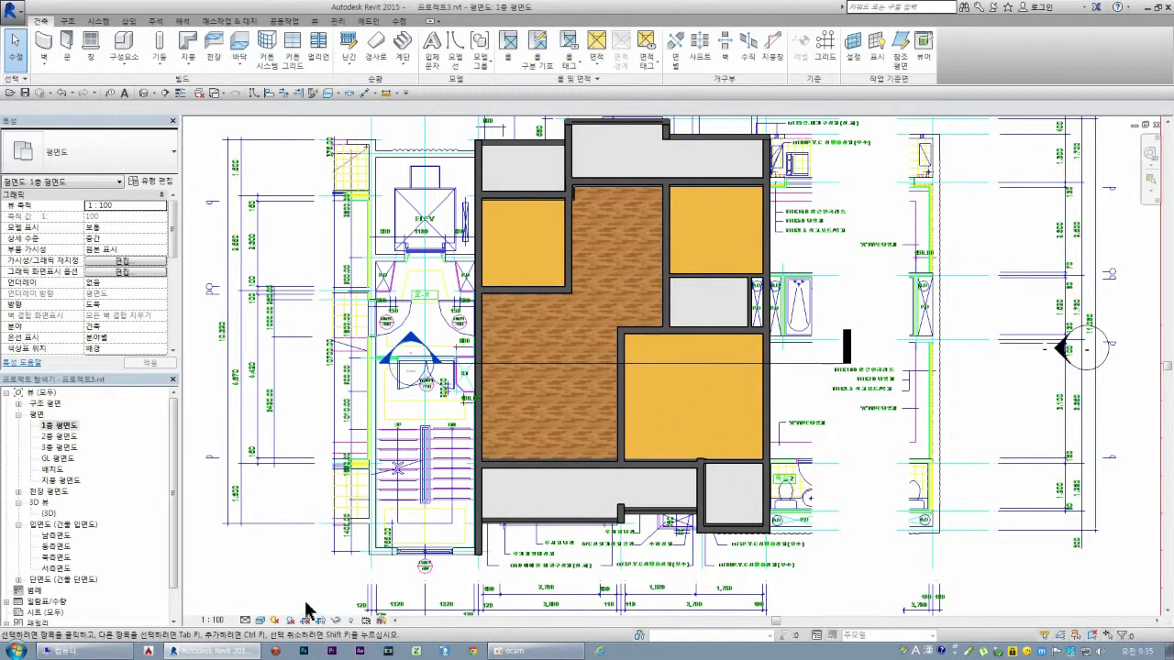
- Try the Hidden Line (은선) visual style on the plan and return it to Realistic (사실적)
left_click(262, 622)
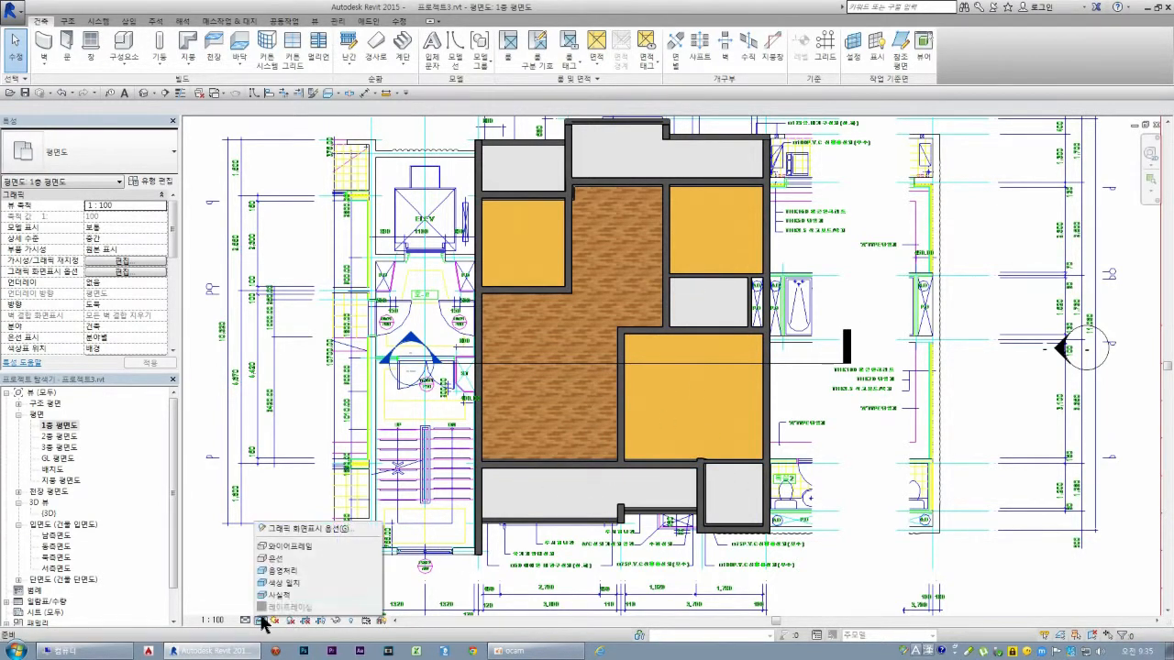
left_click(275, 558)
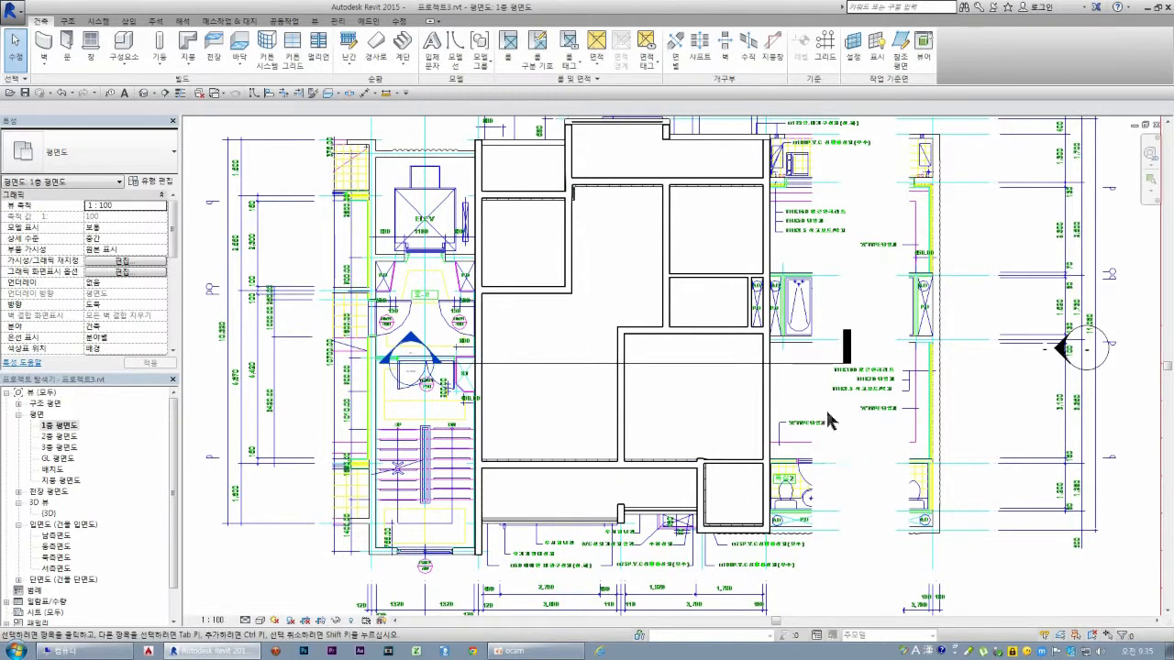
left_click(275, 621)
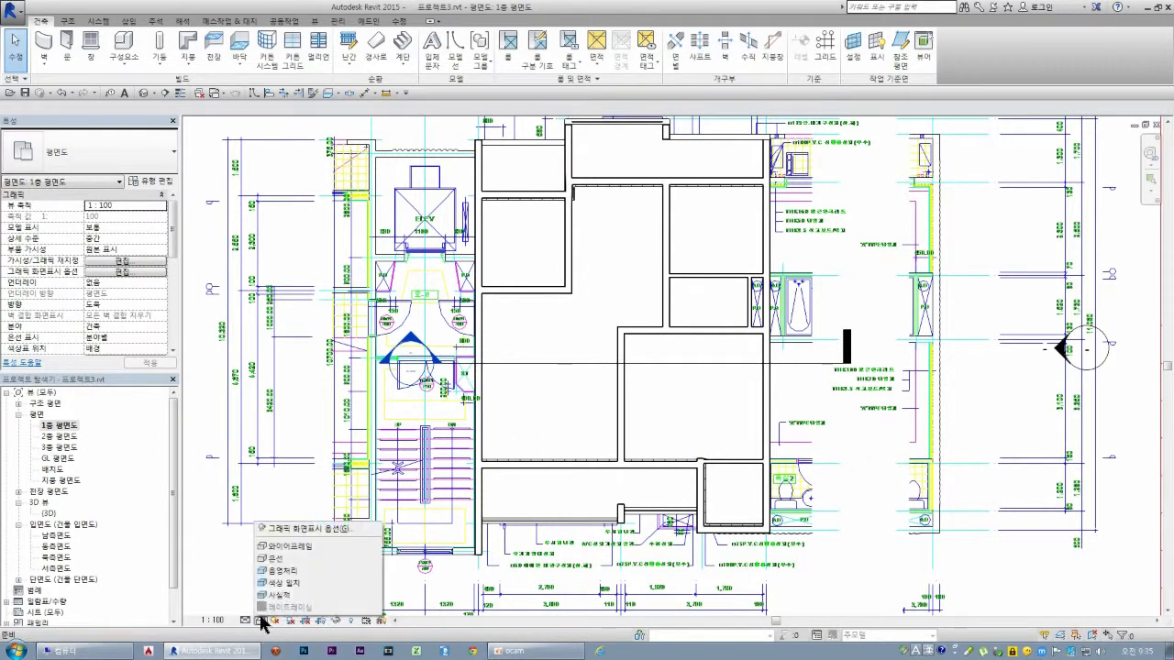
left_click(272, 596)
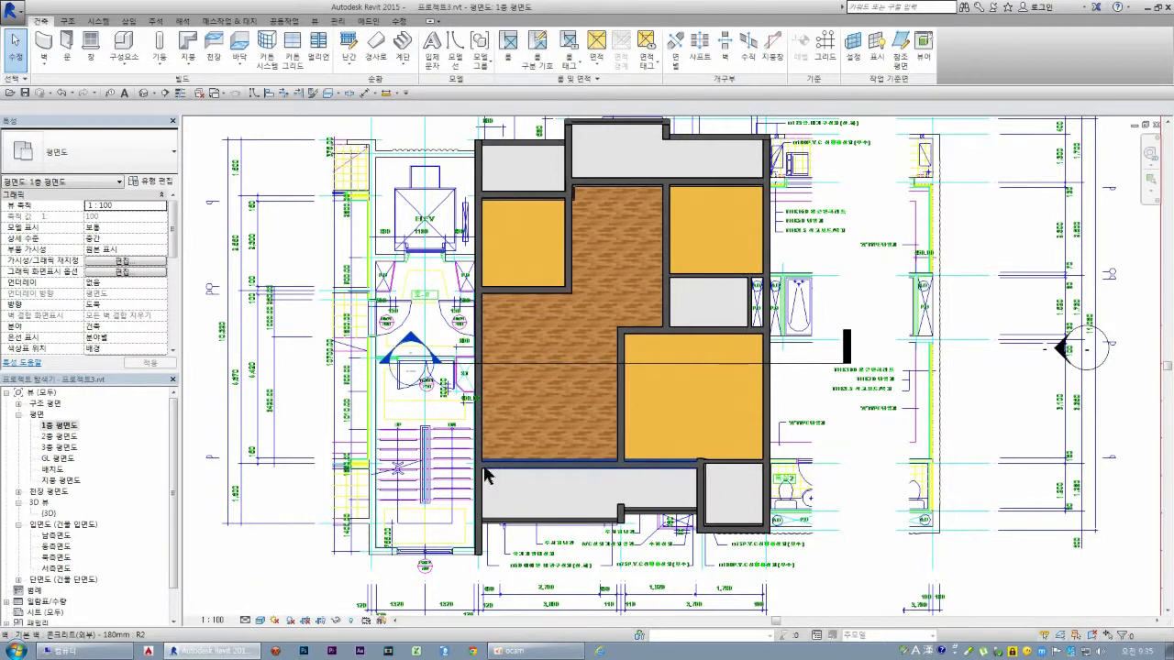
- Set the base offset of the imported UN24.DWG drawing to 200 above level 1층
left_click(440, 472)
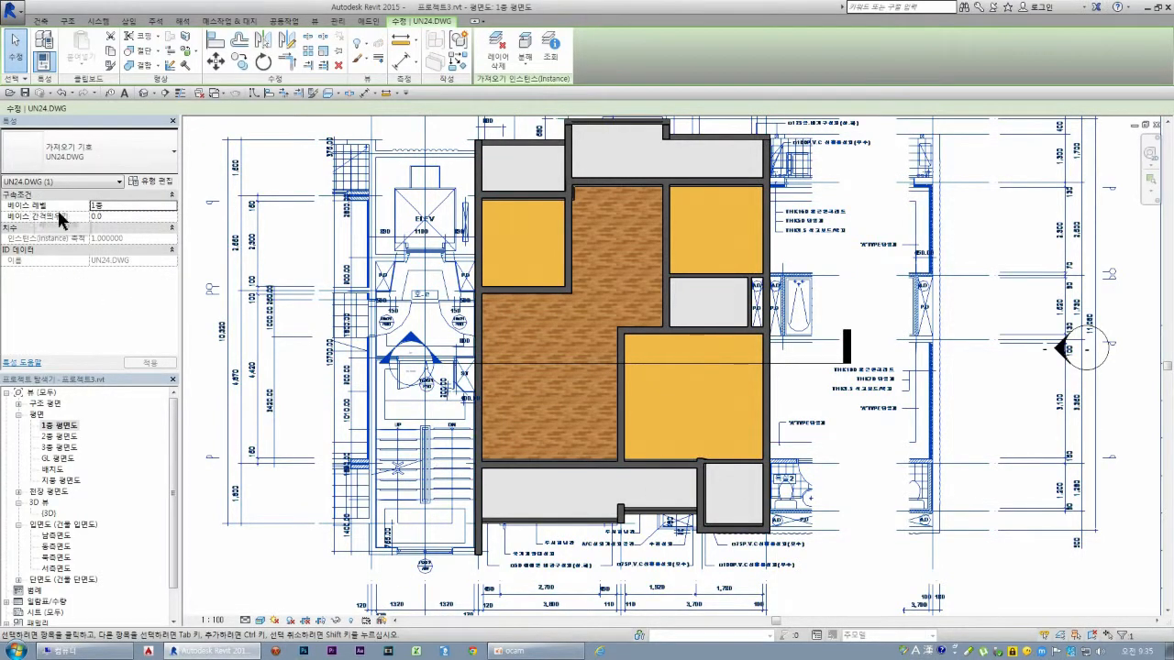
left_click(116, 219)
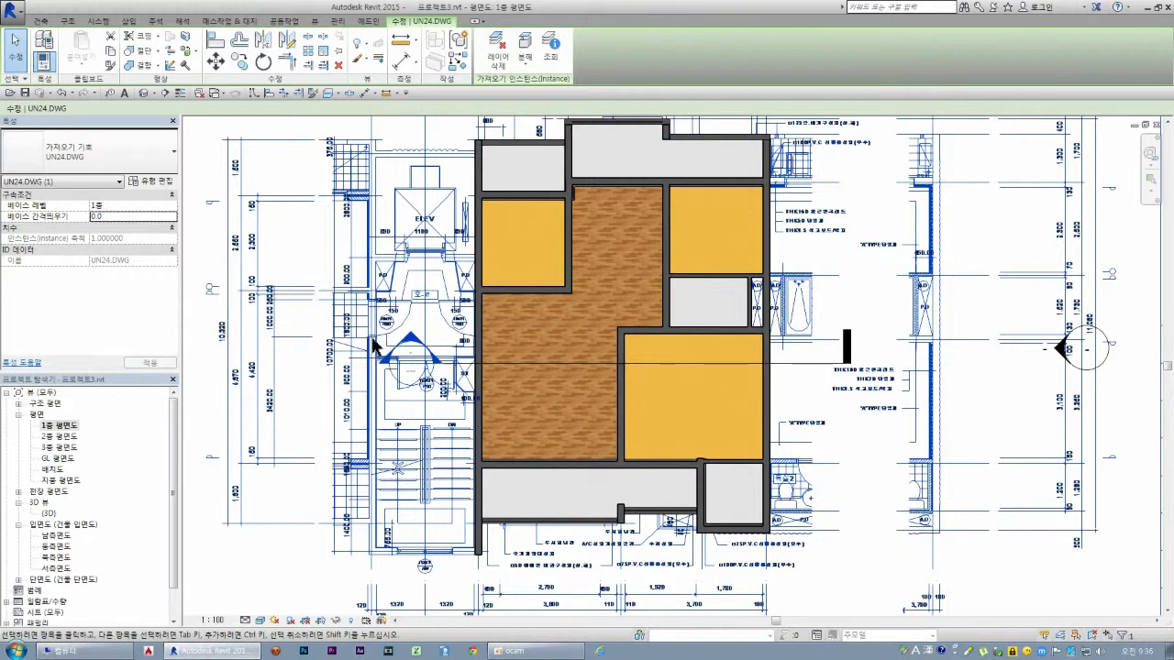
left_click(120, 218)
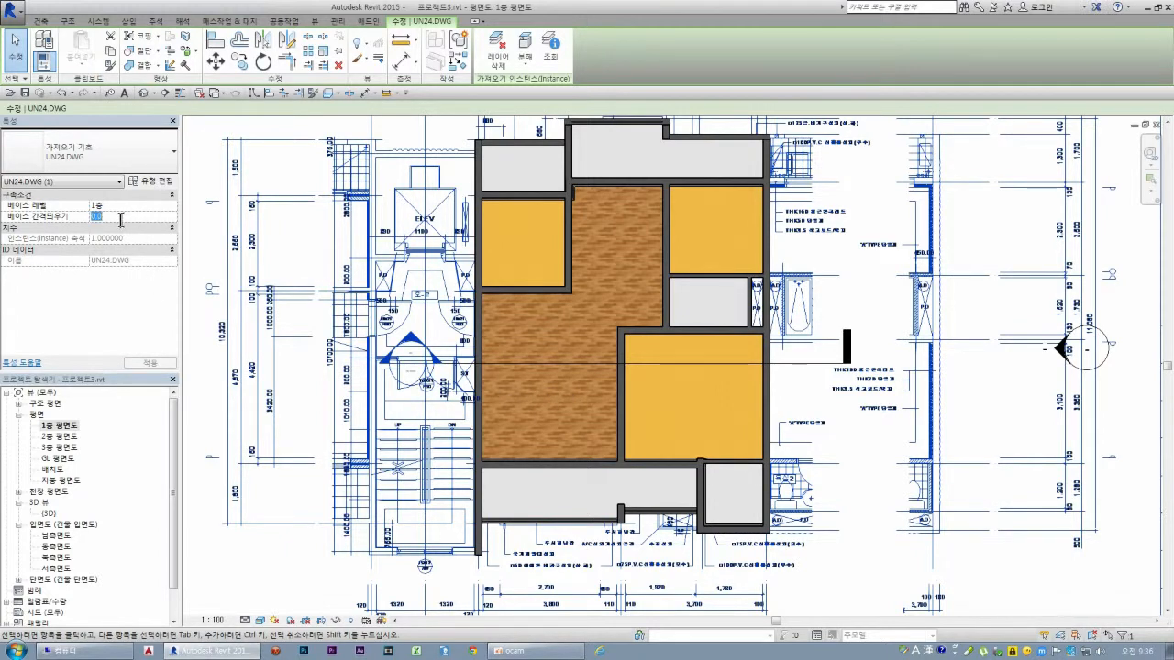
type("200")
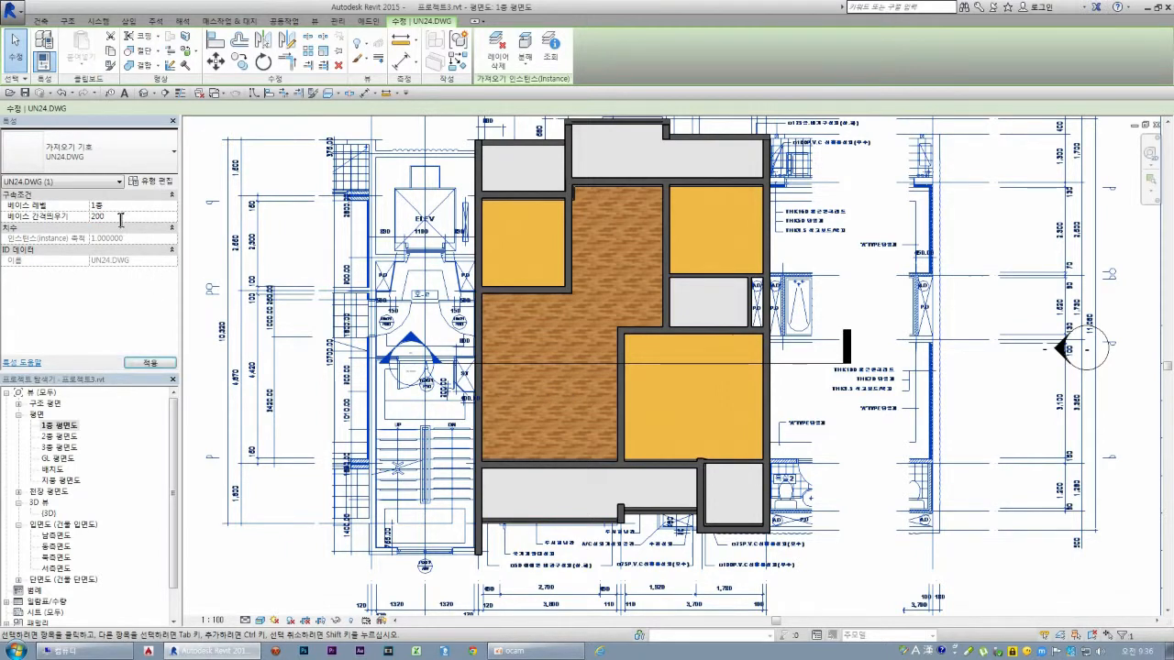
left_click(146, 365)
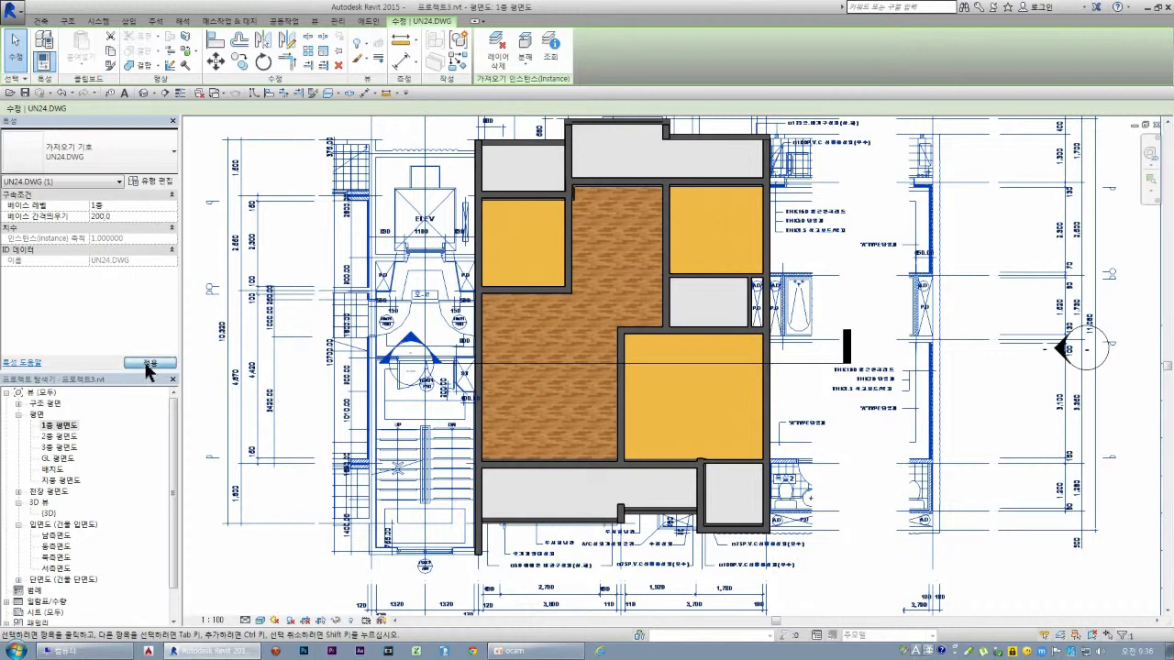
left_click(296, 433)
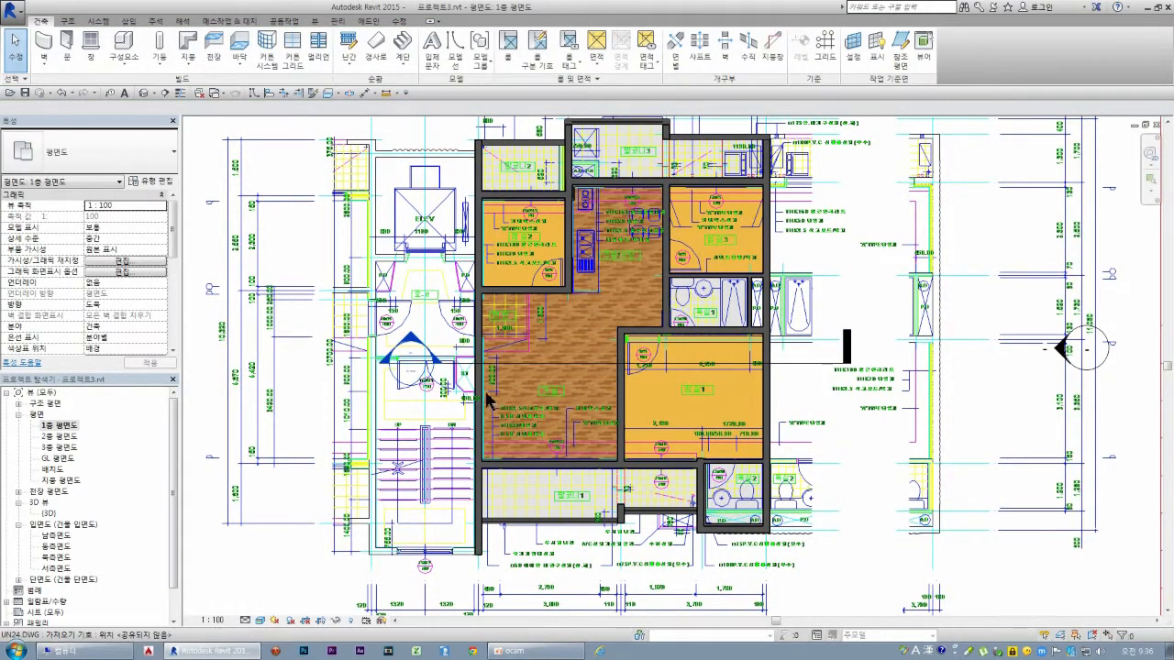
- View the plan in the Wireframe (와이어프레임) visual style and switch it back to Realistic (사실적)
left_click(262, 621)
left_click(312, 546)
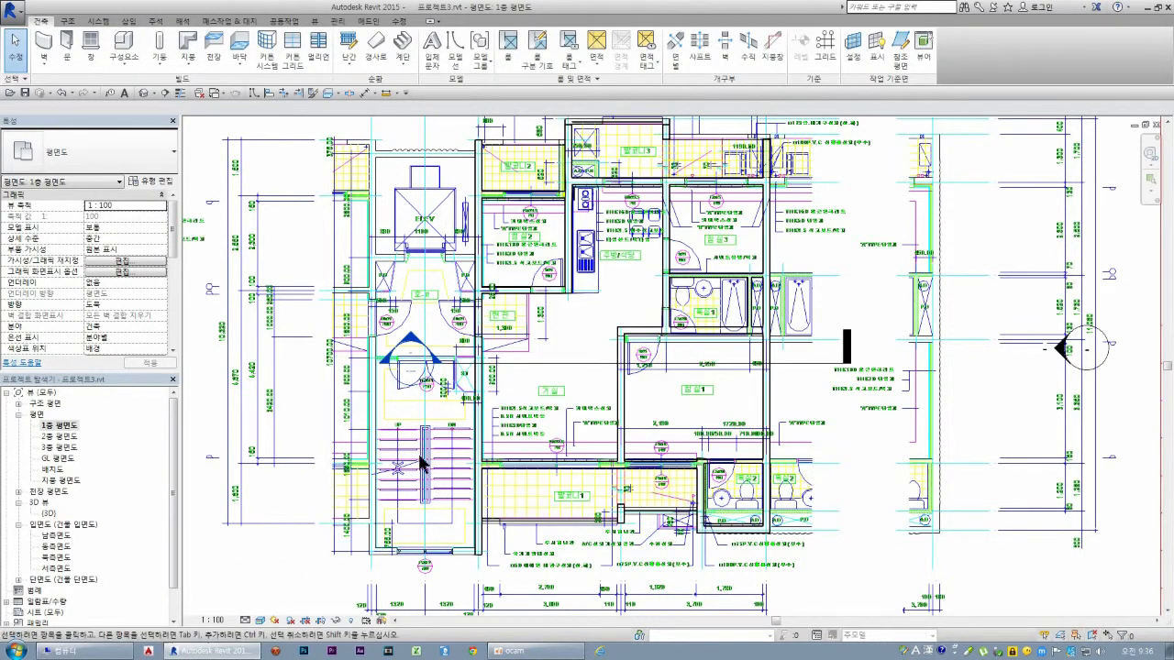
left_click(261, 620)
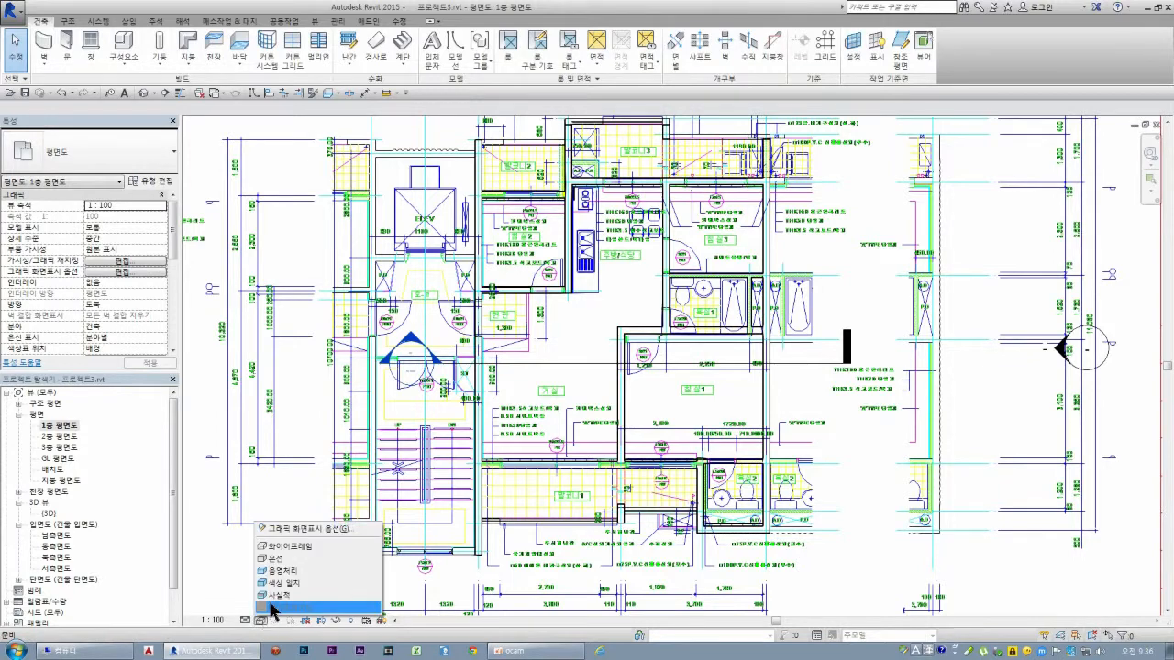
left_click(303, 603)
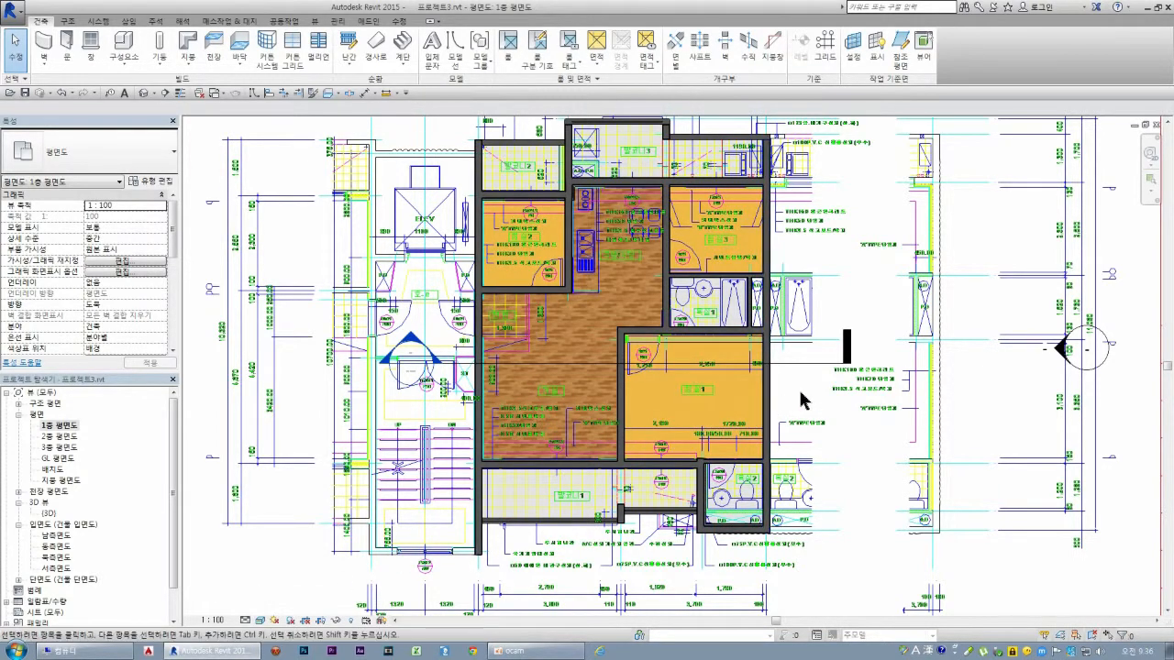
- Edit the boundary of the 온돌마루 120+150mm floor and draw lines along the two inner edges of the 현관 entrance area
scroll(666, 463, "up", 3)
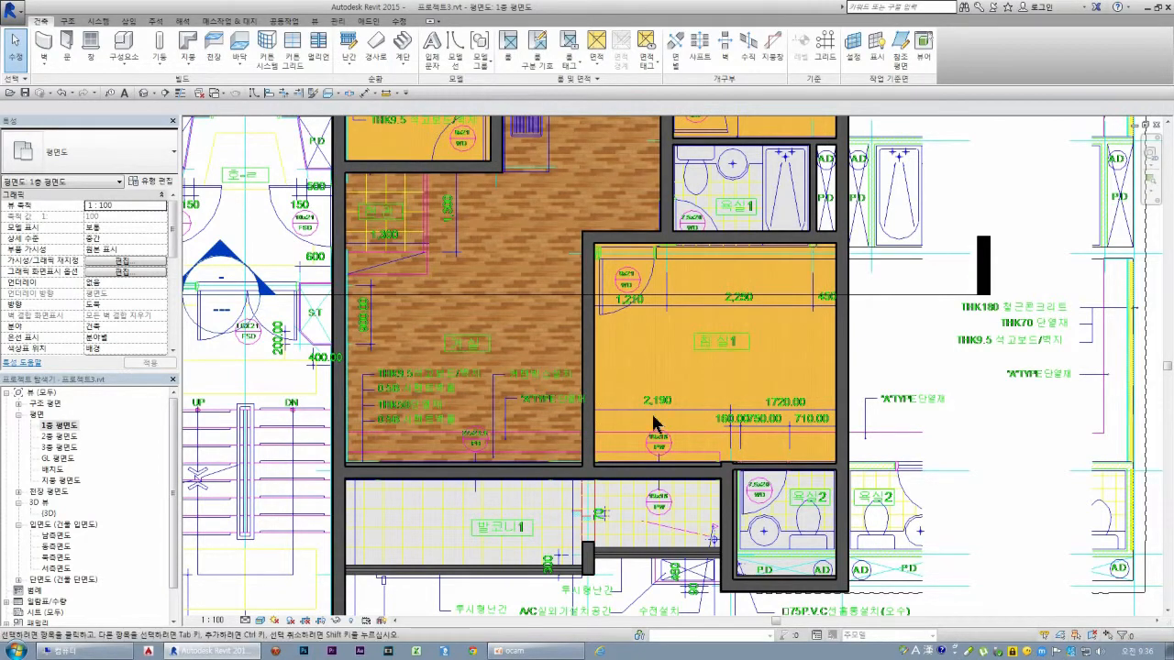
scroll(653, 422, "down", 4)
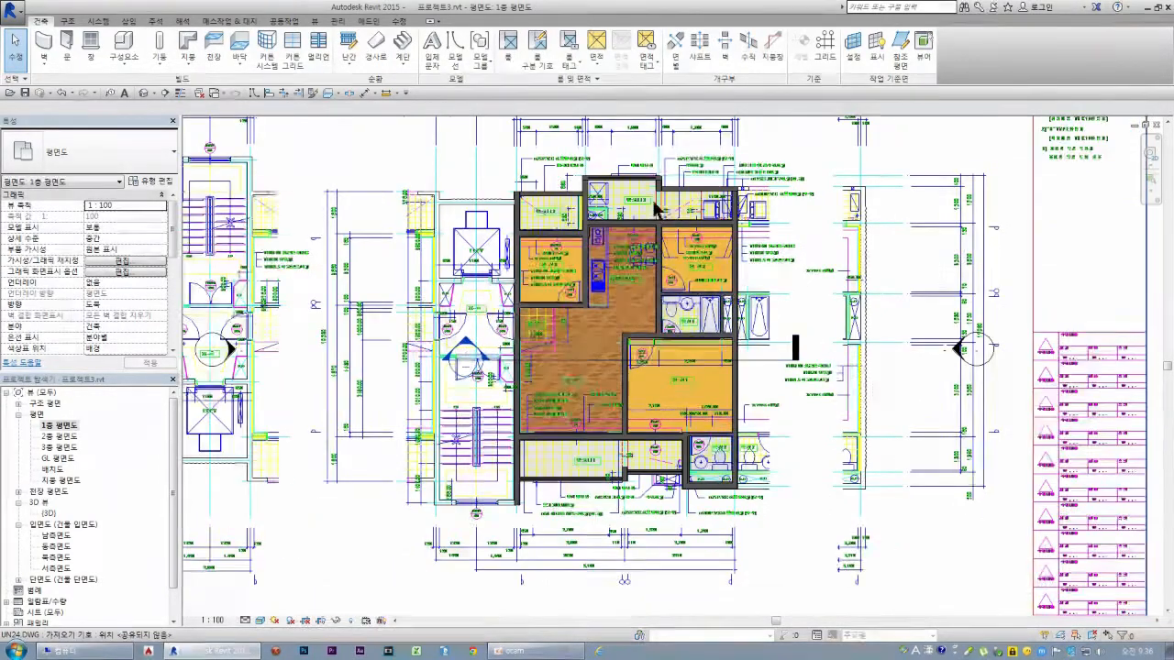
scroll(656, 207, "up", 3)
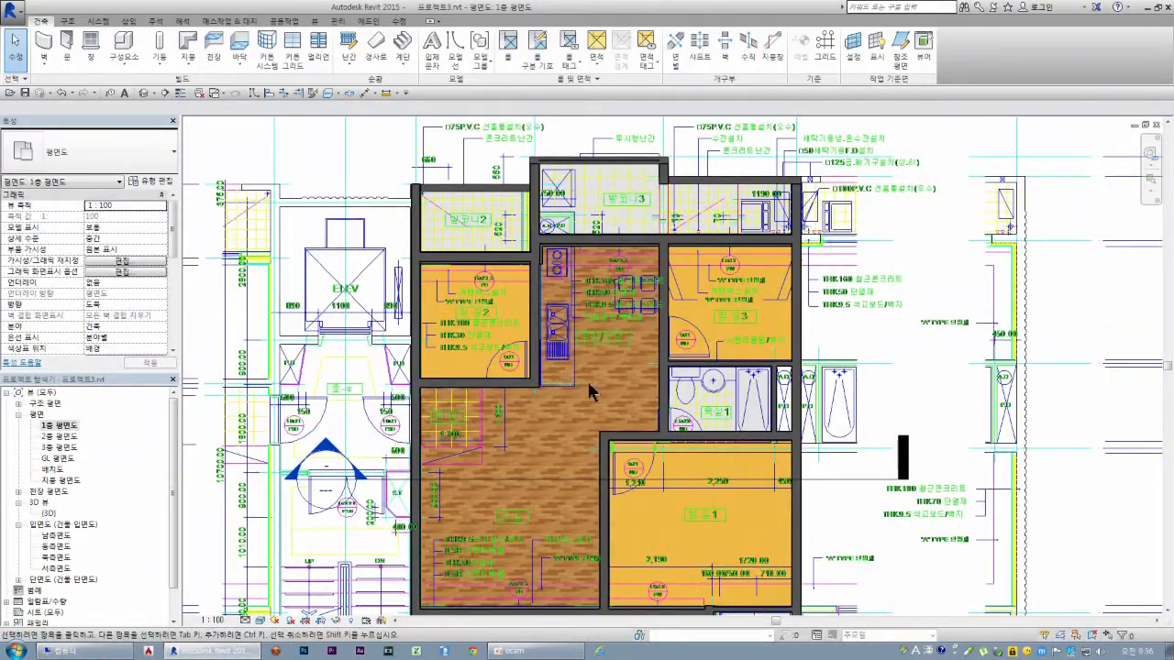
scroll(385, 429, "up", 3)
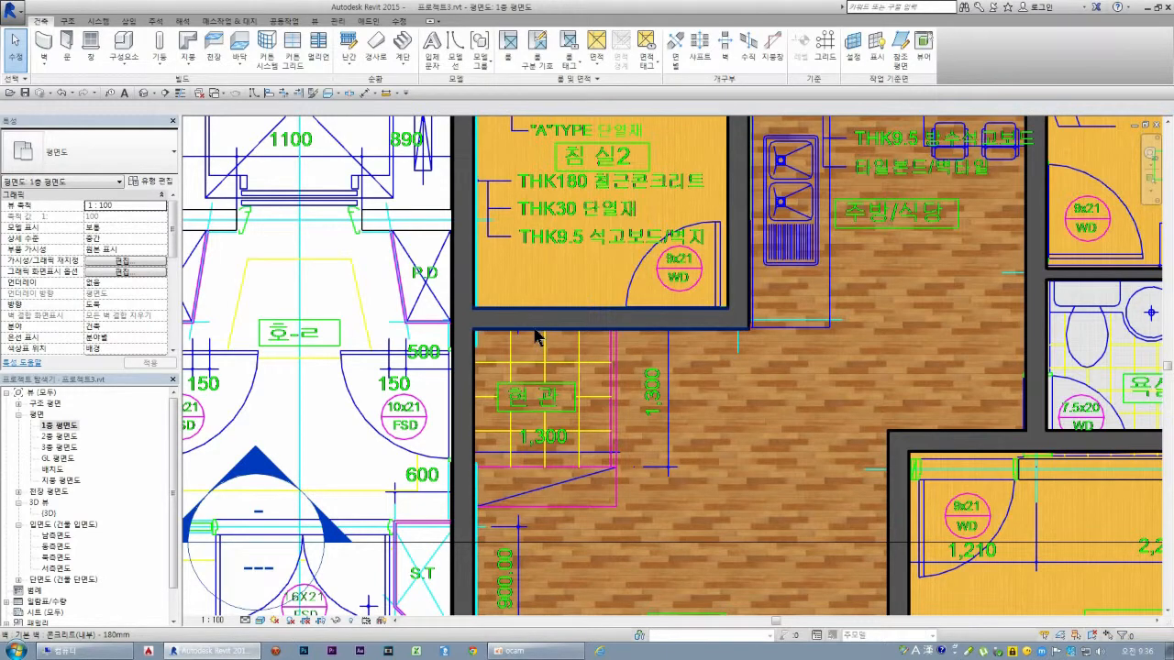
key("Tab")
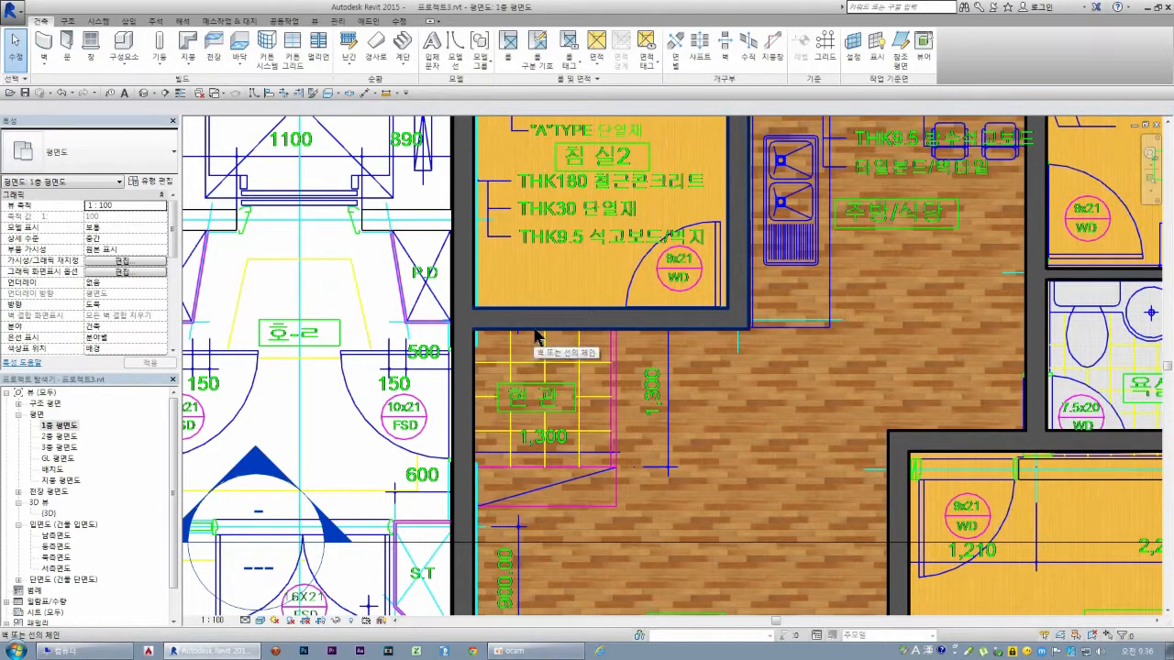
key("Tab")
left_click(538, 339)
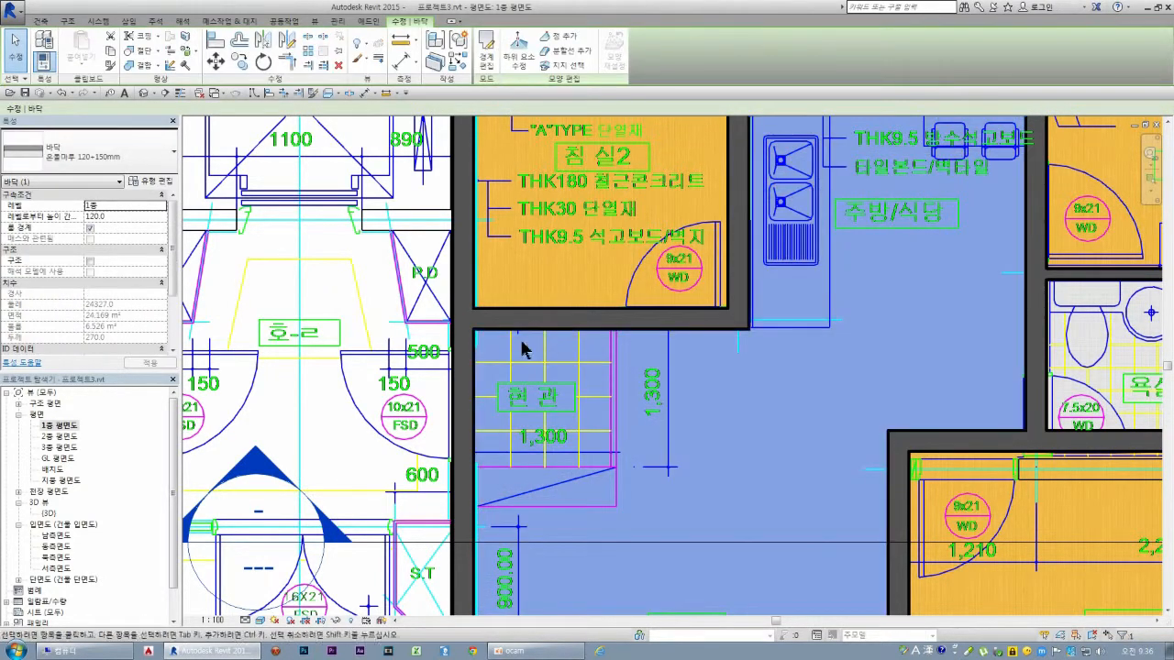
left_click(486, 46)
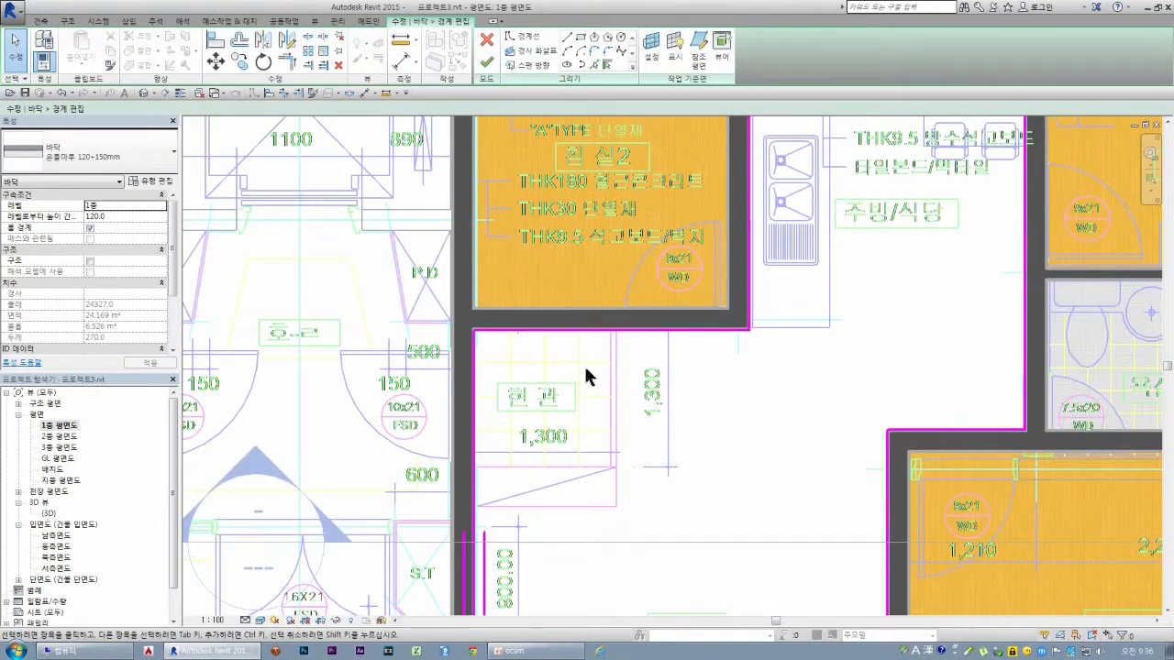
left_click(582, 39)
left_click(617, 331)
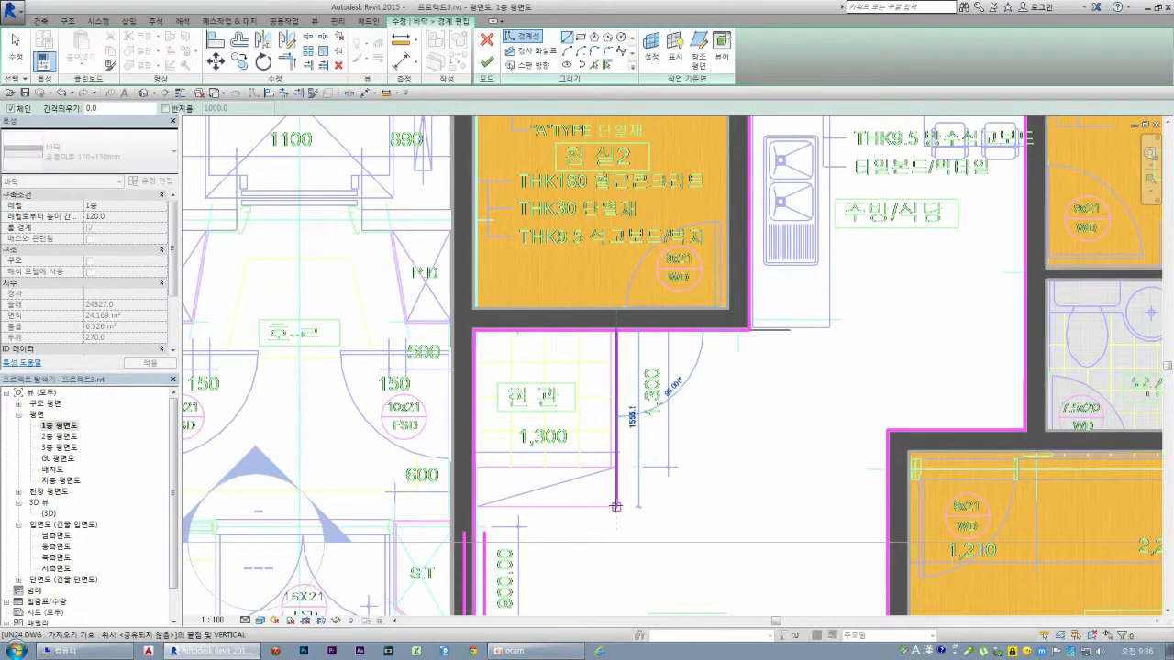
left_click(615, 506)
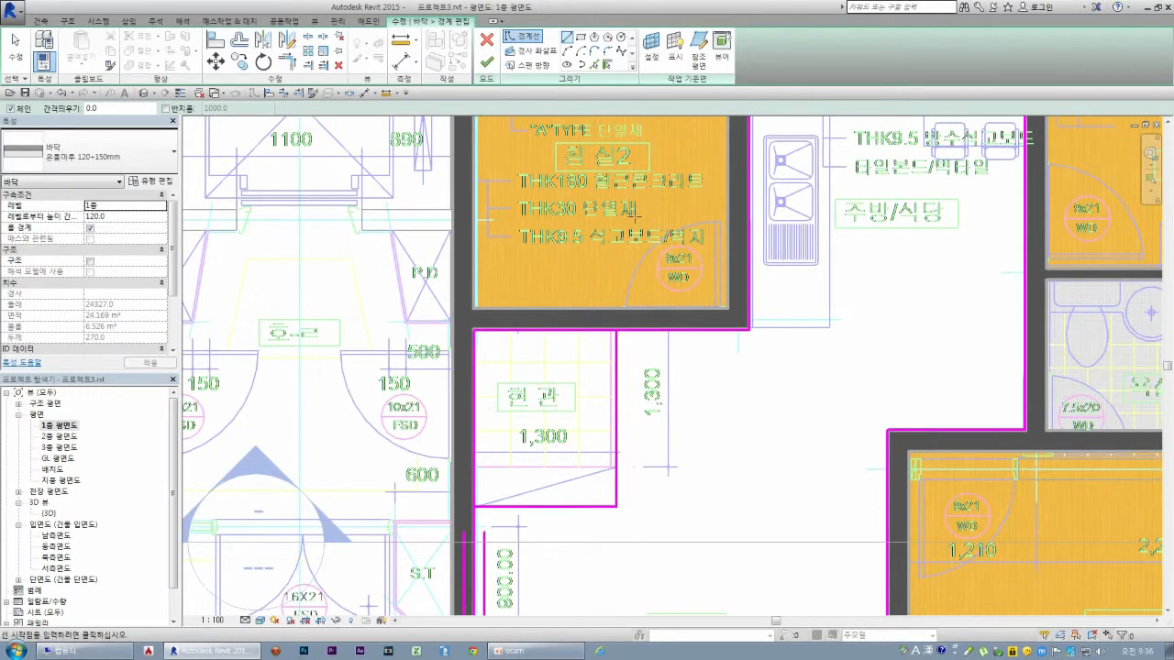
- Trim the floor boundary to corners at both ends of the new lines, excluding the 현관 entrance area from the sketch
left_click(291, 64)
left_click(662, 332)
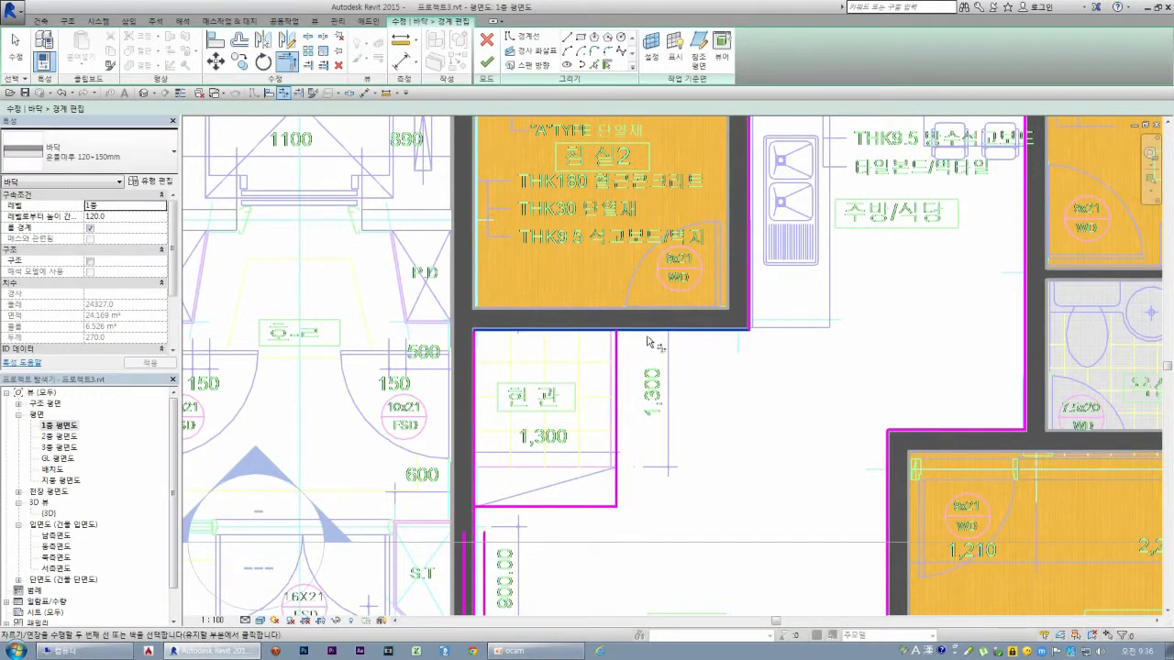
left_click(616, 354)
left_click(500, 509)
left_click(475, 523)
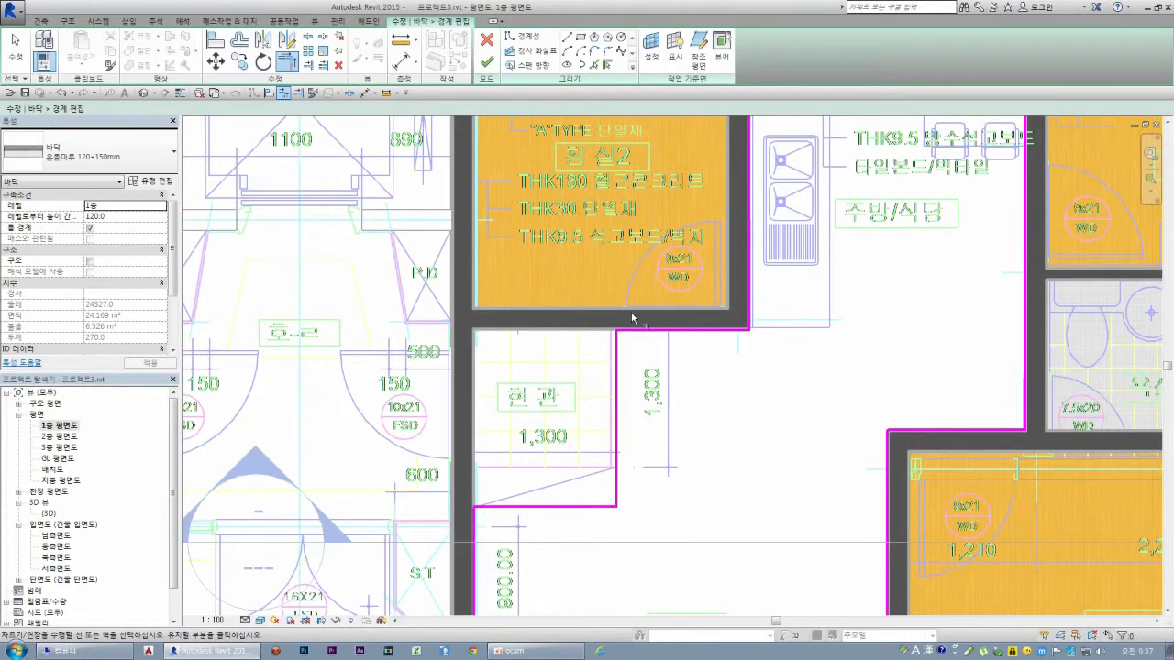
- Finish the floor boundary edit, declining to join the floor with the overlapping walls and cut their volume
left_click(492, 64)
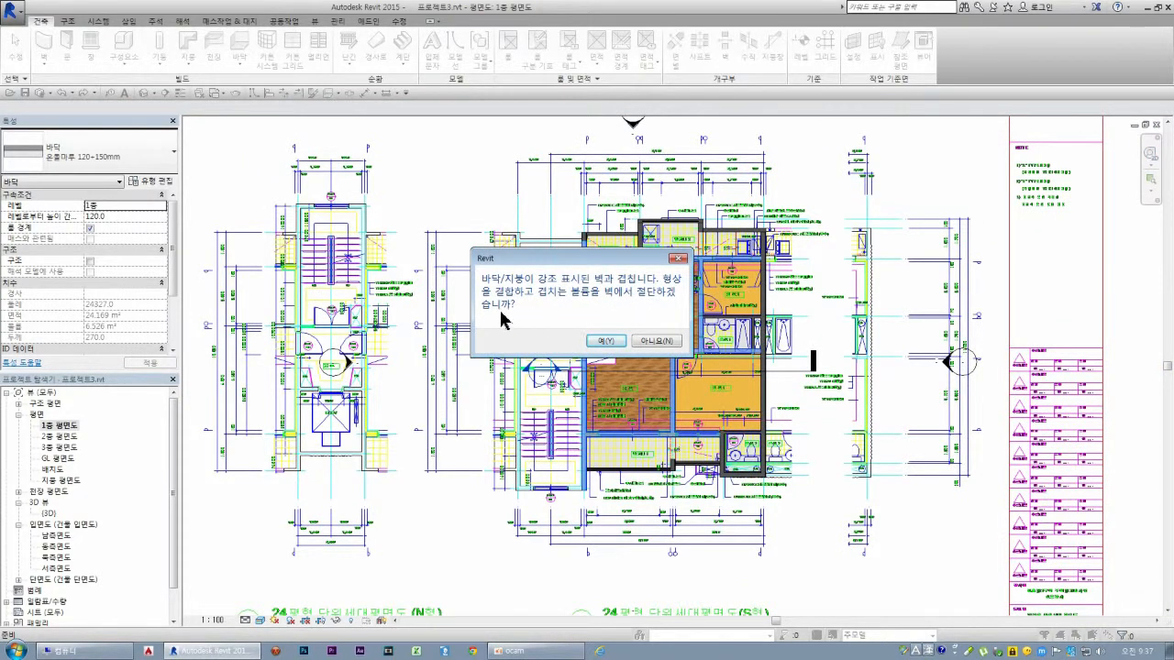
left_click(648, 341)
scroll(642, 341, "up", 5)
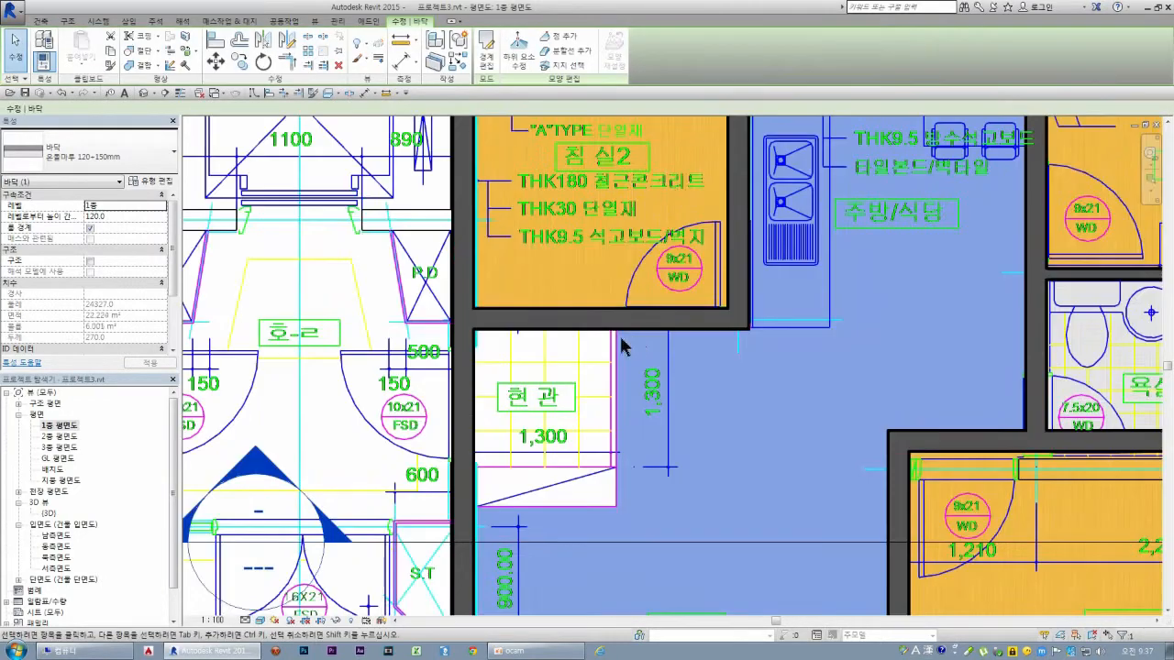
- Check the floor type and level offset used for the 욕실1 bathroom floor
key("Escape")
scroll(607, 394, "up", 2)
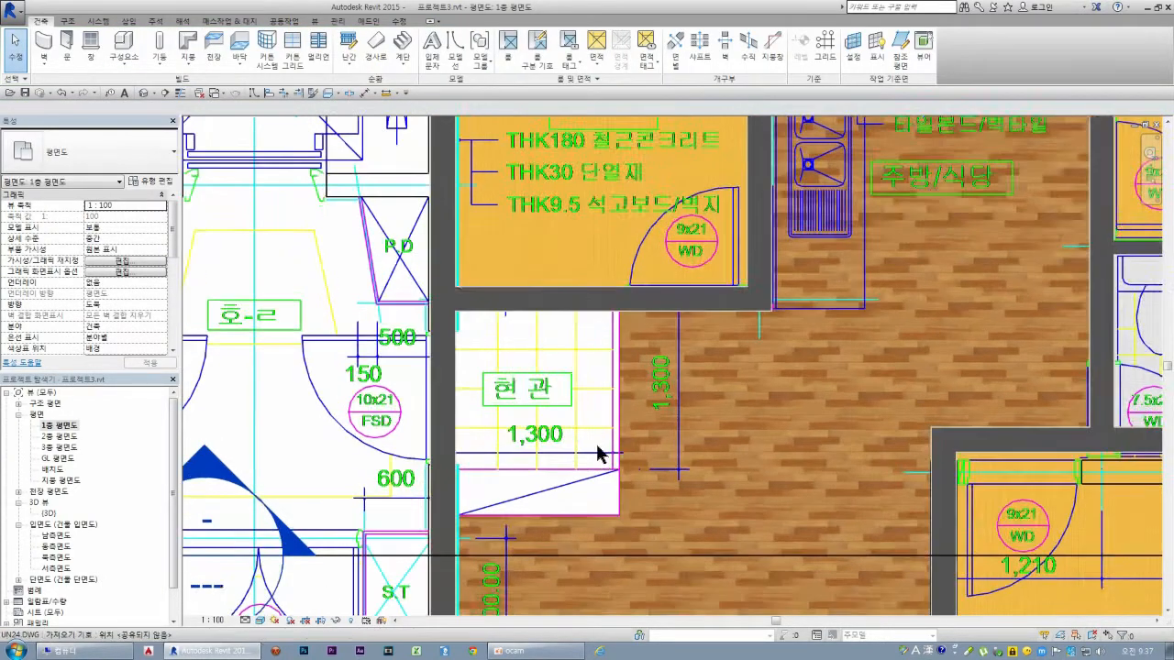
scroll(591, 351, "down", 5)
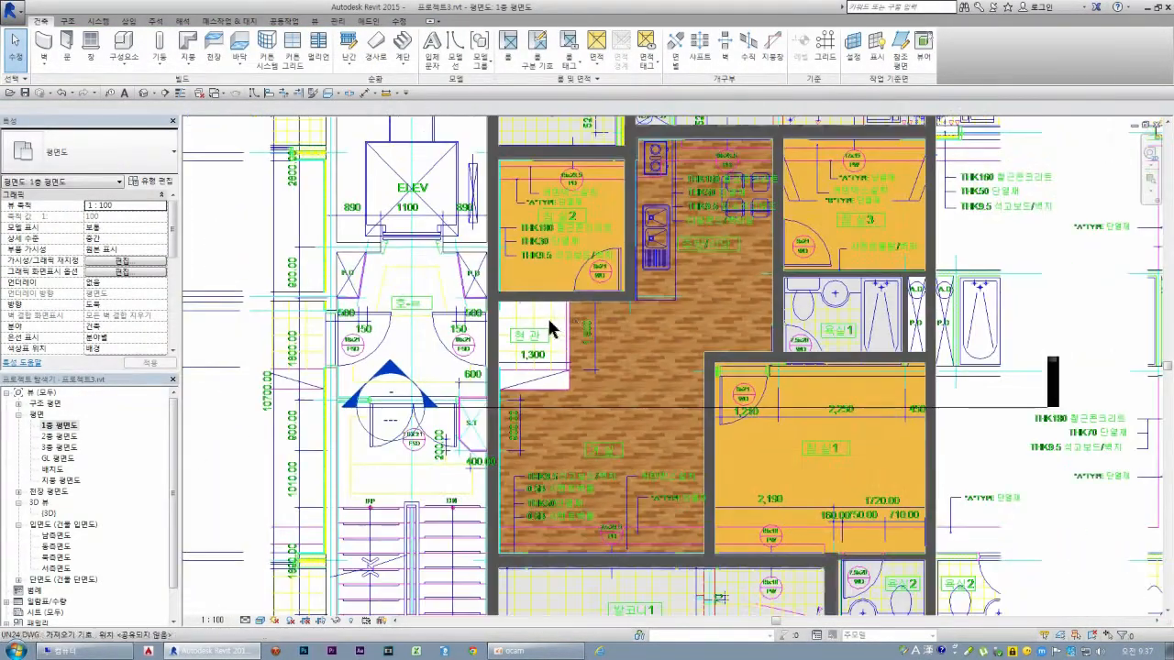
scroll(531, 385, "up", 1)
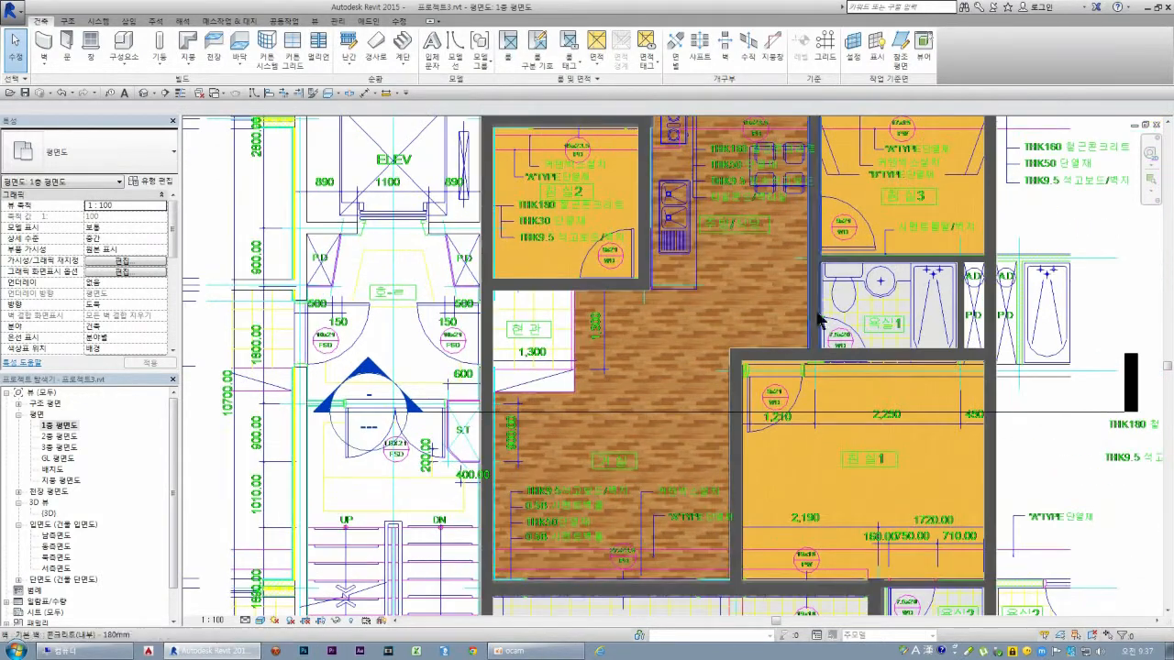
left_click(885, 272)
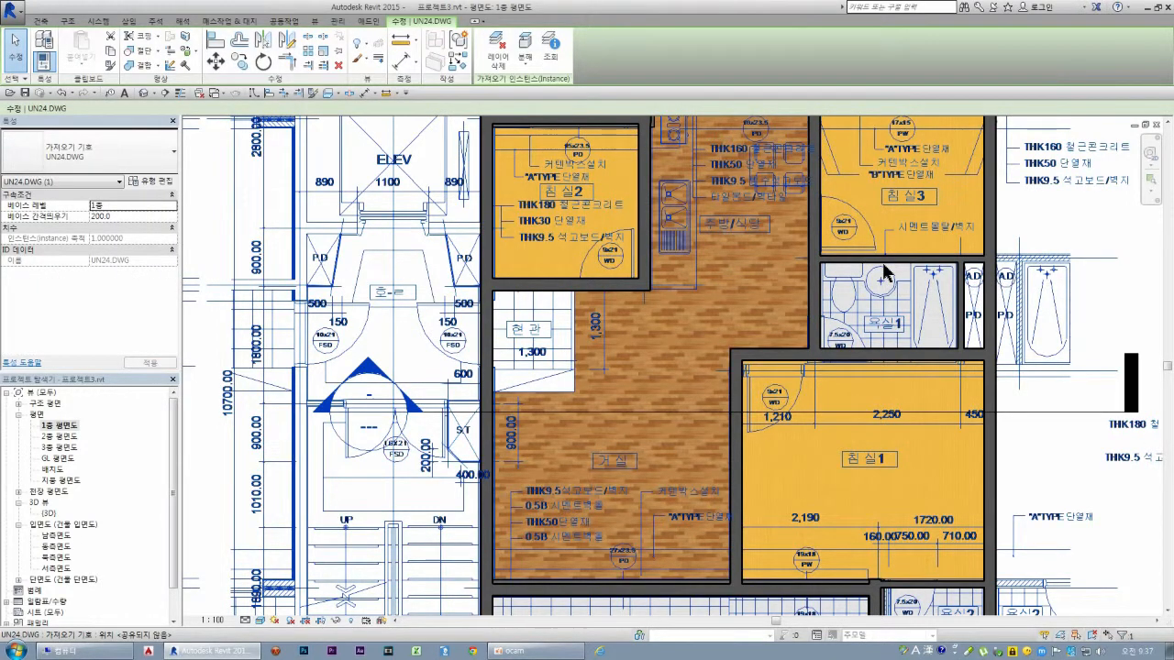
key("Escape")
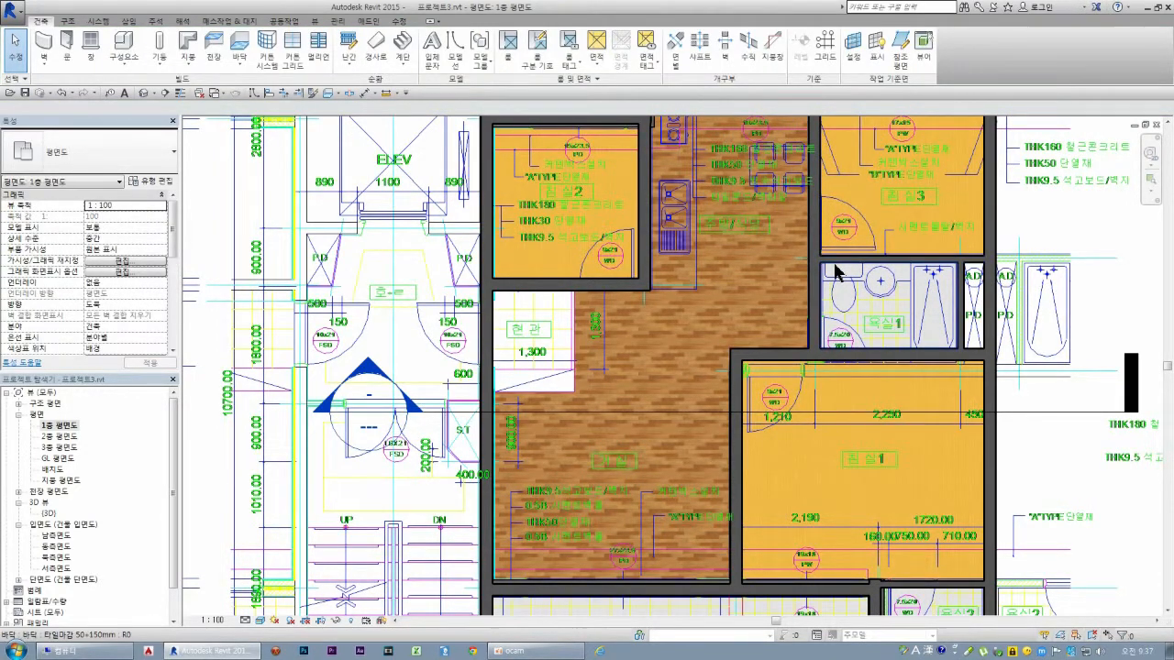
left_click(836, 272)
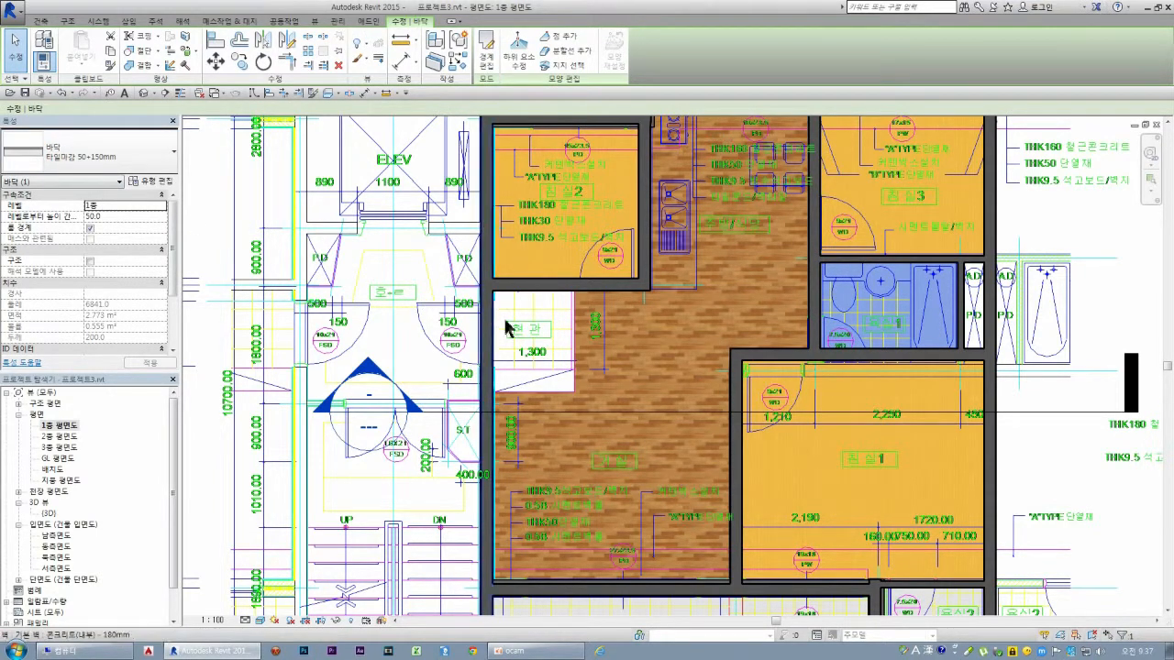
key("Escape")
- Create a 타일마감 50+150mm floor on level 1층 with a rectangular boundary covering the 현관 entrance area
scroll(528, 314, "up", 2)
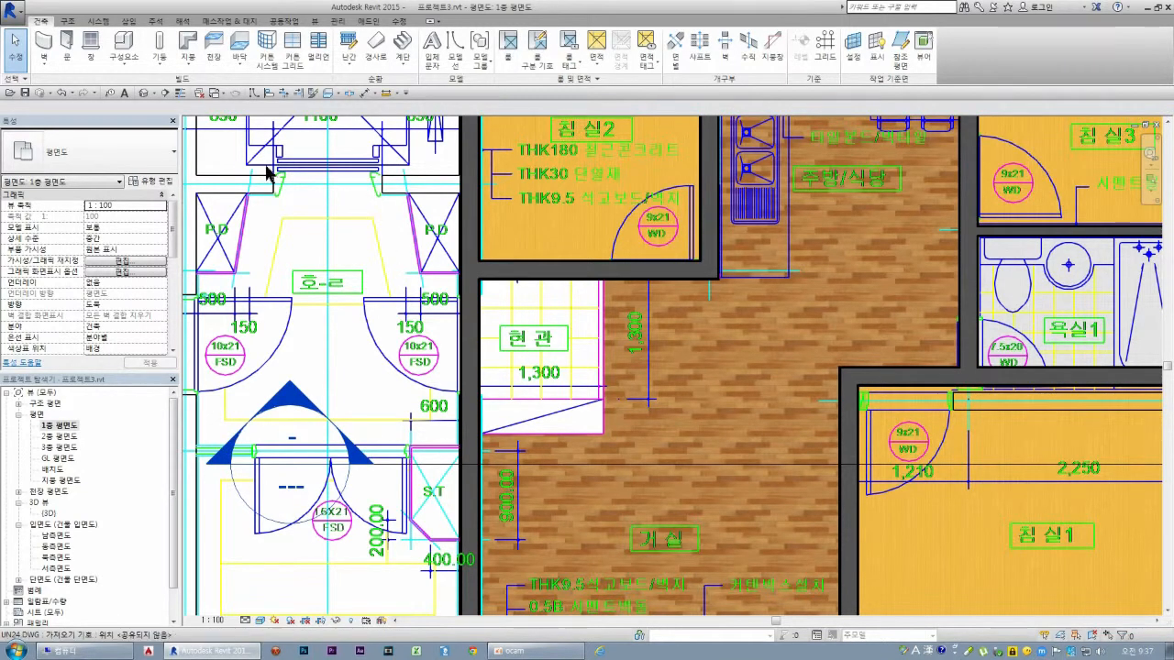
left_click(242, 48)
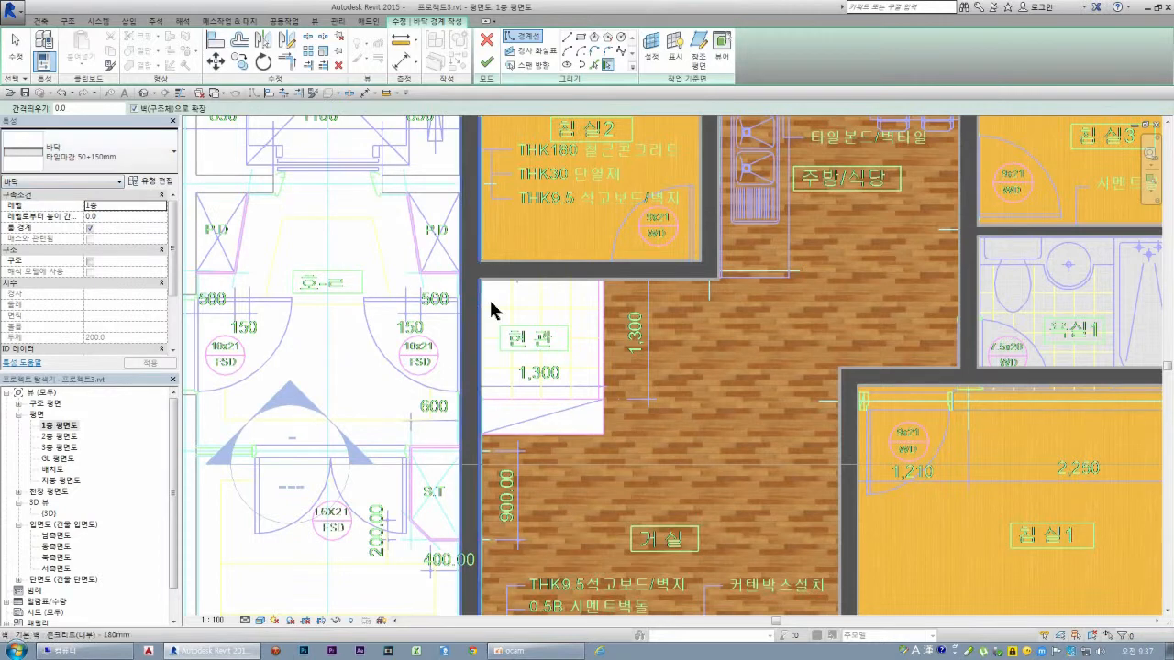
left_click(574, 66)
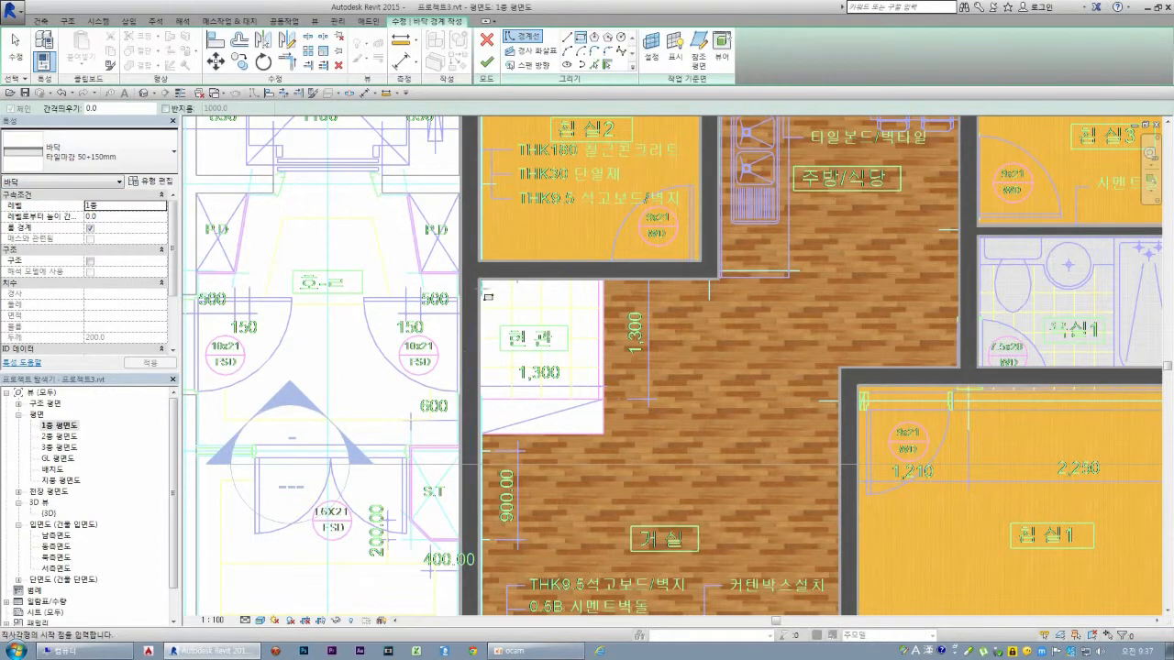
left_click(479, 279)
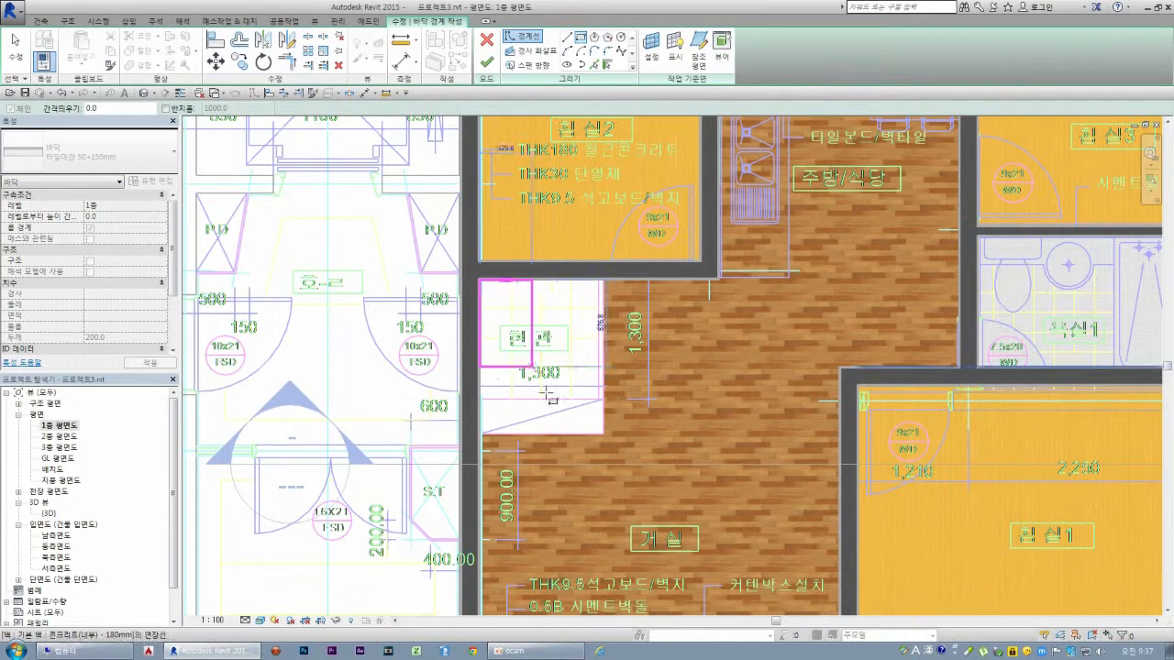
left_click(609, 439)
left_click(486, 62)
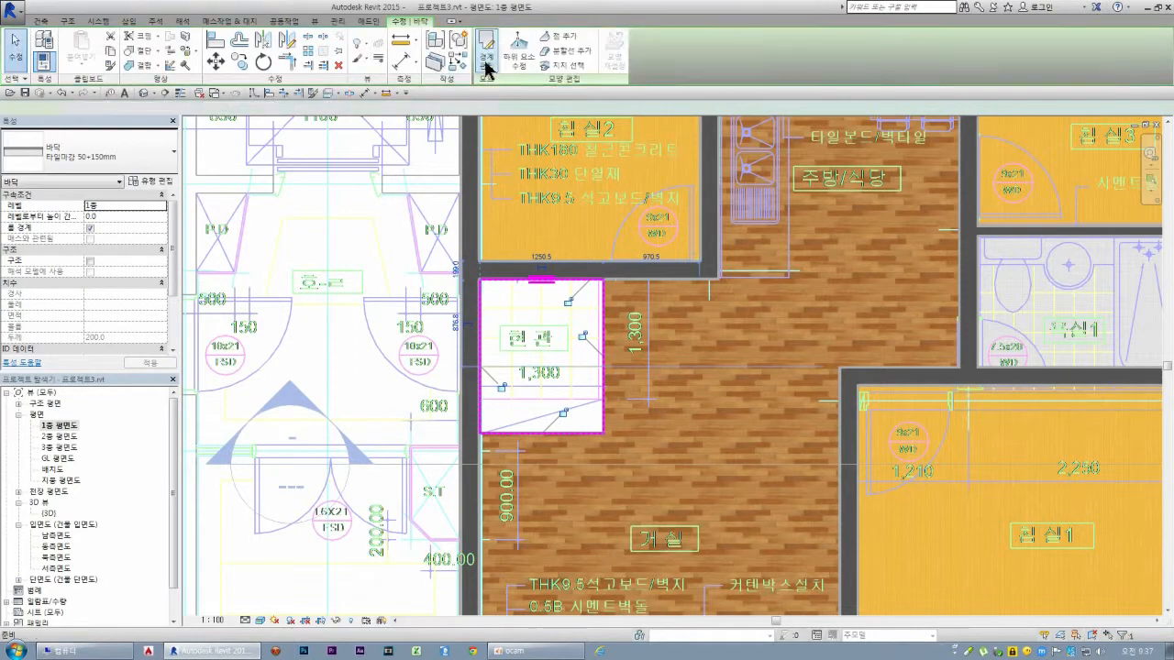
key("Escape")
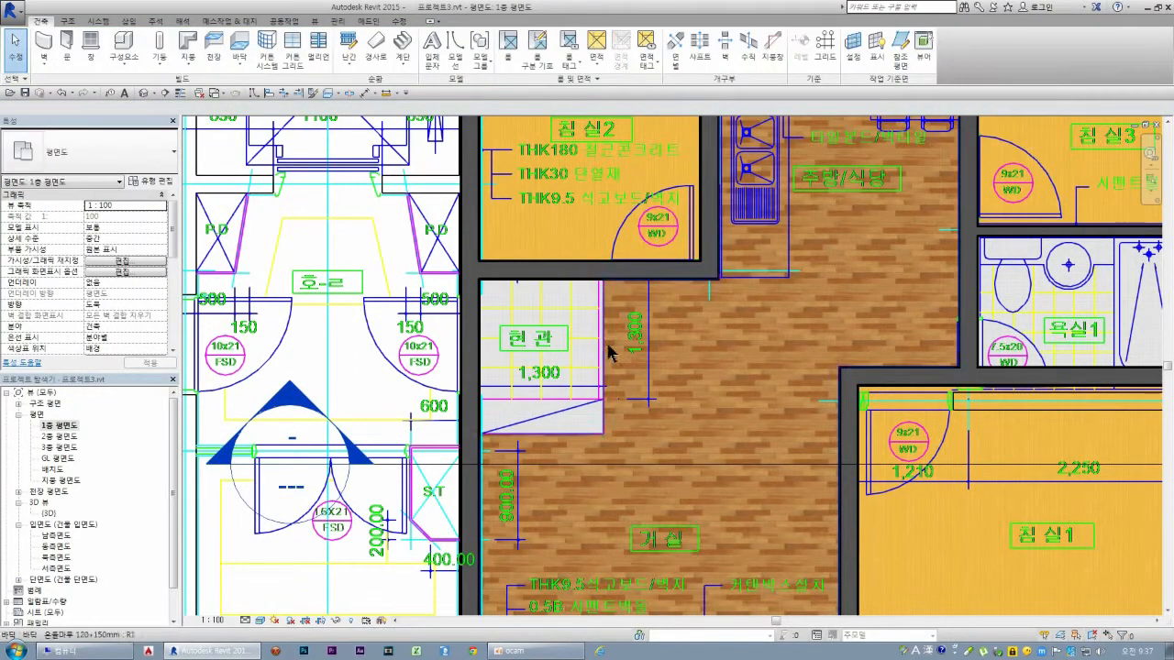
- In the 3D view, set the 현관 entrance tile floor's height offset from level to 50
scroll(604, 345, "down", 1)
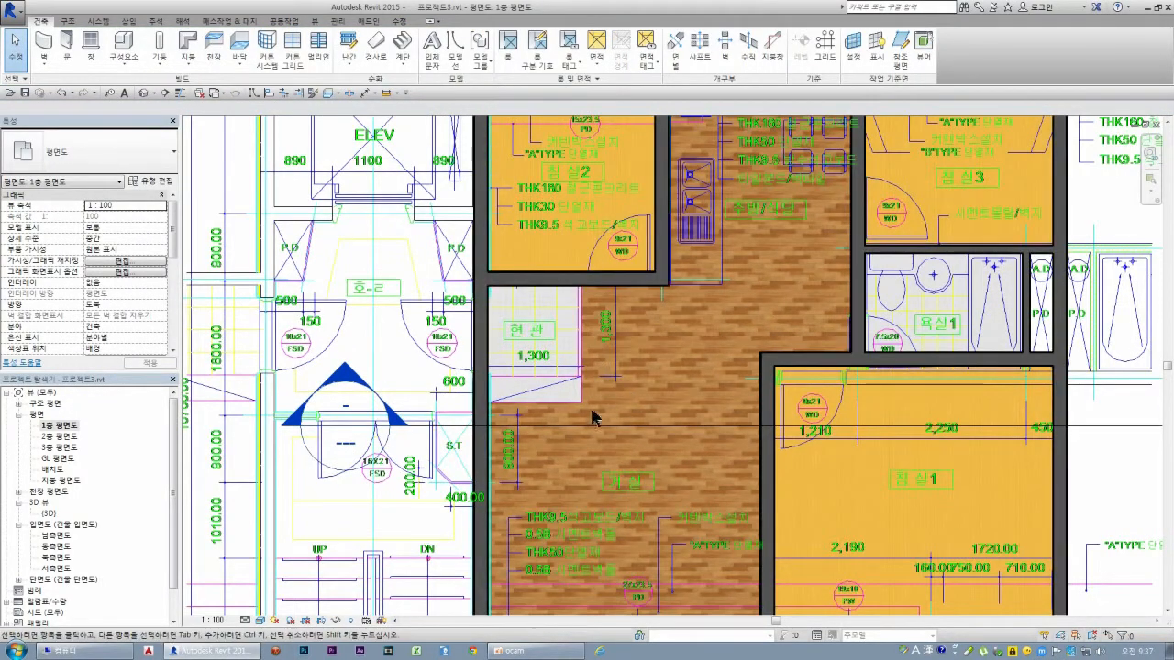
double_click(49, 514)
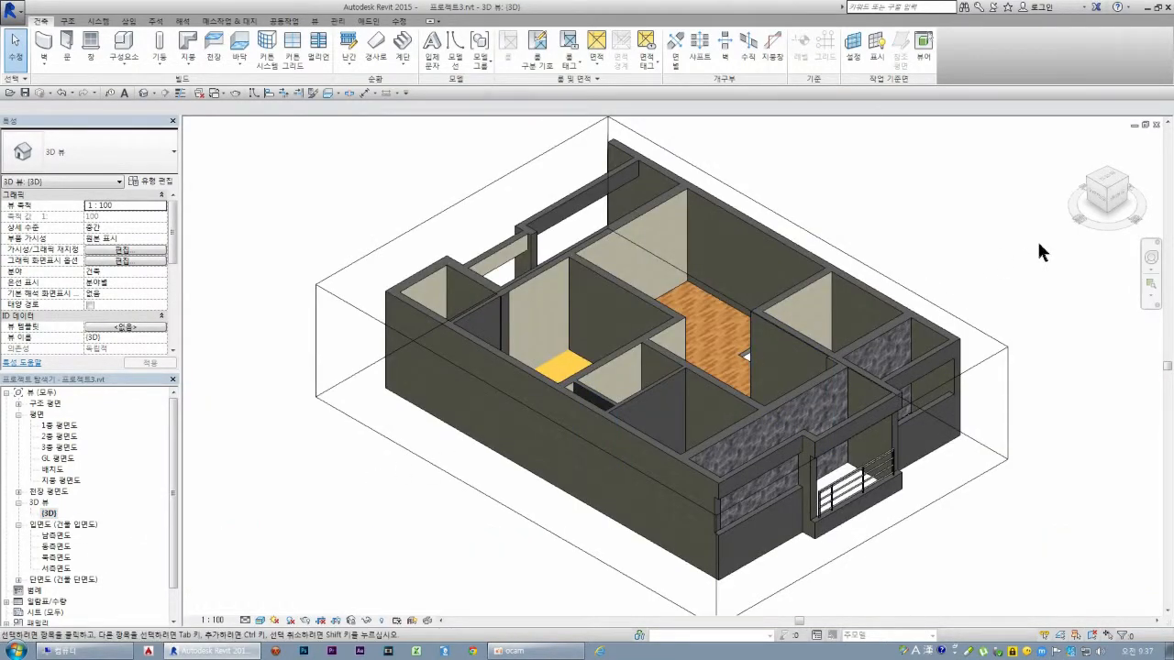
left_click(1093, 182)
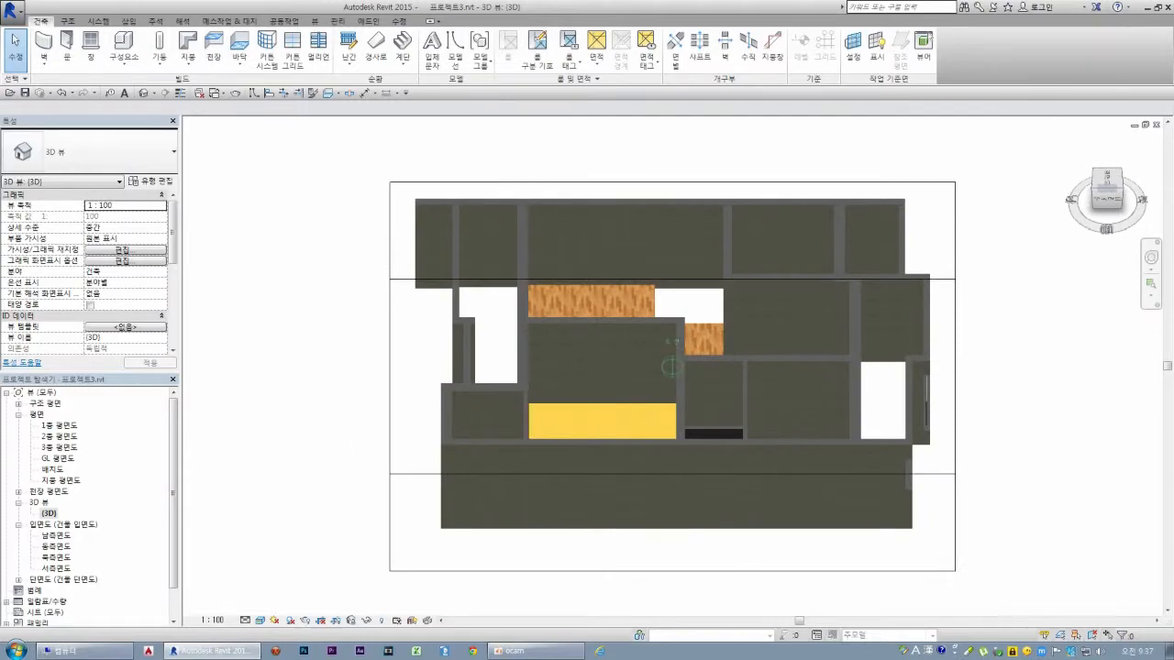
mouse_move(1094, 183)
left_mouse_down()
mouse_move(1075, 205)
mouse_move(1078, 192)
mouse_move(1104, 193)
mouse_move(1074, 184)
left_mouse_up()
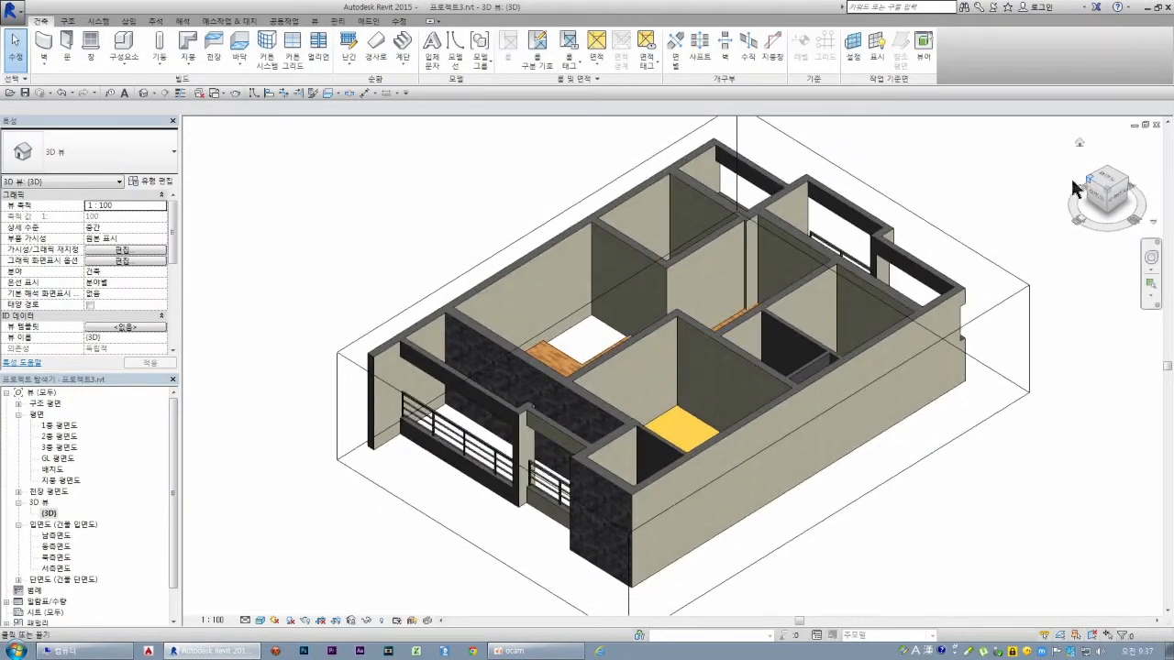
scroll(592, 335, "up", 4)
scroll(592, 344, "up", 2)
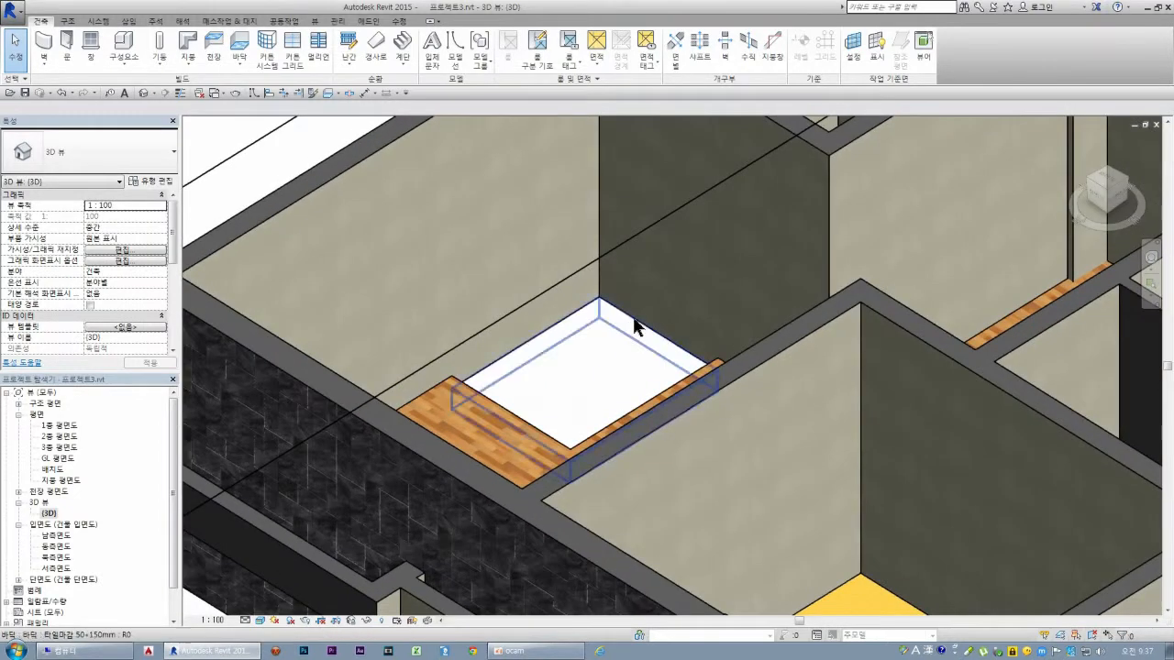
left_click(636, 321)
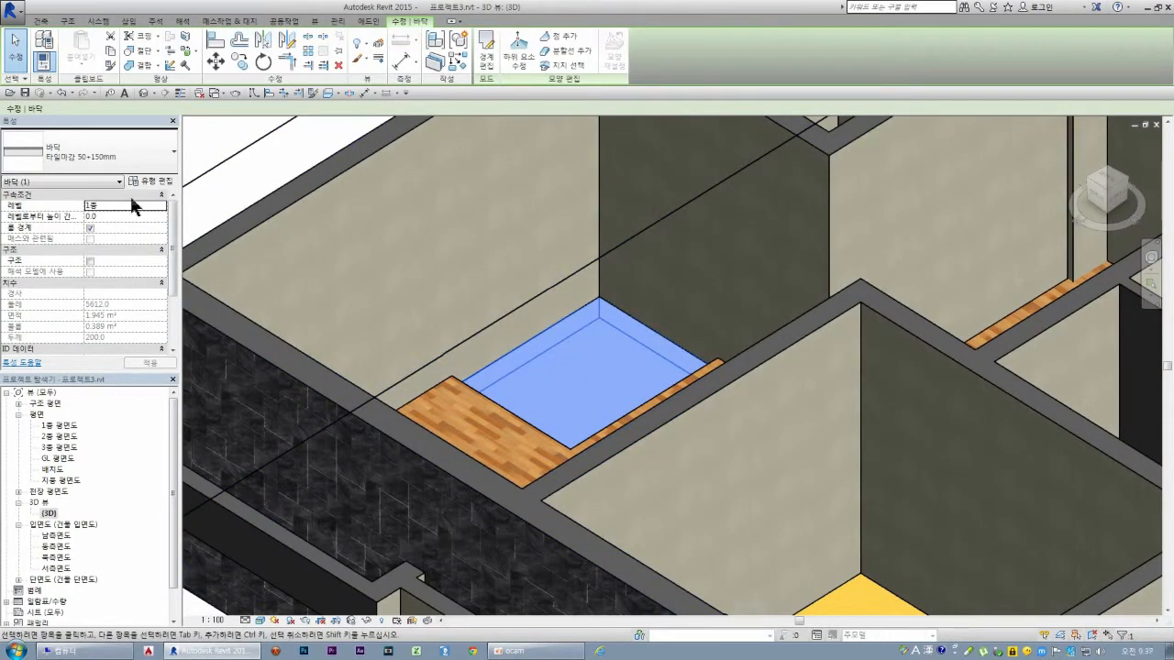
left_click(114, 217)
type("50")
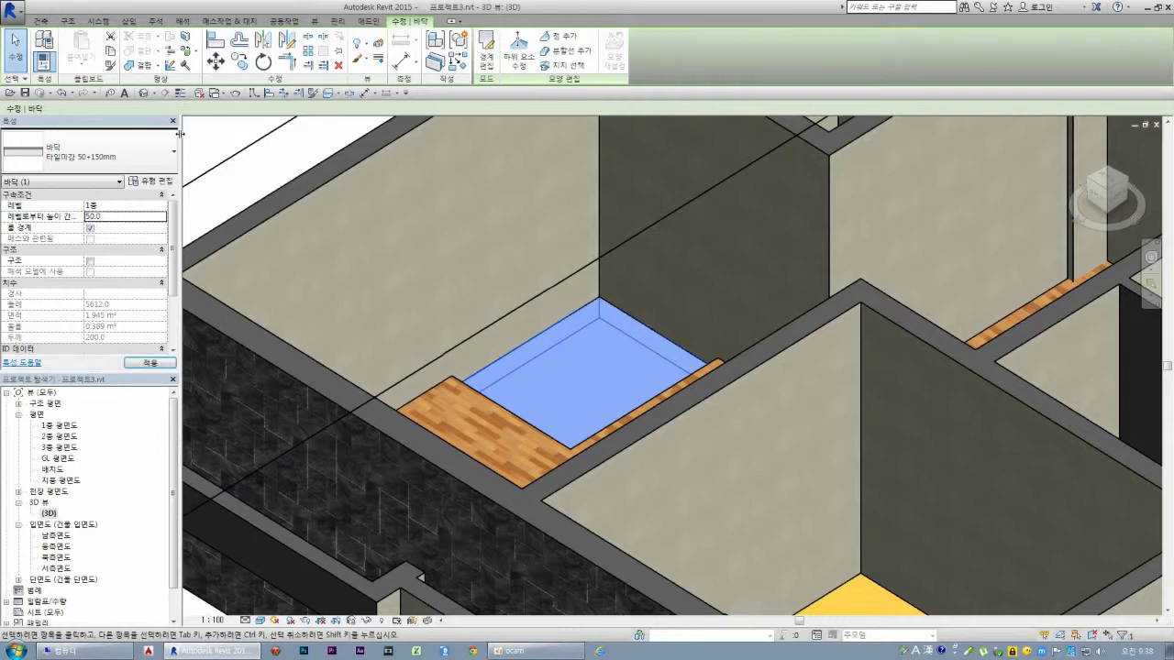
left_click(258, 178)
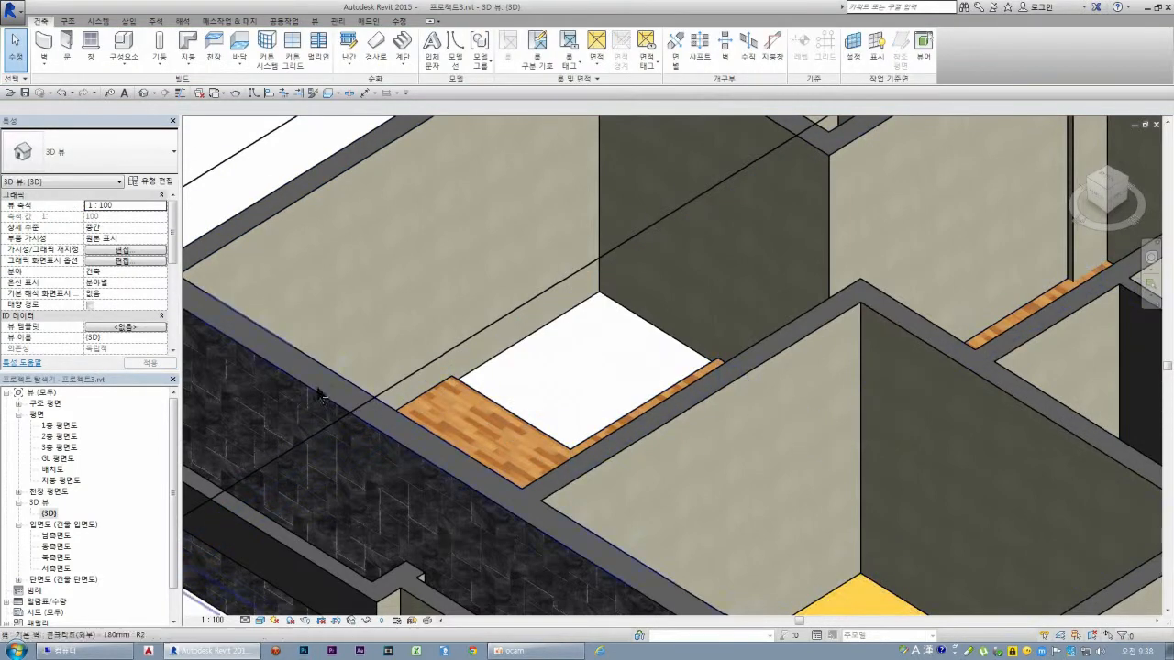
- Return to the 1층 floor plan and start placing a door of type 단일_스틸 W1040*H2040
double_click(63, 426)
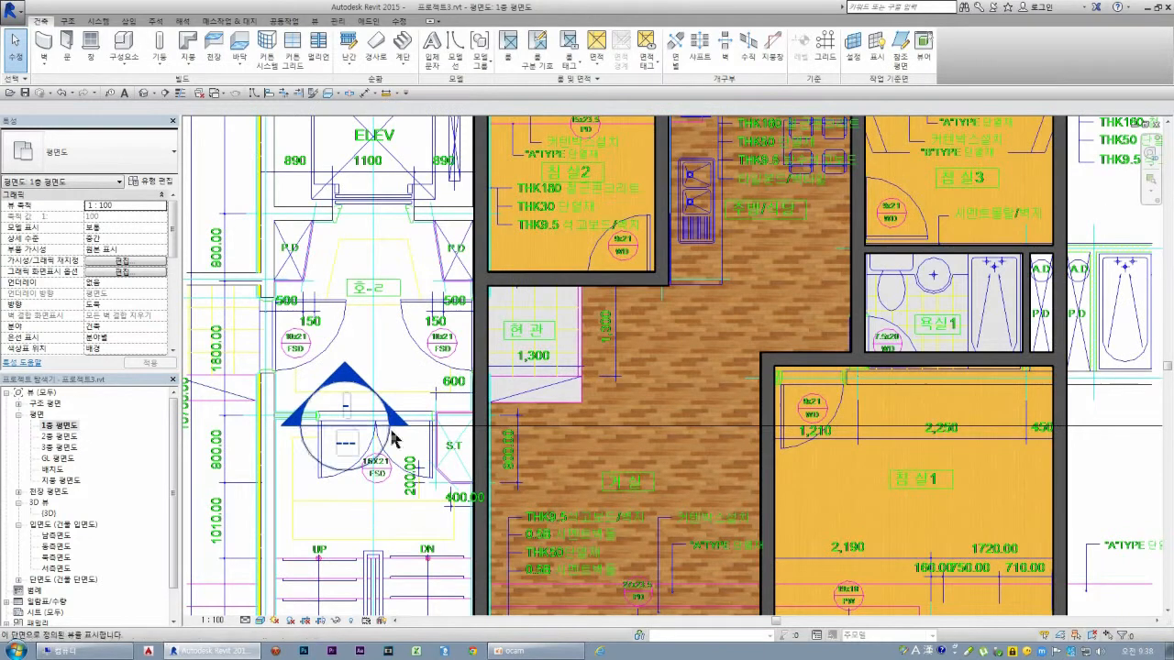
left_click(68, 51)
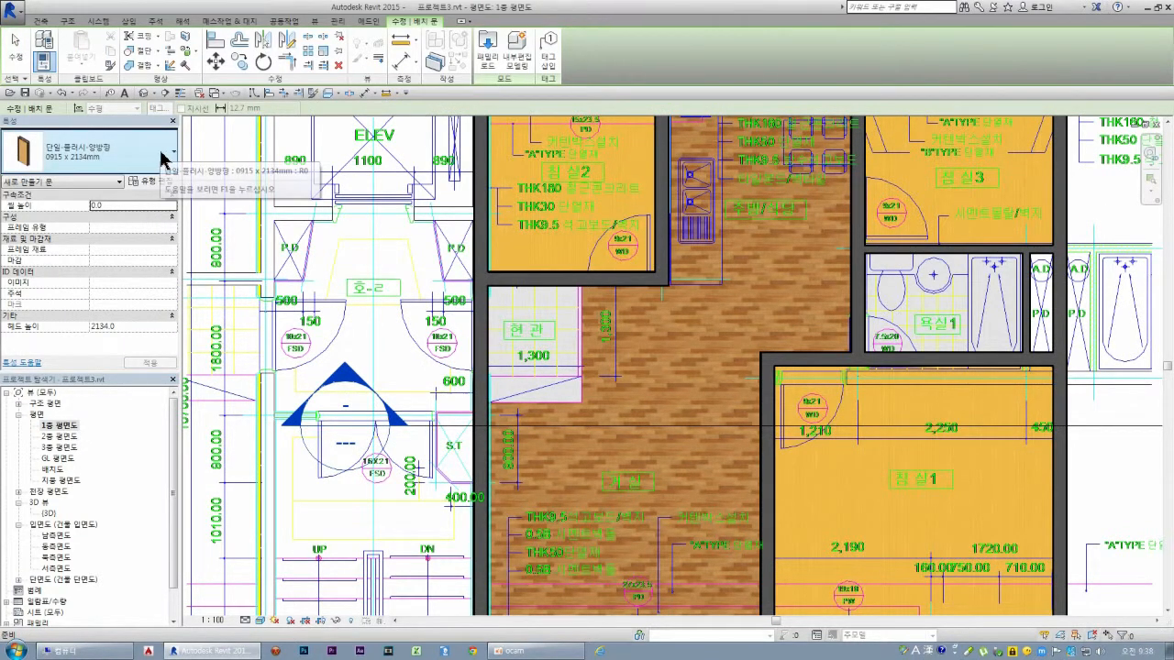
left_click(162, 154)
scroll(139, 312, "down", 4)
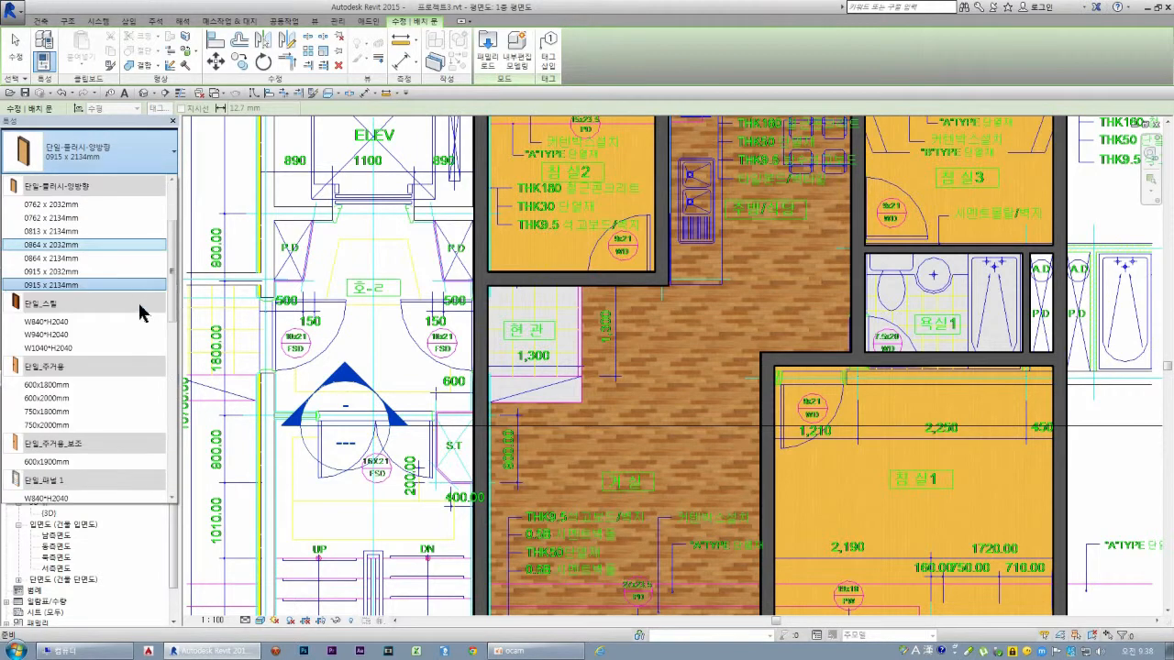
scroll(139, 312, "down", 8)
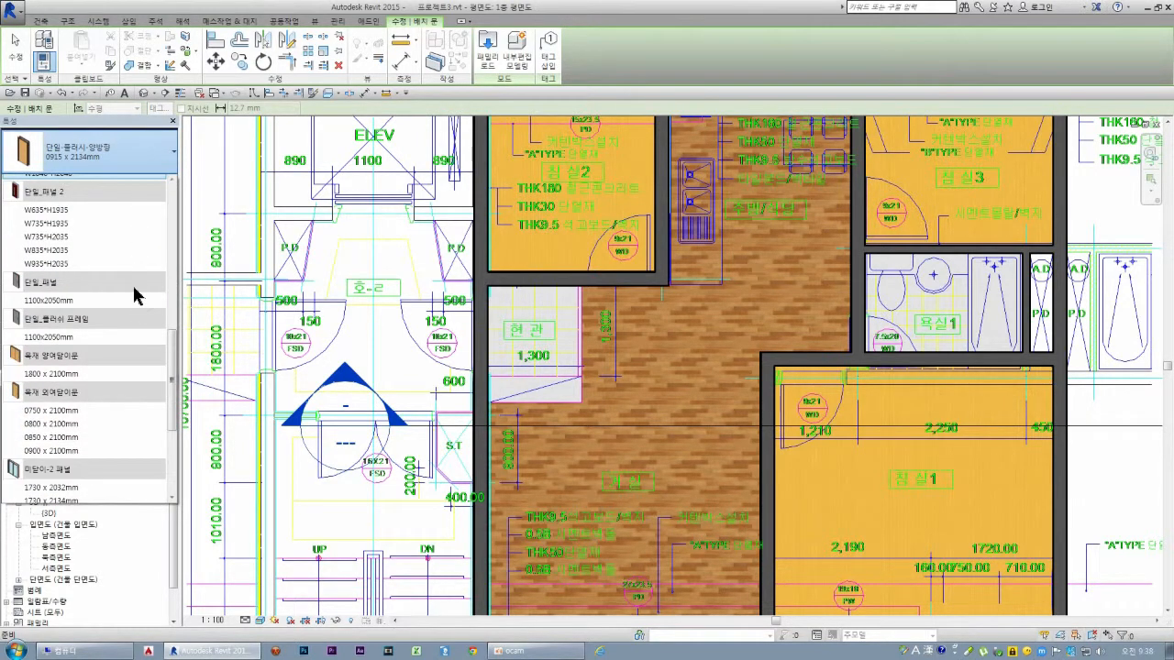
scroll(108, 370, "down", 5)
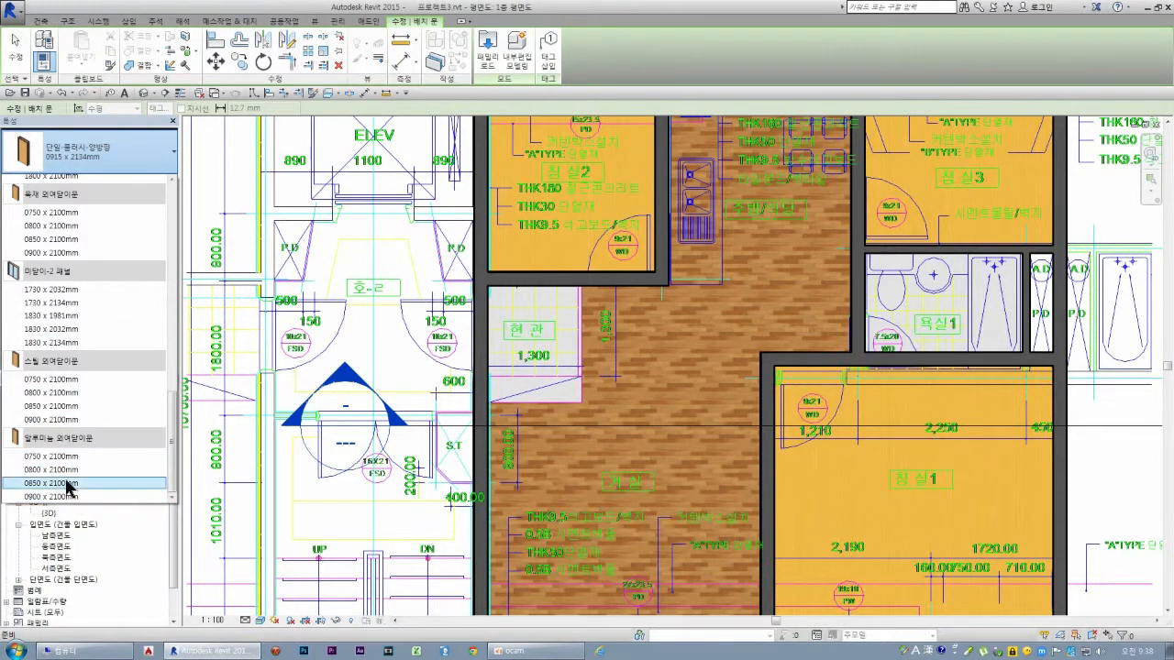
scroll(78, 440, "up", 10)
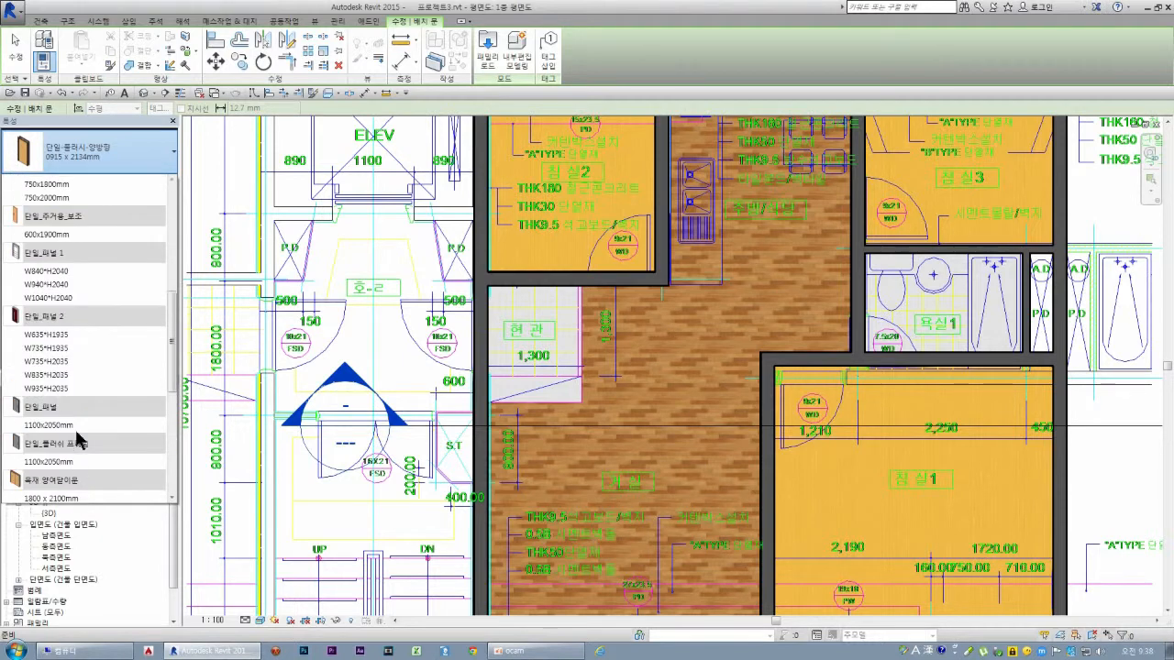
scroll(81, 435, "up", 1)
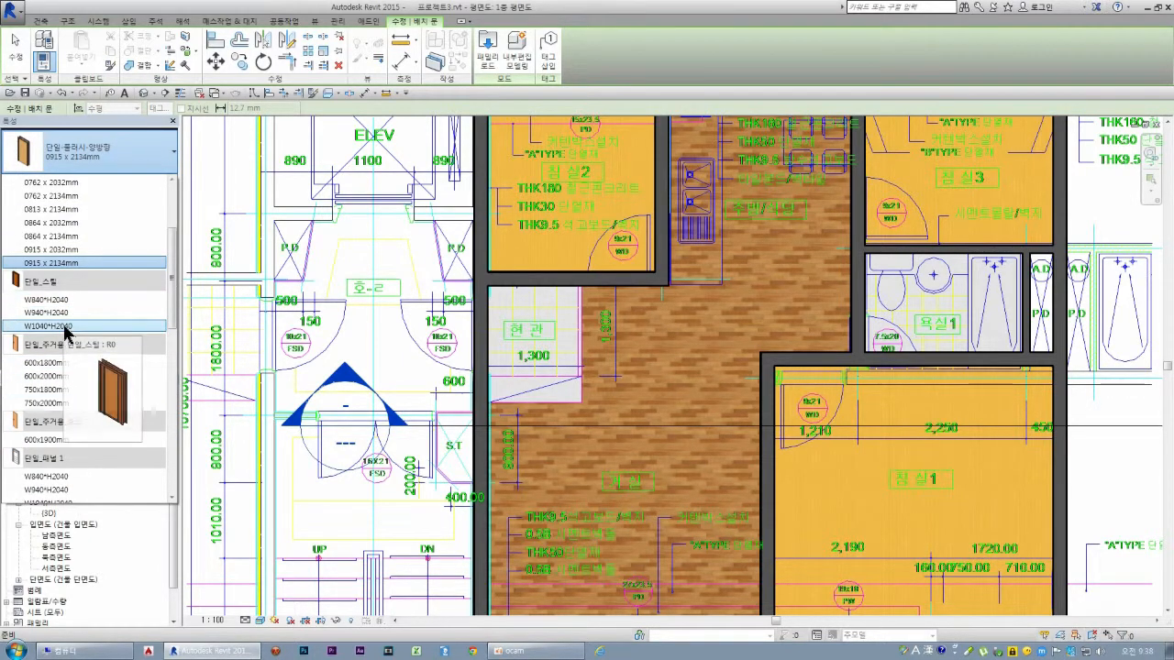
scroll(66, 332, "up", 3)
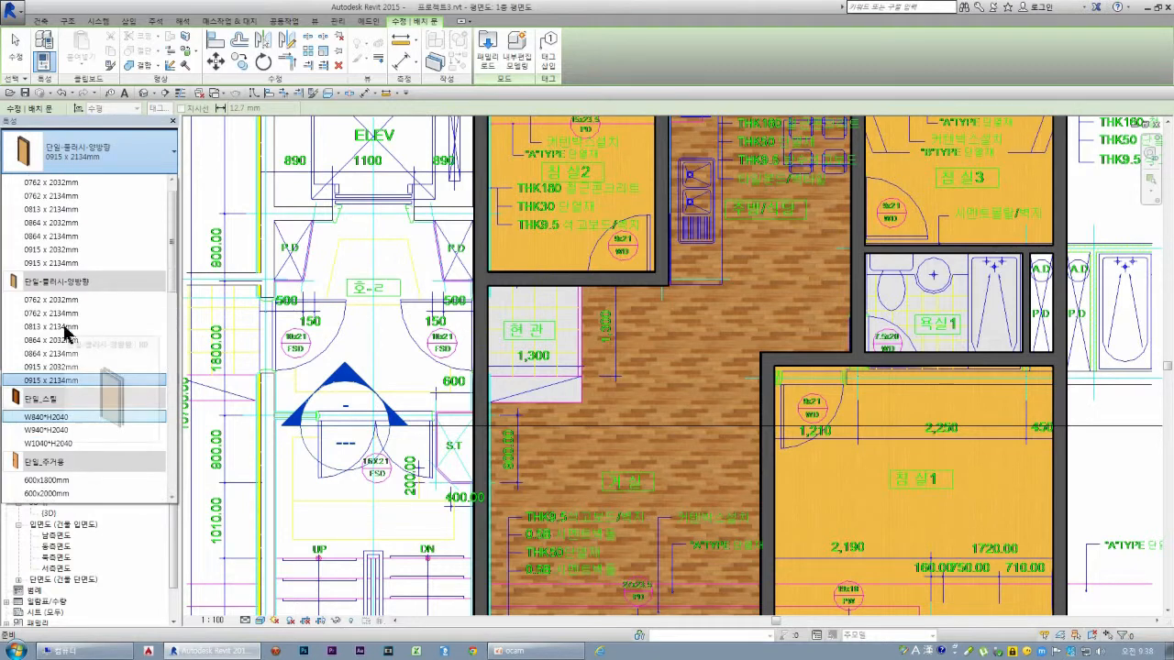
scroll(78, 356, "down", 3)
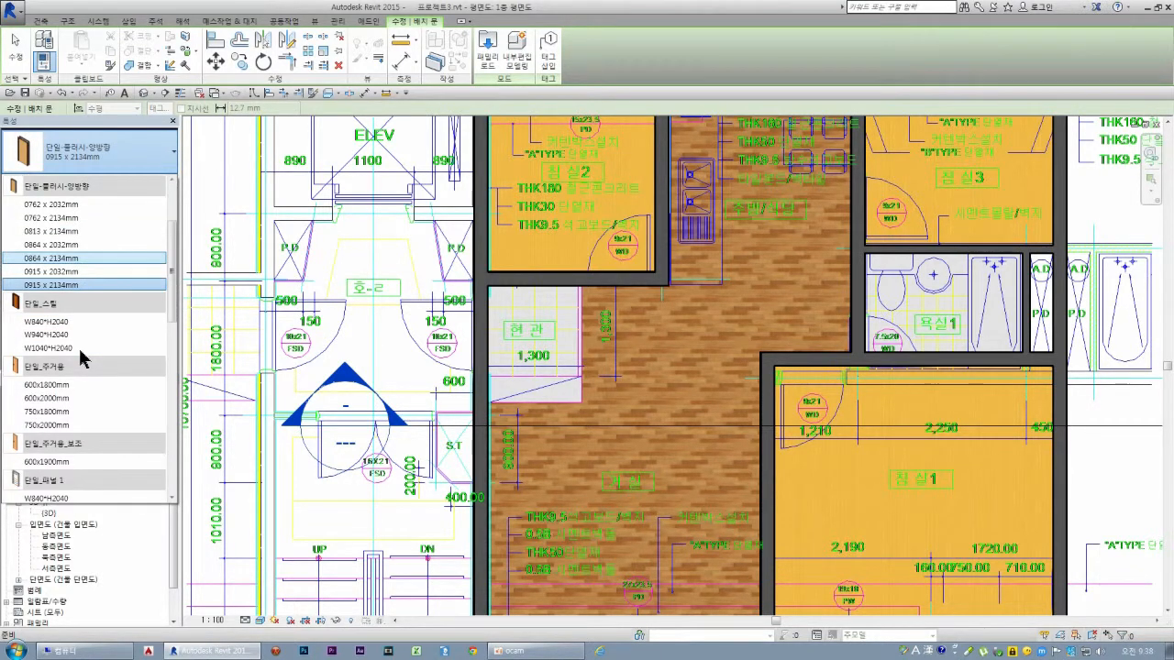
left_click(55, 349)
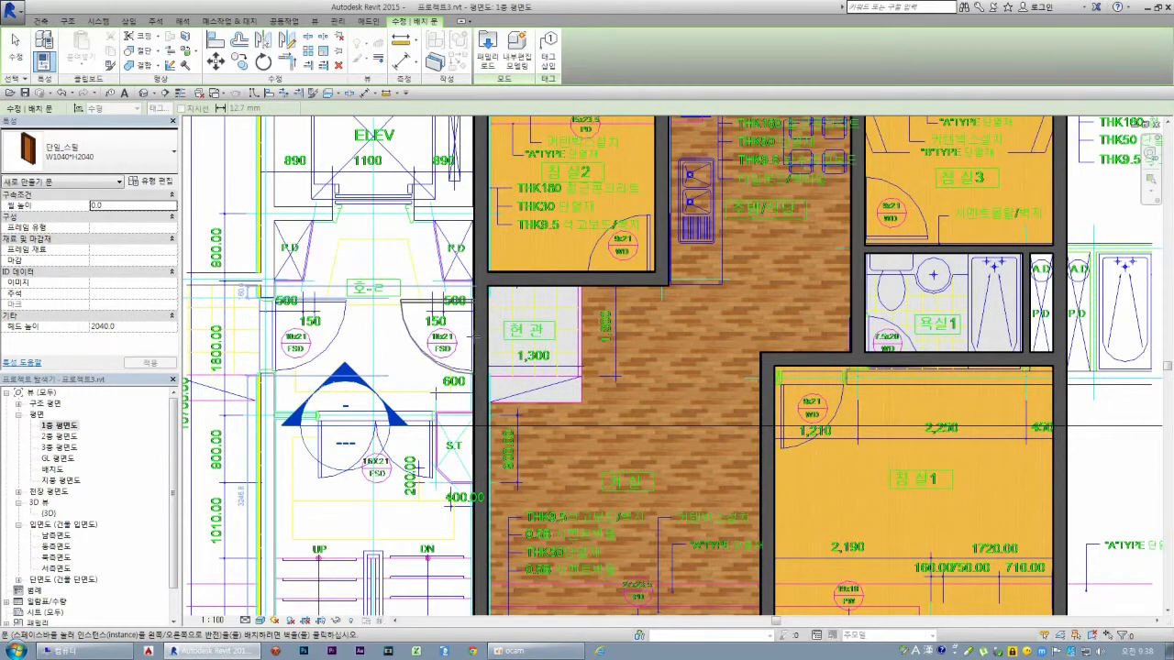
- Place the door in the wall between the hall and the 현관 entrance, and check its position against the CAD door symbol
left_click(469, 337)
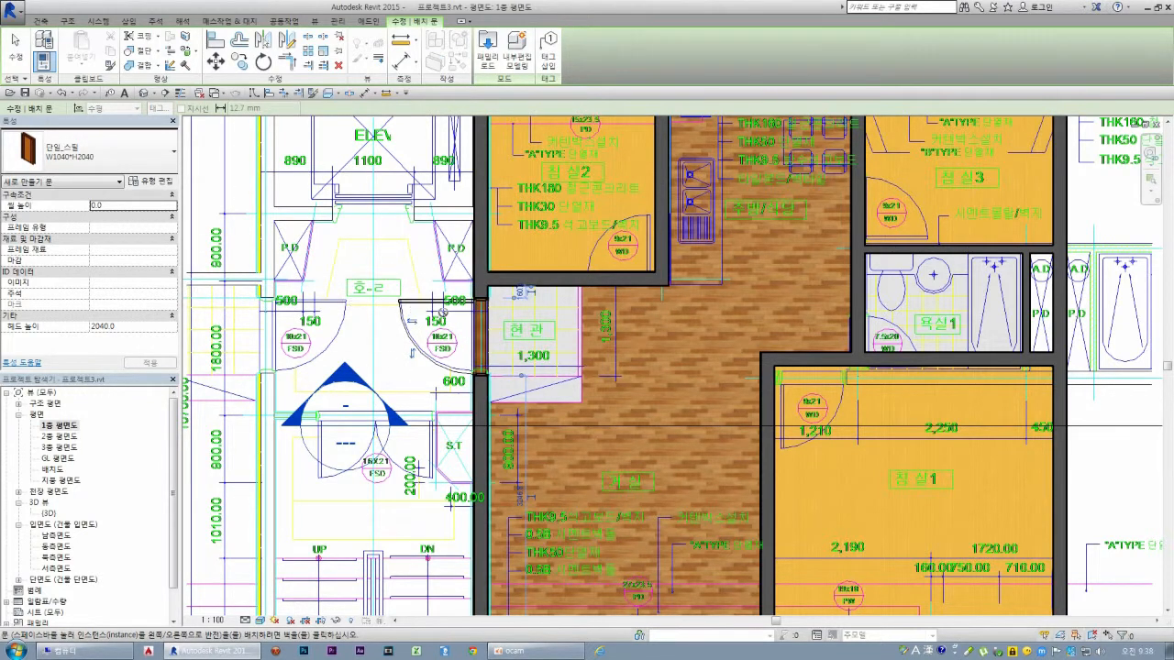
key("Escape")
left_click(424, 302)
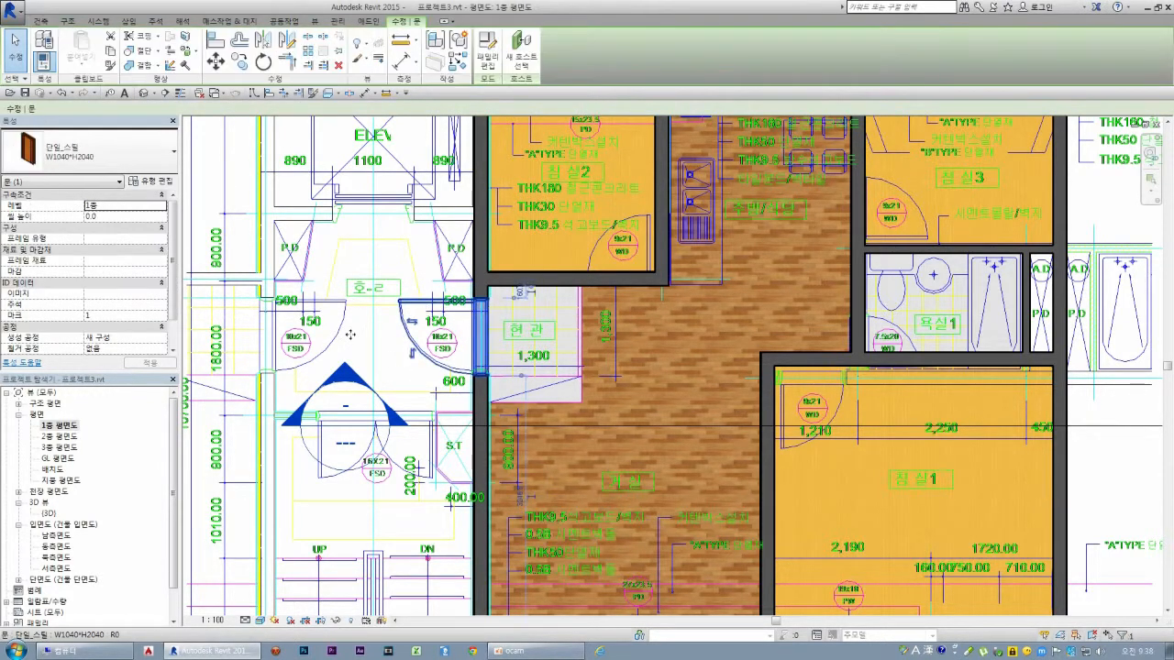
scroll(528, 311, "up", 5)
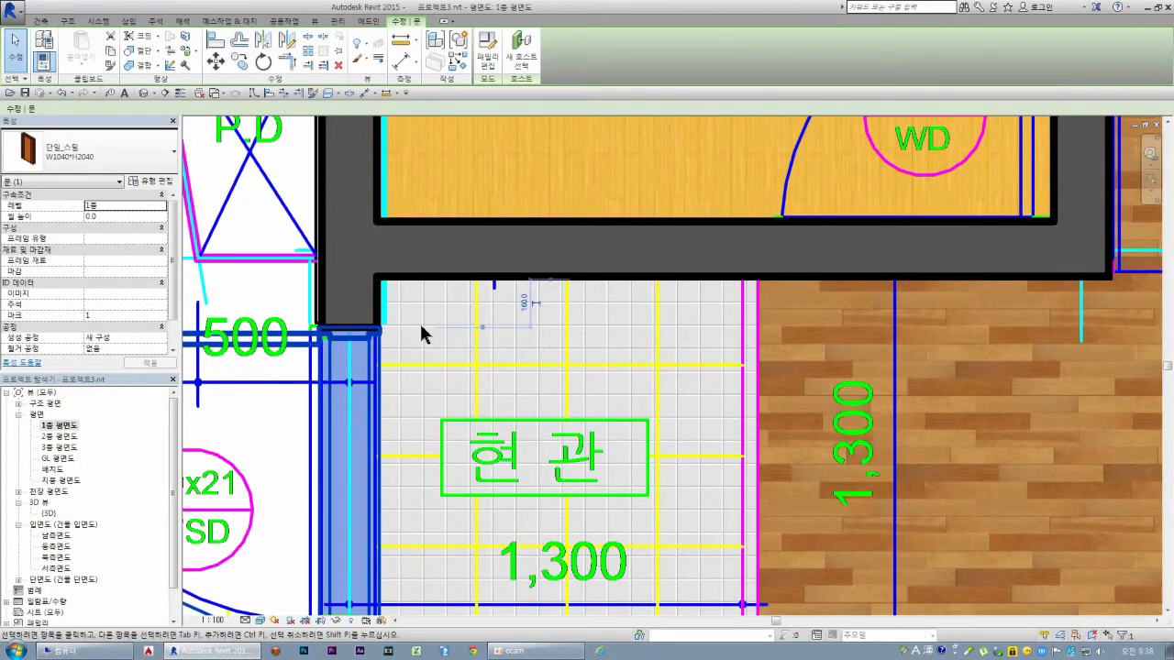
scroll(419, 320, "down", 6)
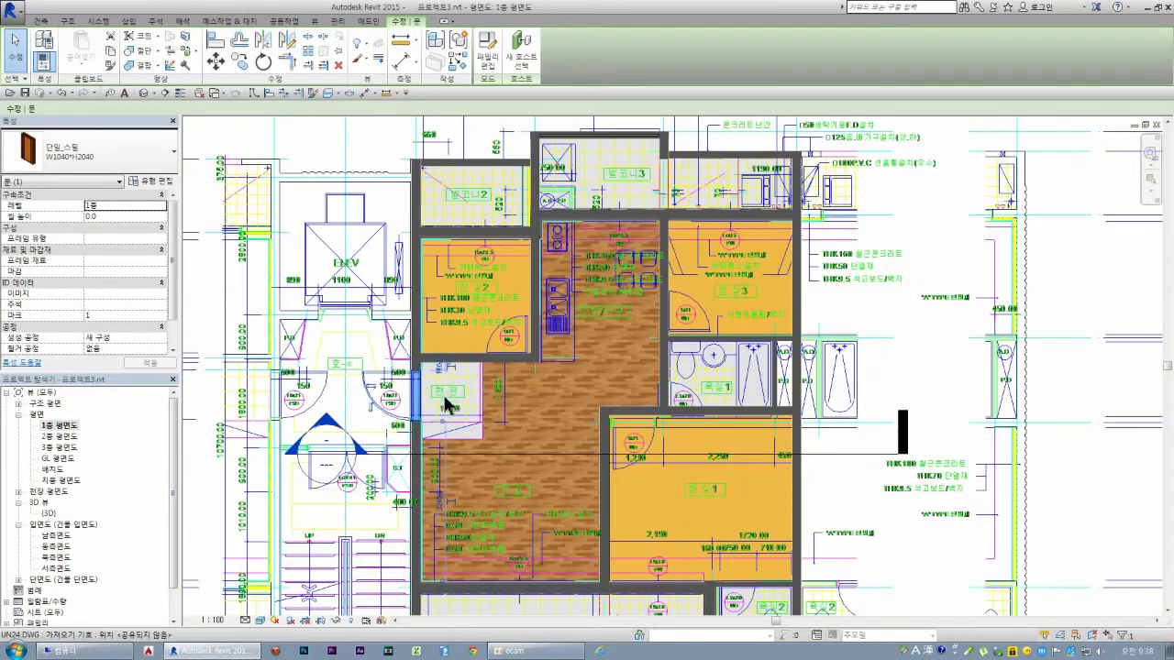
key("Escape")
scroll(506, 323, "up", 2)
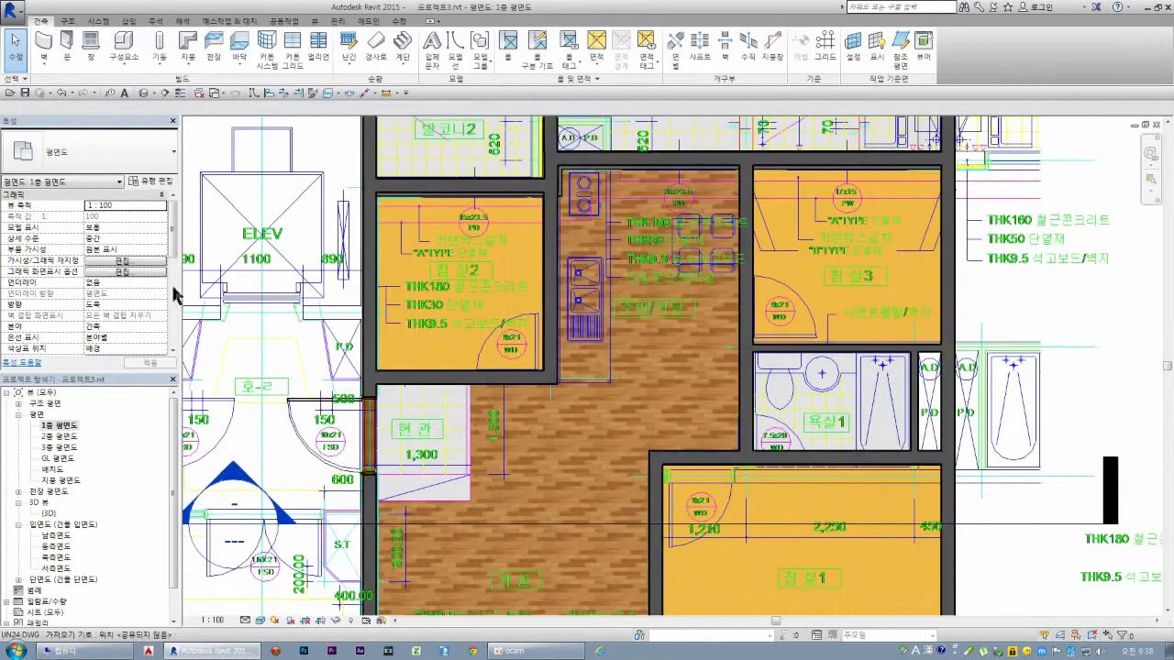
- Start placing a door and choose the type 단일_패널 2 W935*H2035
left_click(68, 46)
left_click(167, 163)
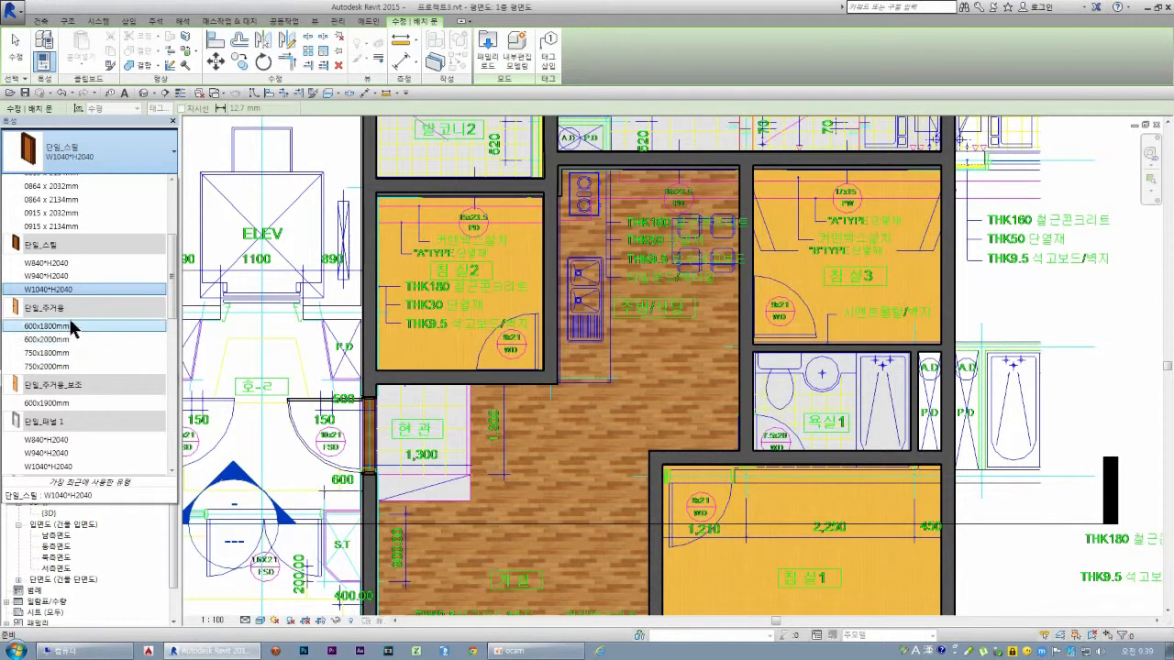
scroll(98, 367, "down", 2)
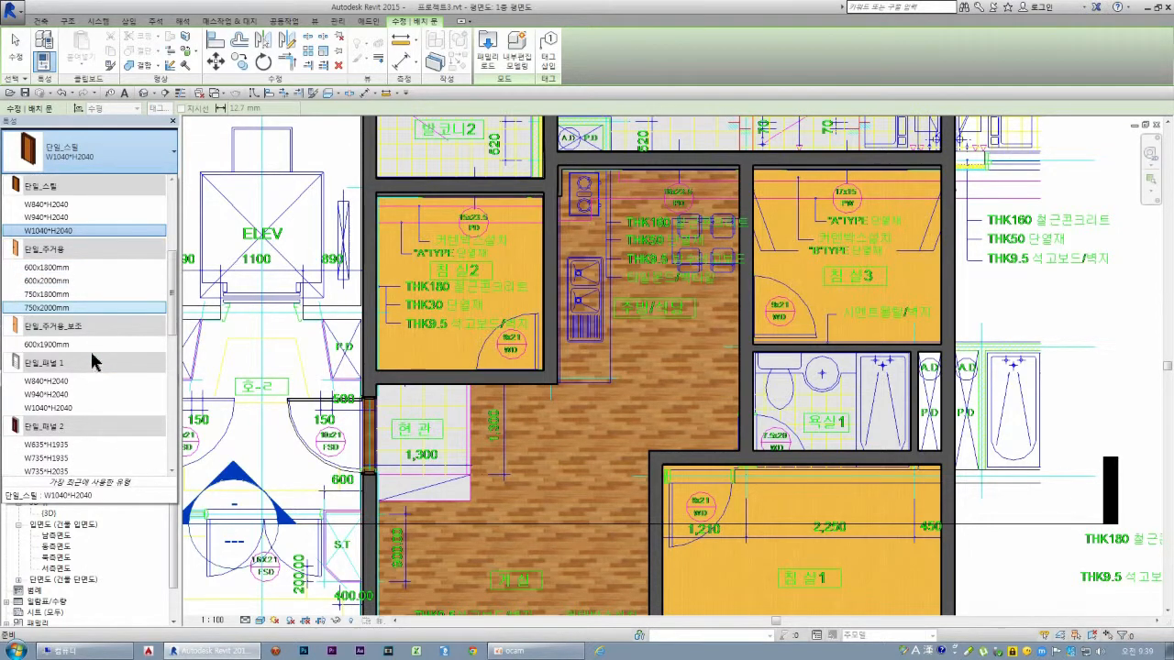
scroll(89, 385, "down", 3)
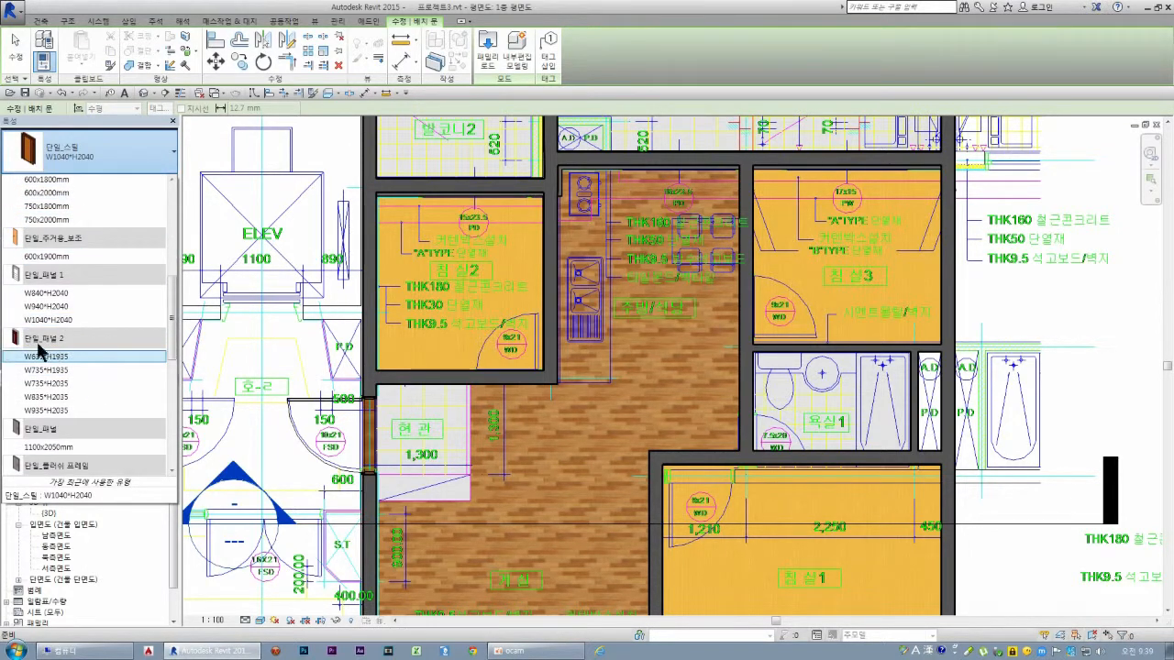
left_click(67, 411)
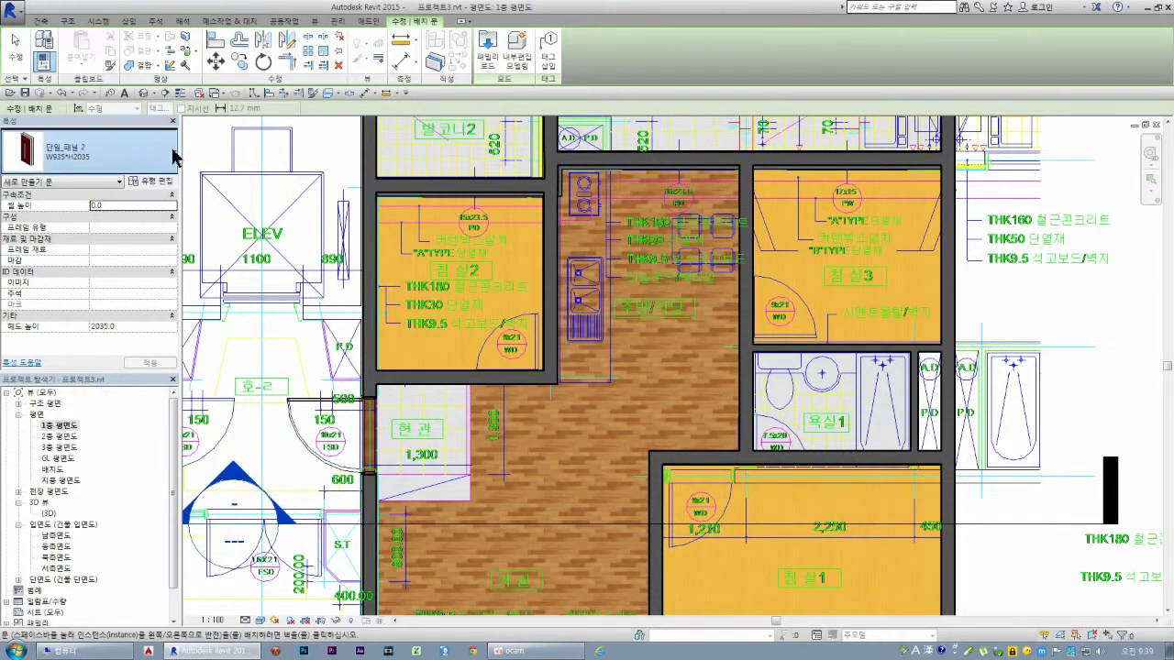
- Browse the available door types and switch the door being placed to 목재 외여닫이문 0900 x 2100mm
left_click(128, 151)
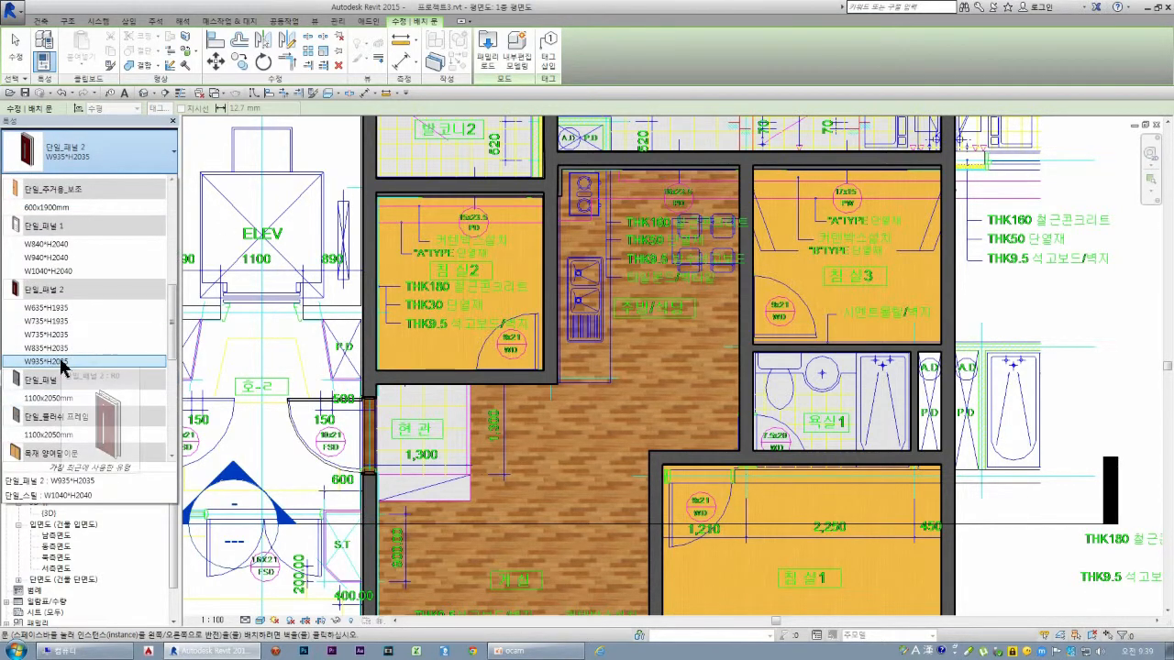
scroll(73, 362, "down", 2)
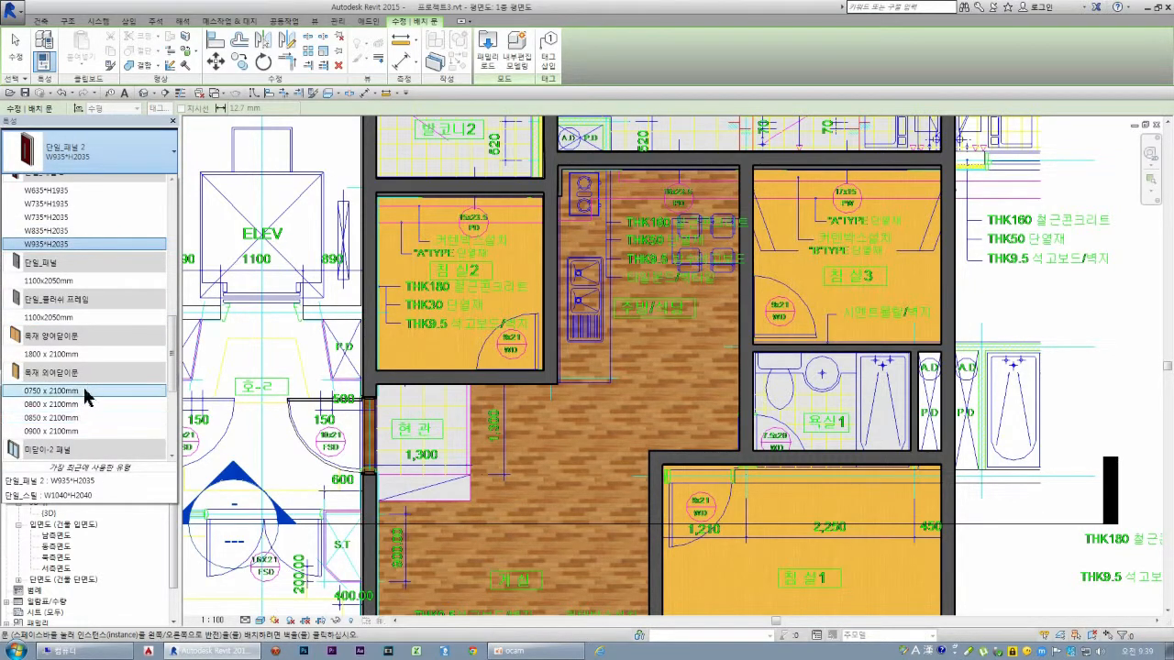
scroll(83, 391, "down", 3)
scroll(83, 389, "down", 3)
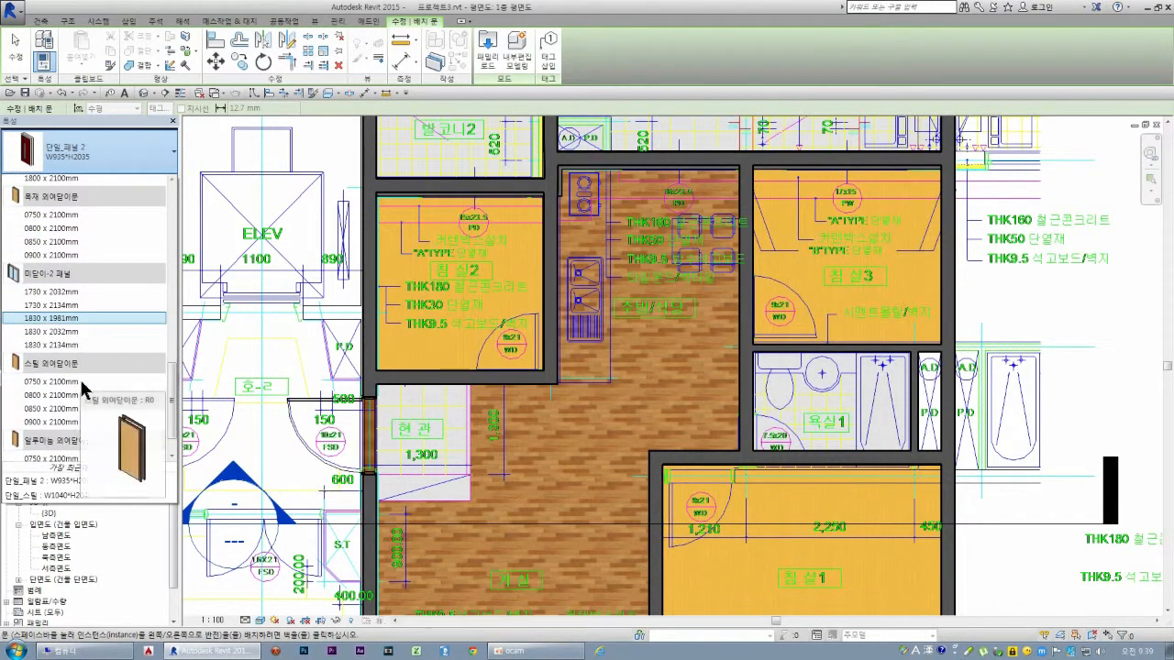
scroll(83, 389, "up", 3)
scroll(82, 380, "down", 9)
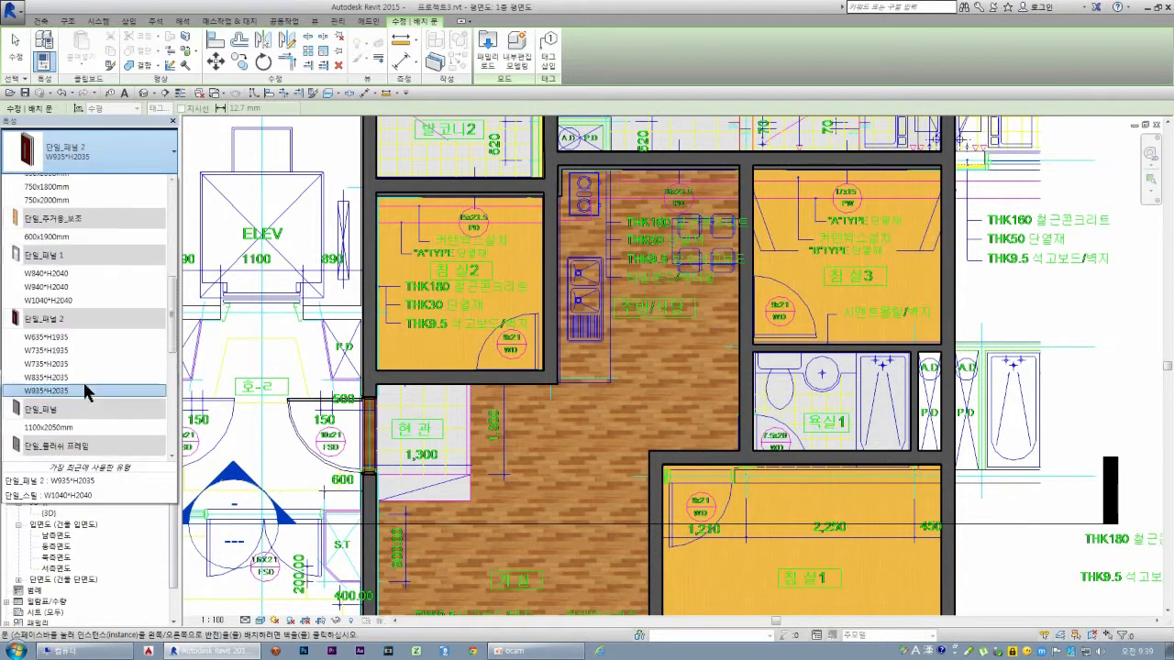
scroll(83, 380, "down", 9)
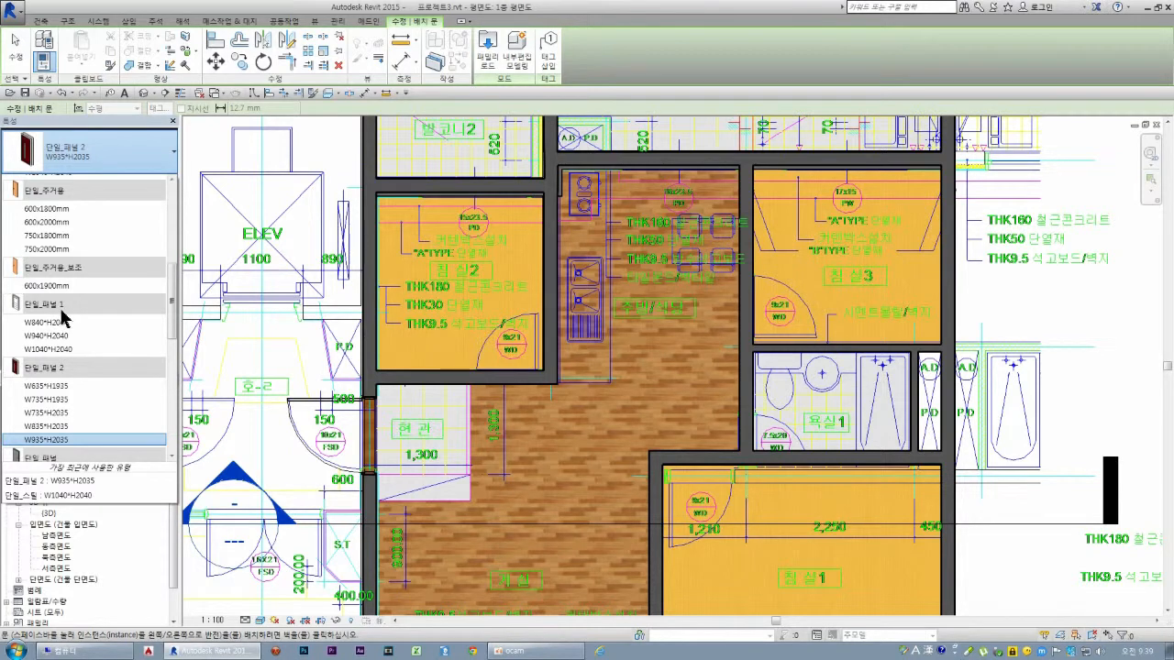
scroll(82, 335, "down", 5)
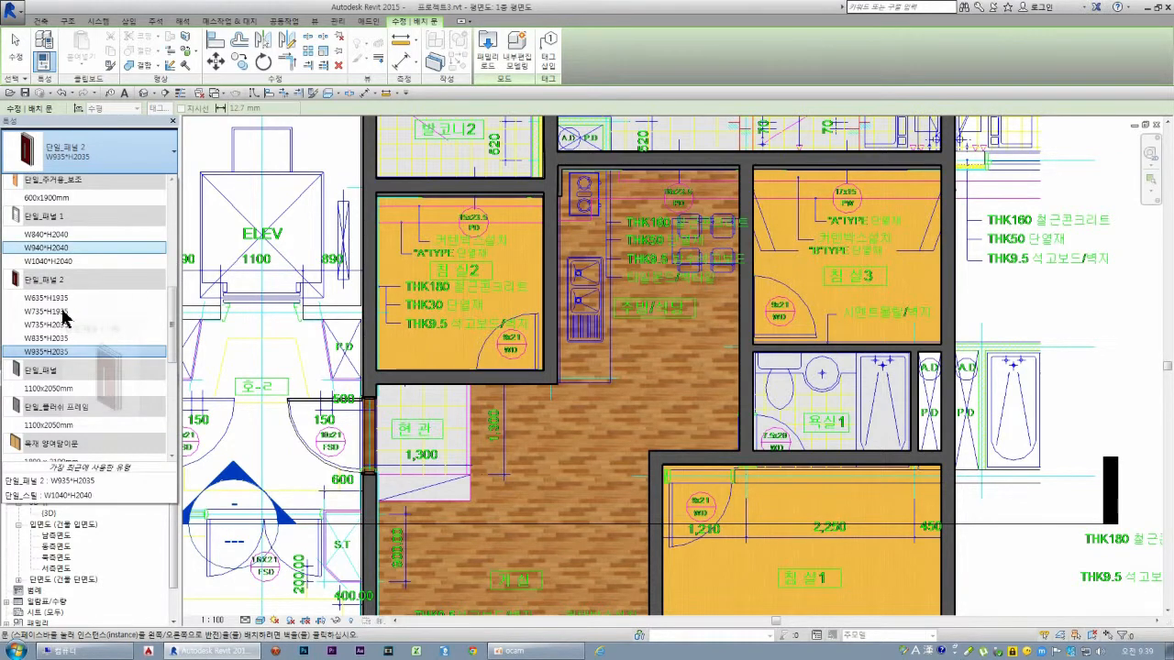
scroll(96, 357, "down", 3)
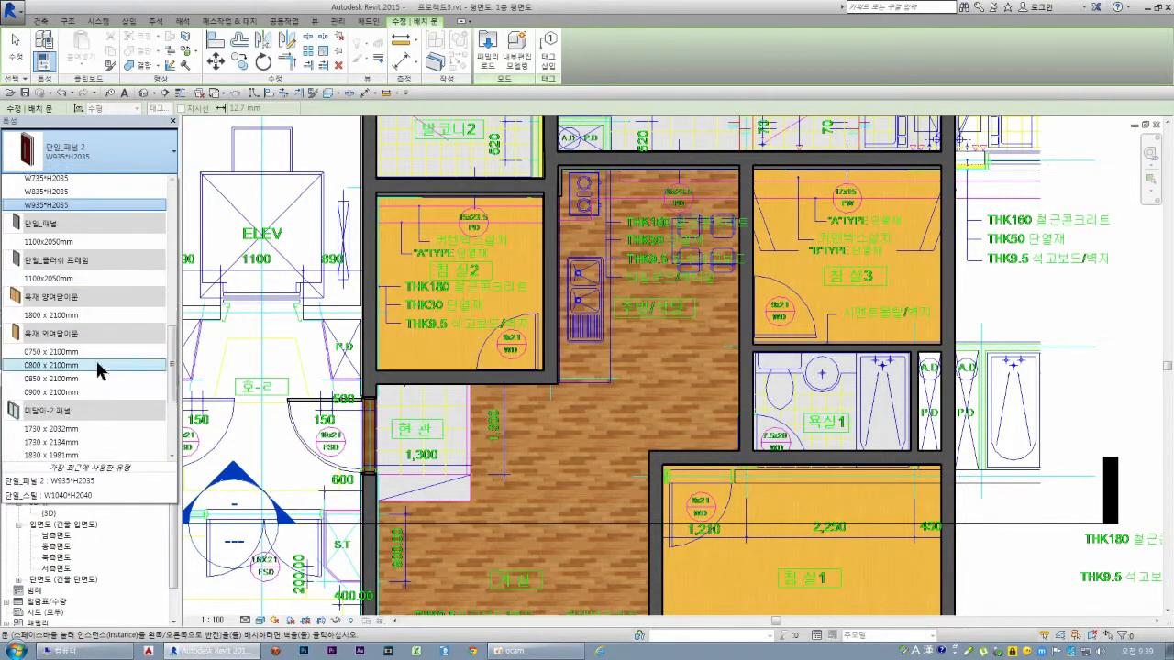
left_click(55, 391)
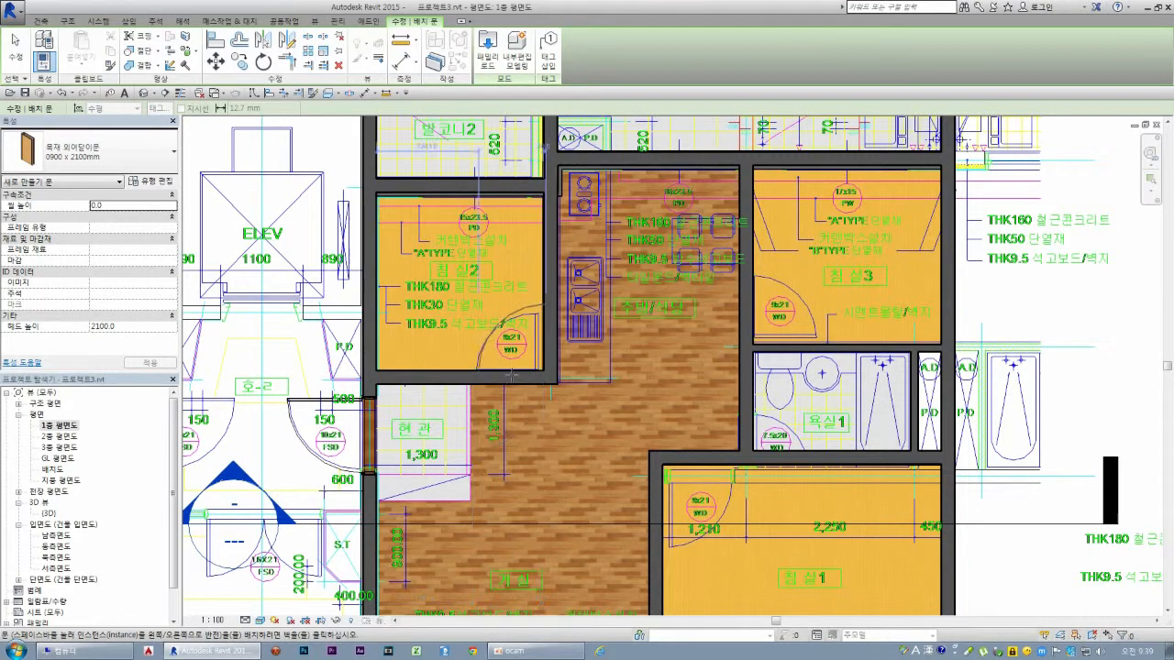
- Place the 0900 x 2100mm doors at the CAD door symbols in the walls of 침실2, 침실3 and 침실1
left_click(510, 373)
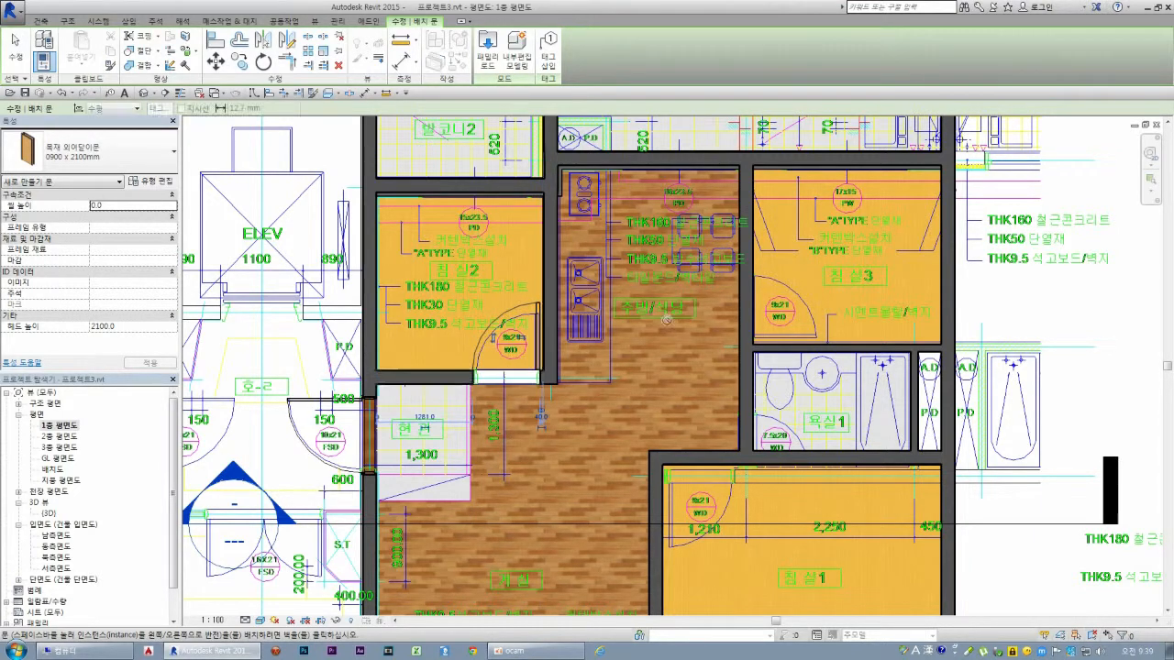
left_click(750, 305)
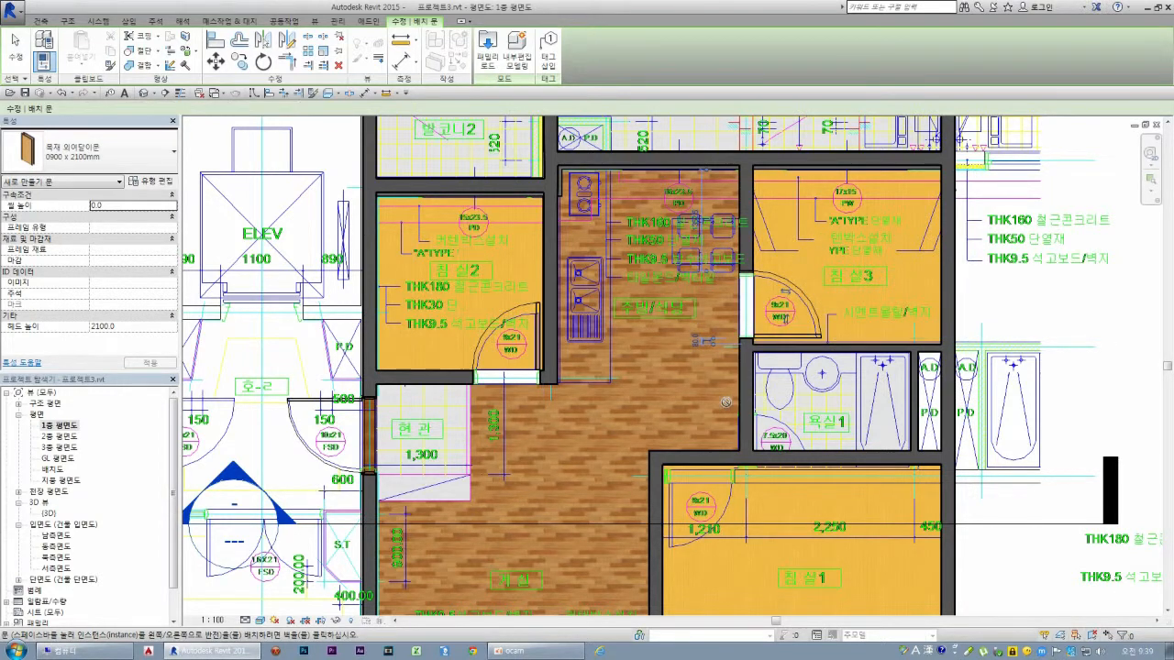
left_click(698, 458)
scroll(632, 393, "down", 2)
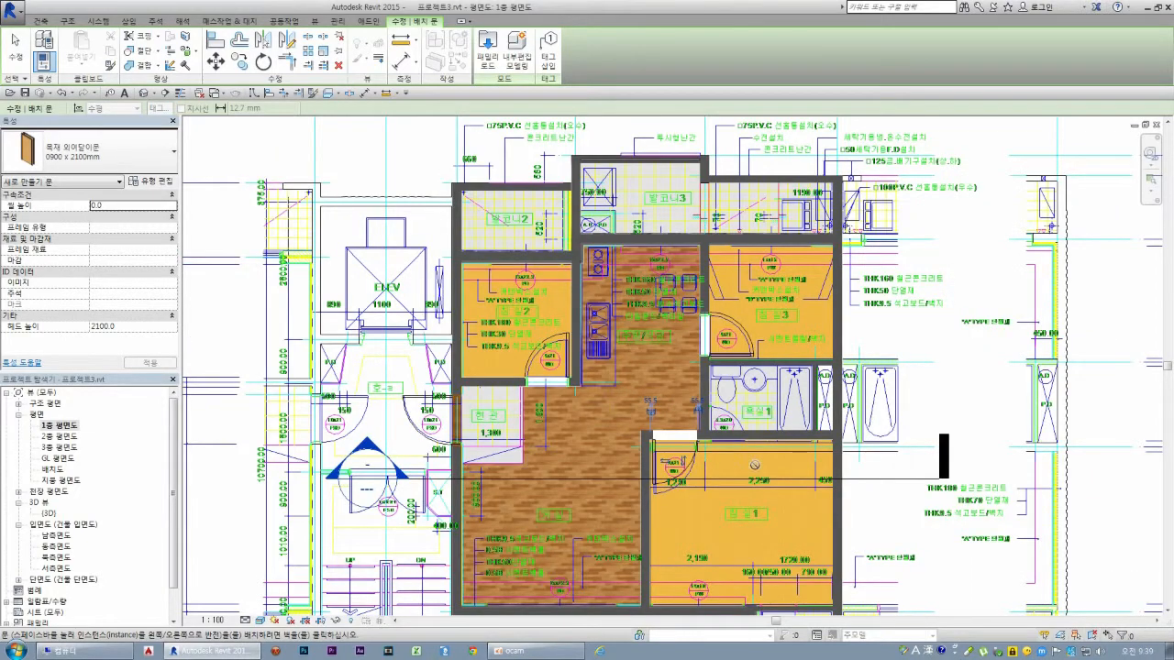
scroll(743, 459, "up", 2)
scroll(610, 401, "down", 2)
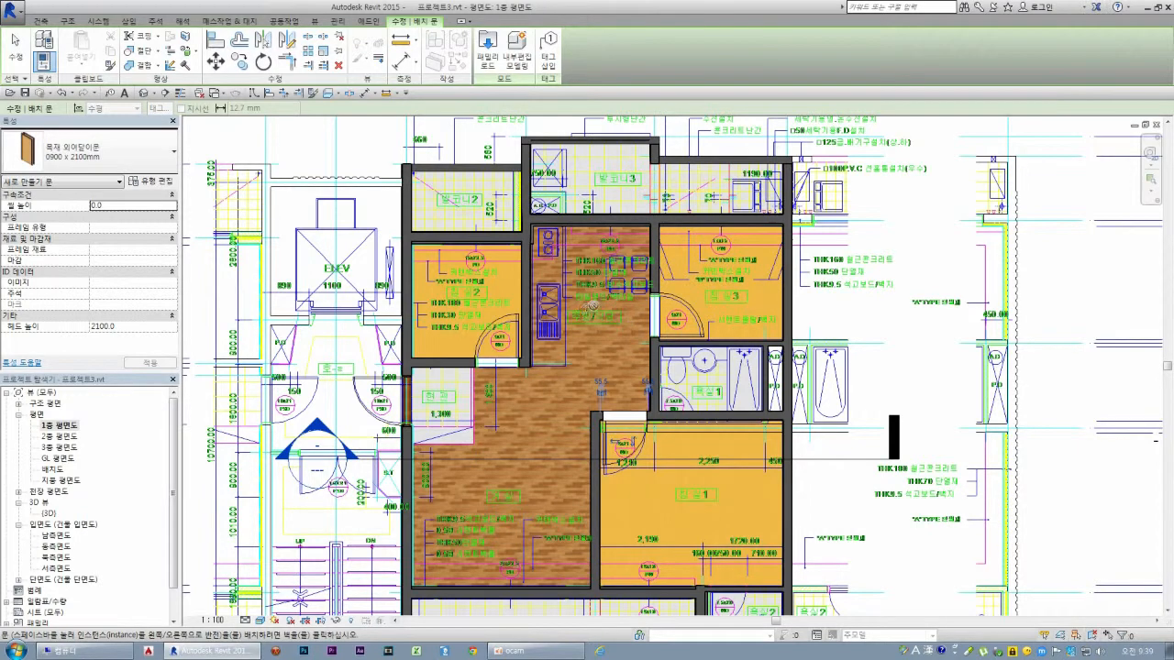
key("Escape")
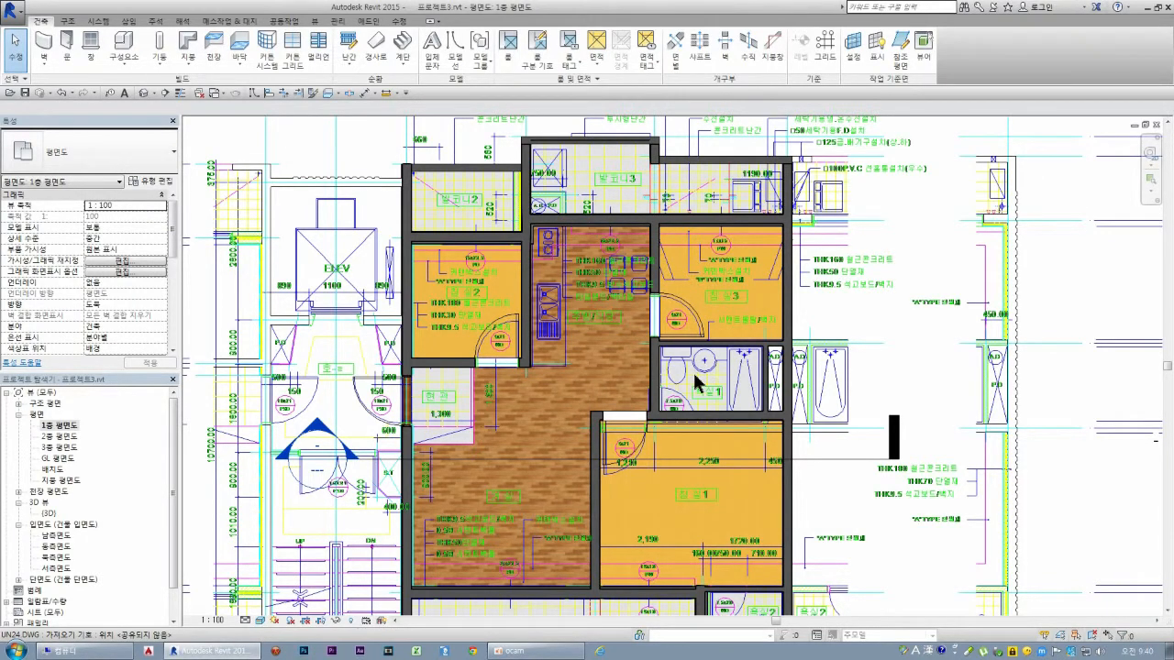
- Examine the CAD door symbol of 욕실1 and how the wall between 욕실1 and 침실1 lines up with the plan
scroll(694, 375, "up", 1)
scroll(620, 334, "down", 1)
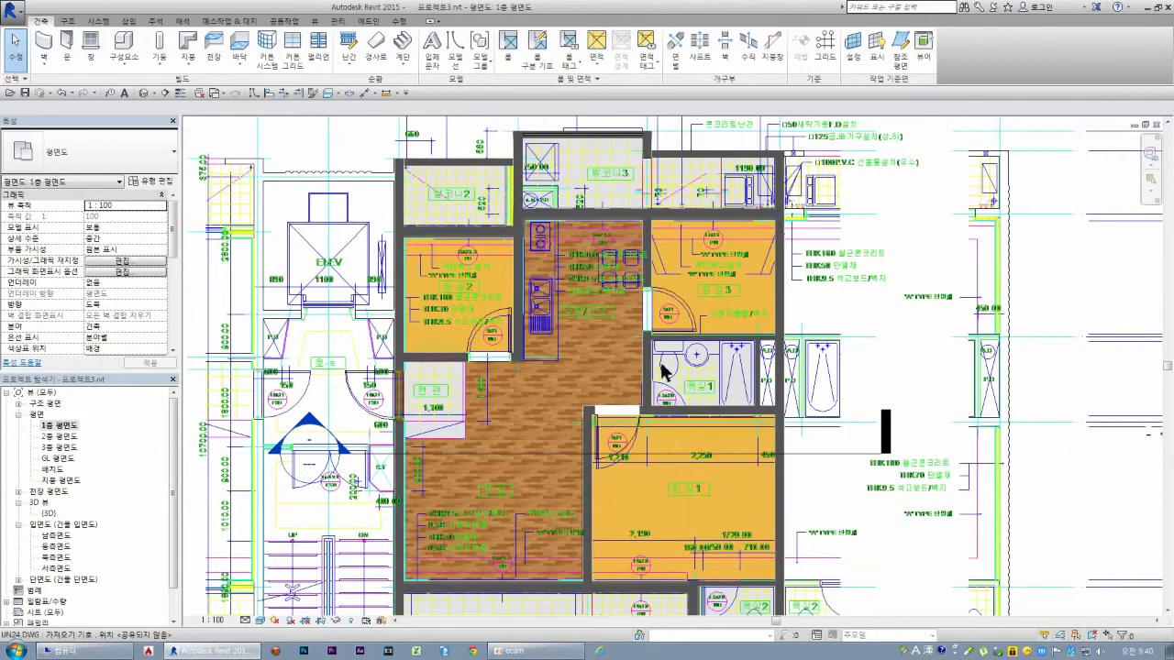
scroll(664, 374, "up", 2)
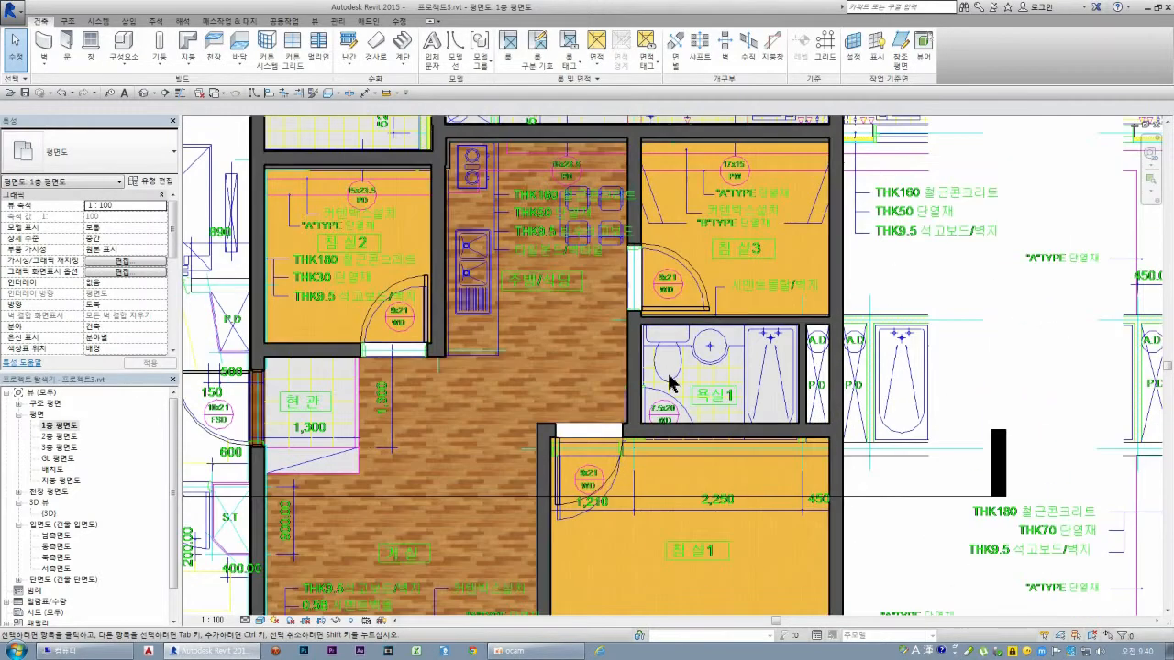
scroll(657, 376, "down", 1)
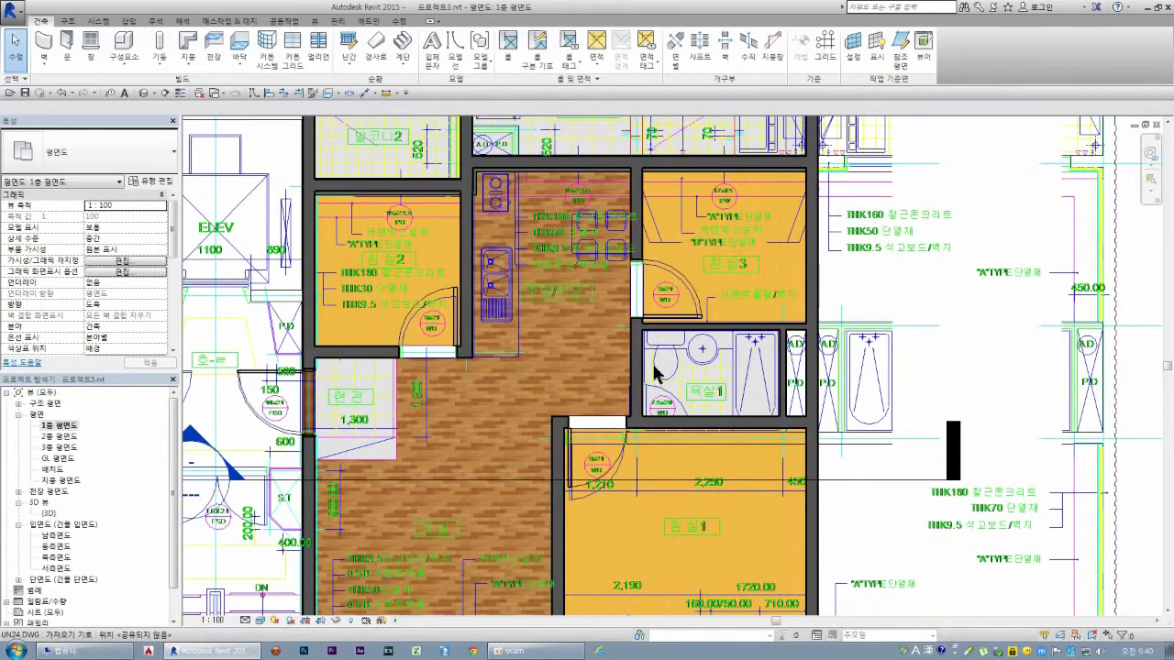
scroll(660, 371, "down", 3)
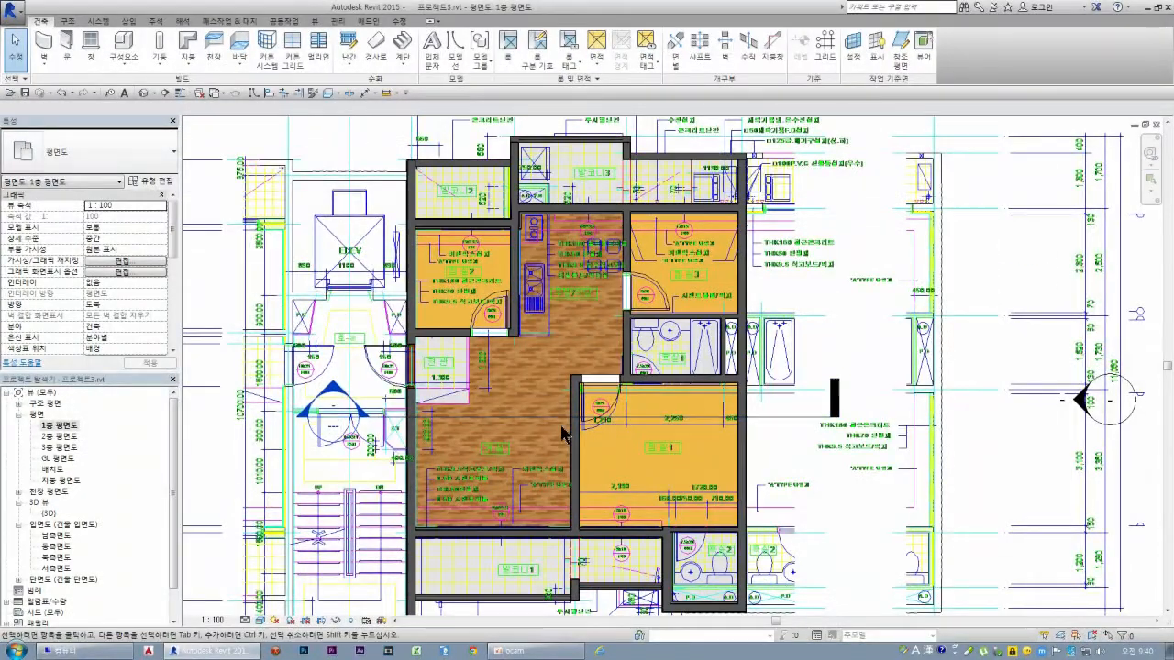
scroll(725, 592, "up", 2)
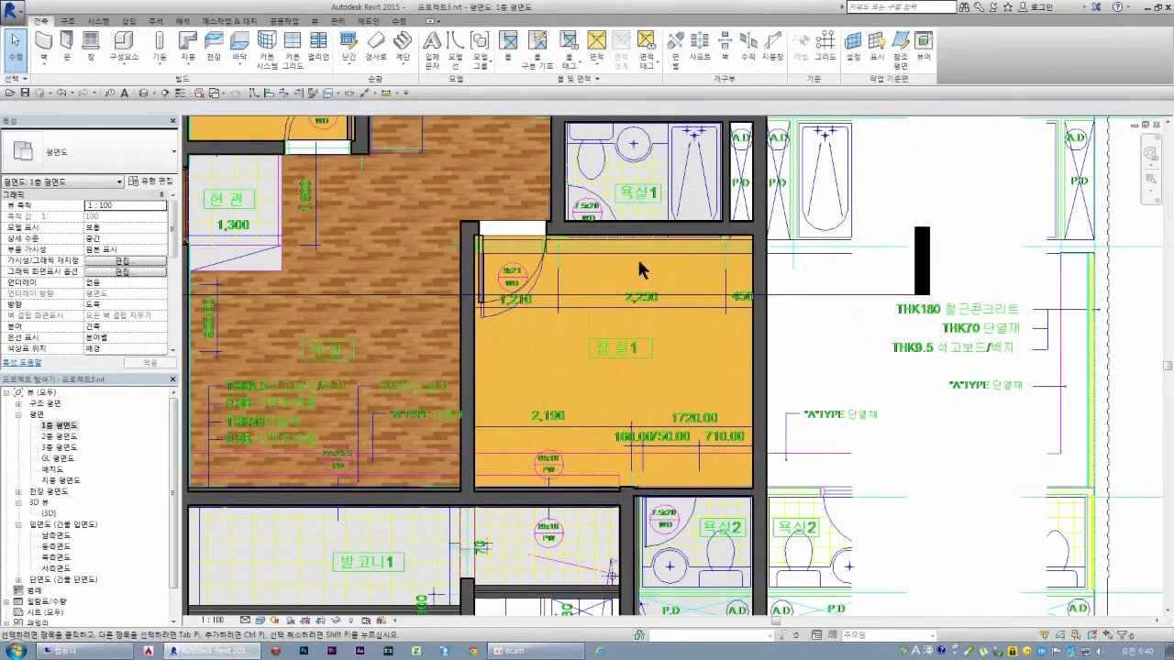
scroll(610, 206, "up", 2)
scroll(601, 229, "down", 1)
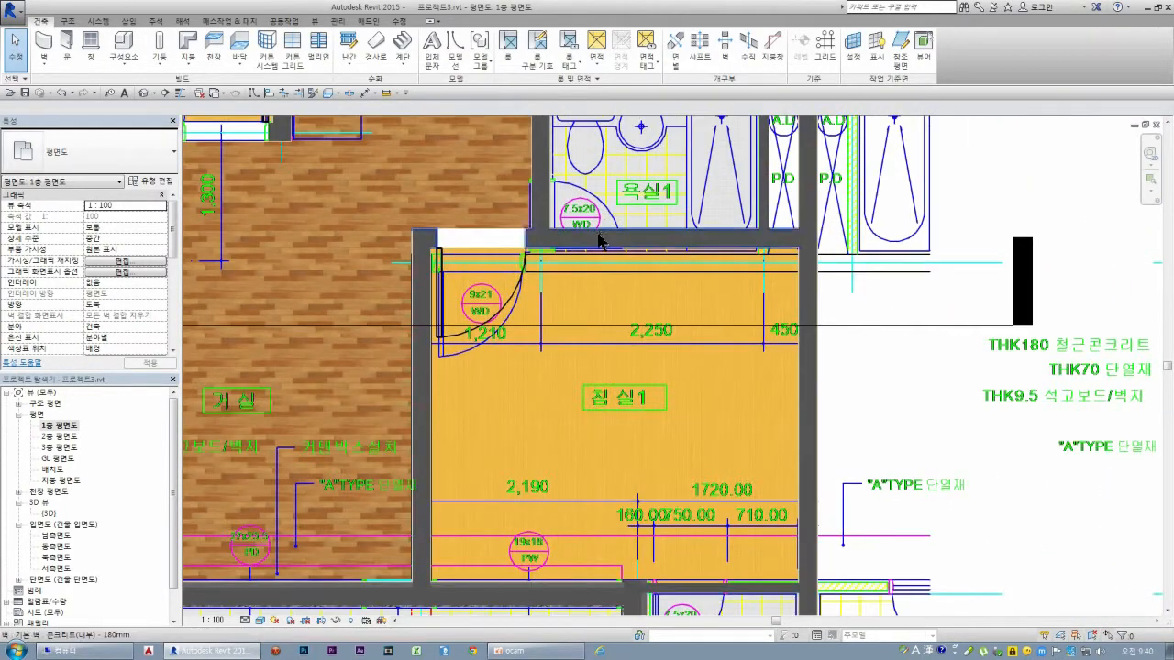
scroll(596, 248, "down", 2)
scroll(576, 223, "up", 4)
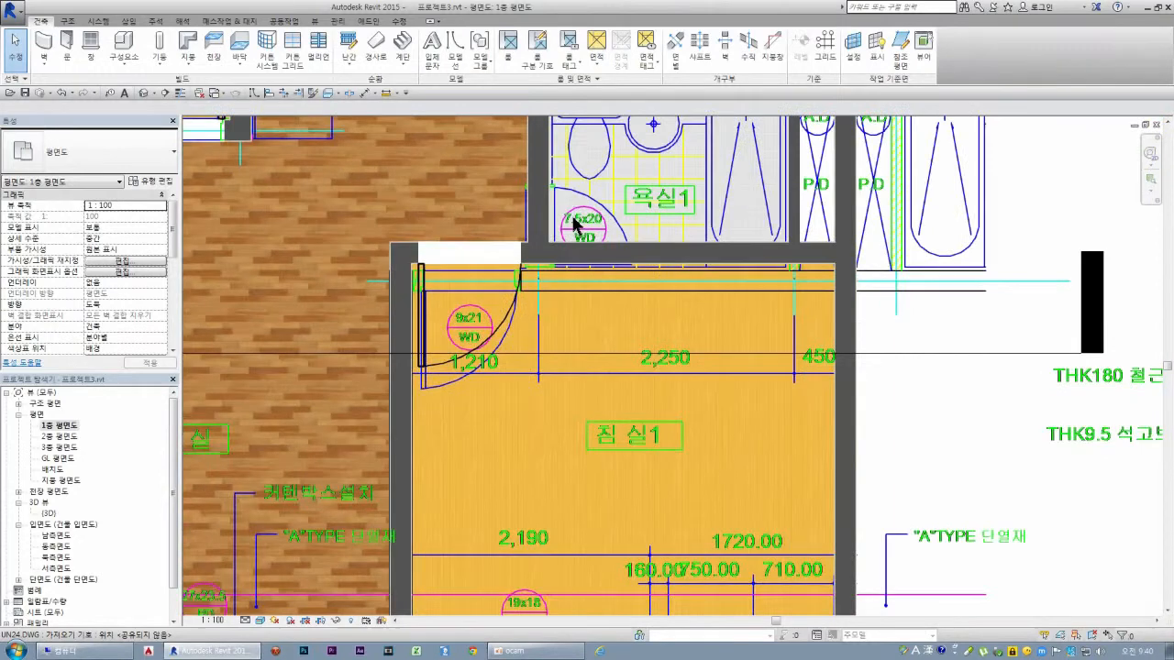
scroll(556, 341, "down", 2)
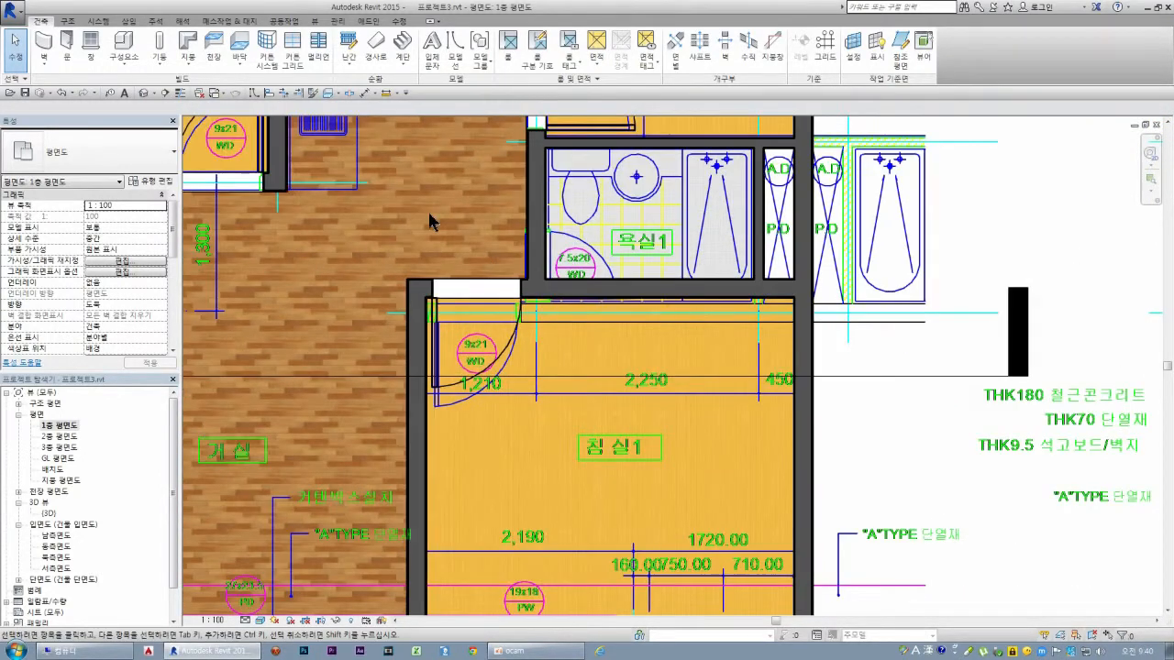
- Choose the door type 목재 외여닫이문 0750 x 2100mm for 욕실1 after trying 0800 x 2100mm, and leave door placement
left_click(67, 60)
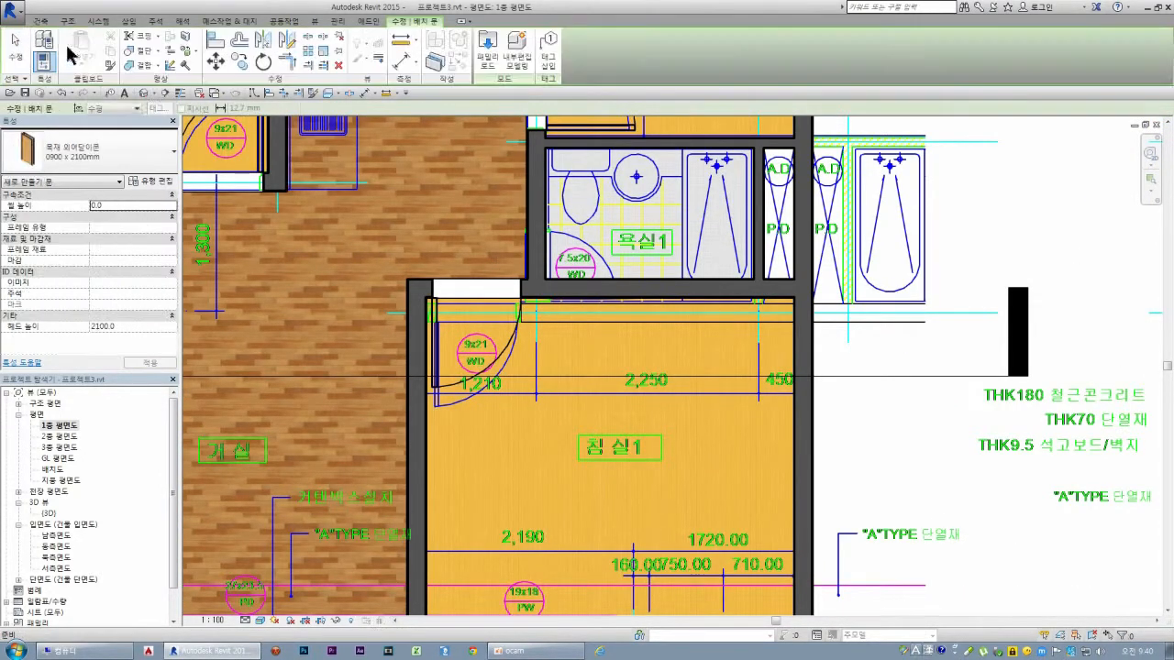
left_click(126, 157)
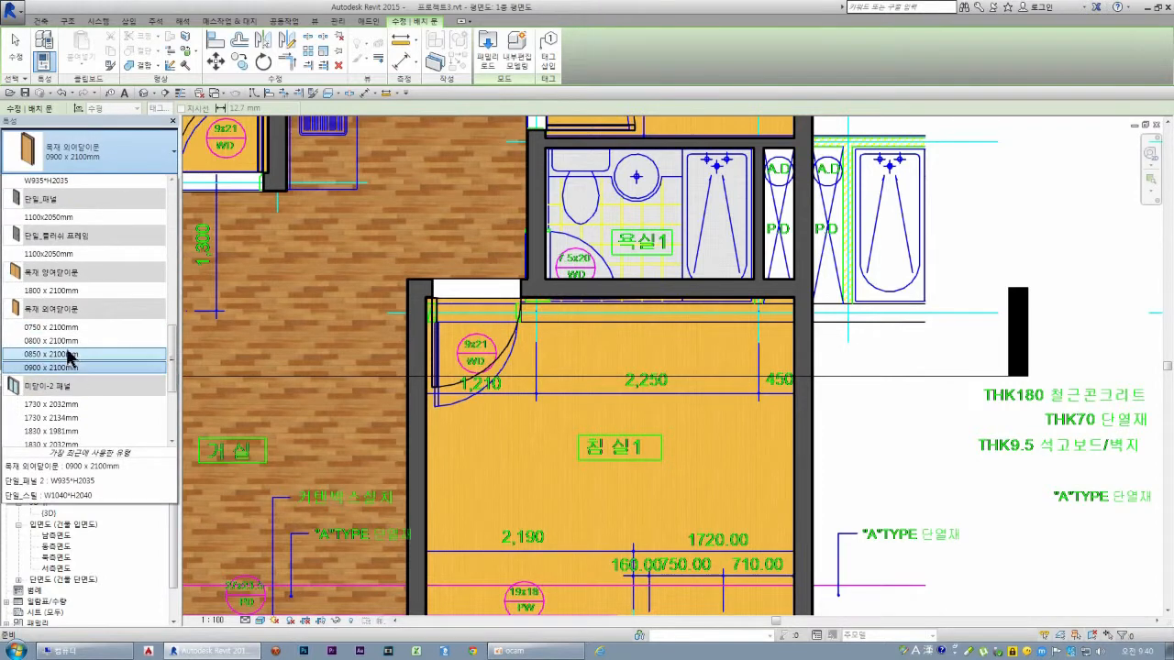
left_click(66, 341)
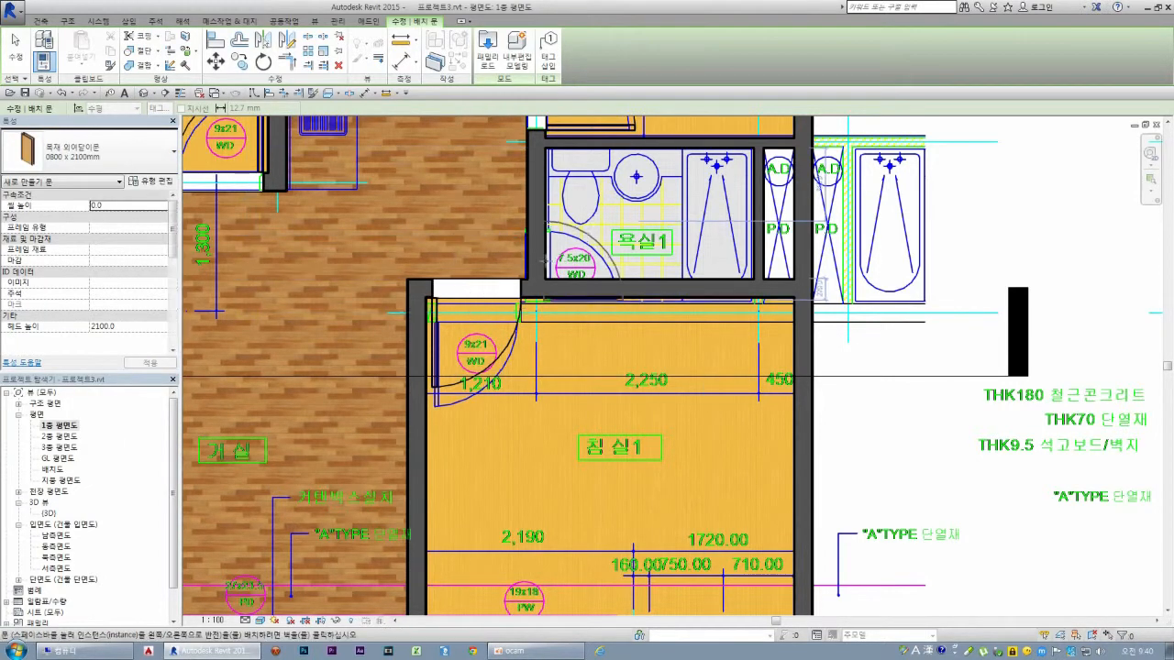
left_click(149, 153)
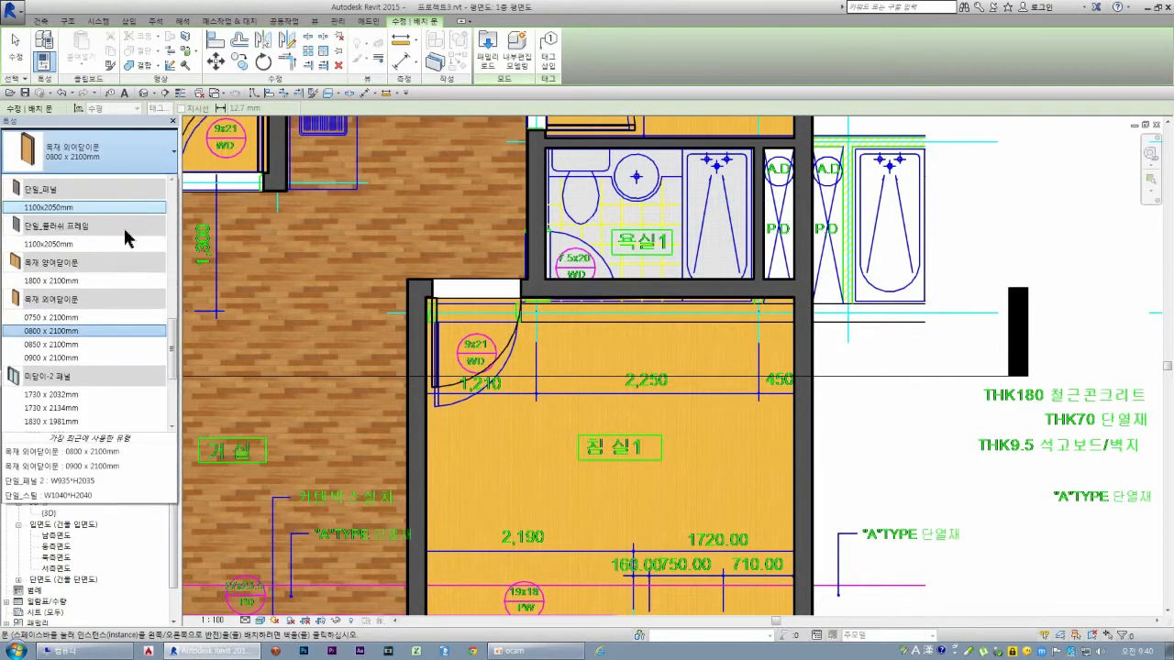
left_click(87, 319)
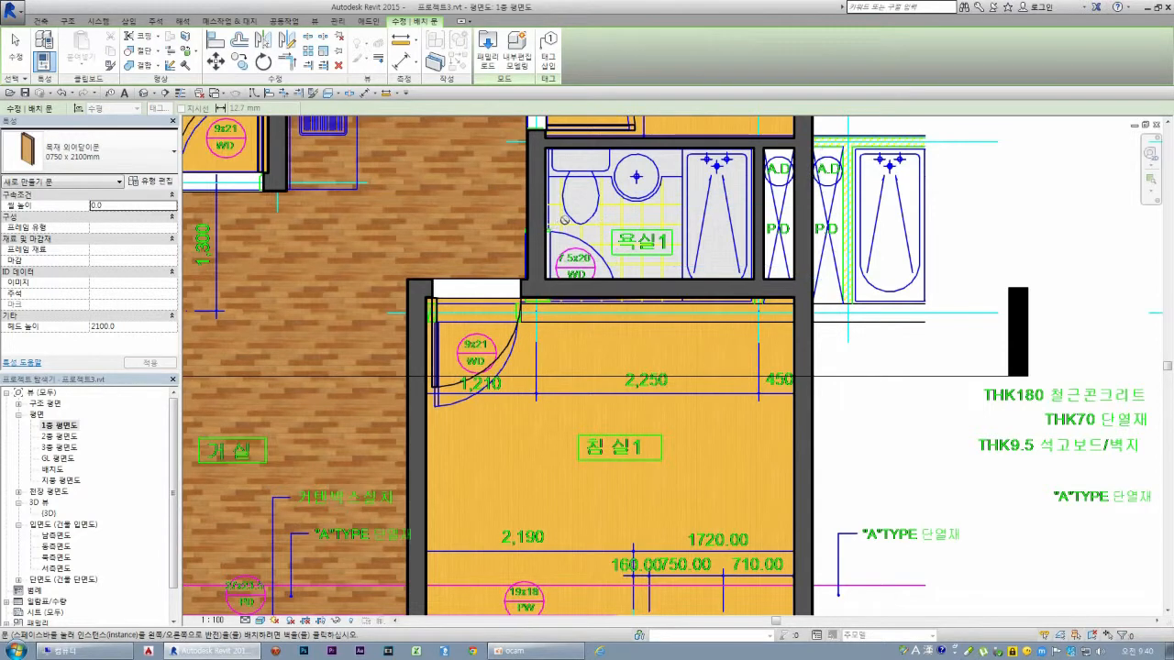
key("Escape")
key("Escape")
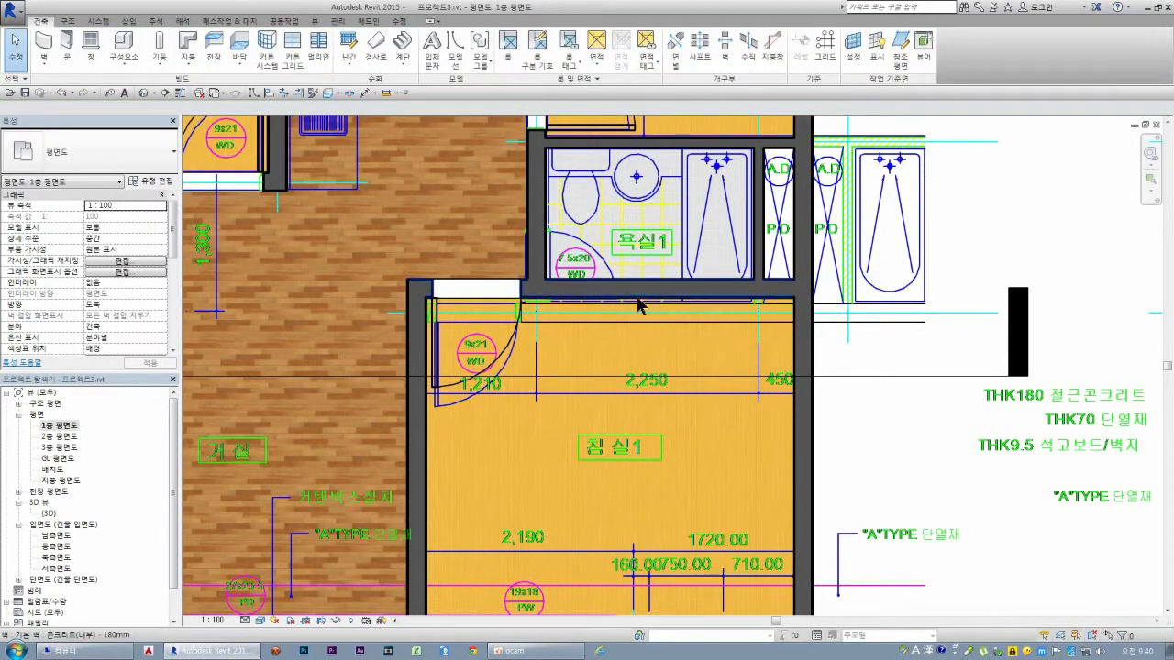
- Move the wall between 욕실1 and 침실1 toward 침실1 so it lines up with the CAD wall lines
left_click(639, 303)
left_click_drag(619, 295, 645, 315)
key("Escape")
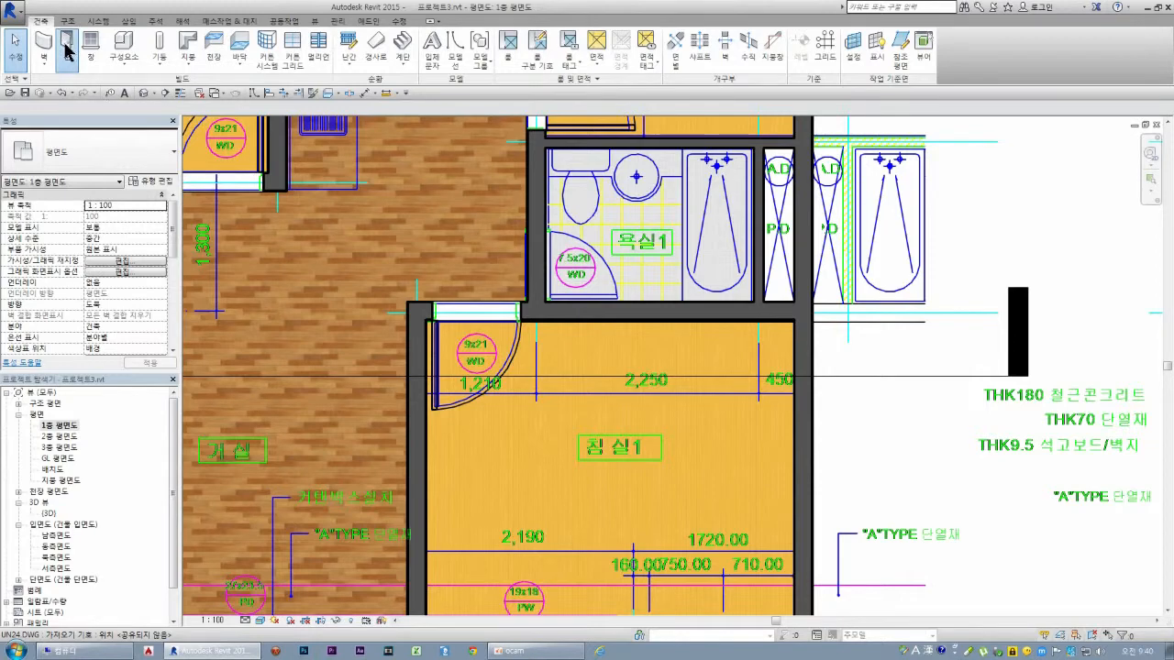
- Place 목재 외여닫이문 0750 x 2100mm doors in the walls of 욕실1 and 욕실2 at their CAD door symbols
left_click(67, 52)
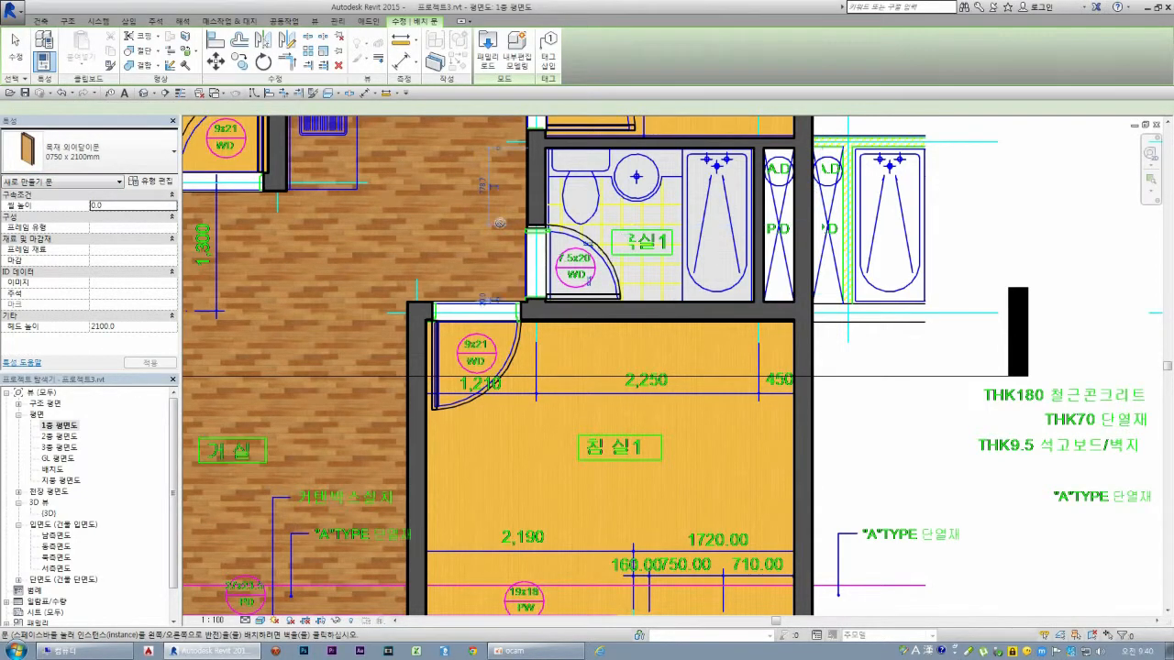
scroll(543, 263, "down", 3)
scroll(598, 415, "up", 3)
scroll(598, 415, "up", 2)
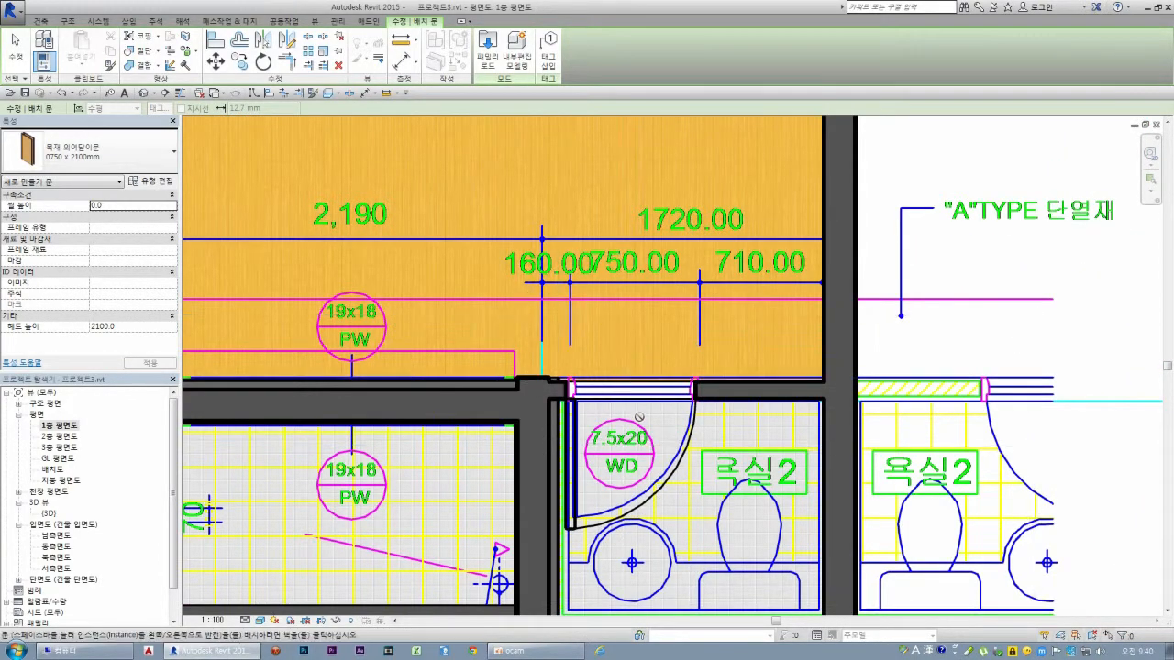
scroll(642, 423, "down", 2)
scroll(691, 466, "down", 2)
scroll(691, 466, "up", 1)
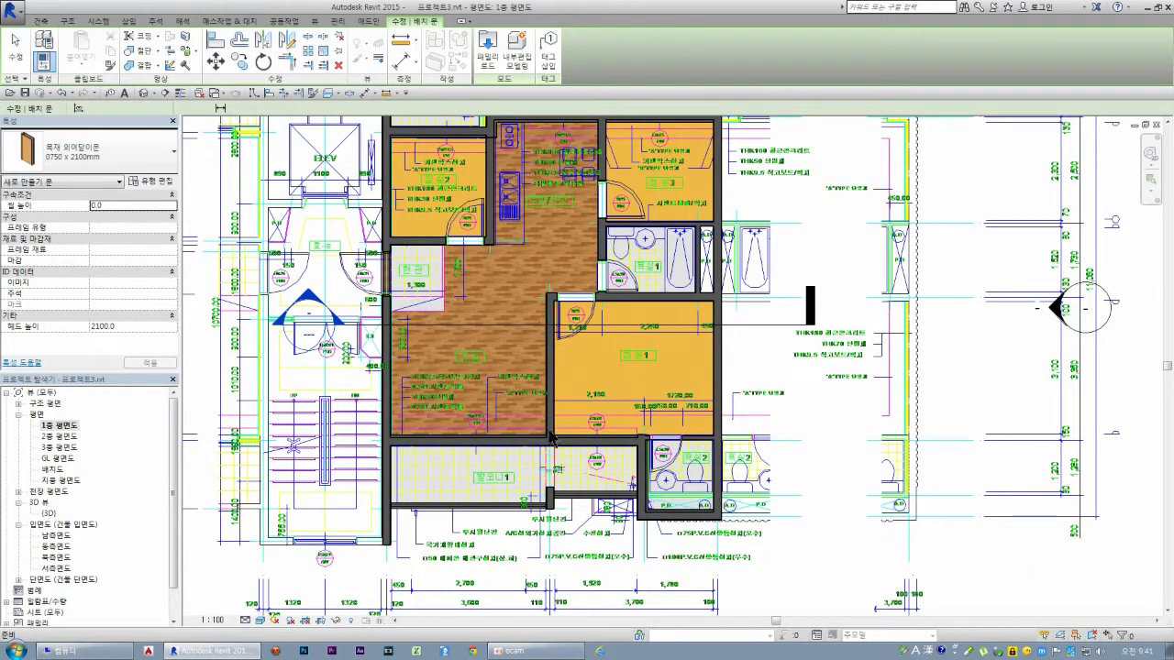
- Leave door placement and examine the CAD openings in the walls around 발코니1
key("Escape")
key("Escape")
scroll(552, 432, "down", 1)
scroll(555, 465, "up", 2)
scroll(556, 465, "up", 3)
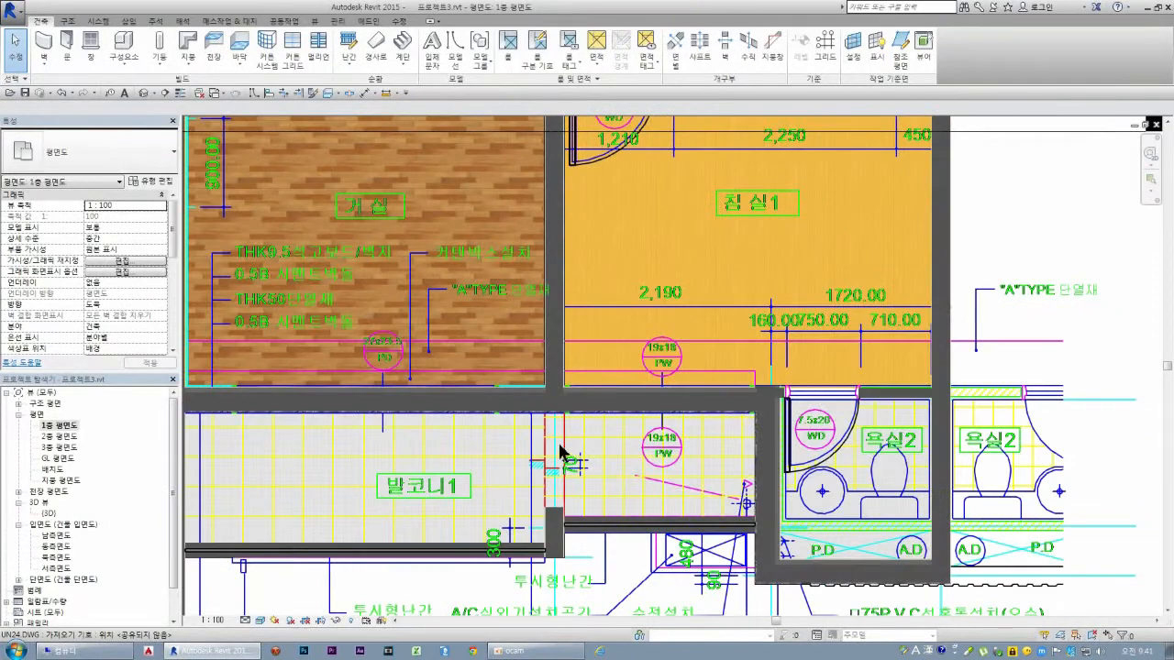
scroll(627, 429, "down", 2)
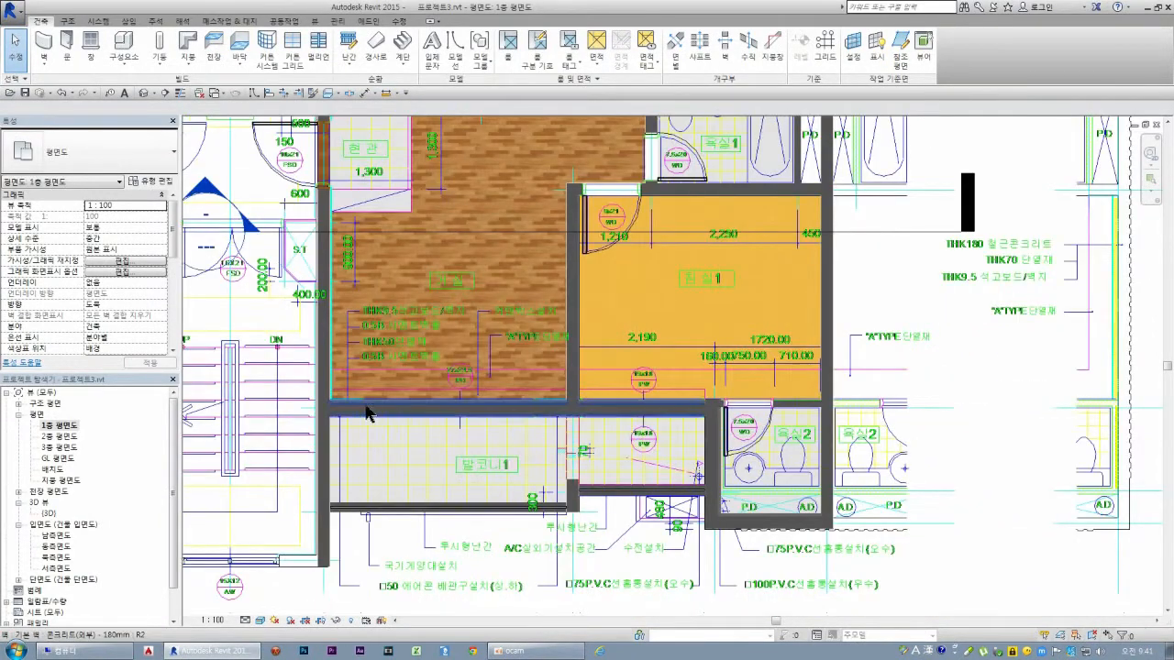
scroll(367, 407, "up", 1)
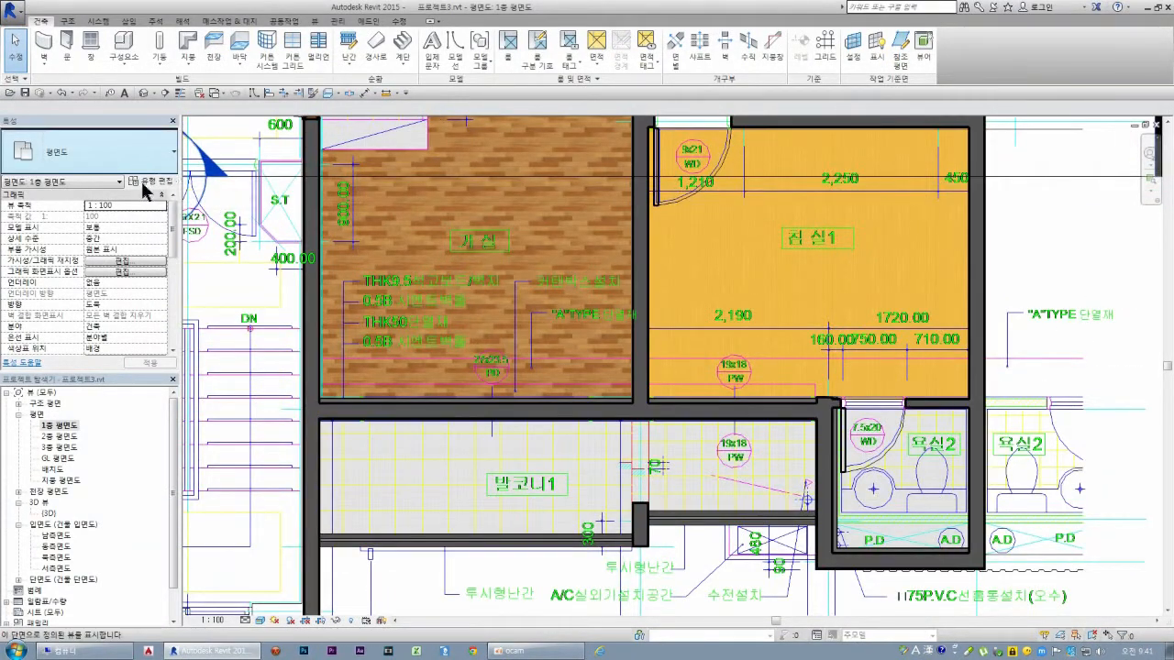
- Choose the sliding door type 미닫이-2 패널 1830 x 2134mm for the opening between 거실 and 발코니1, and leave door placement
left_click(68, 46)
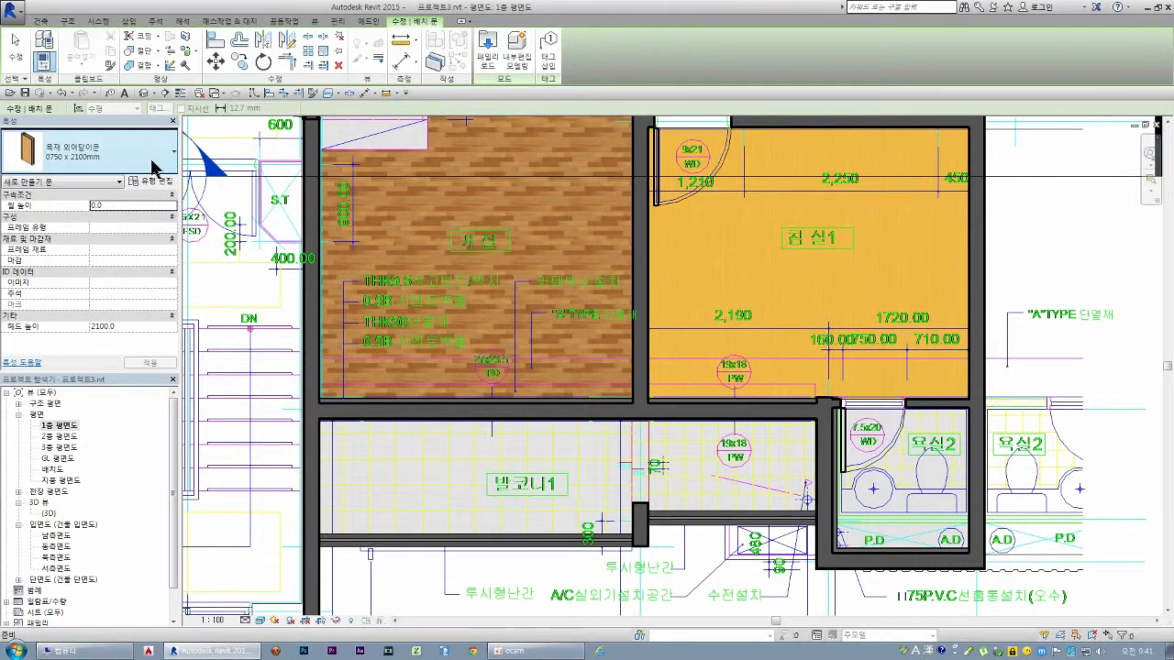
left_click(161, 157)
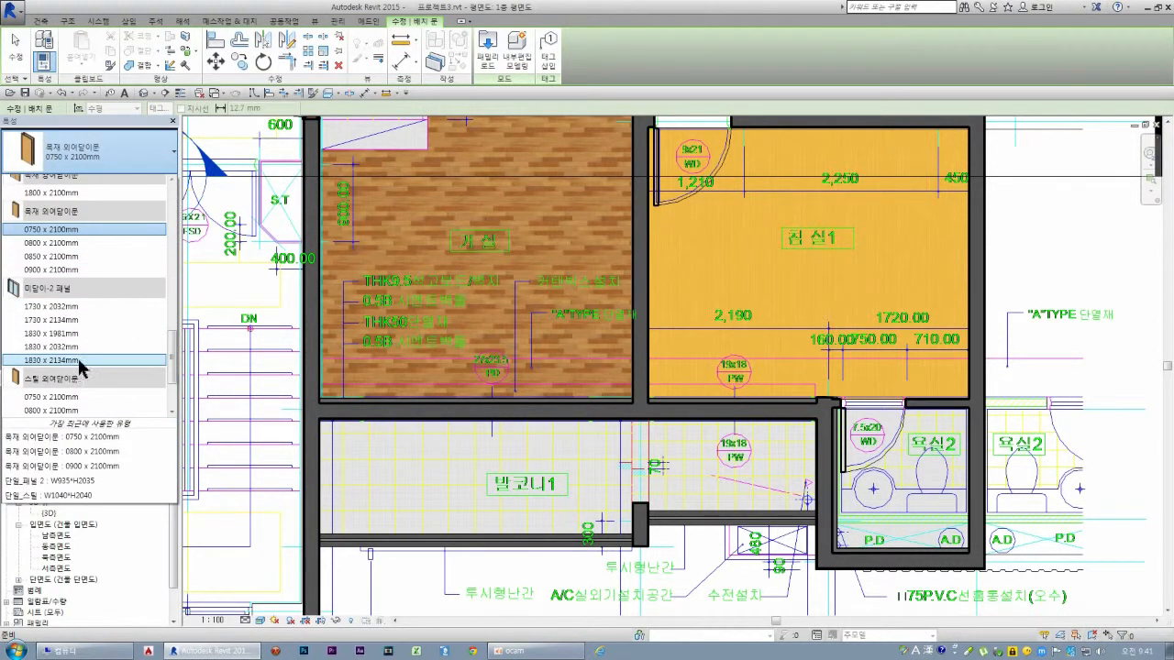
key("Escape")
key("Escape")
key("d")
key("r")
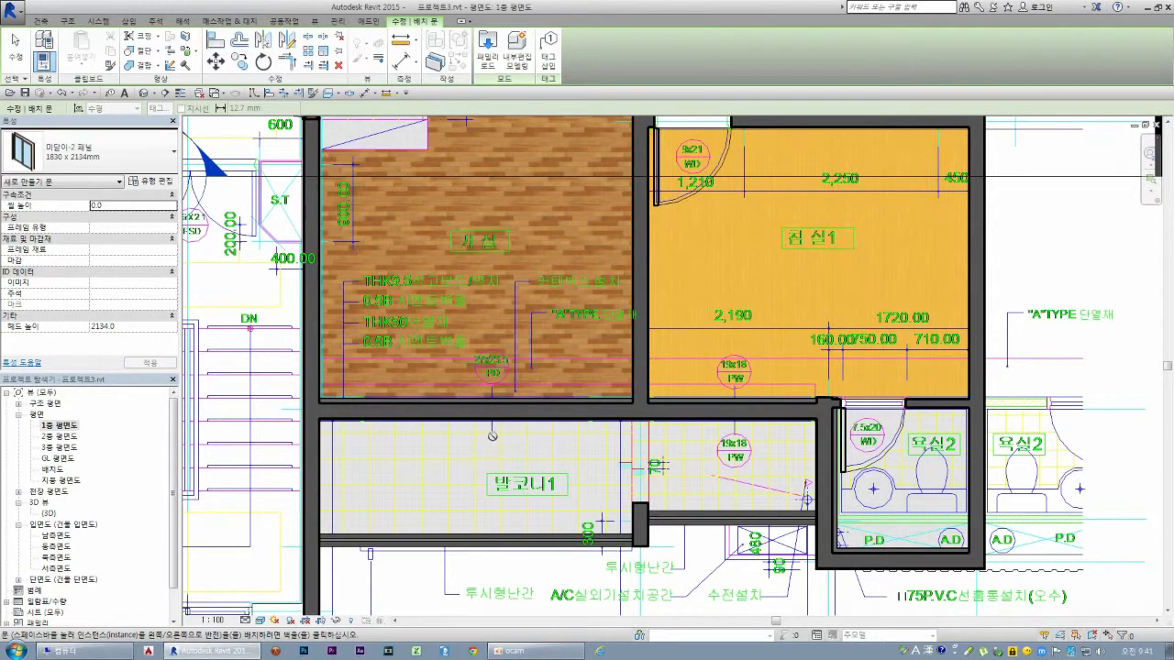
key("Escape")
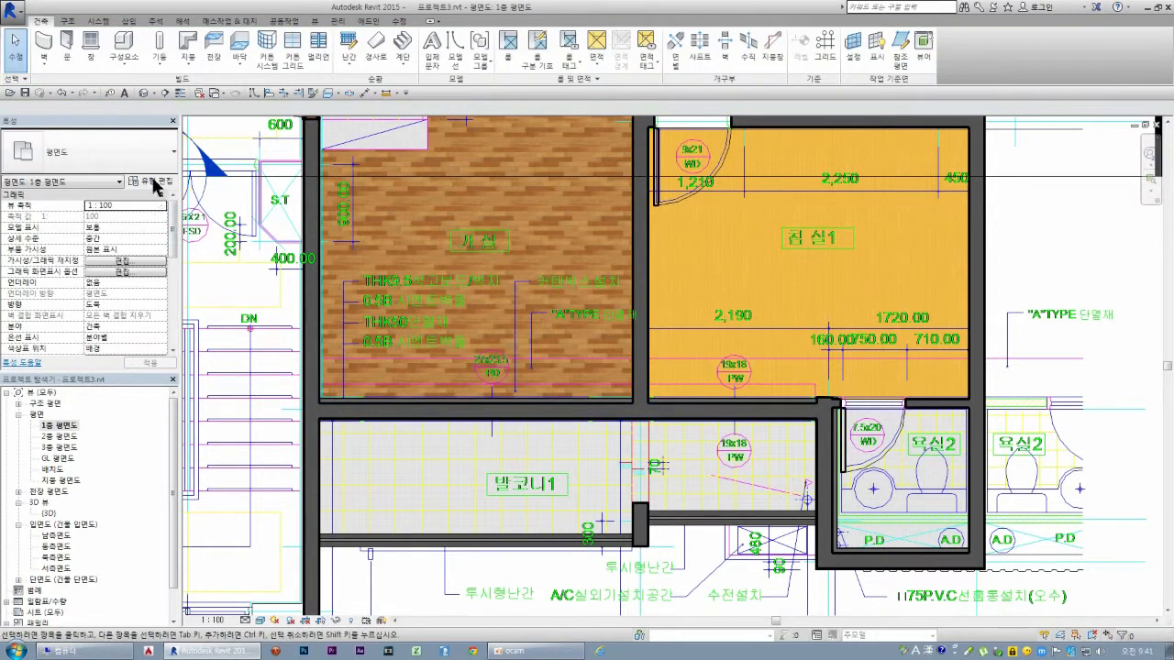
- Restart door placement and look through the available door types, keeping 미닫이-2 패널 1830 x 2134mm
left_click(70, 48)
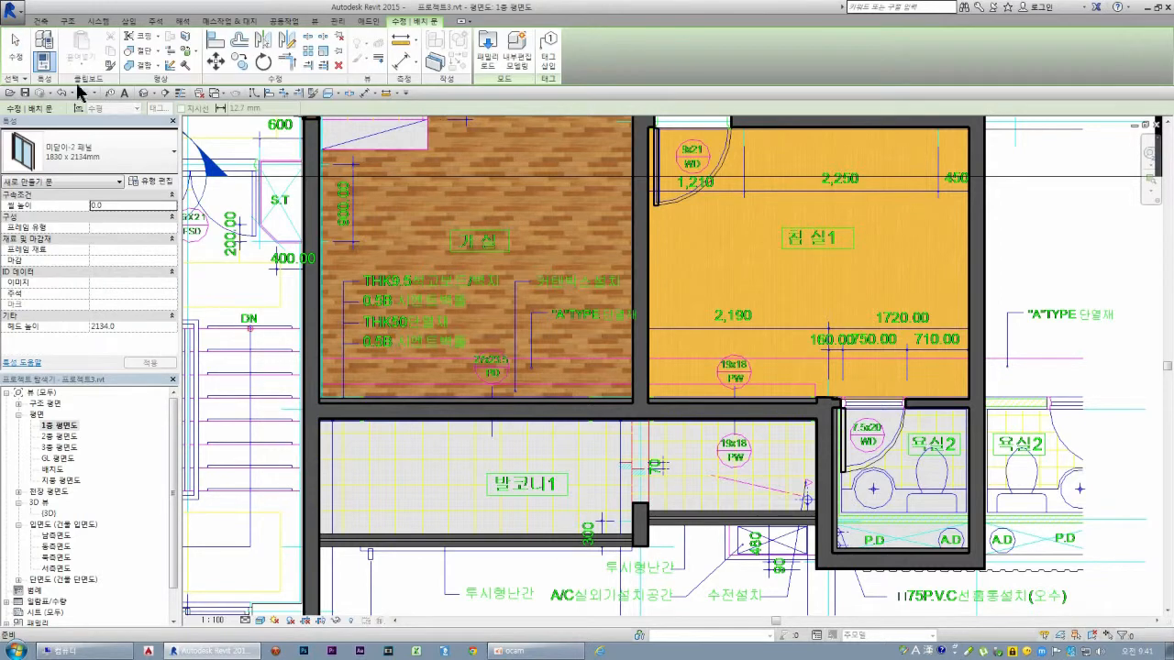
left_click(152, 157)
scroll(160, 309, "up", 2)
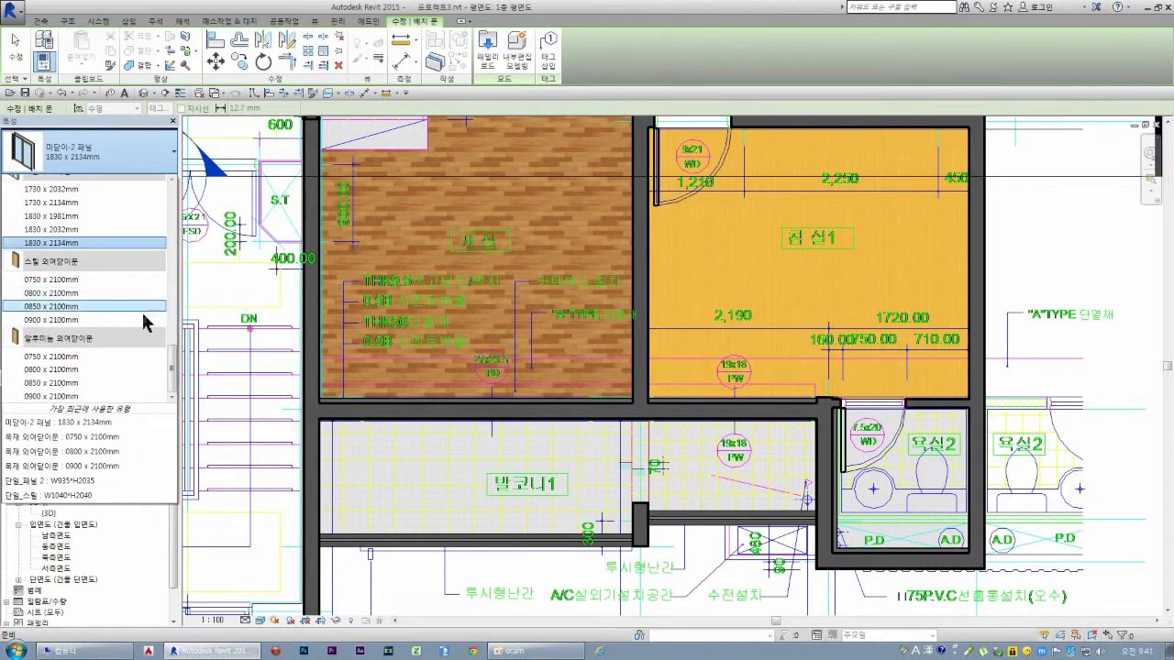
scroll(147, 317, "up", 3)
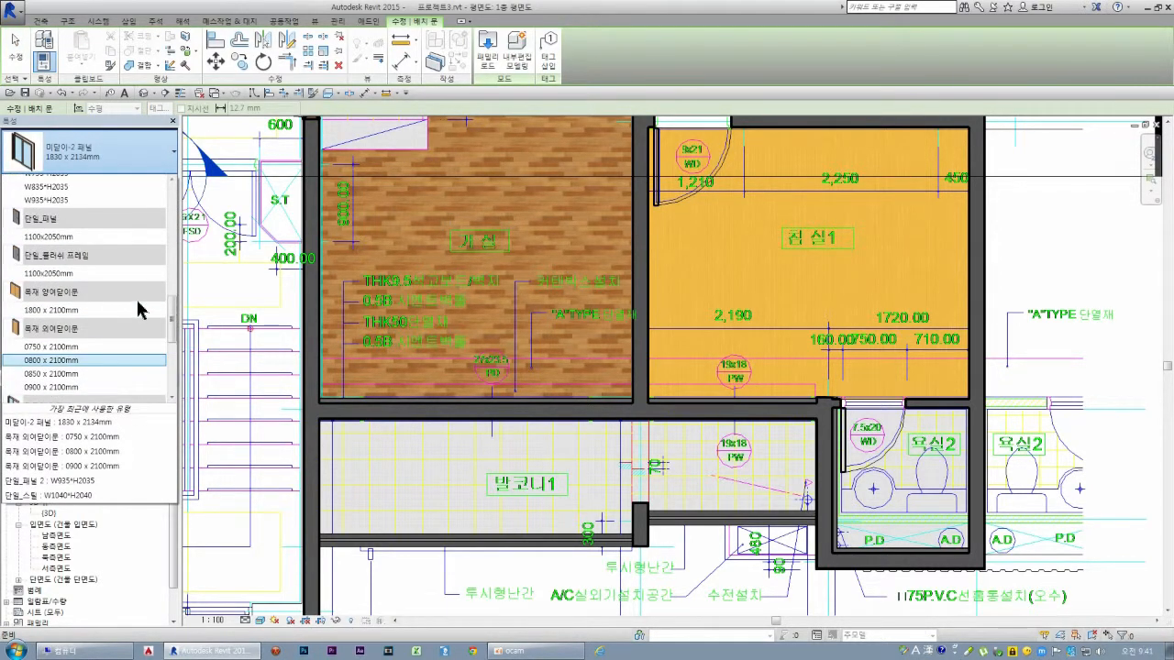
scroll(132, 305, "up", 5)
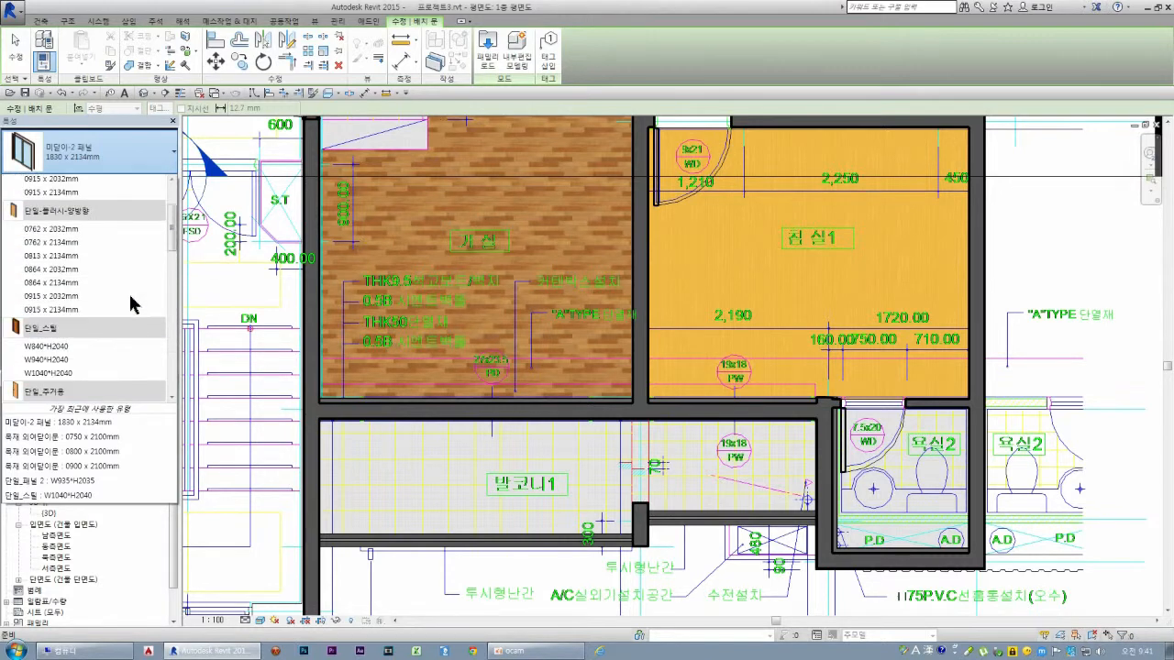
scroll(131, 293, "down", 5)
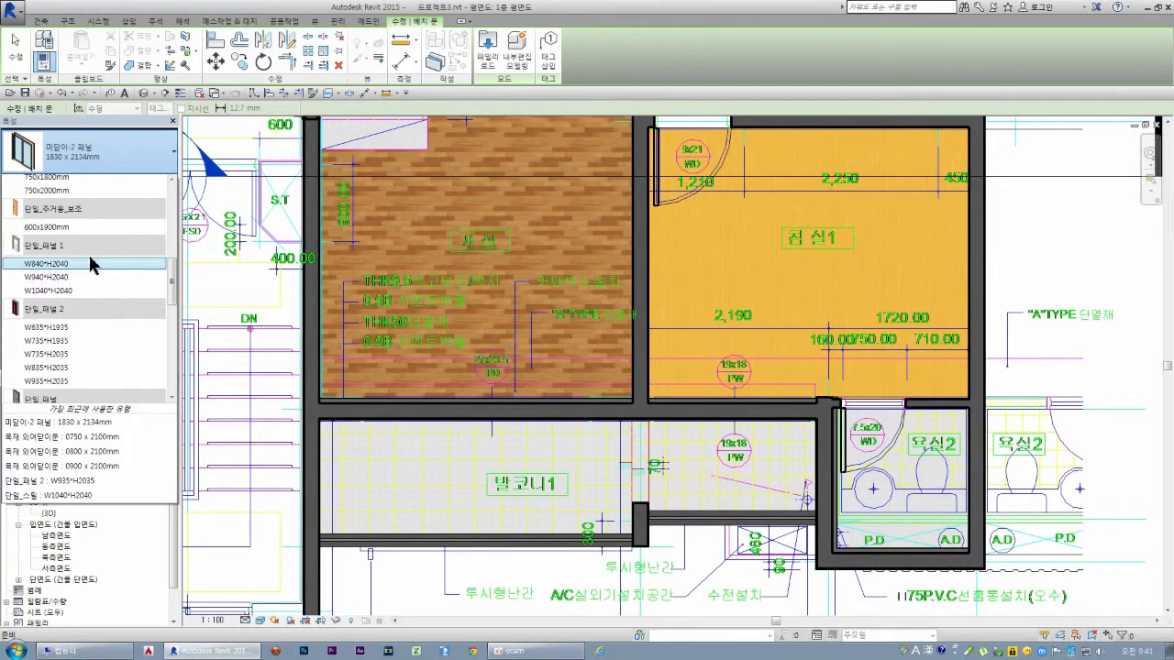
scroll(101, 275, "down", 3)
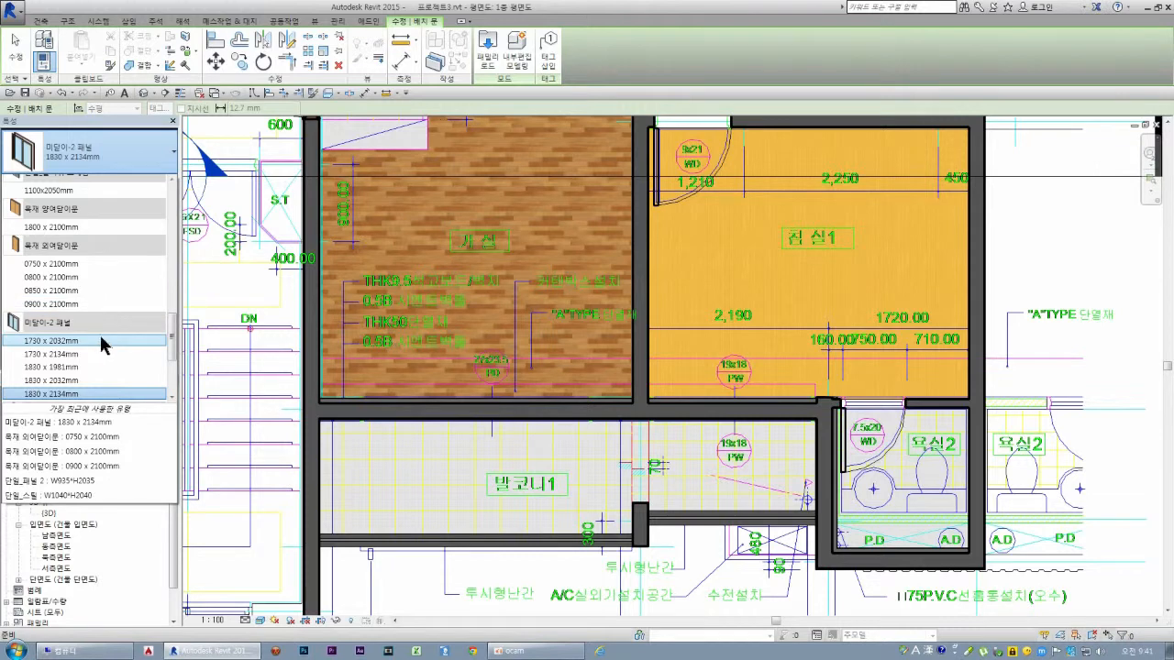
scroll(92, 331, "down", 1)
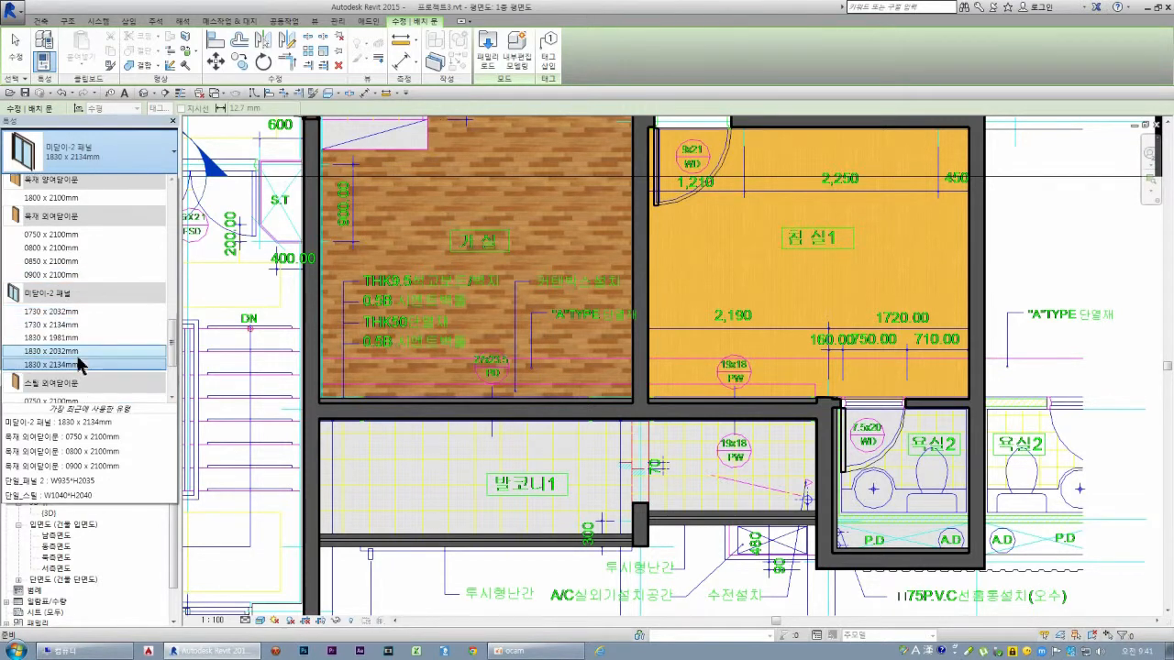
left_click(73, 364)
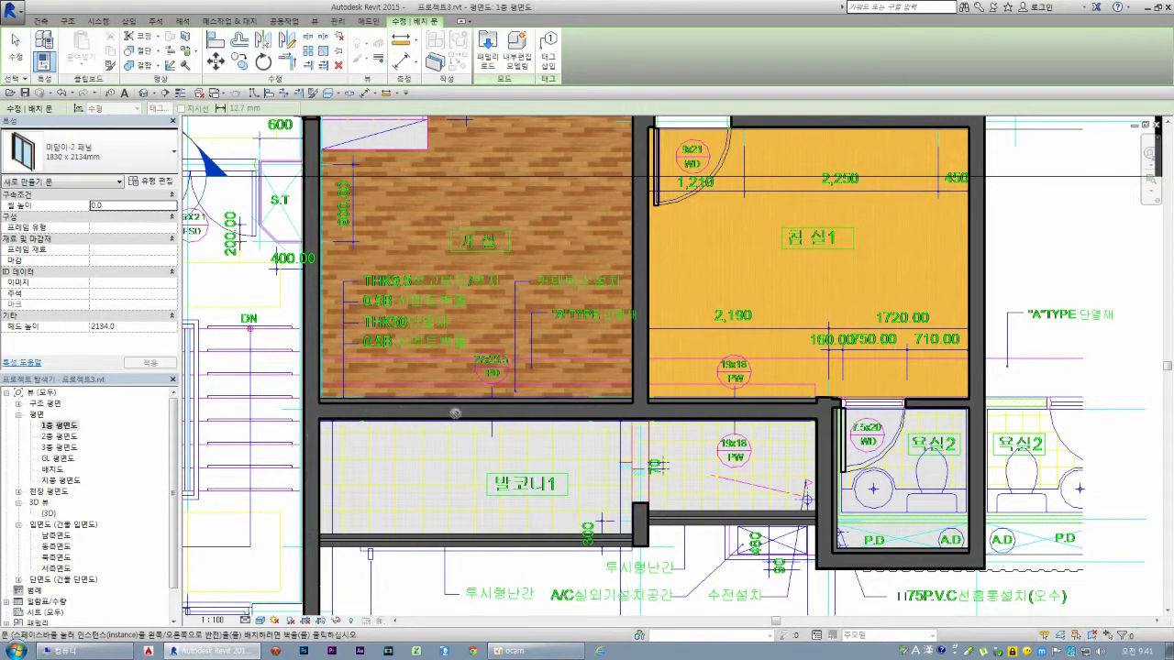
- Duplicate the sliding door type as 2430 x 2134mm with a width of 2430 and place it between 거실 and 발코니1
scroll(444, 329, "down", 2)
scroll(440, 422, "up", 1)
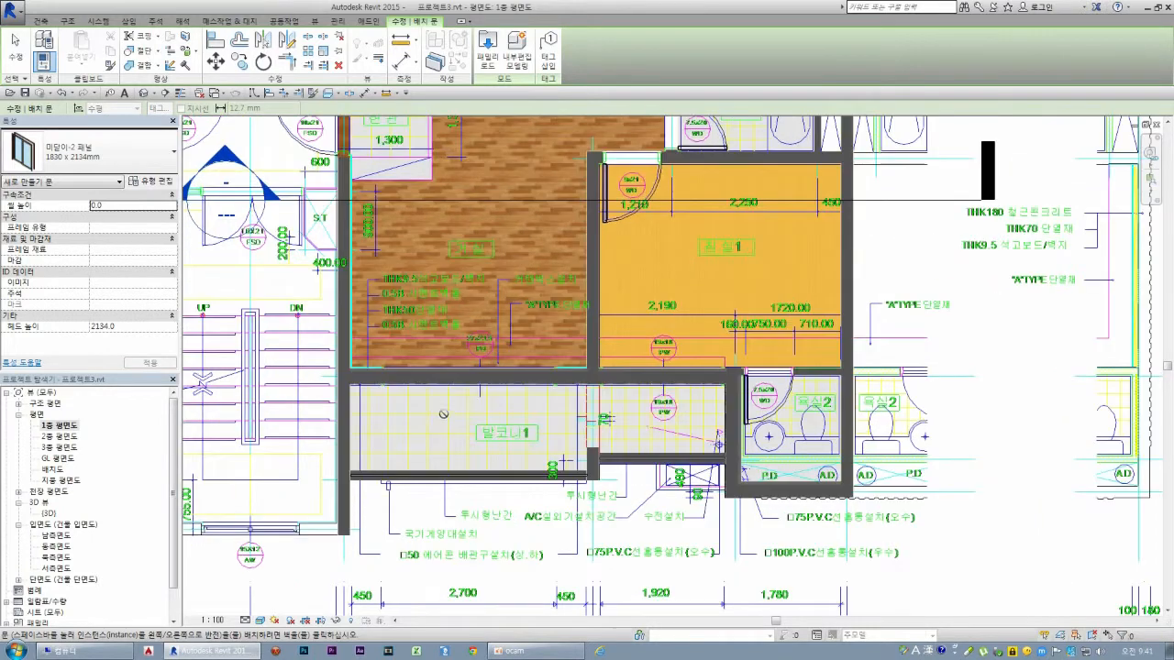
left_click(158, 182)
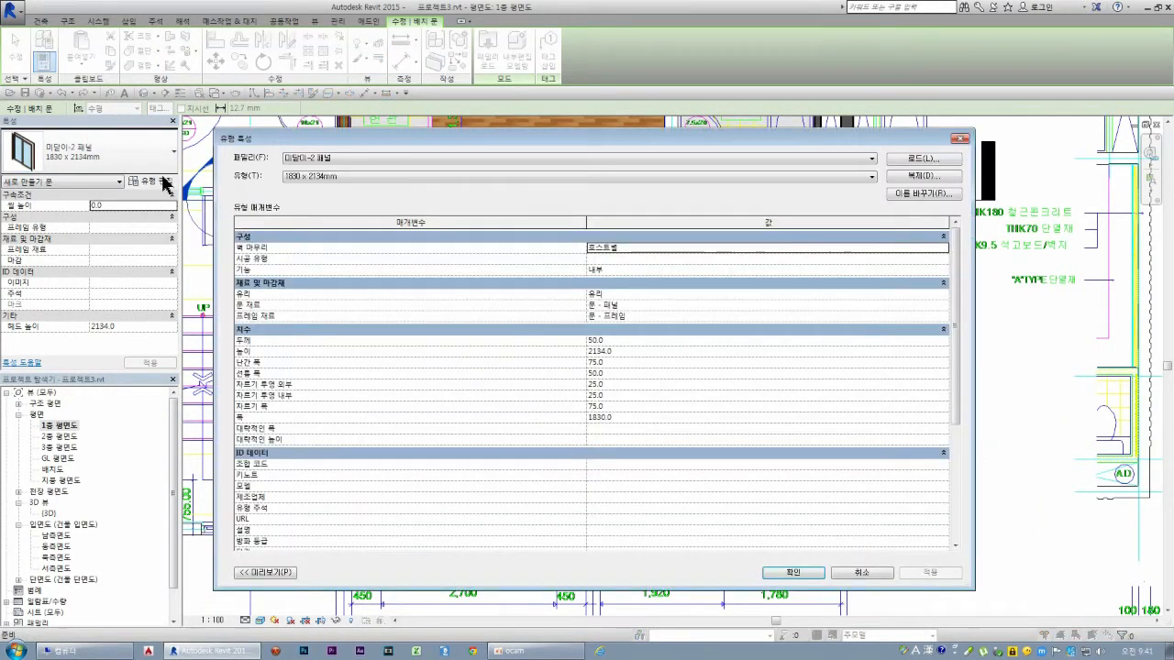
left_click(916, 178)
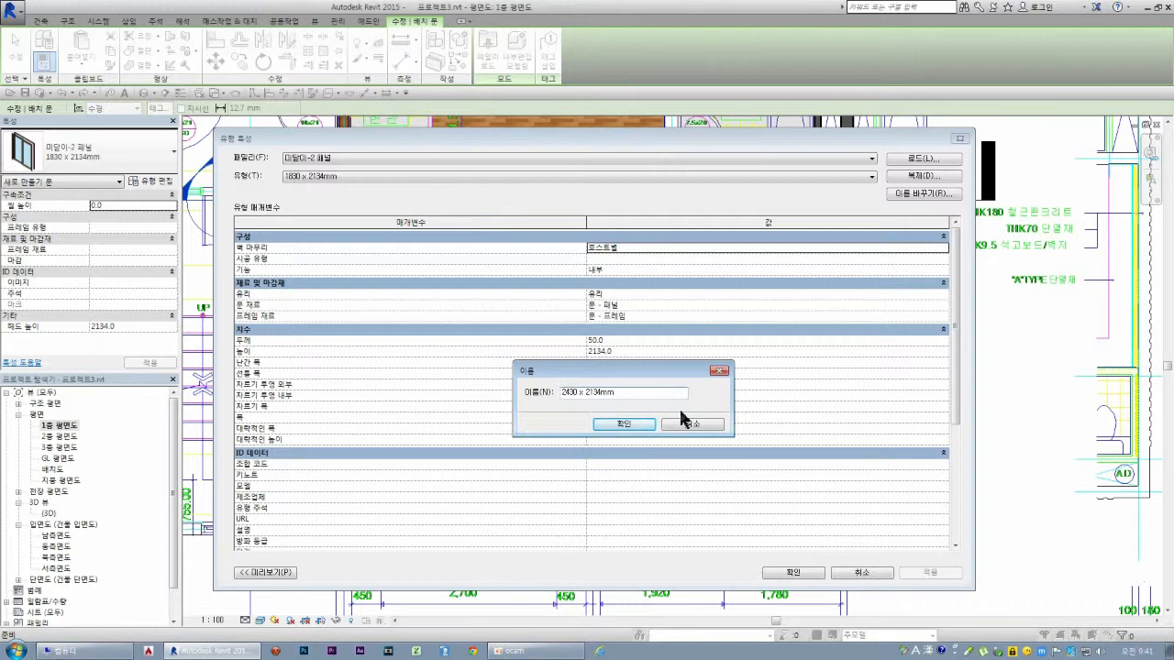
left_click(624, 424)
left_click(623, 419)
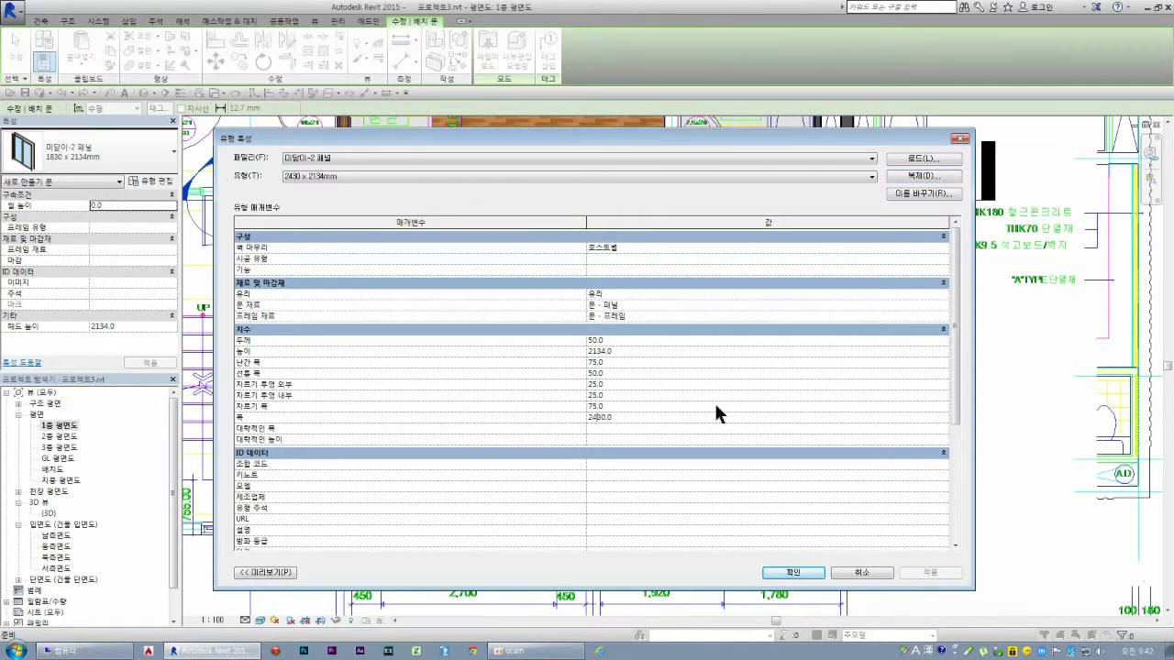
left_click(794, 574)
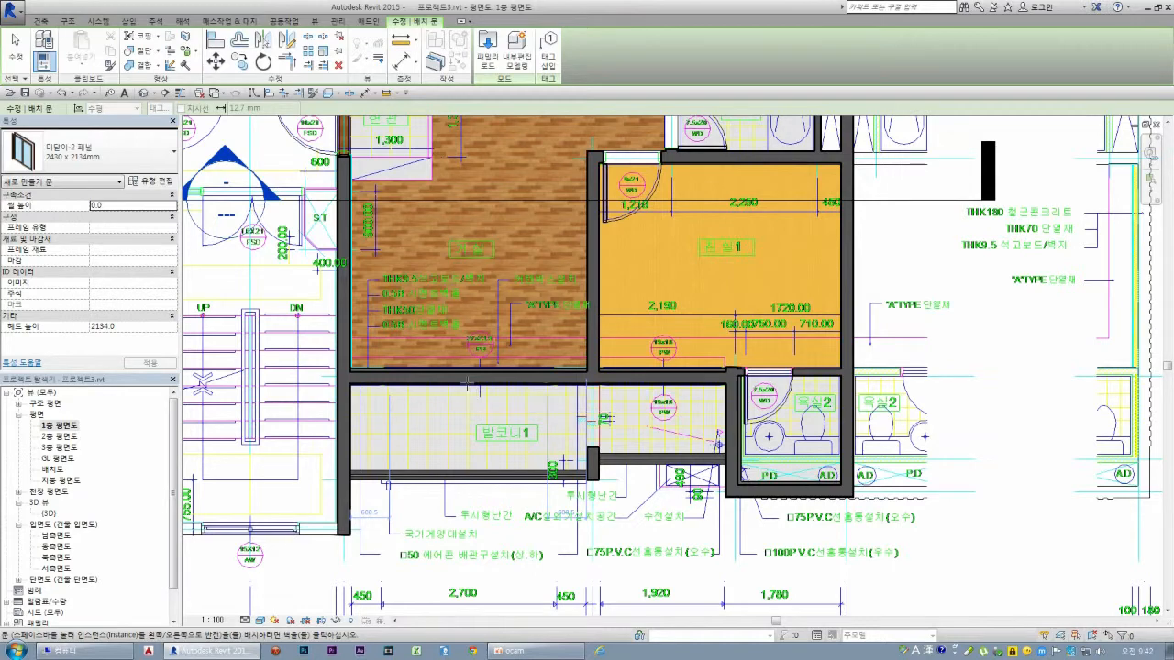
left_click(467, 380)
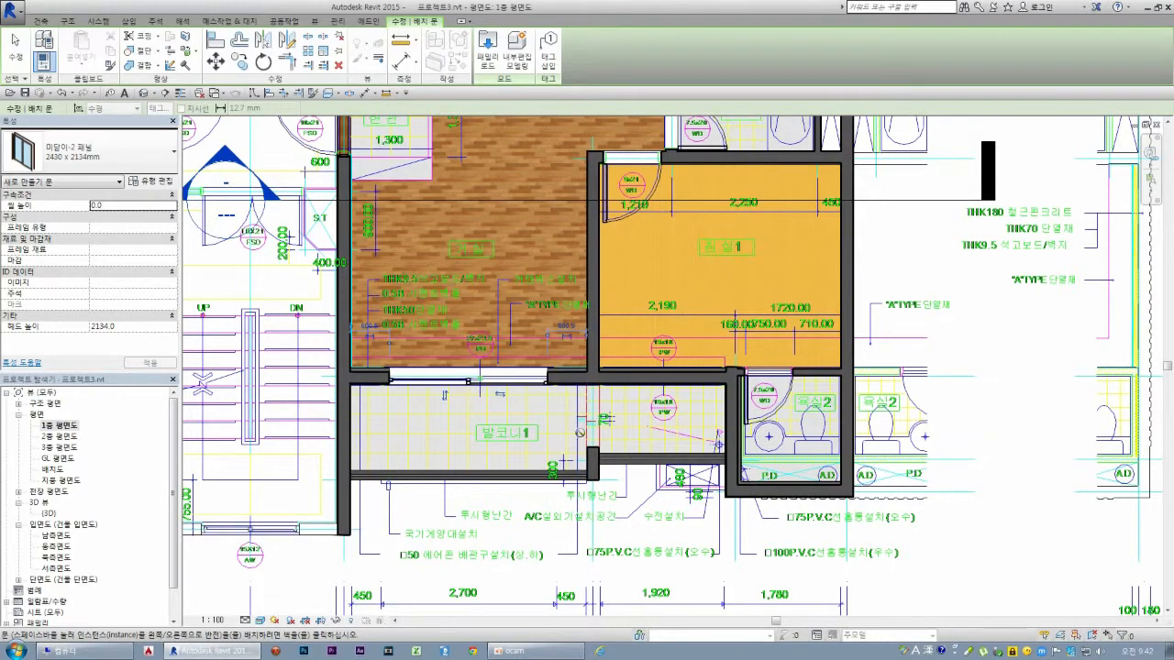
- Choose the sliding door type 미닫이-2 패널 1730 x 2032mm for the opening to 발코니3 after trying 1830 x 2134mm
scroll(651, 412, "down", 4)
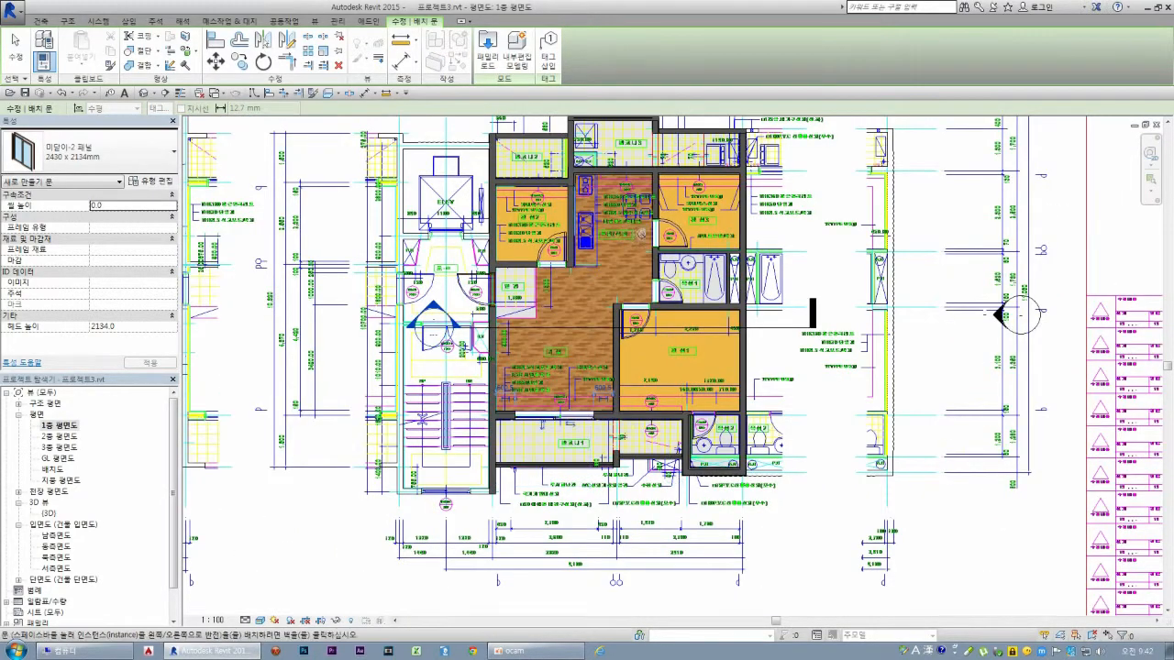
scroll(642, 234, "up", 4)
scroll(609, 465, "down", 4)
scroll(598, 219, "up", 5)
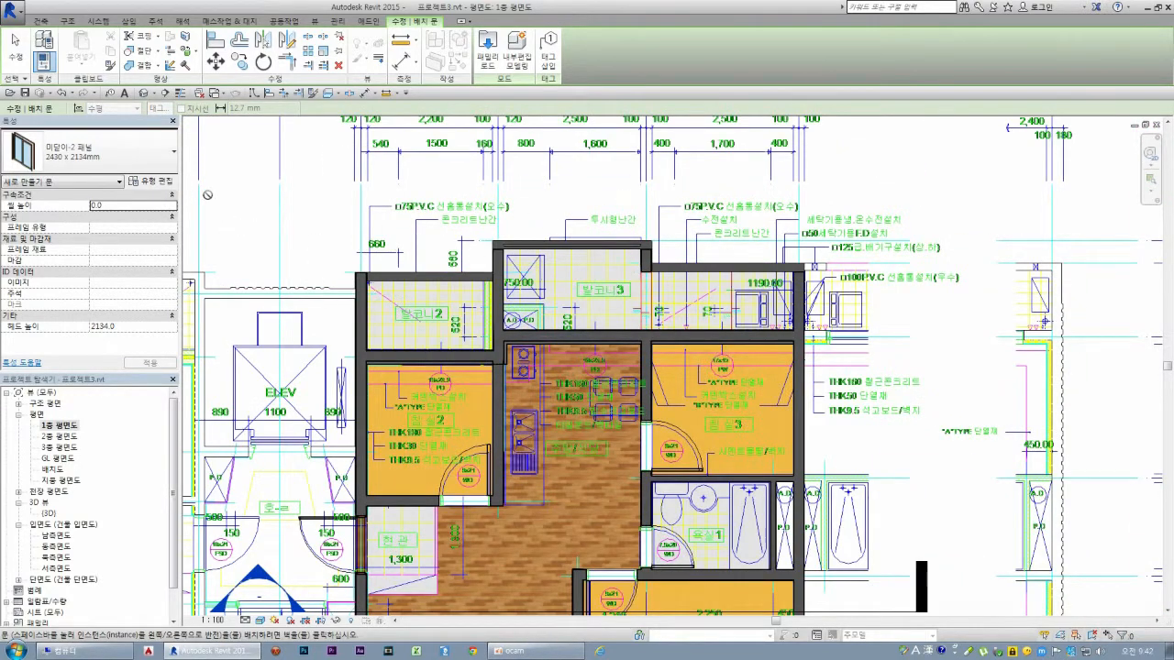
left_click(168, 153)
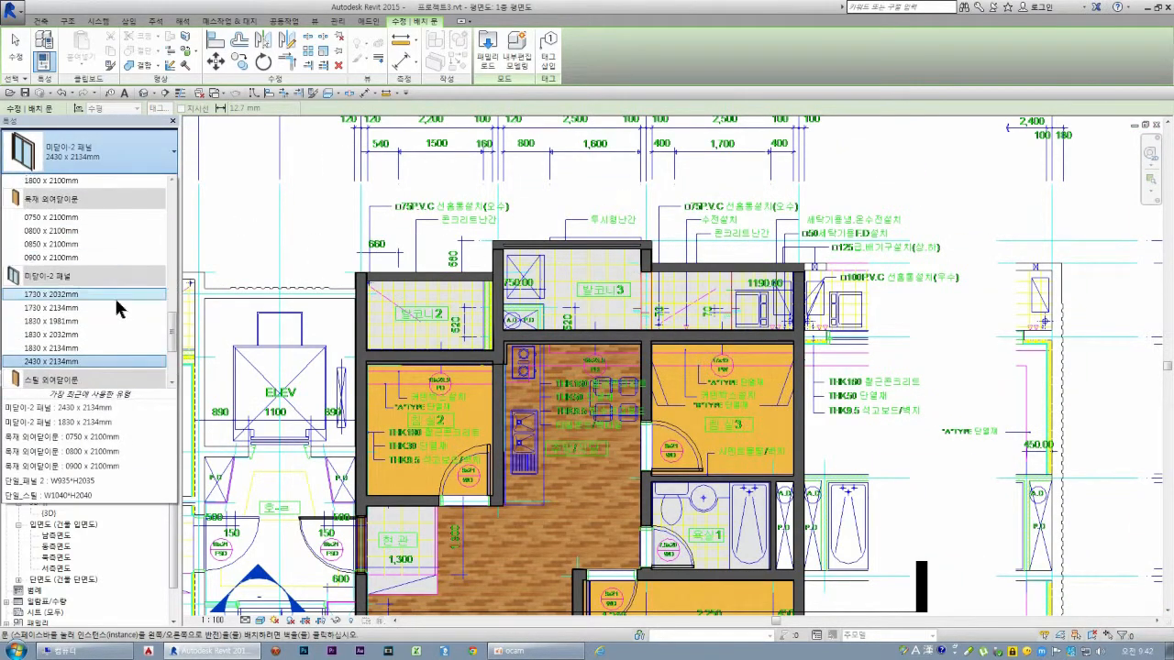
left_click(76, 347)
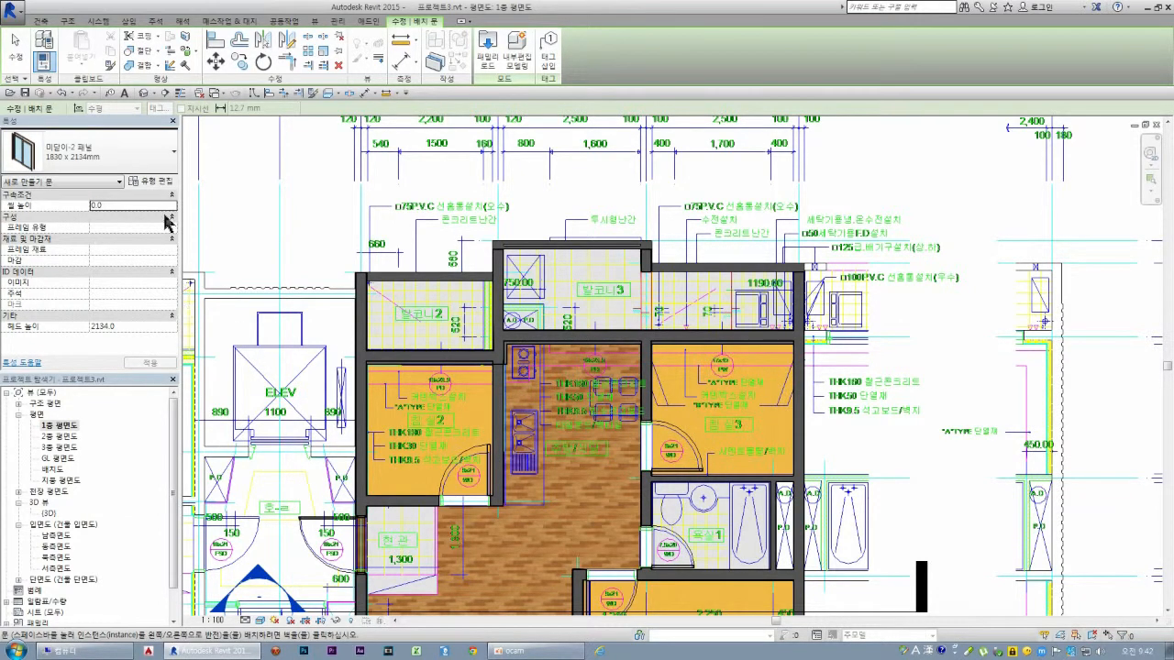
left_click(172, 154)
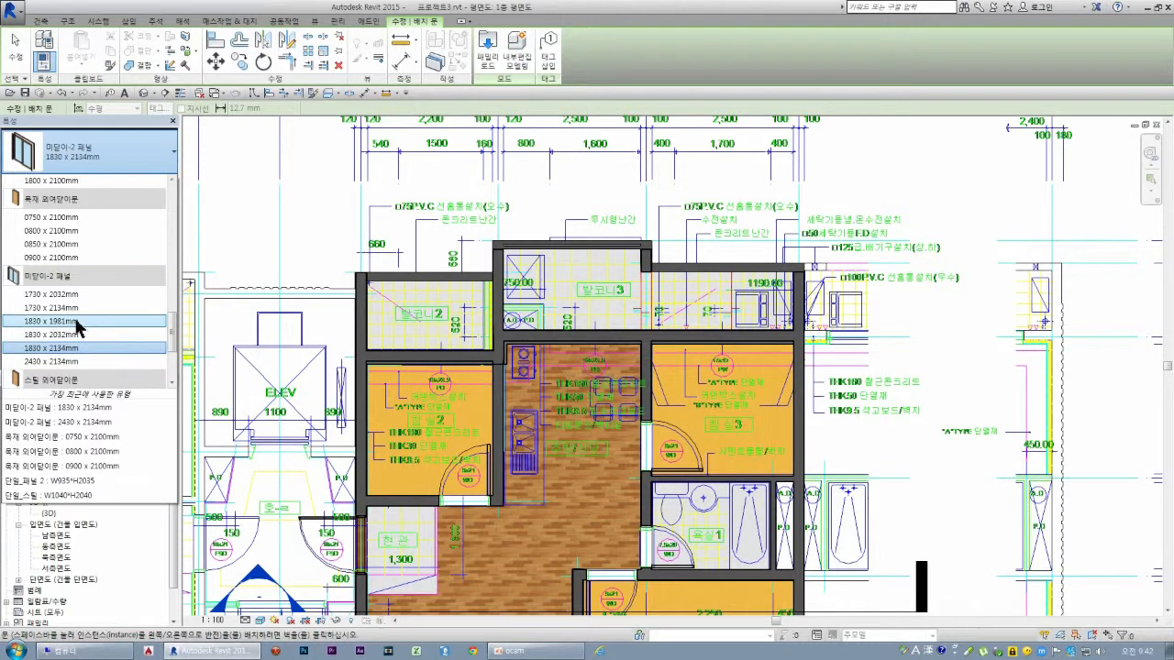
key("Escape")
key("Escape")
key("d")
key("r")
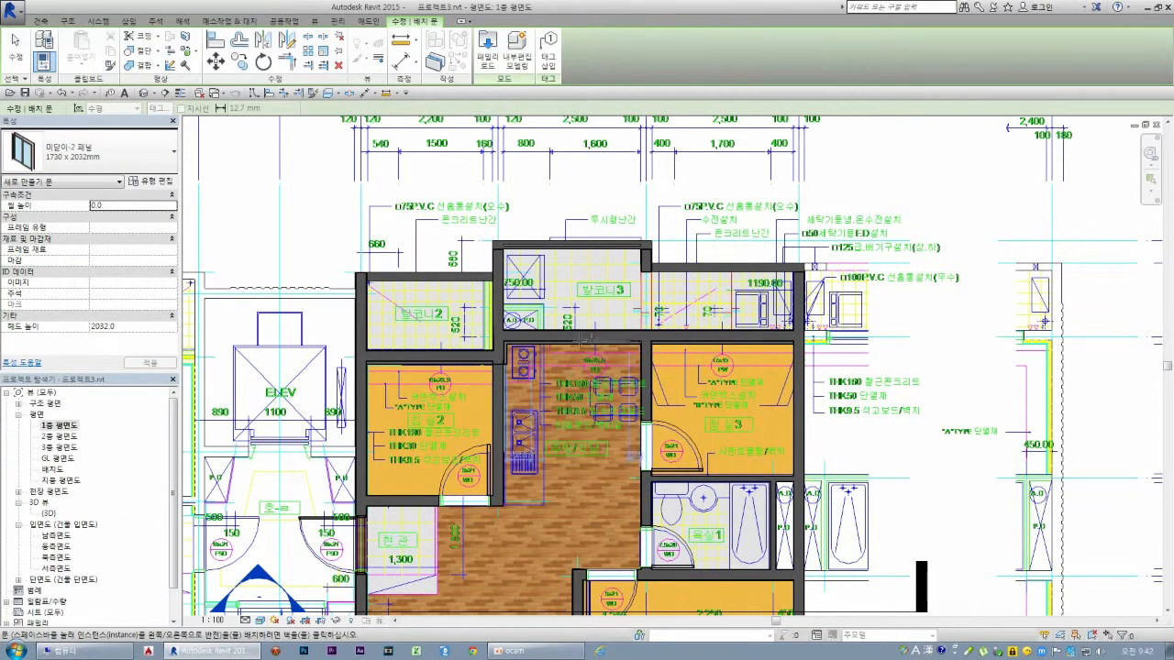
- Duplicate the 1730 x 2032mm sliding door type as 1530 x 2032mm and set its width to 1530
left_click(159, 181)
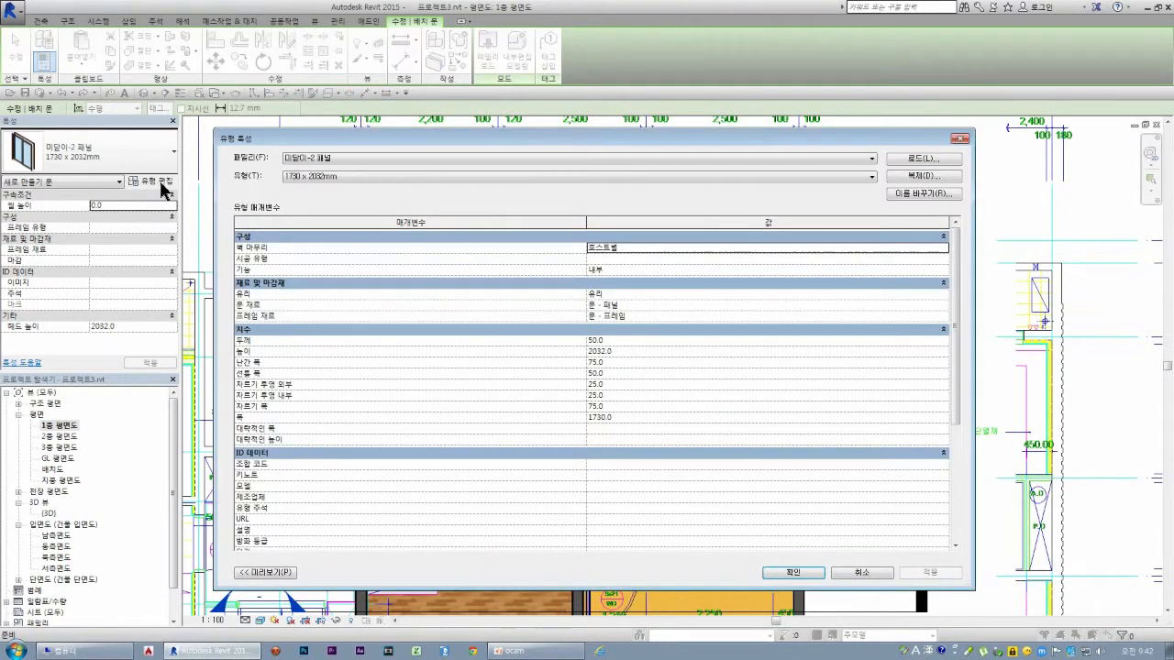
left_click(921, 177)
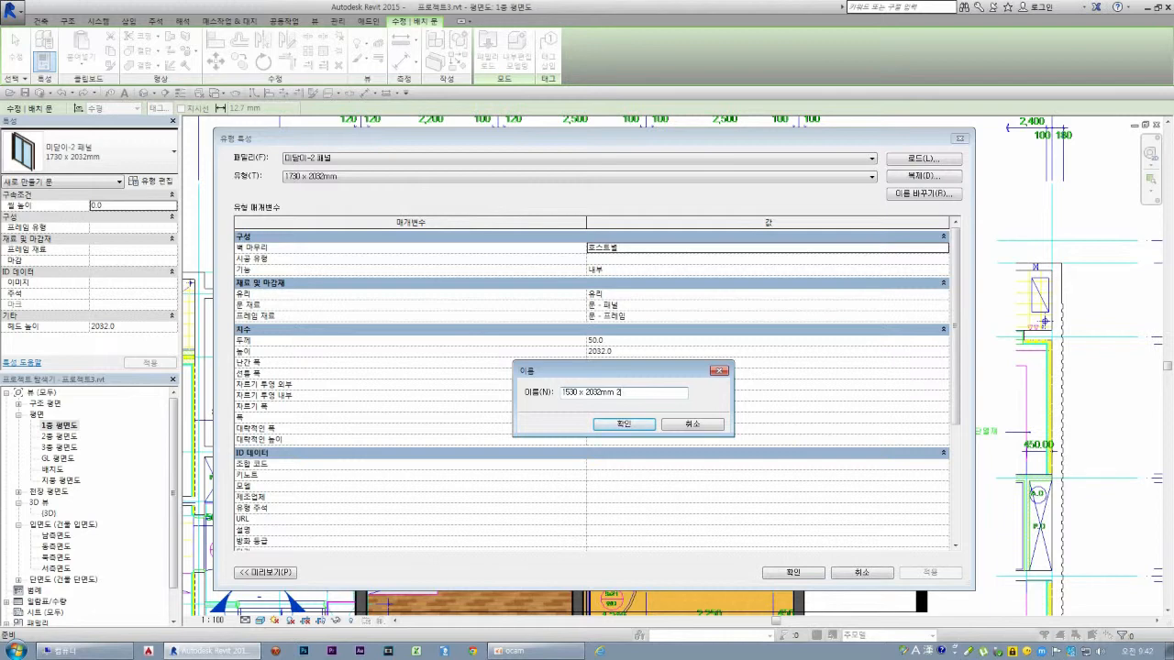
left_click(641, 425)
left_click(599, 419)
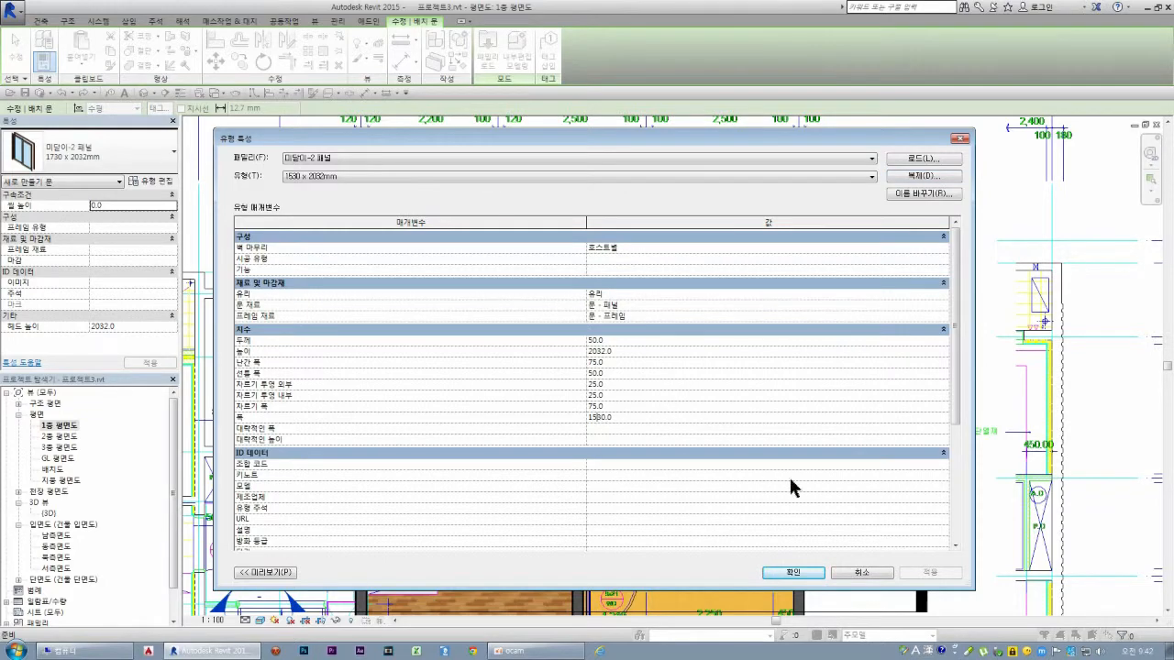
left_click(794, 573)
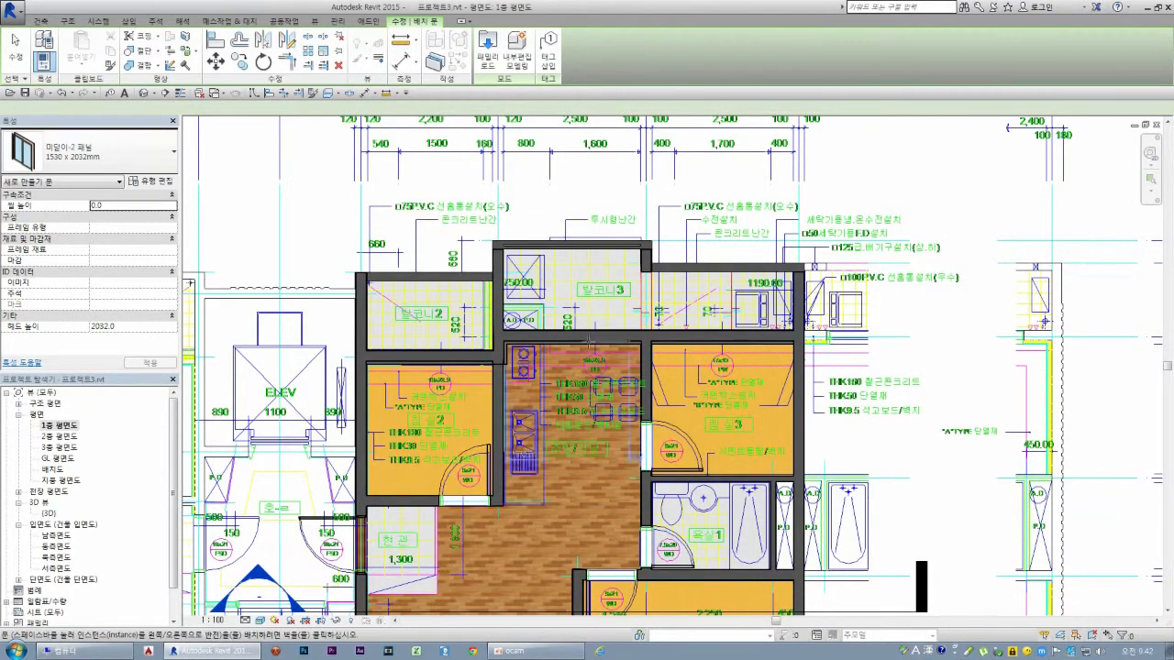
- Place the 미닫이-2 패널 1530 x 2032mm door in the wall between the kitchen and 발코니3 at its CAD symbol
scroll(594, 338, "up", 3)
scroll(595, 338, "up", 4)
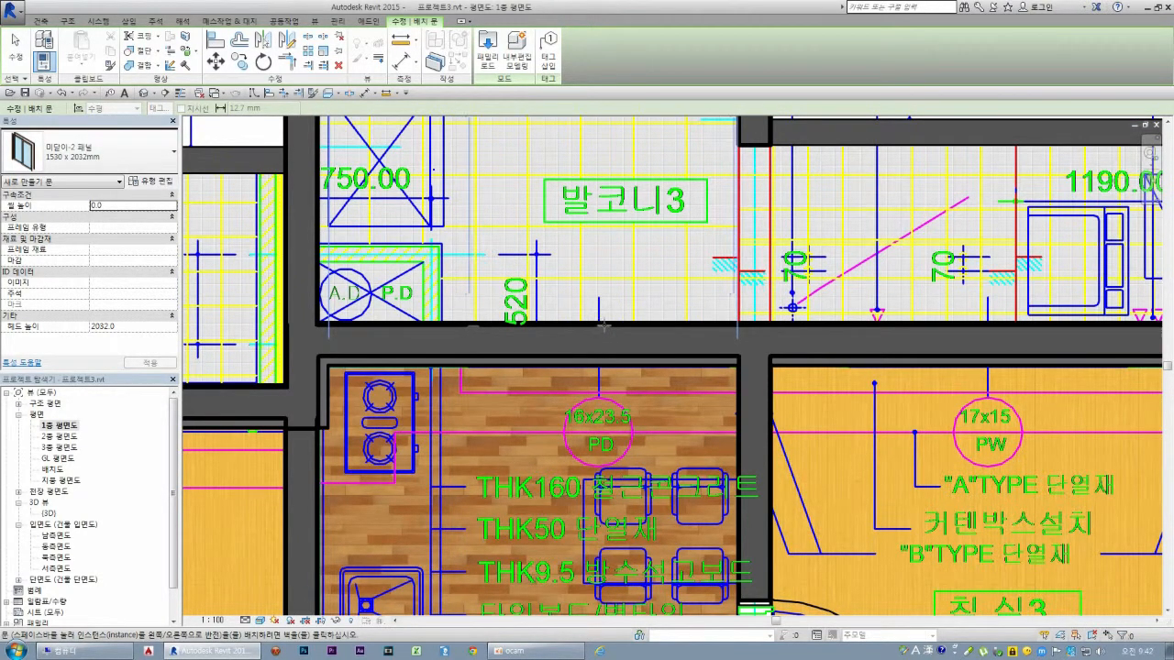
left_click(595, 323)
scroll(594, 330, "down", 3)
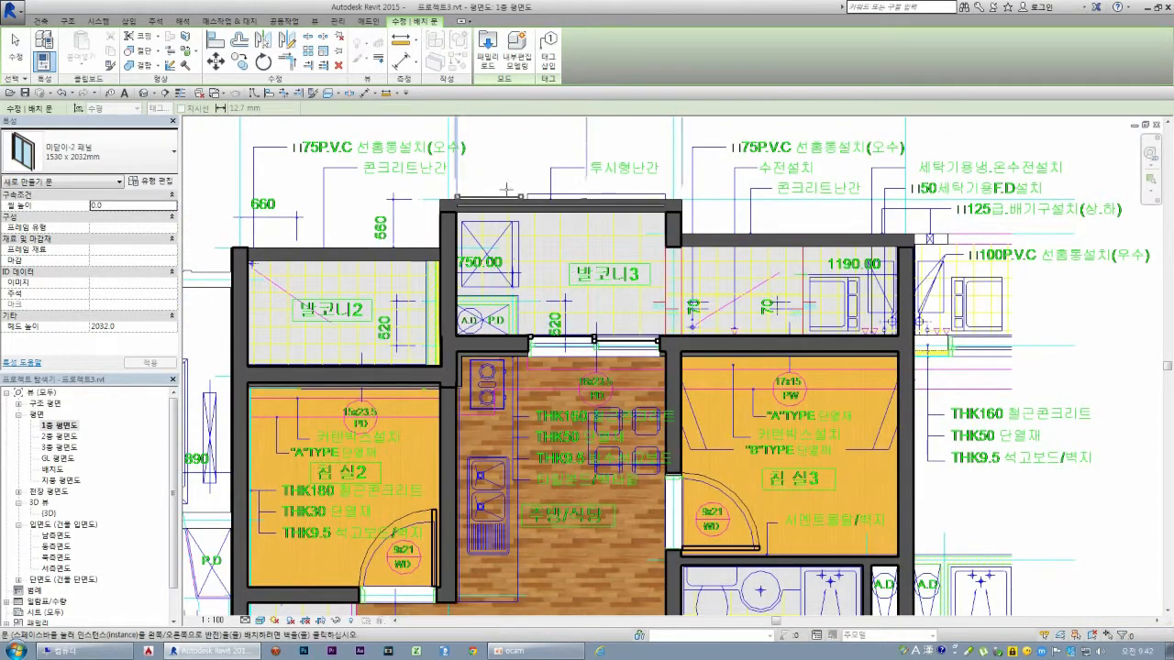
- Check the placed sliding doors at 발코니1 and 발코니3 against their CAD symbols
scroll(506, 188, "down", 3)
scroll(451, 608, "up", 5)
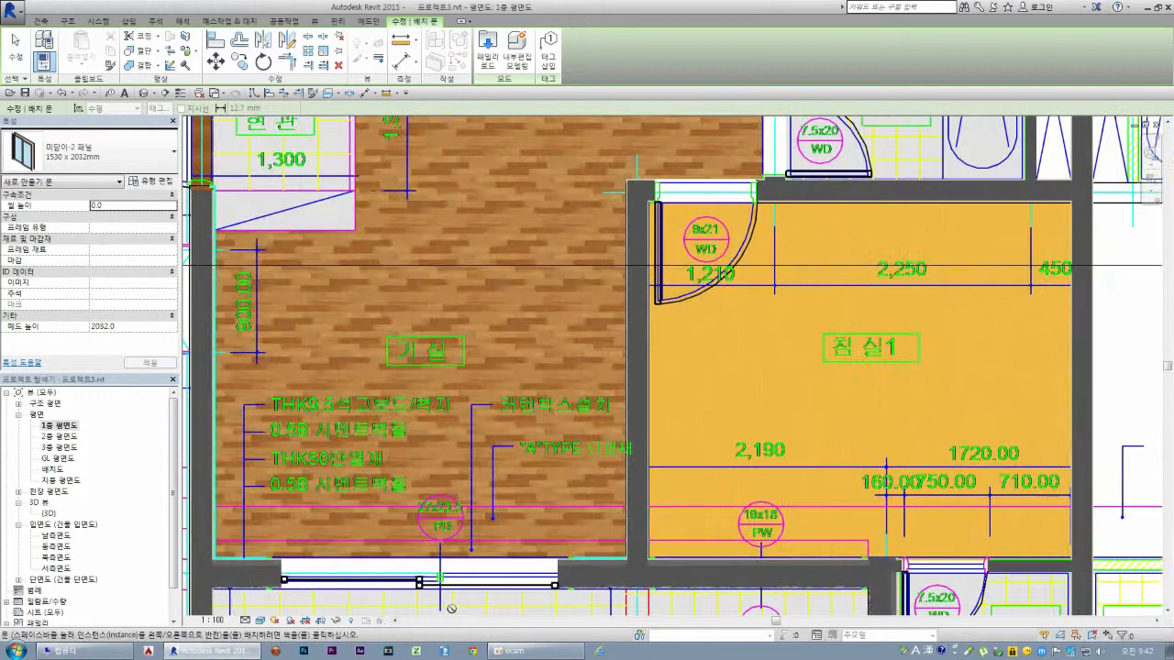
scroll(451, 609, "up", 3)
scroll(698, 425, "down", 2)
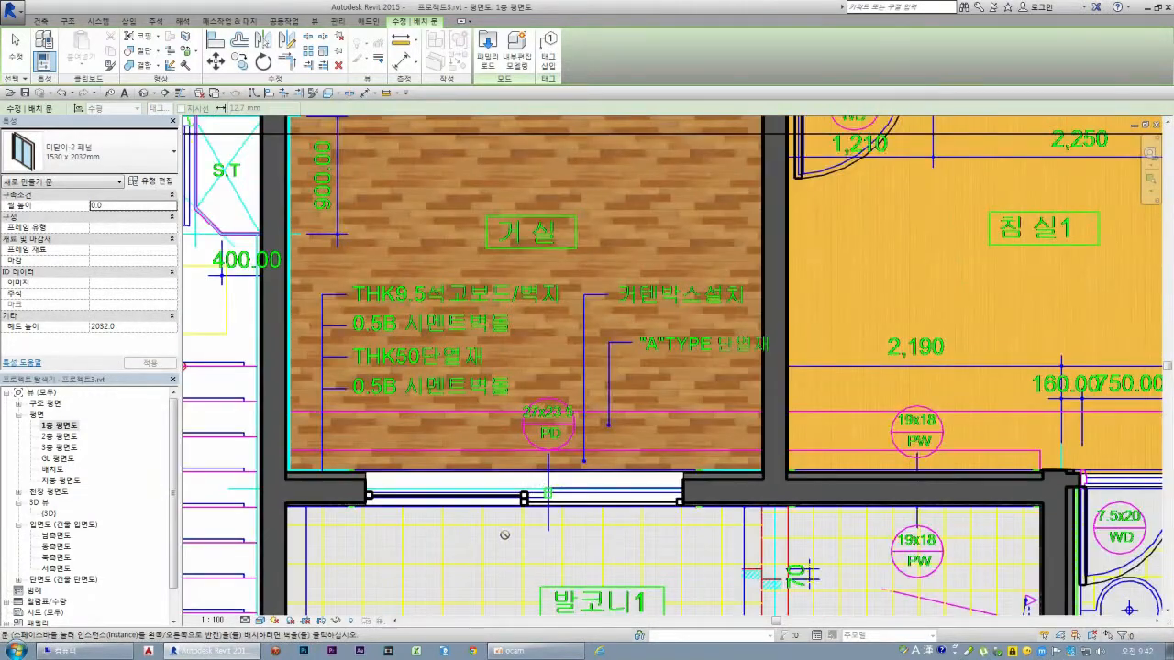
left_click(519, 495)
key("Escape")
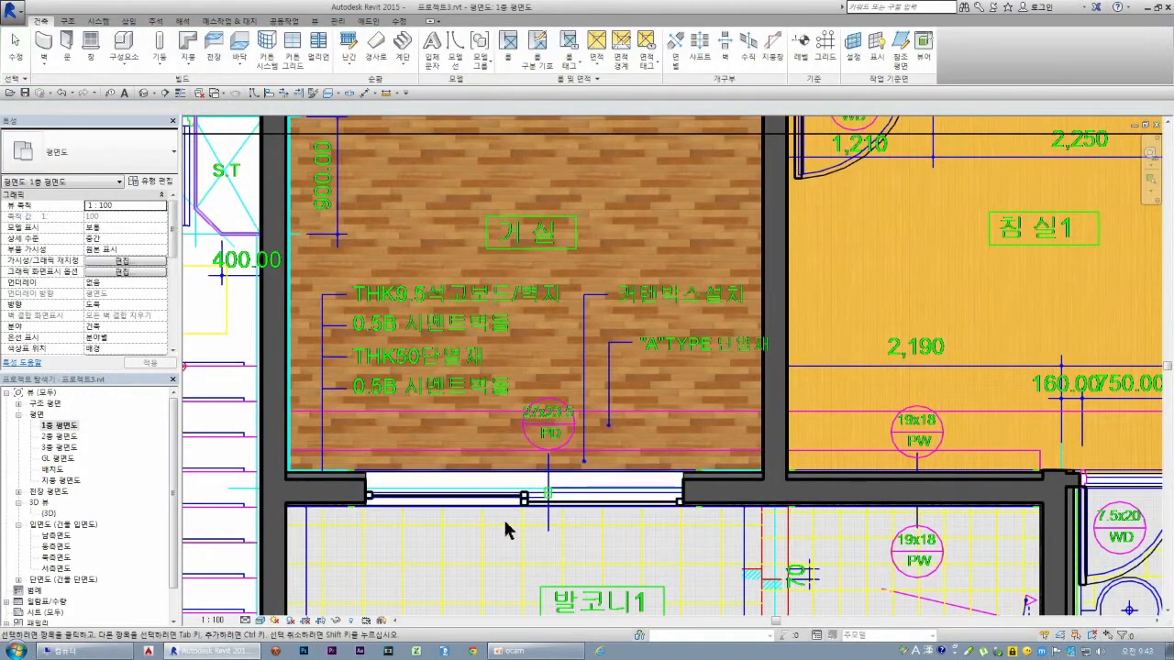
scroll(464, 505, "up", 4)
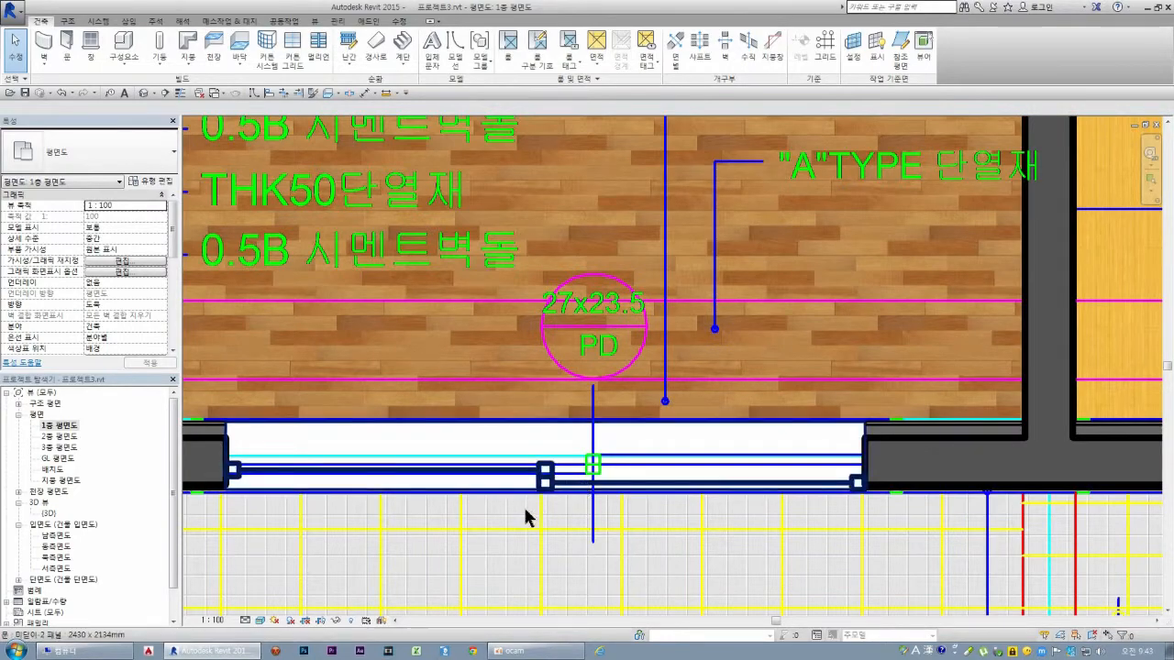
scroll(534, 514, "down", 5)
scroll(643, 160, "up", 7)
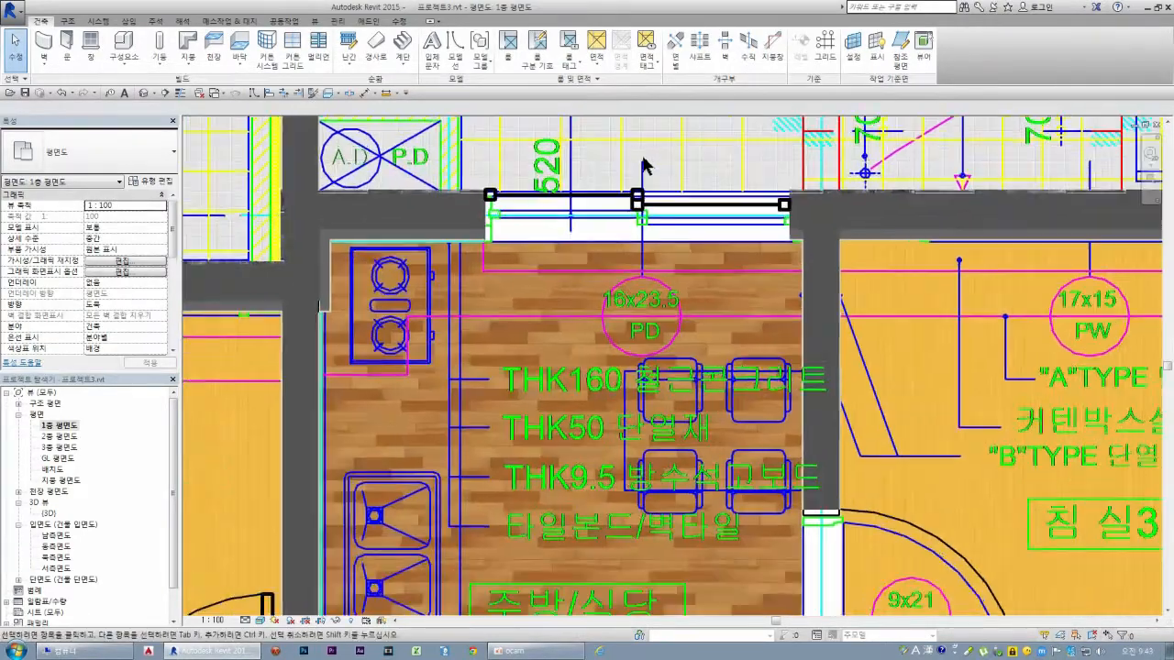
scroll(513, 330, "down", 5)
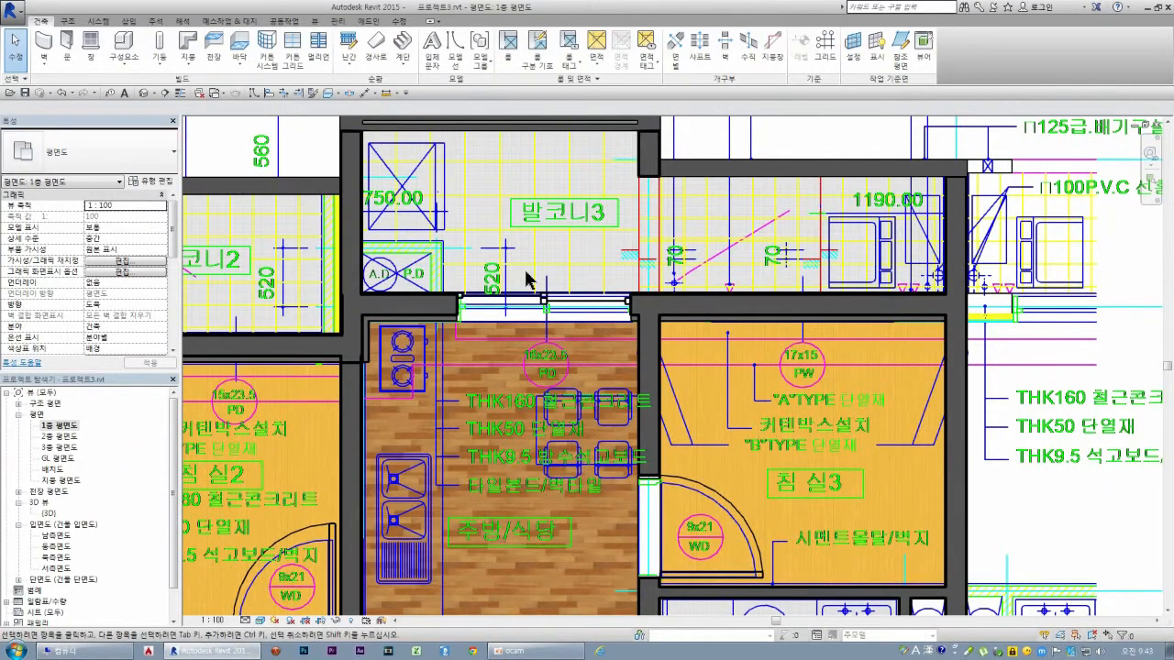
scroll(540, 283, "down", 3)
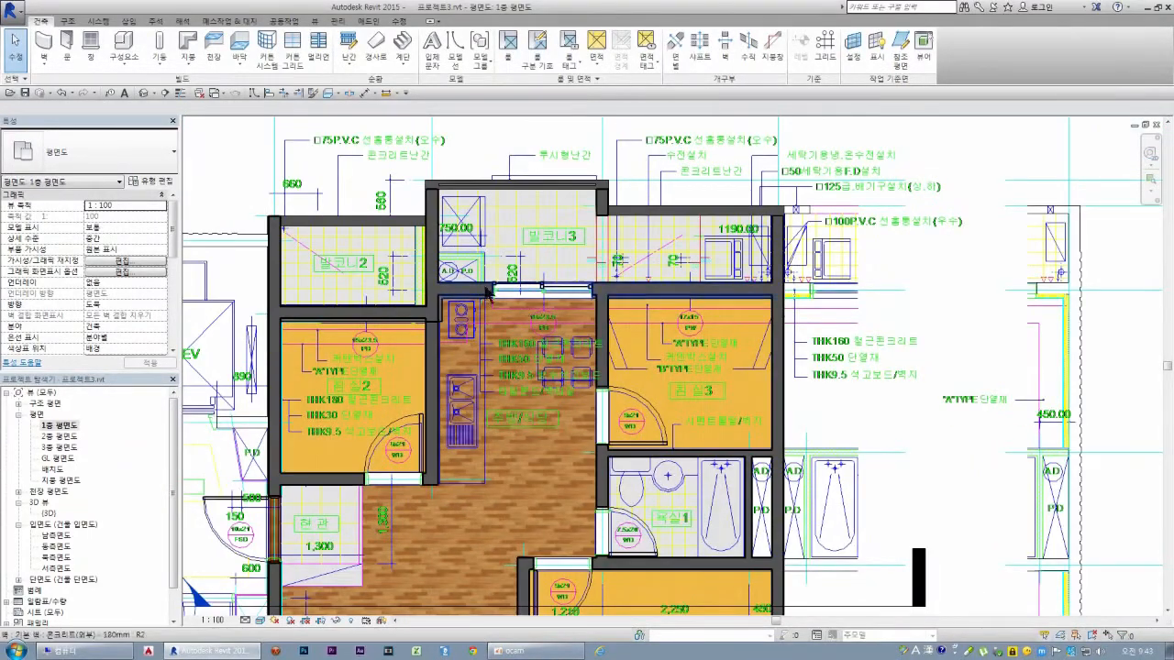
left_click(67, 46)
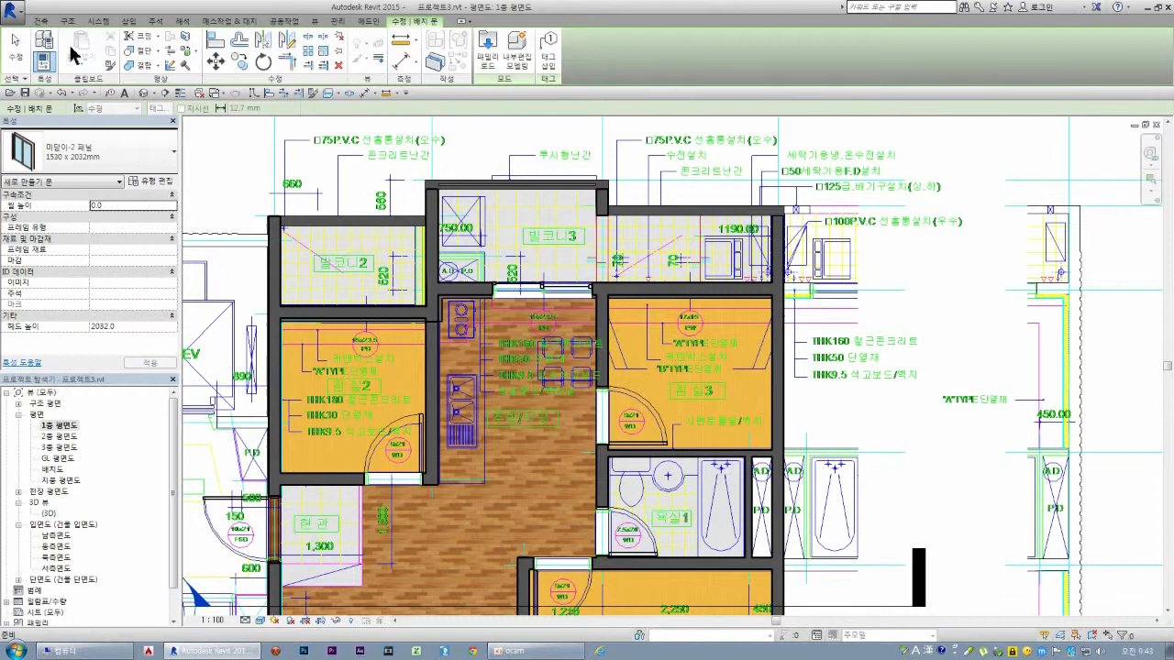
left_click(151, 161)
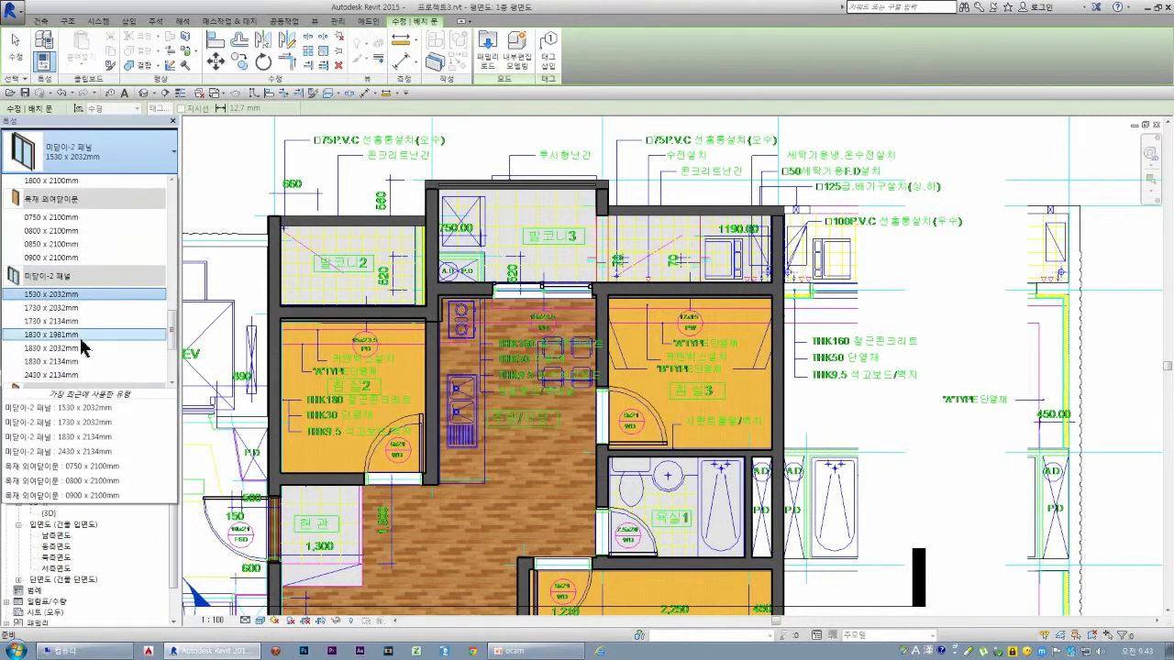
scroll(77, 323, "down", 8)
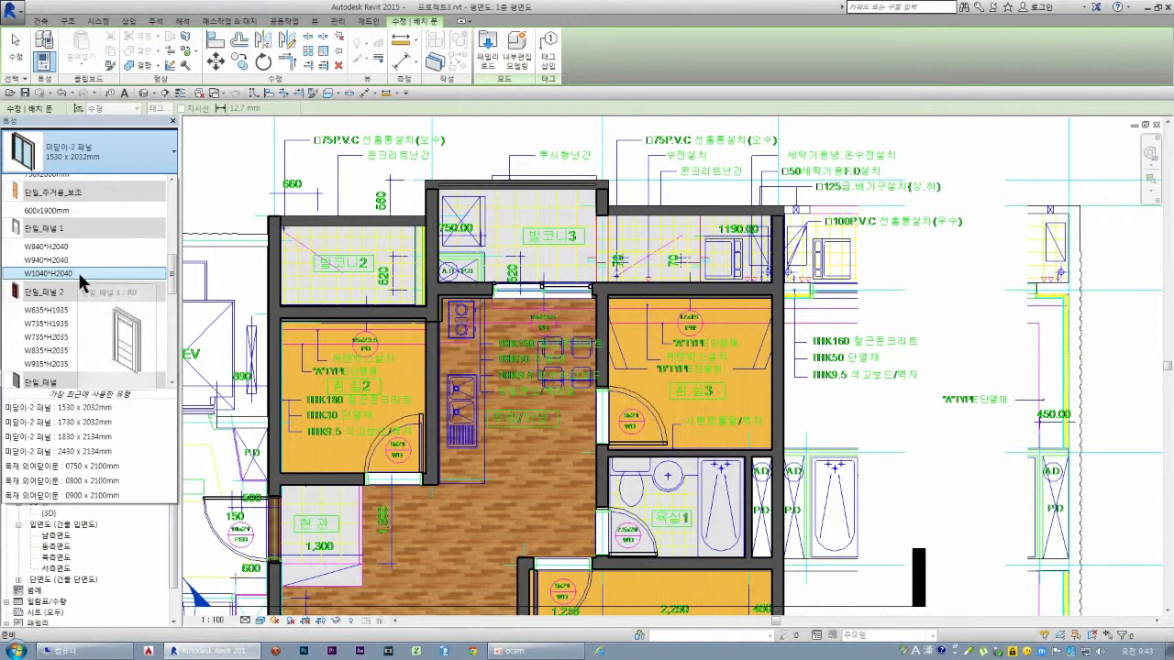
key("Escape")
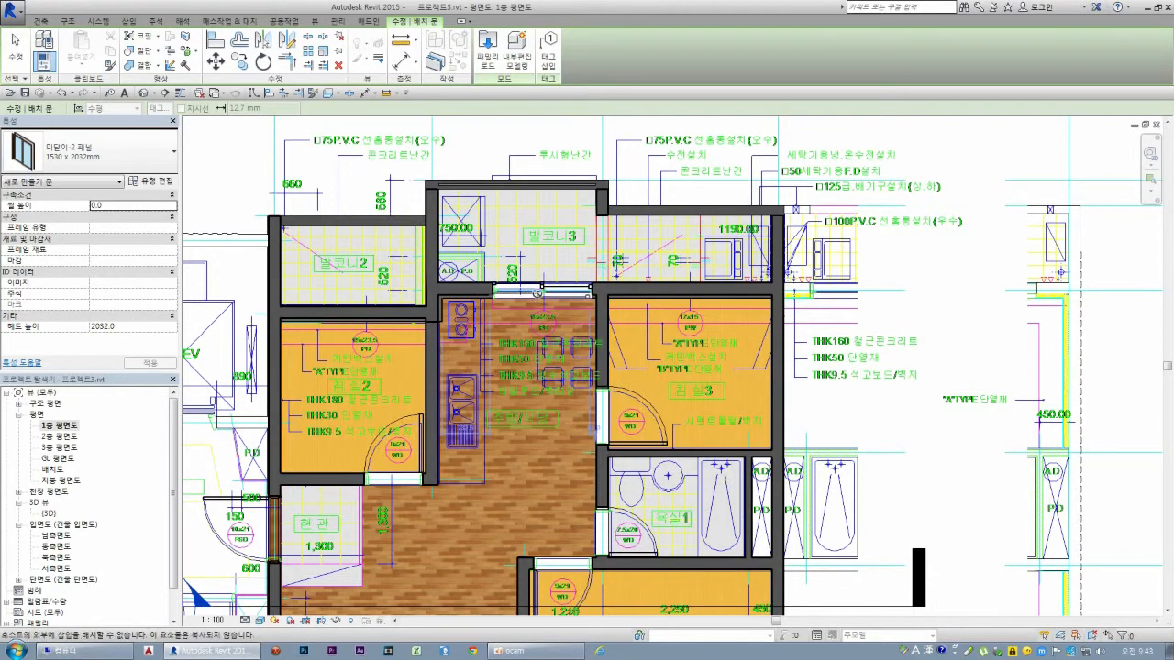
scroll(538, 292, "up", 6)
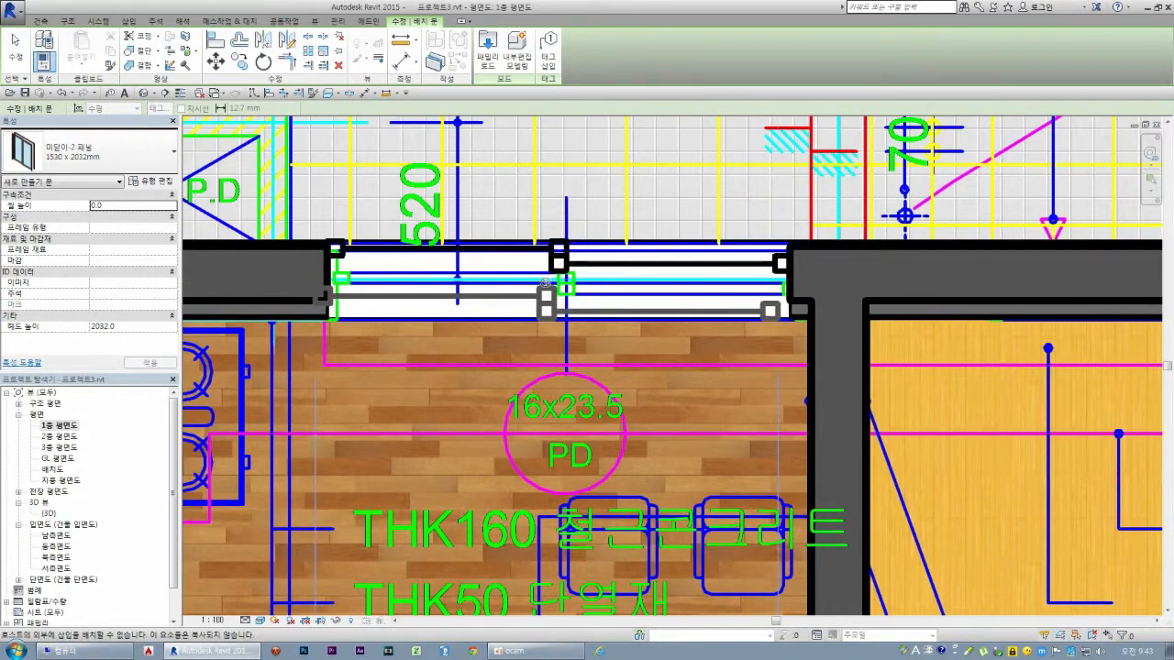
key("Escape")
left_click(510, 301)
key("Escape")
scroll(456, 322, "down", 2)
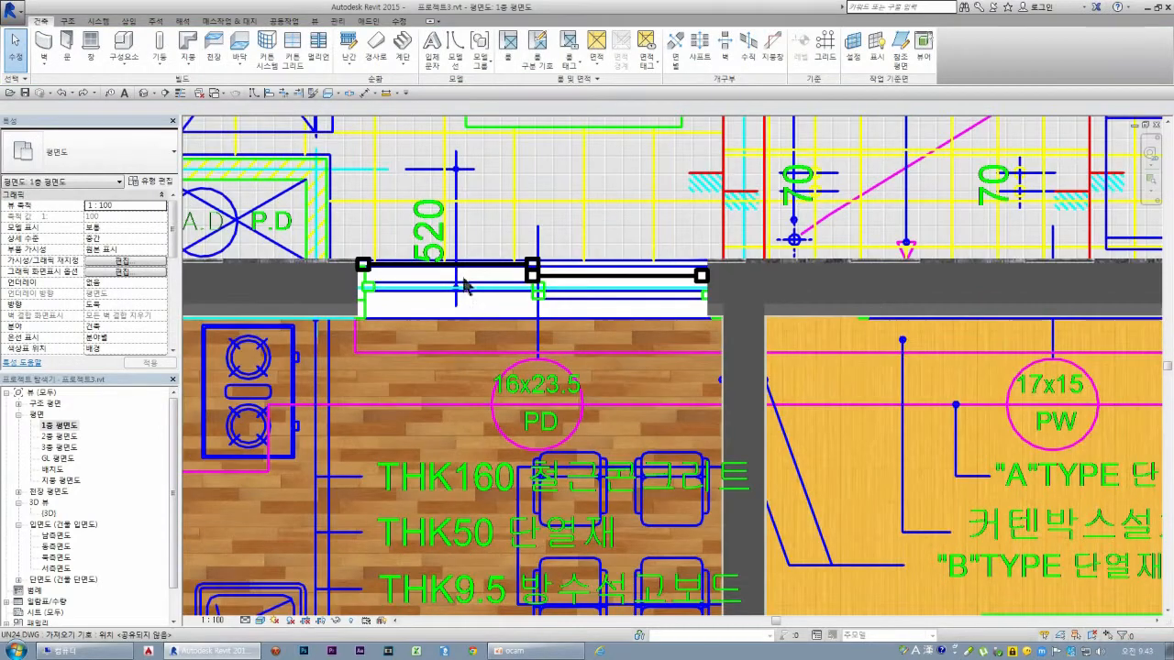
- Browse the door family library and preview the double door families 이중-유리 1, 이중-유리 2 and 이중-패널 2 without loading any
left_click(89, 50)
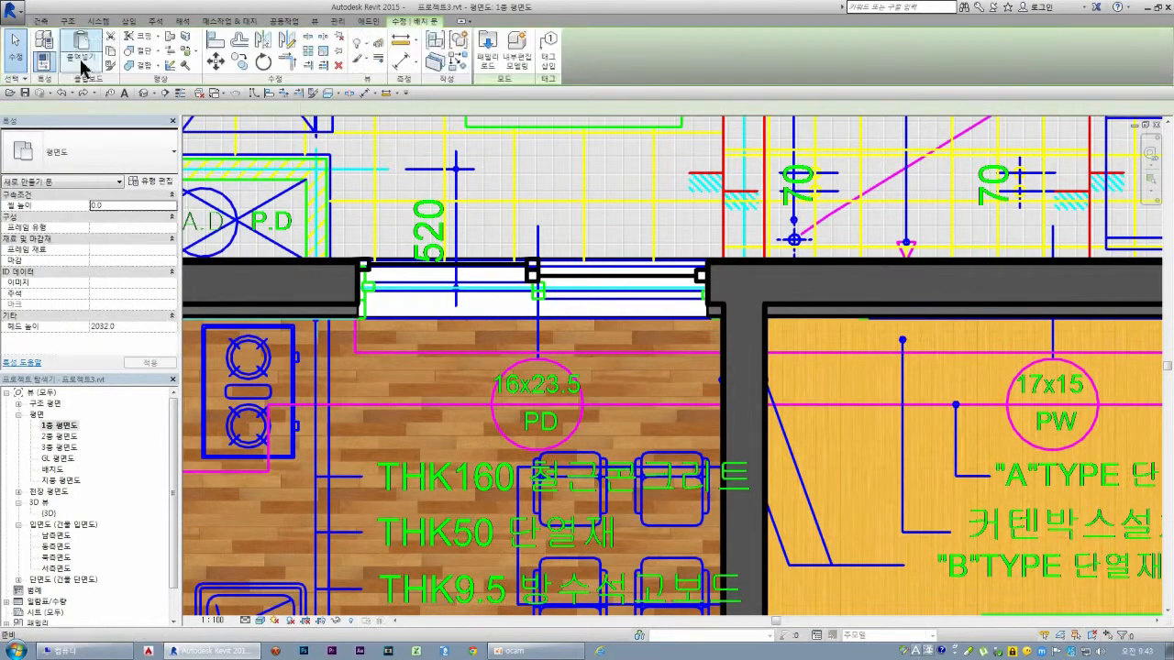
left_click(487, 53)
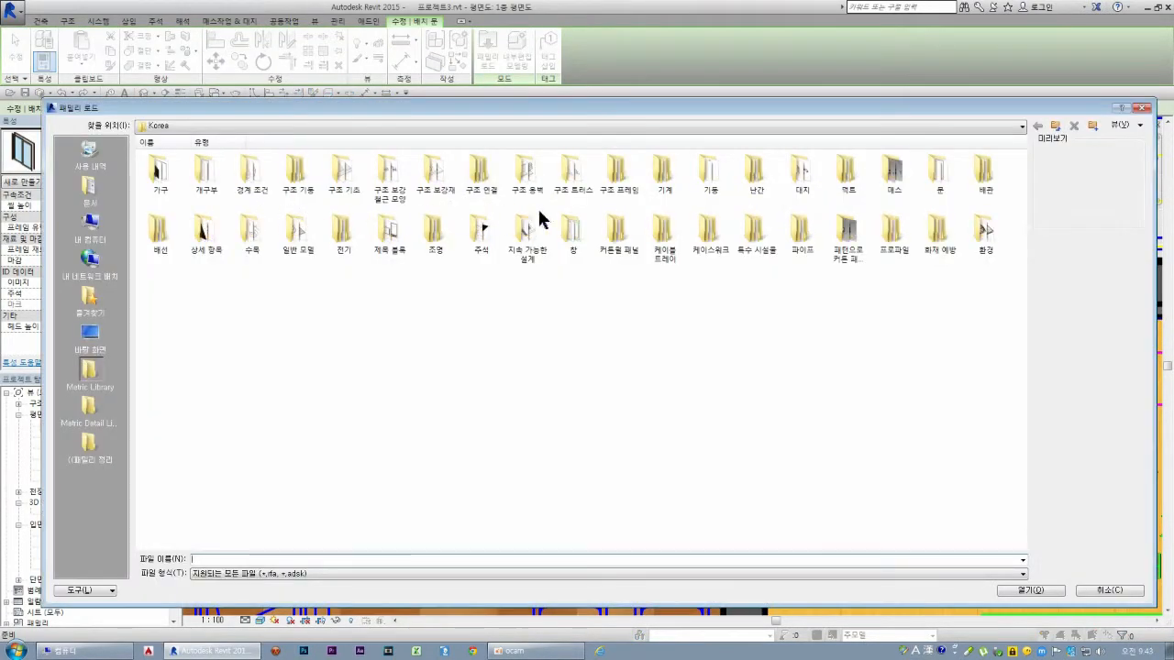
double_click(941, 188)
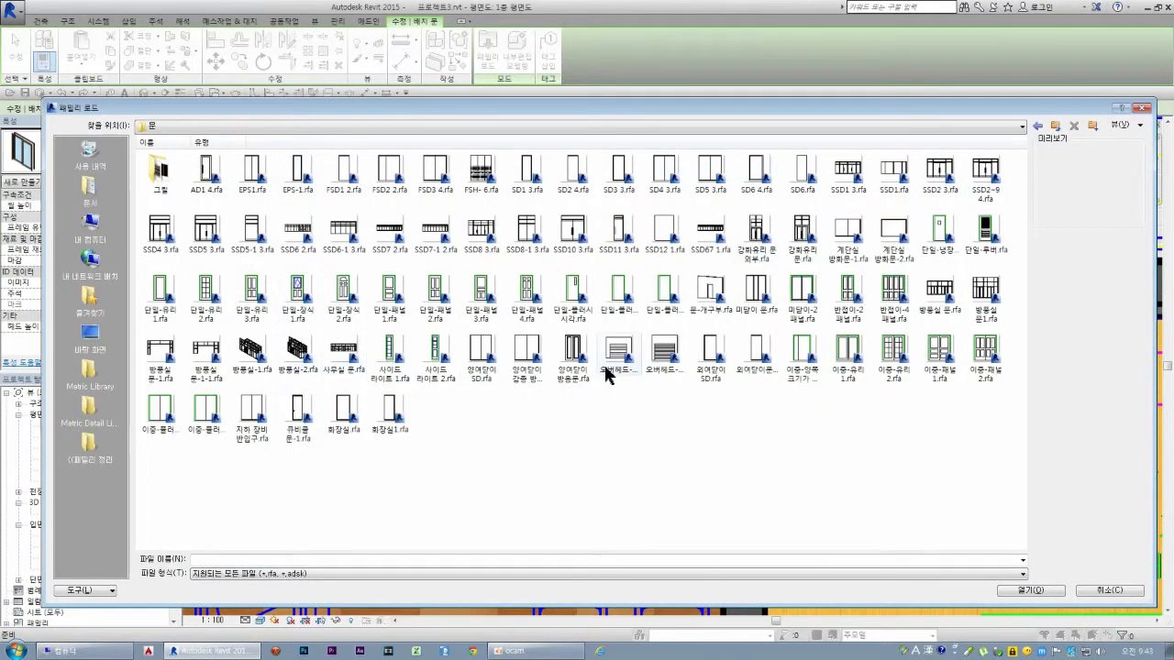
left_click(892, 367)
left_click(839, 372)
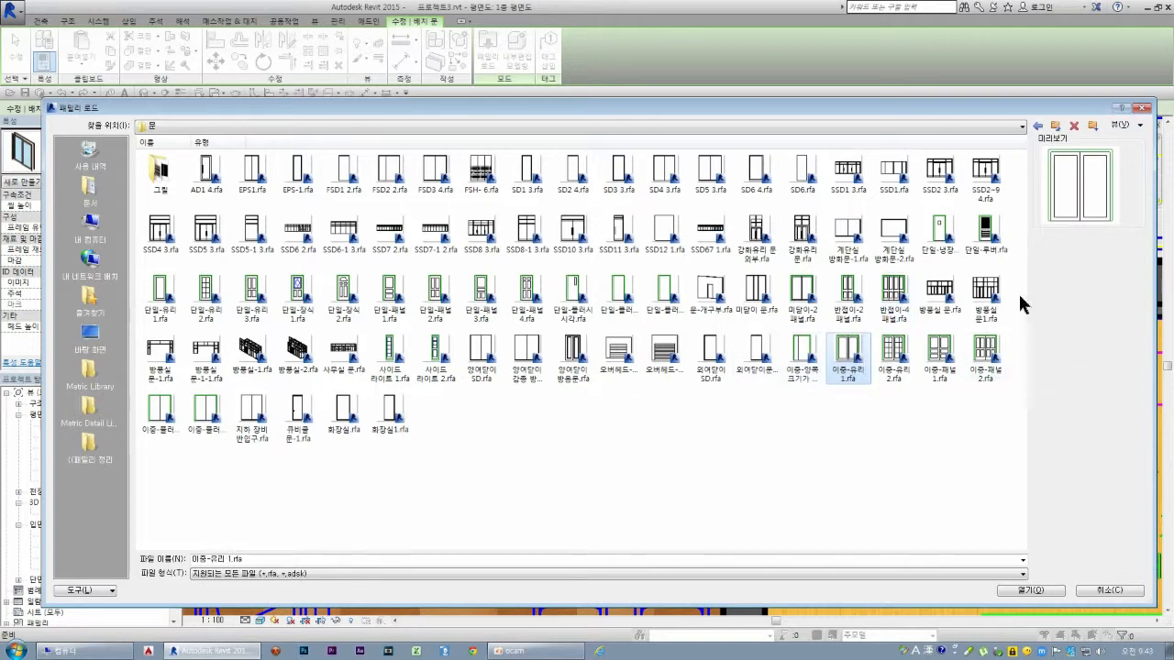
left_click(891, 365)
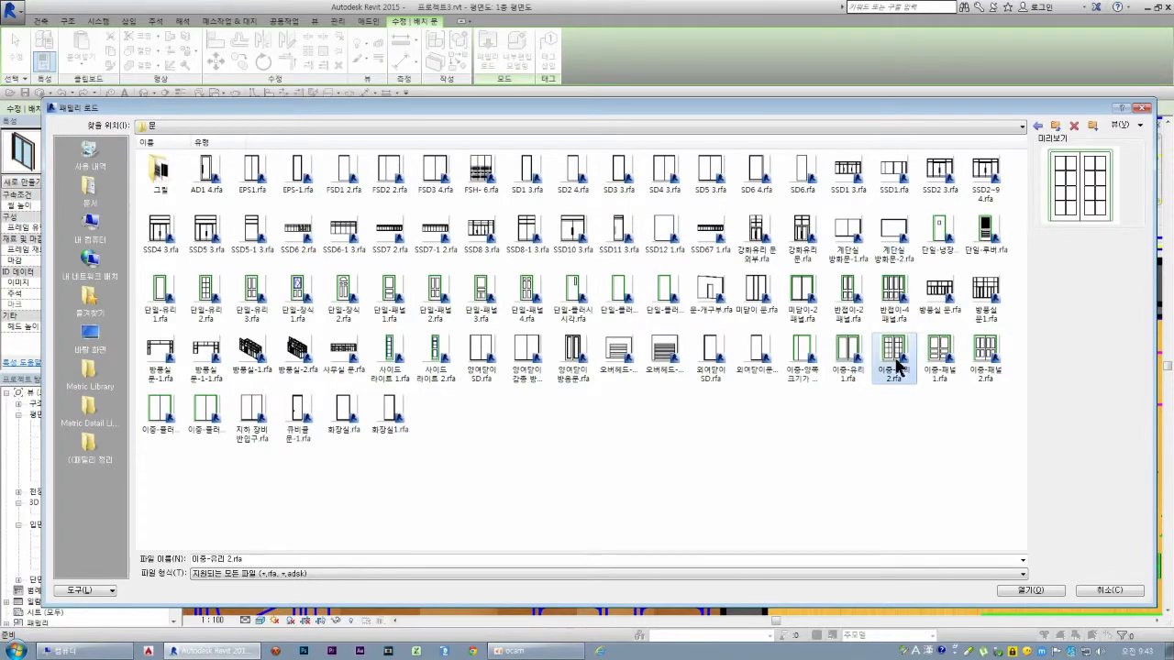
left_click(986, 358)
left_click(1121, 593)
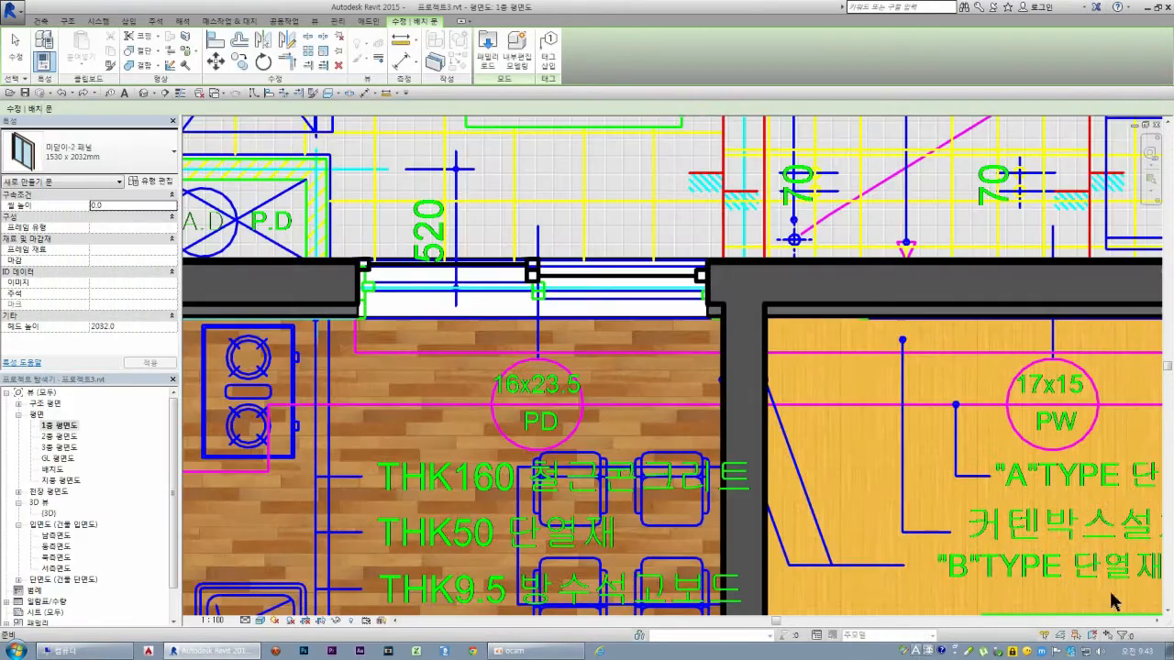
scroll(501, 315, "down", 5)
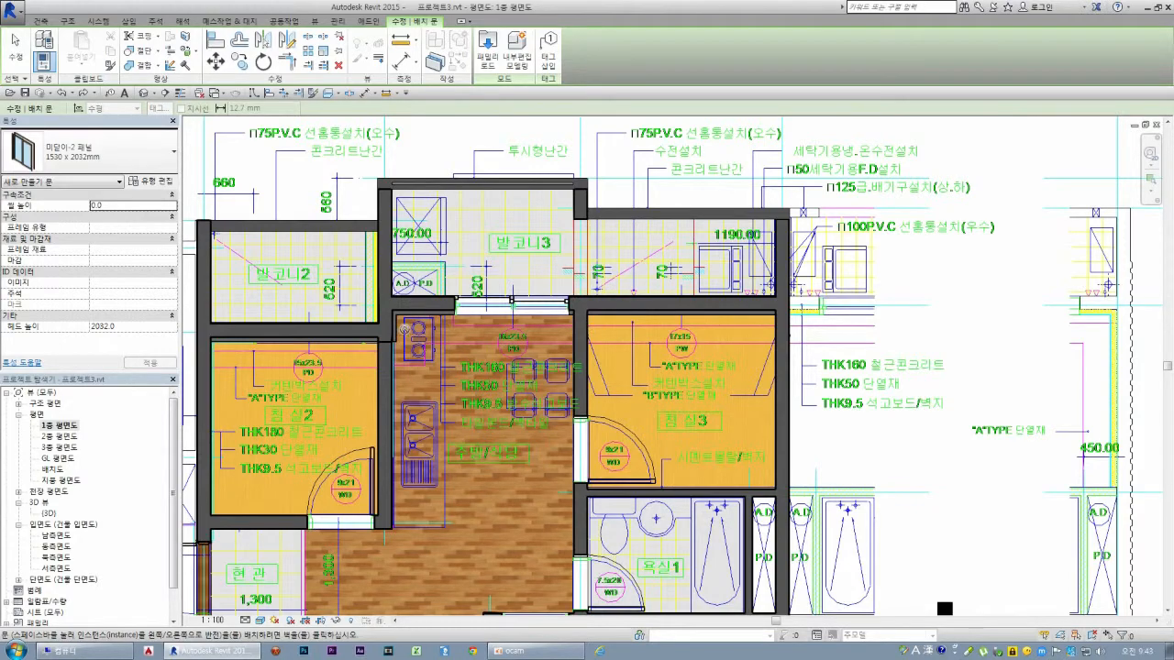
key("Escape")
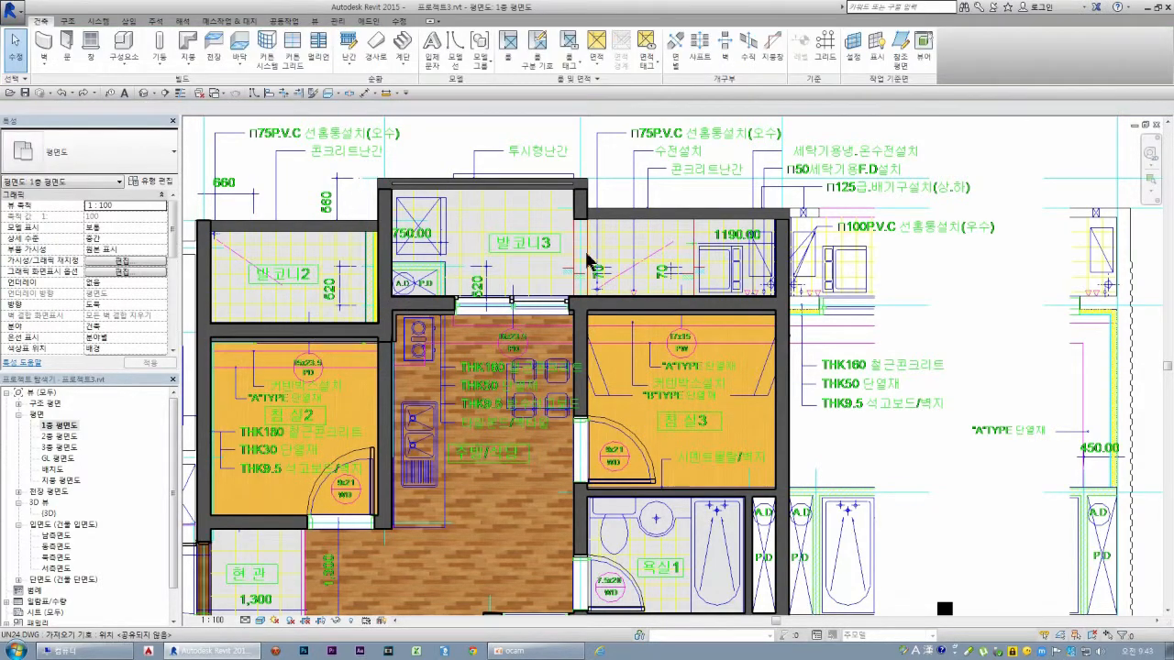
- Place a 미닫이-2 패널 1530 x 2032mm door in the wall between 침실2 and 발코니2 at the 15x23.5 PD mark
scroll(341, 309, "up", 2)
scroll(383, 330, "down", 1)
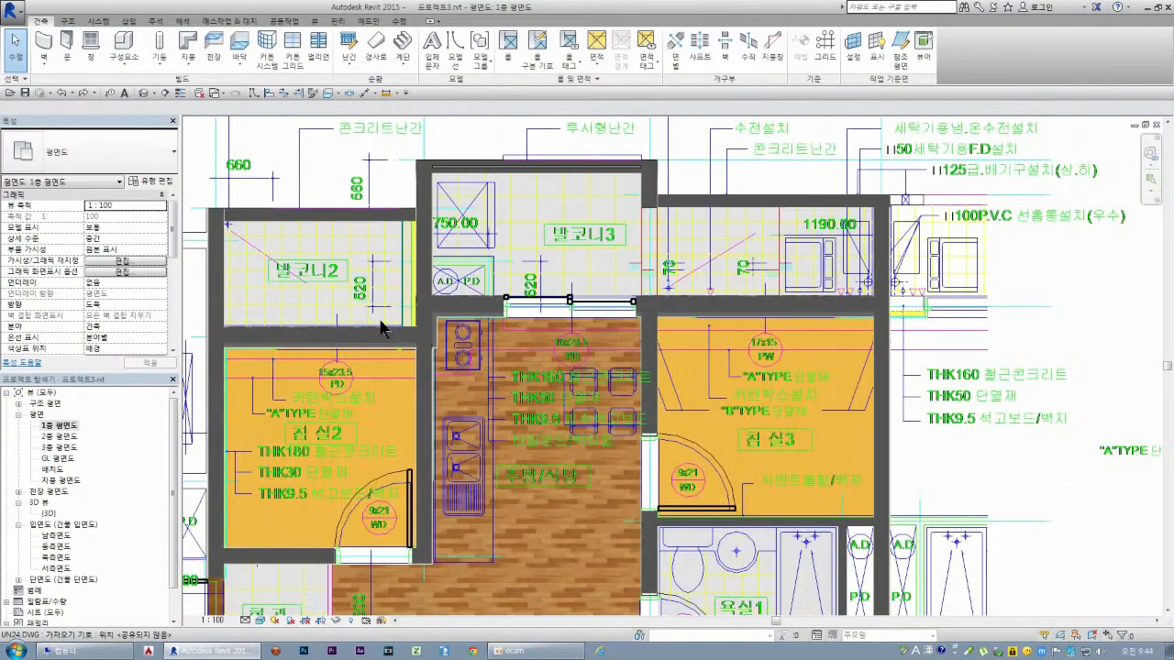
scroll(383, 330, "down", 1)
scroll(336, 259, "down", 2)
scroll(340, 142, "up", 2)
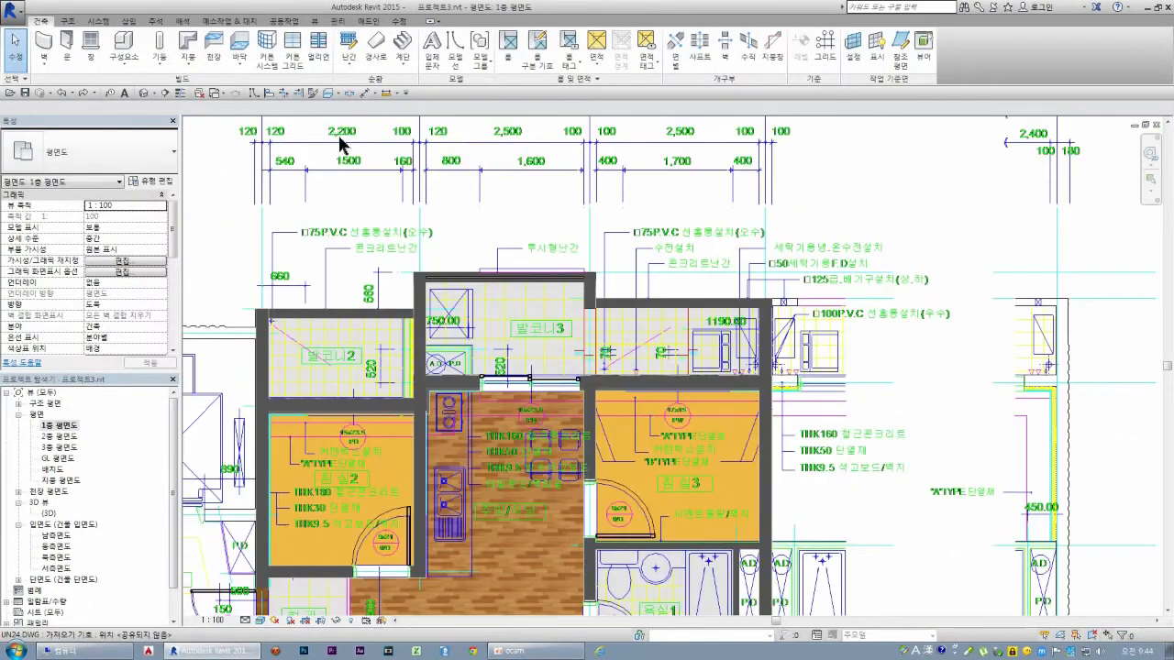
scroll(344, 158, "up", 1)
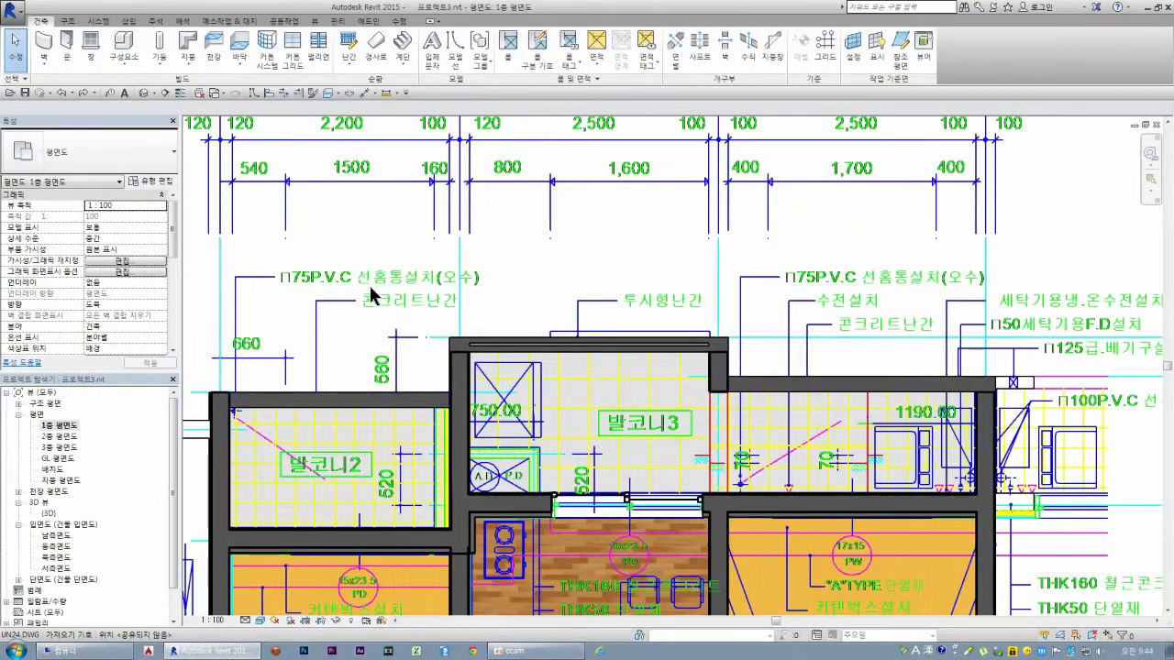
scroll(341, 498, "down", 2)
scroll(354, 474, "up", 2)
scroll(347, 499, "up", 1)
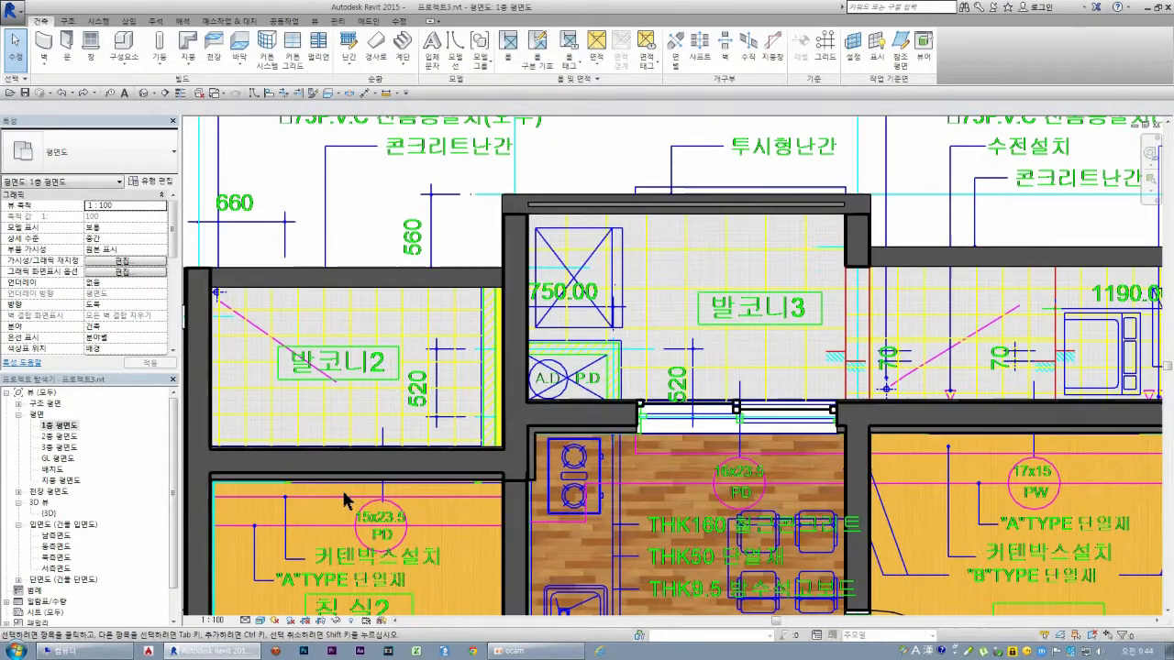
scroll(339, 486, "down", 1)
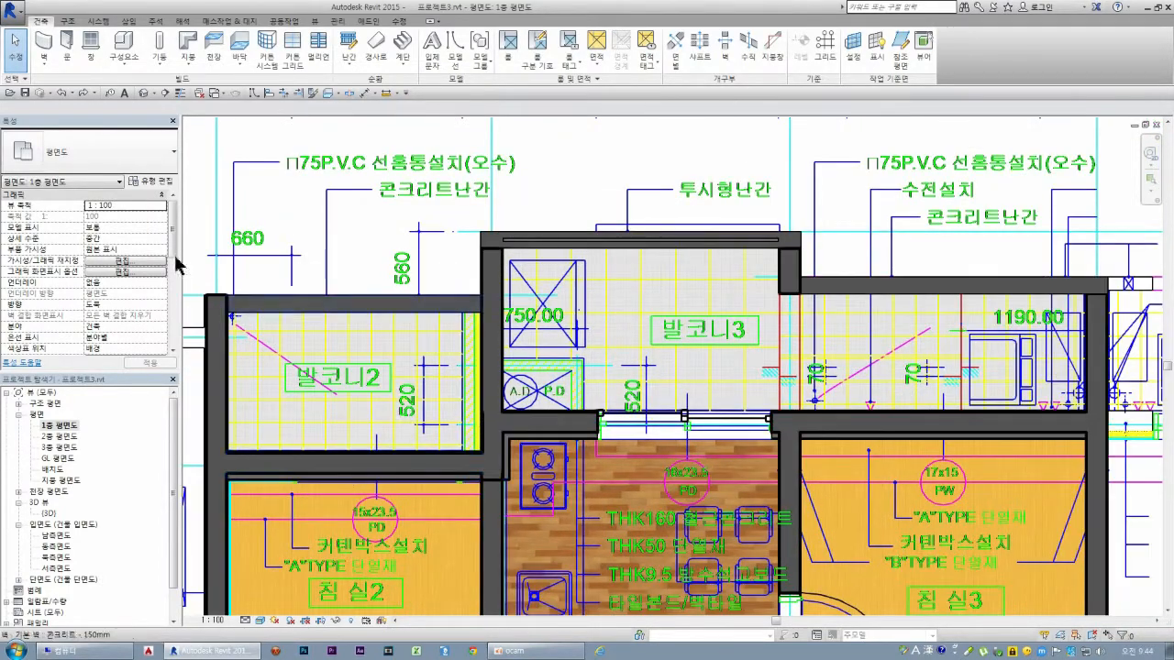
left_click(66, 46)
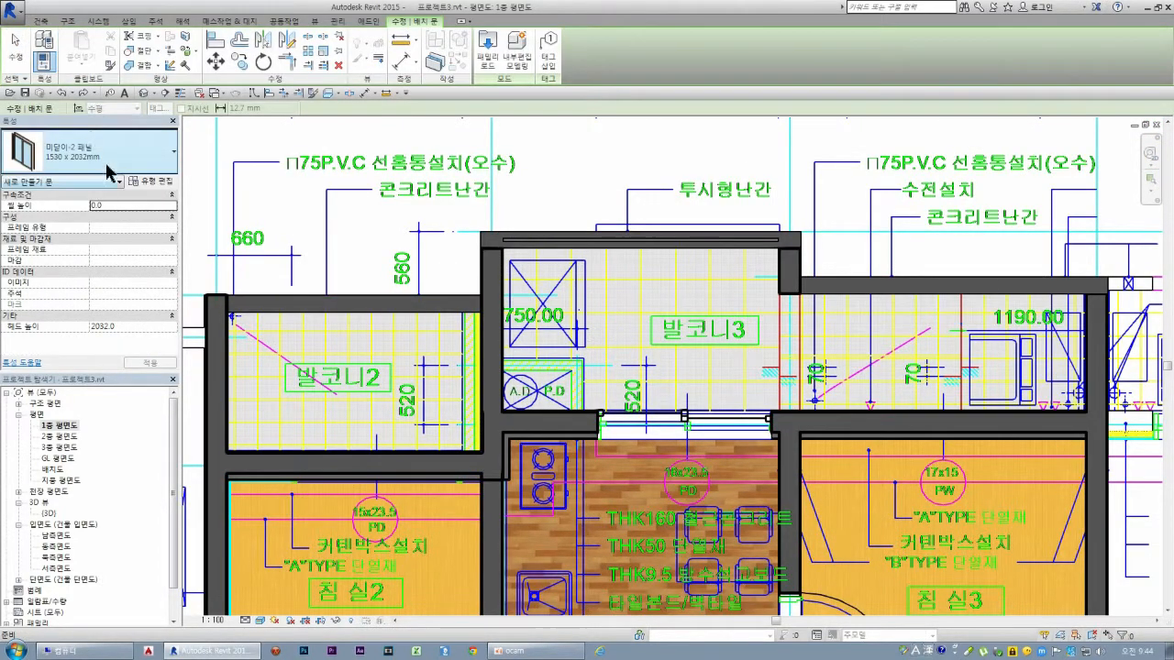
left_click(377, 453)
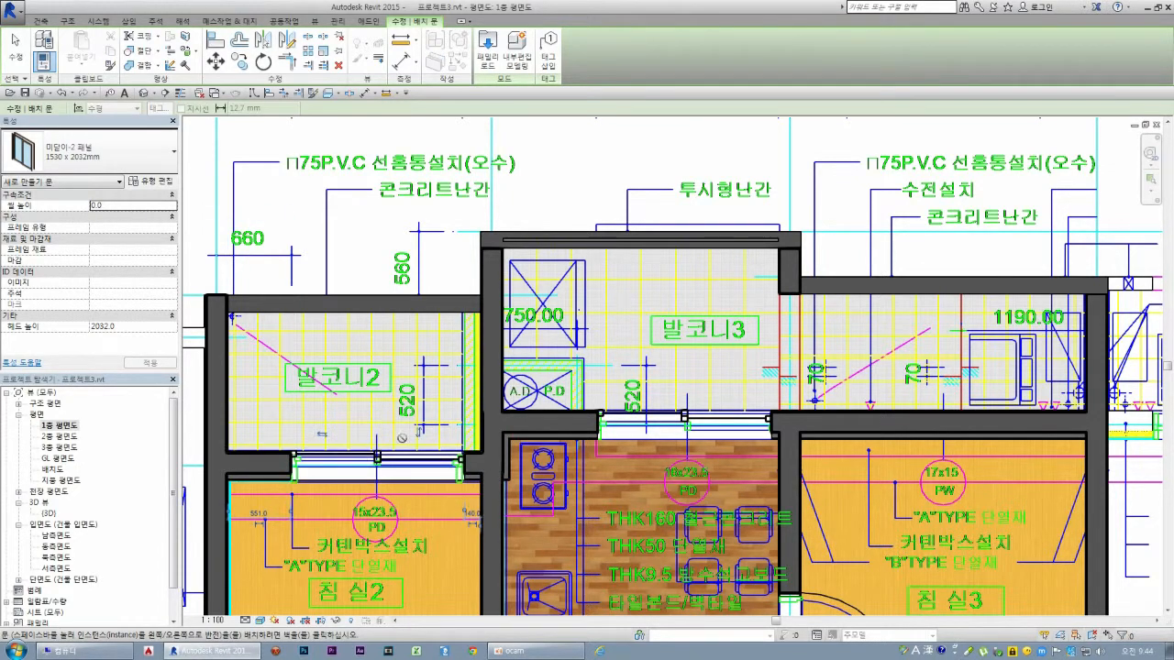
- Review the apartment plan from 발코니1 up to 발코니3, checking the placed doors against the CAD drawing
scroll(448, 306, "down", 2)
scroll(597, 238, "up", 2)
scroll(608, 270, "down", 2)
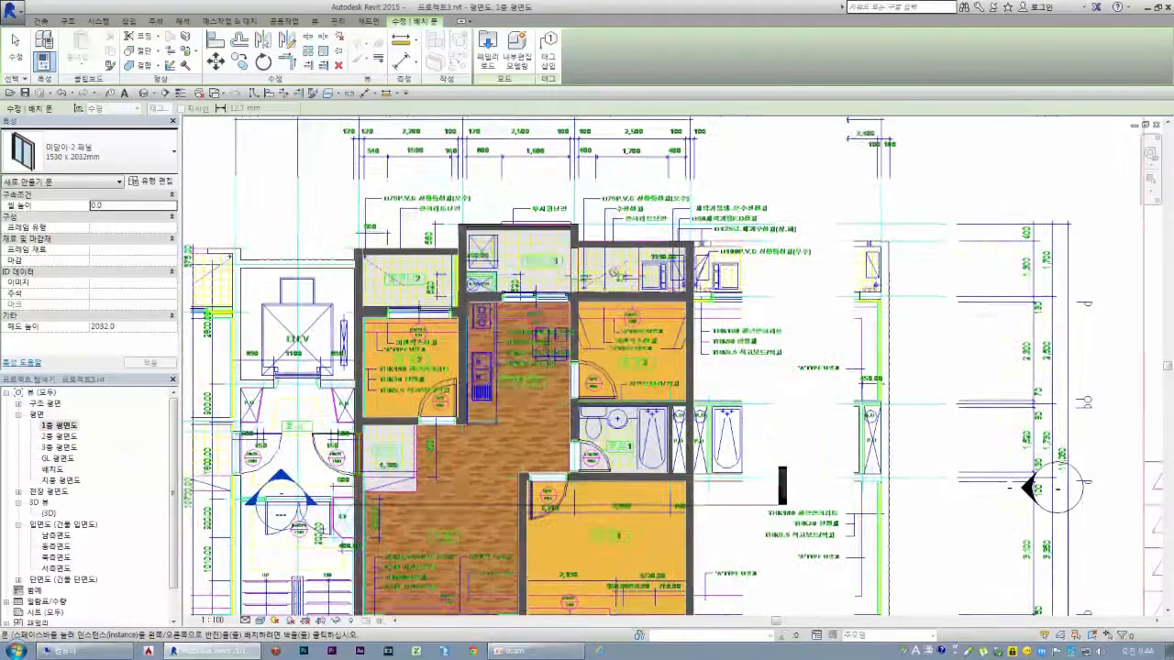
scroll(542, 506, "up", 1)
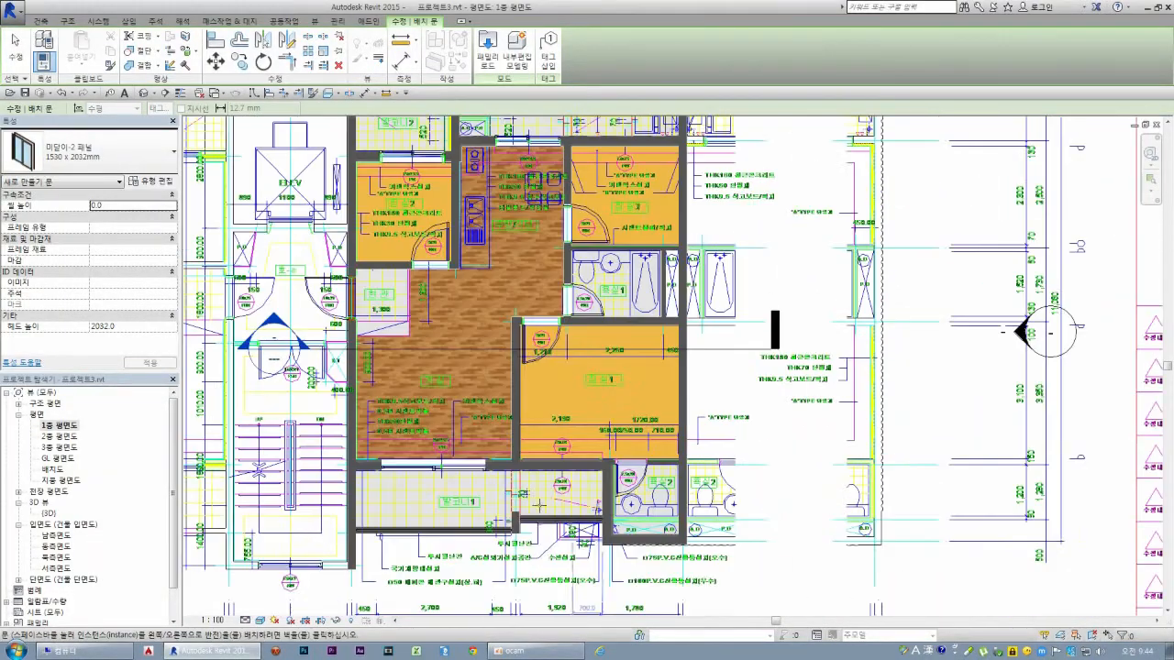
scroll(541, 506, "down", 1)
scroll(467, 283, "up", 1)
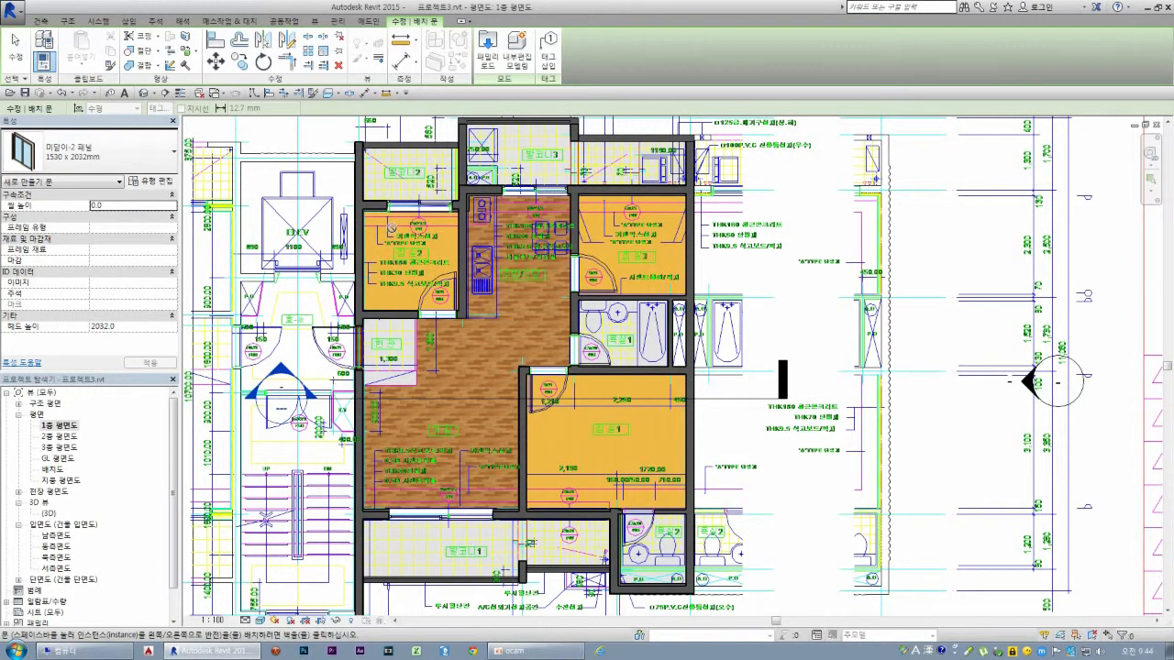
key("Escape")
key("Escape")
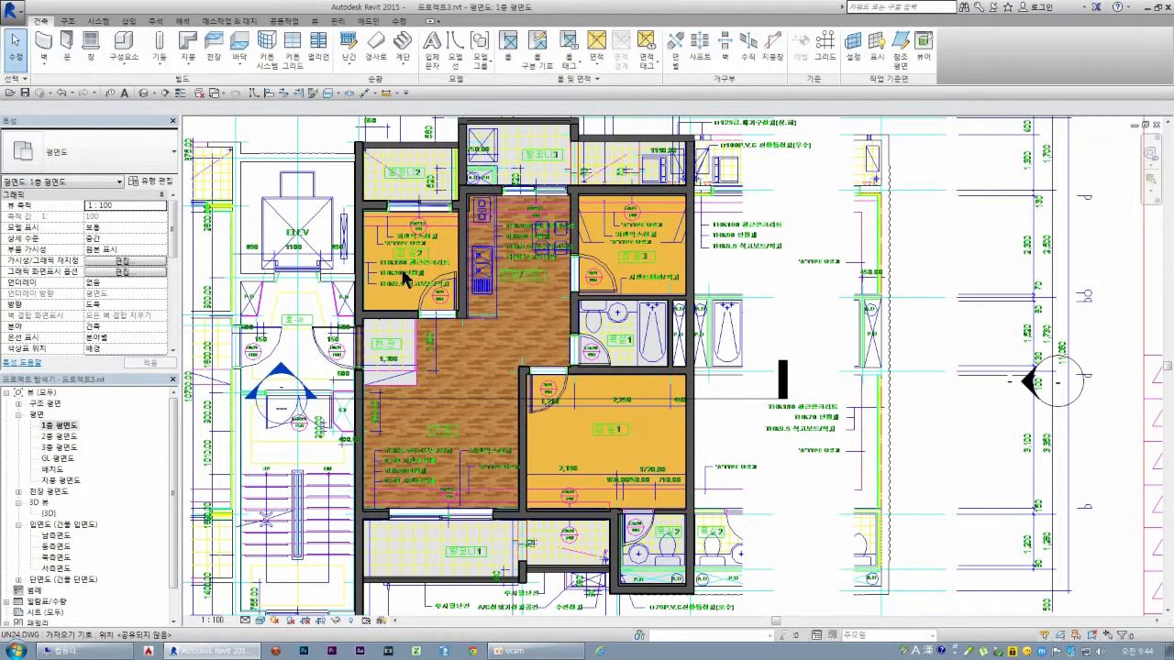
scroll(373, 149, "up", 2)
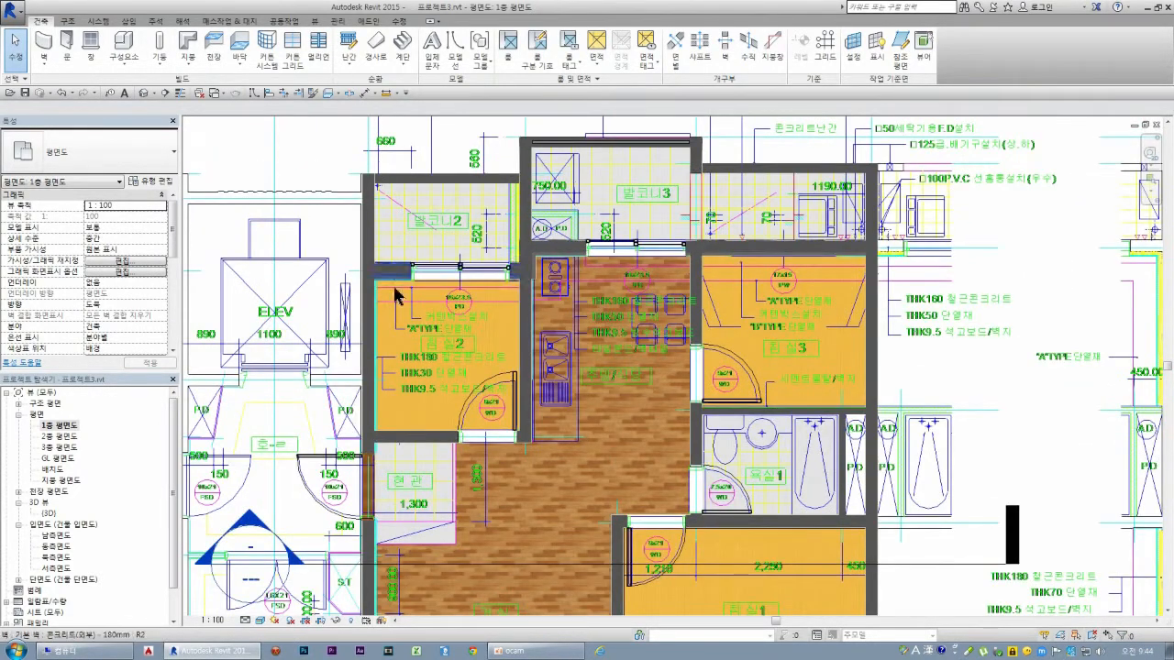
scroll(475, 273, "down", 1)
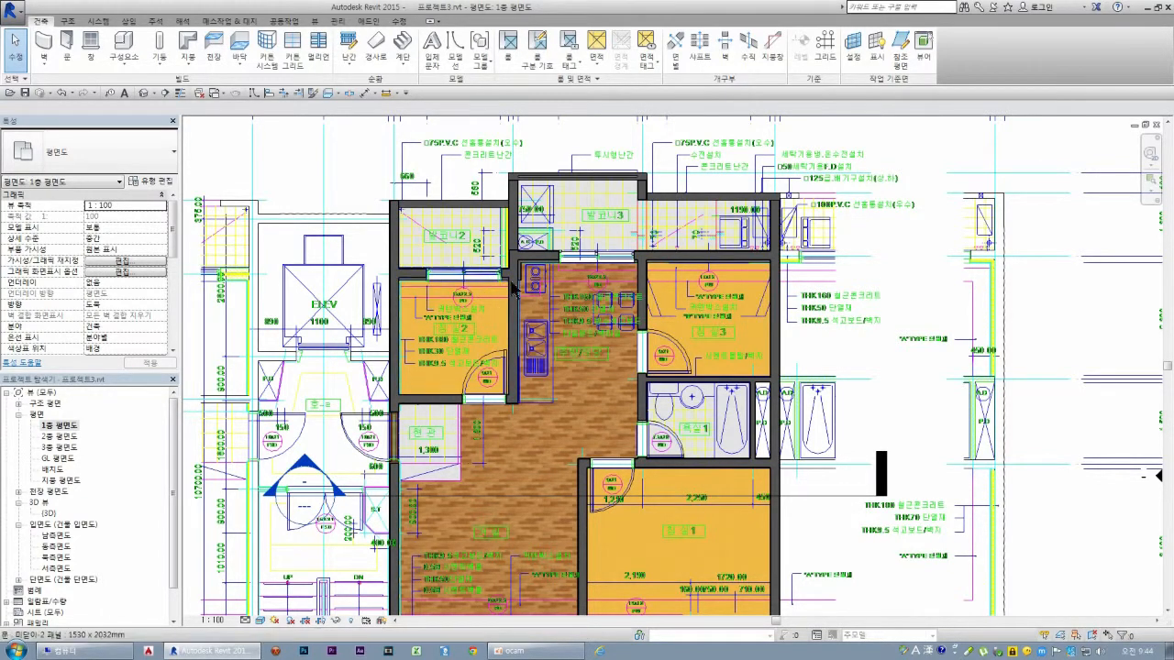
scroll(786, 223, "up", 2)
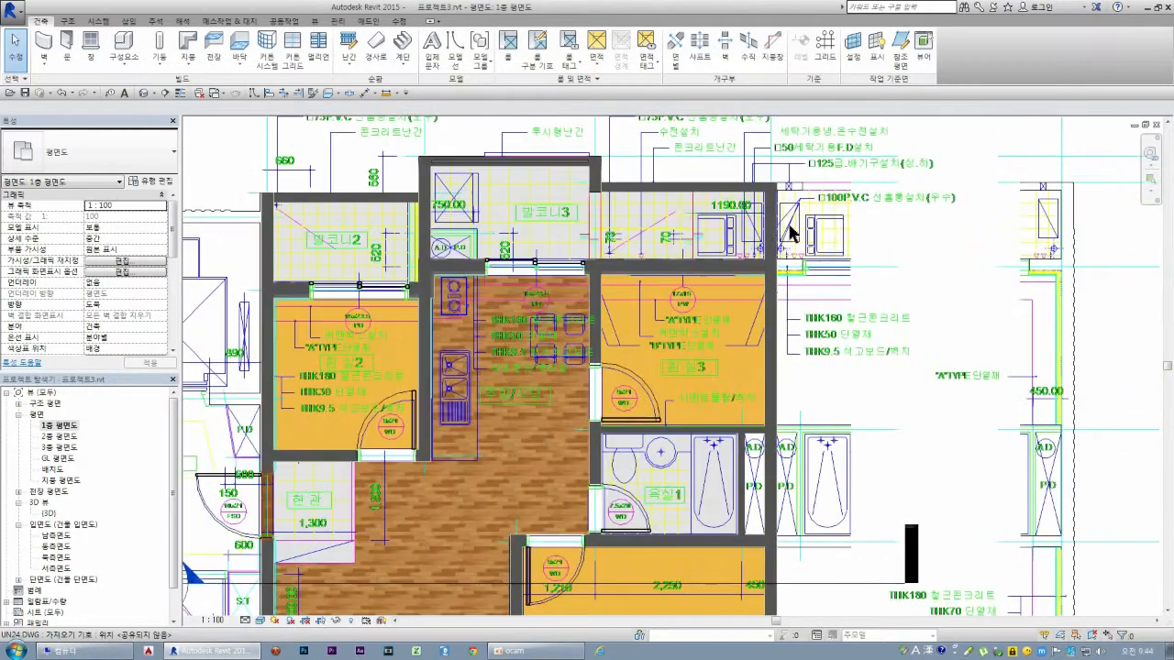
- Examine the apartment plan around 침실1, 침실3 and the balconies for the CAD drawing's PW window marks
scroll(715, 220, "up", 2)
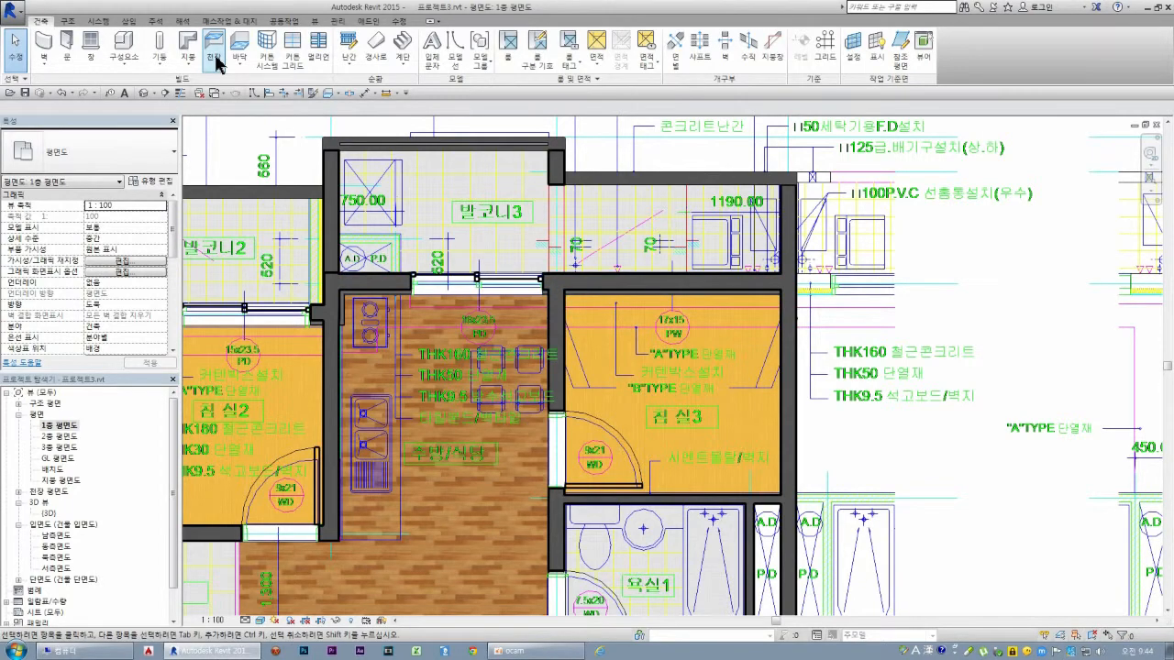
scroll(592, 240, "down", 4)
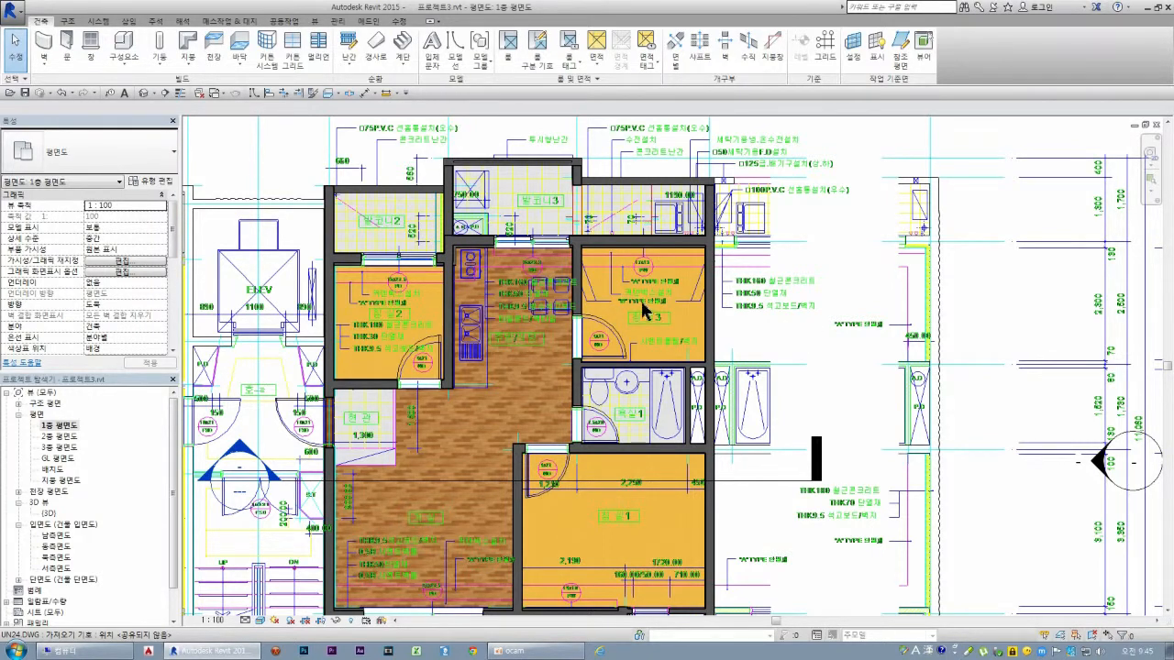
scroll(515, 240, "down", 1)
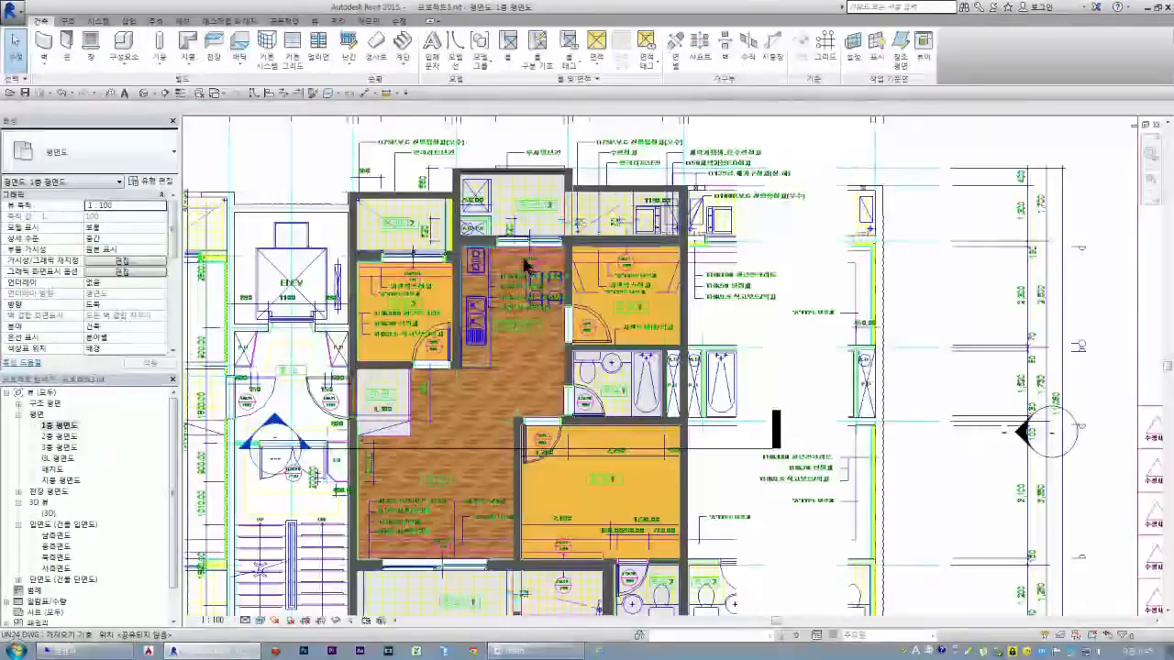
scroll(526, 265, "down", 1)
scroll(550, 550, "up", 4)
scroll(550, 541, "down", 3)
scroll(394, 486, "up", 4)
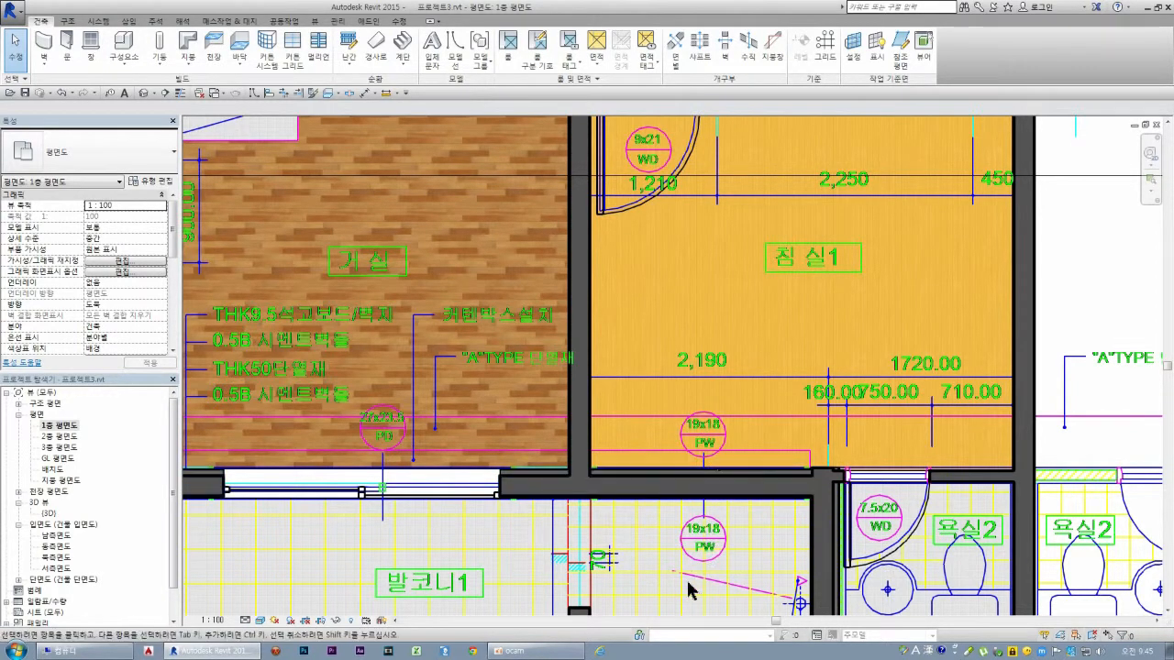
scroll(636, 567, "down", 5)
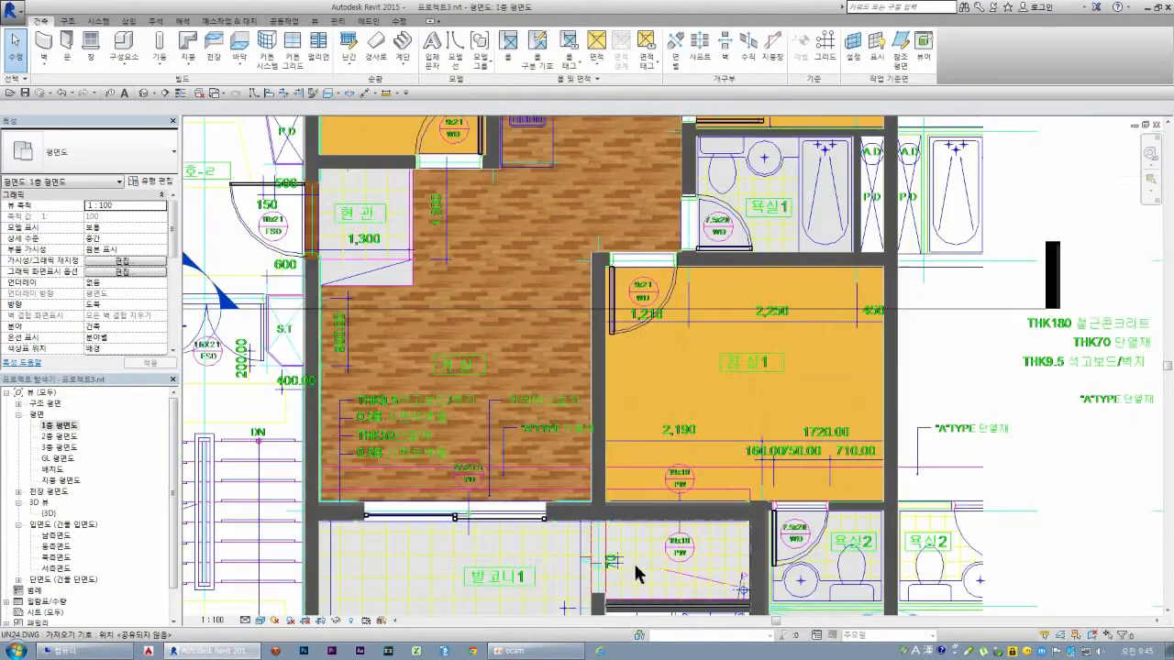
scroll(744, 205, "up", 2)
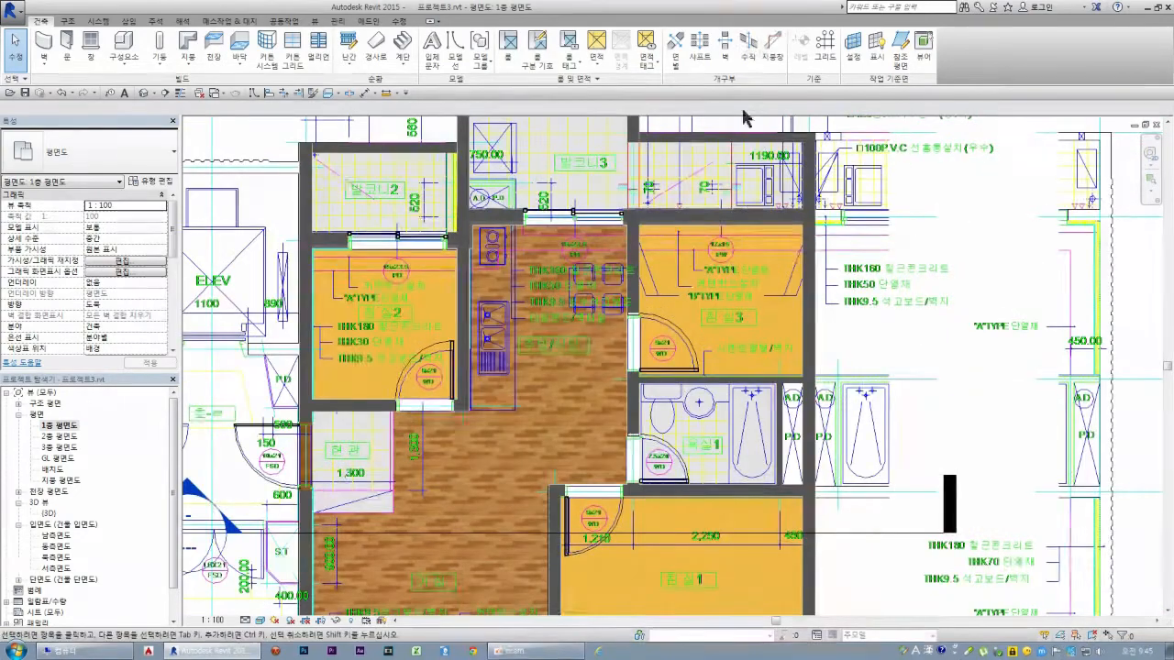
scroll(703, 152, "down", 1)
scroll(655, 262, "down", 2)
scroll(686, 253, "up", 4)
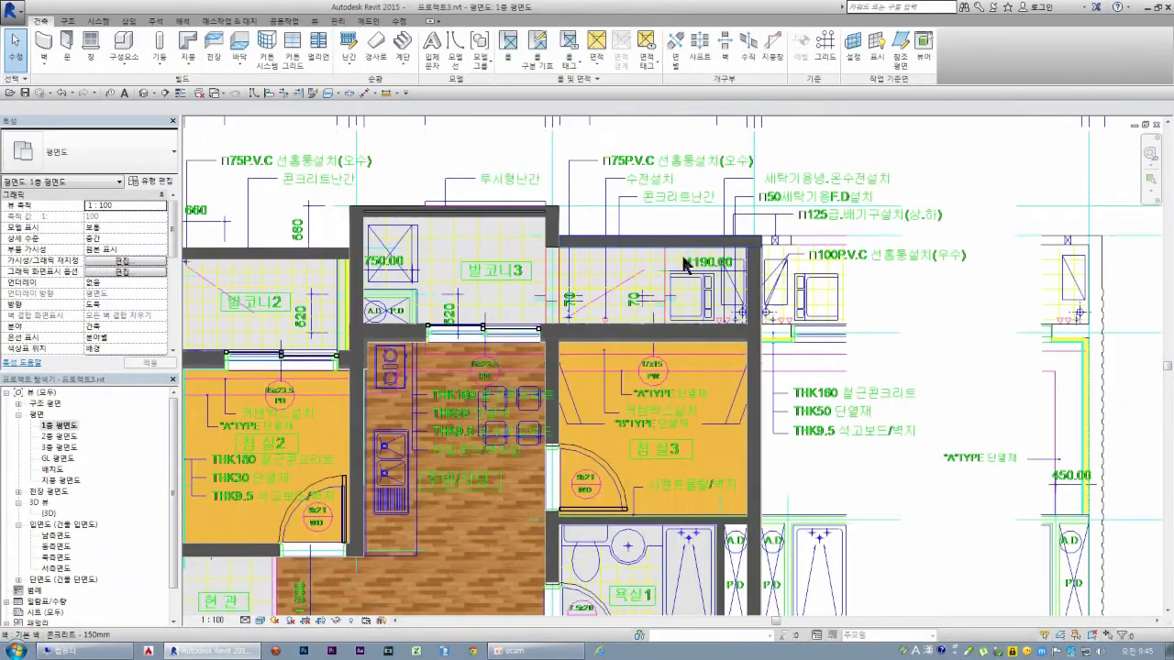
- Place a 미닫이 1500x1500mm window in the wall between 침실3 and the balcony at the 17x15 PW mark
scroll(686, 253, "up", 3)
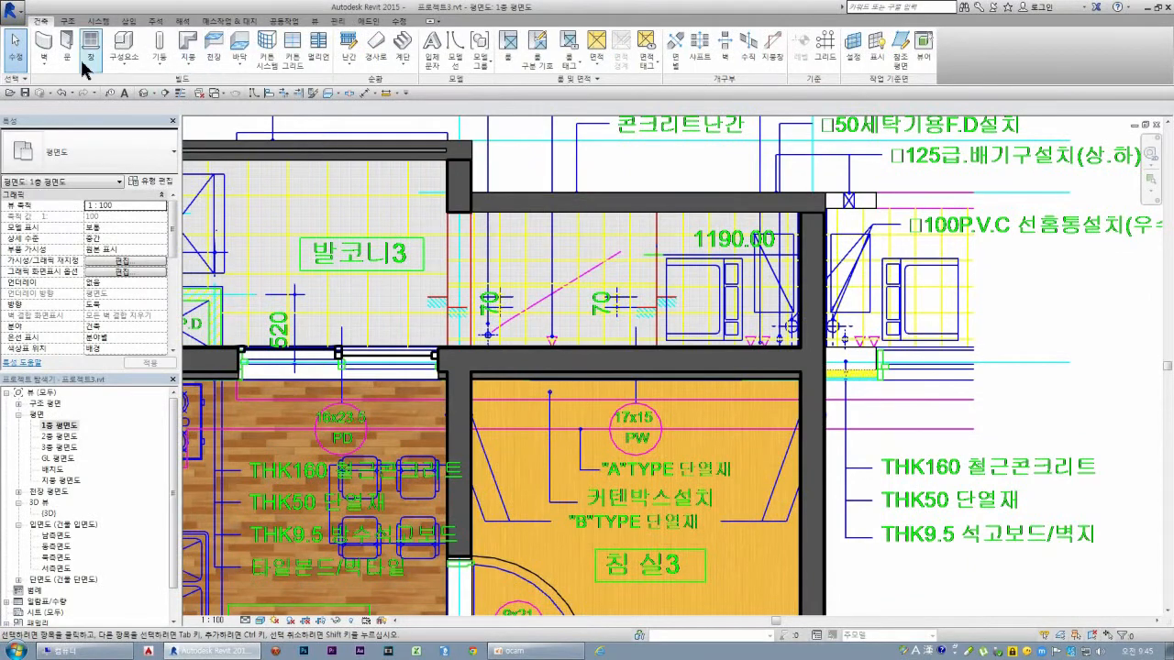
left_click(91, 53)
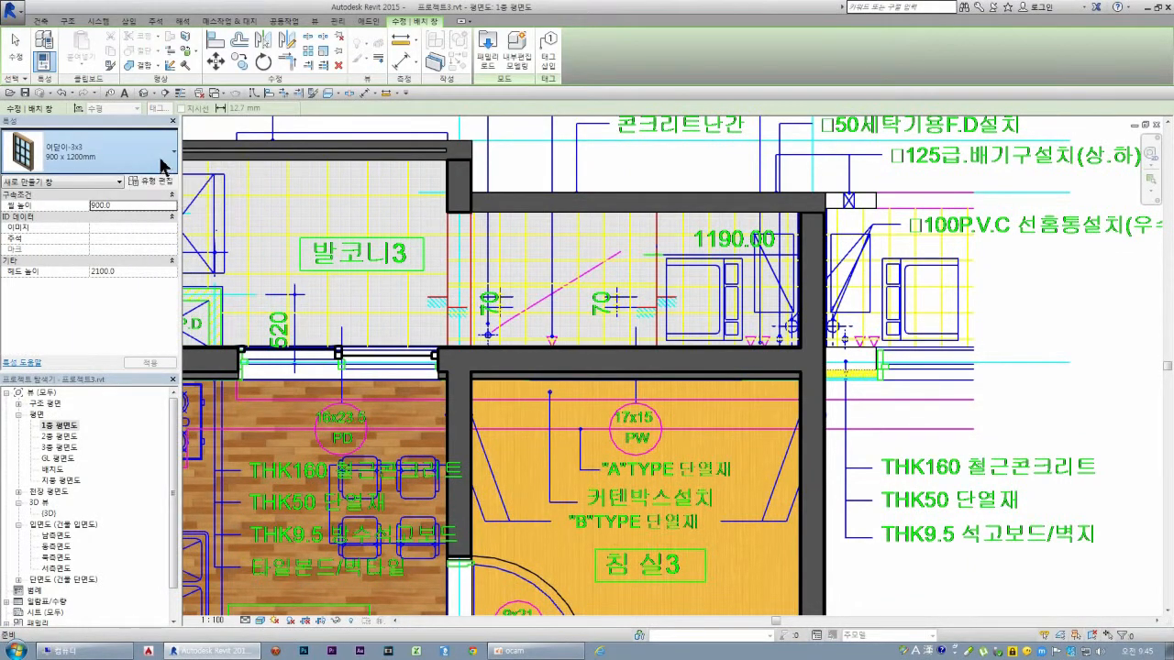
left_click(163, 165)
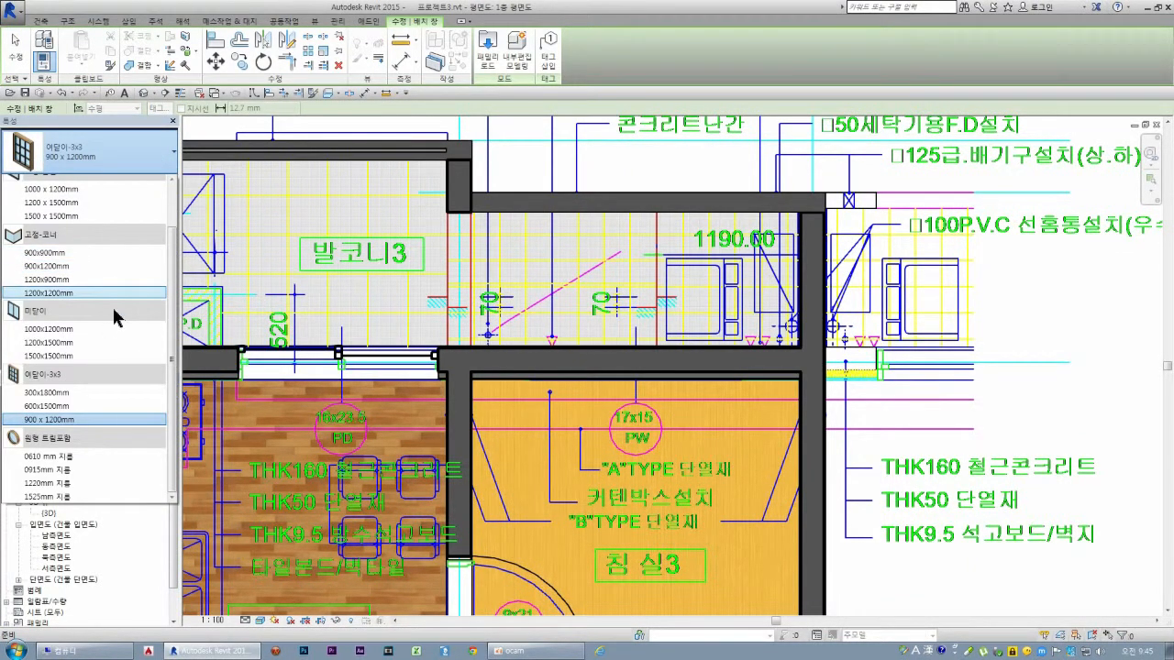
left_click(64, 344)
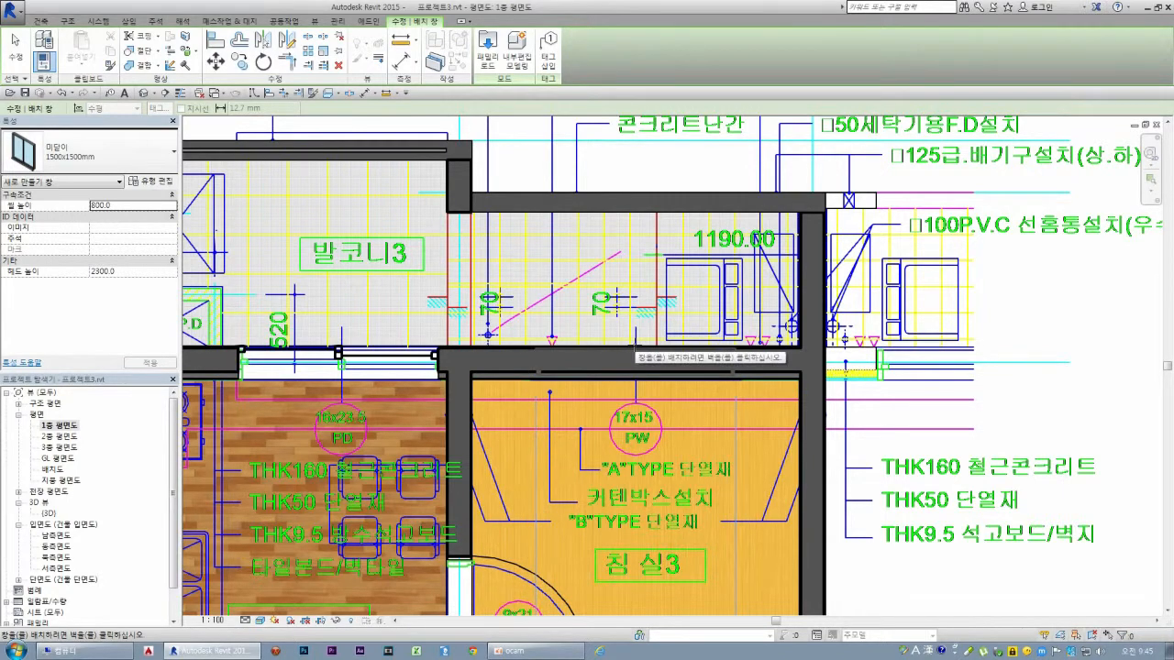
left_click(635, 349)
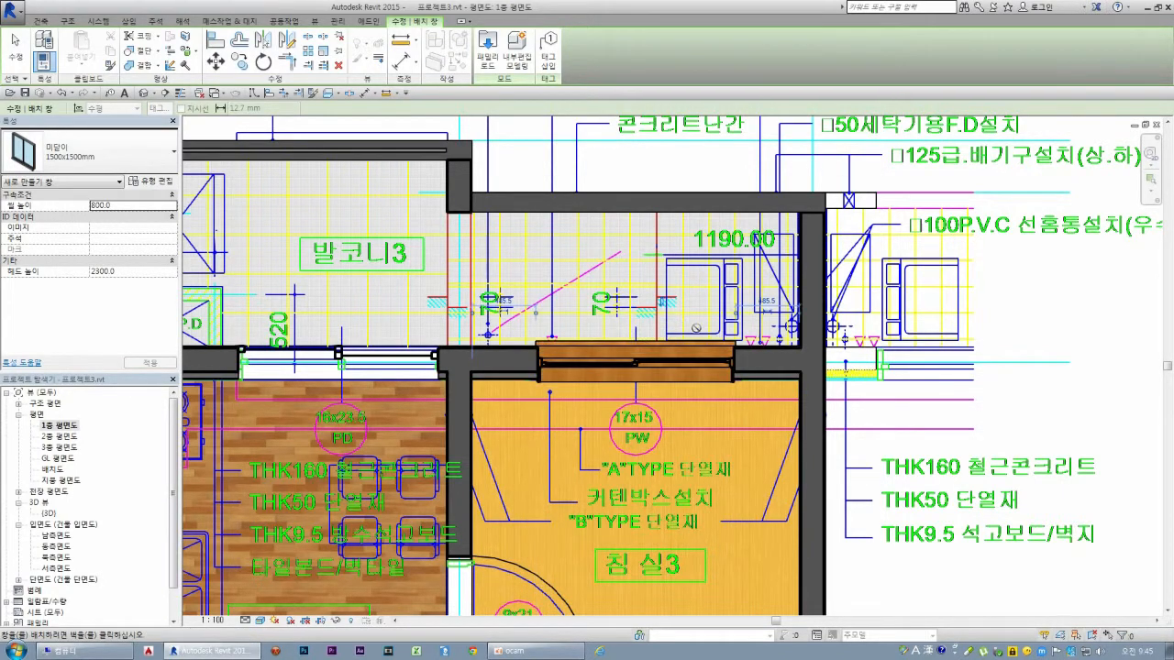
- Place another 미닫이 1500x1500mm window in the wall between 침실1 and the balcony at the 19x18 PW mark
scroll(749, 341, "down", 1)
scroll(710, 330, "down", 3)
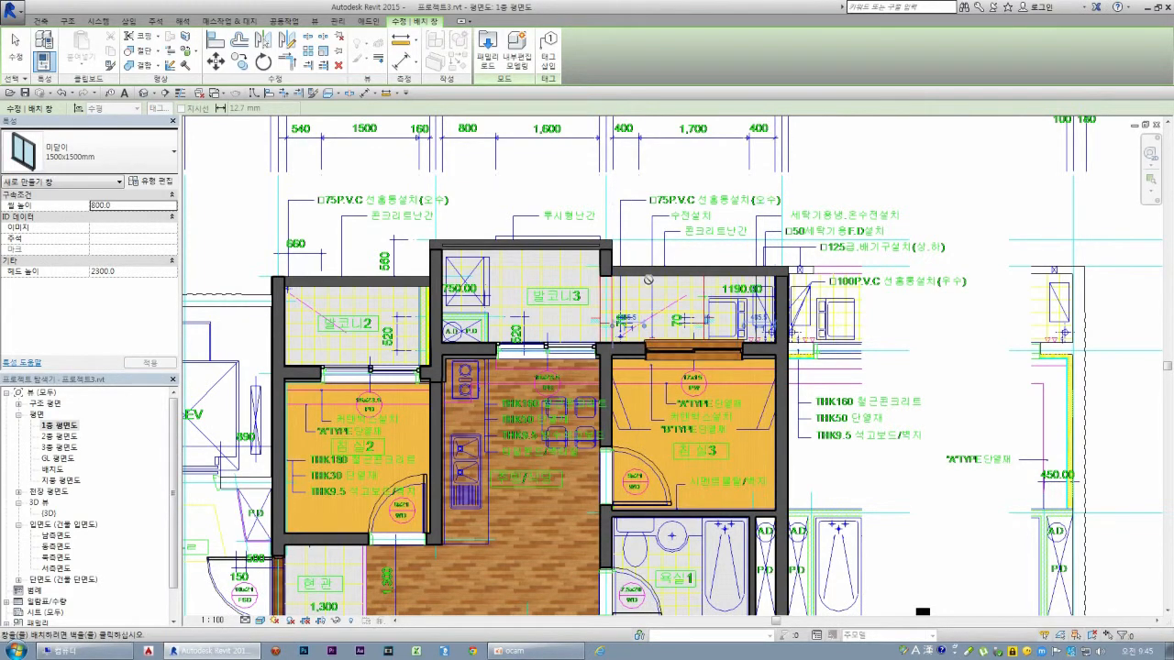
scroll(650, 279, "down", 3)
scroll(509, 312, "down", 3)
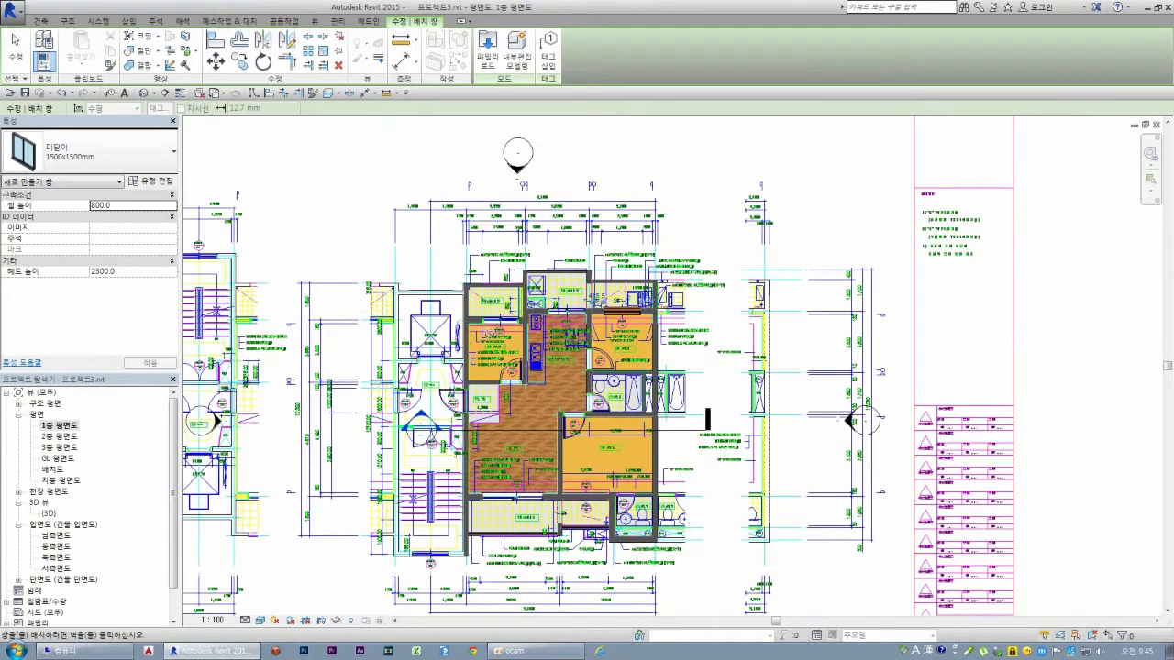
scroll(595, 507, "up", 5)
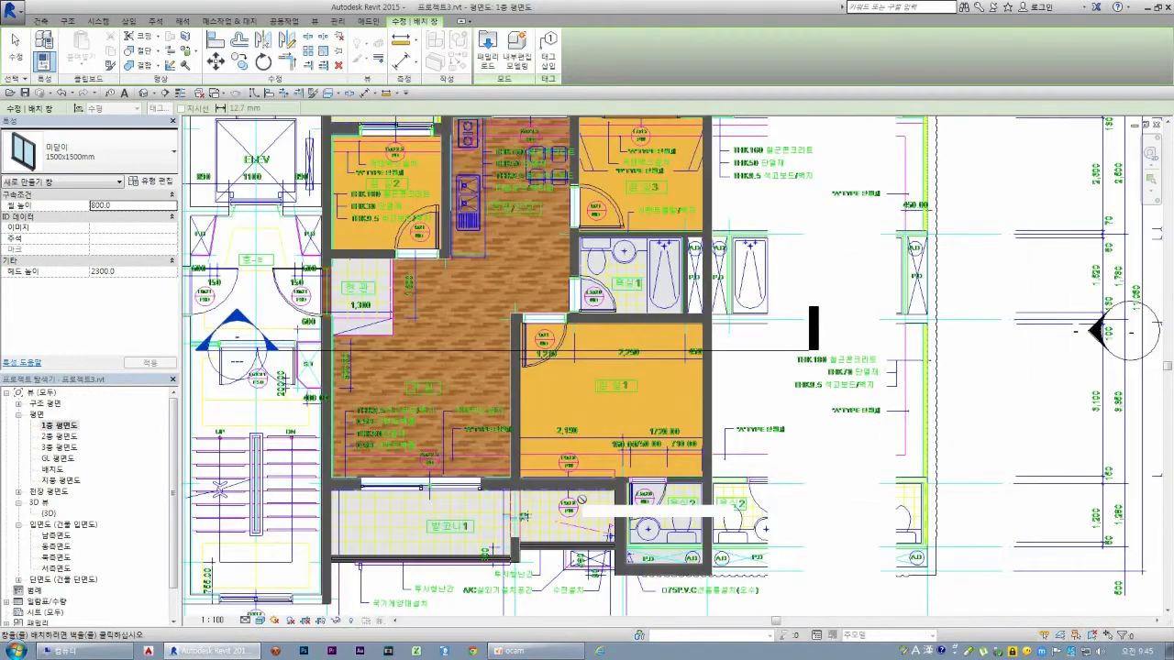
scroll(576, 486, "up", 2)
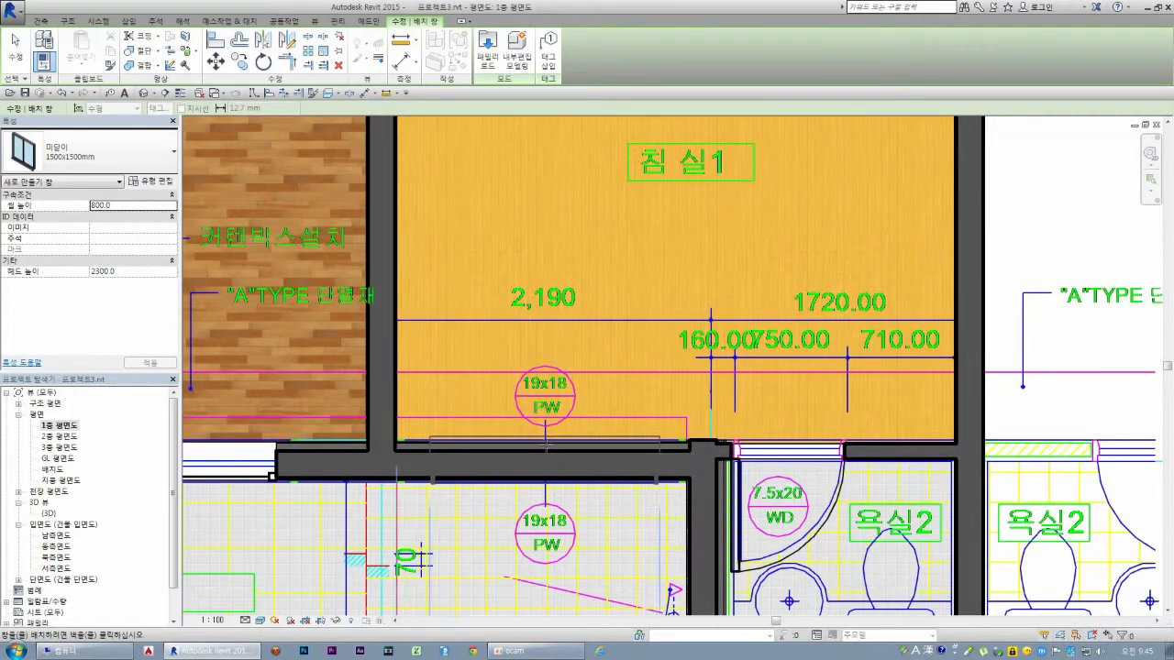
scroll(548, 445, "down", 5)
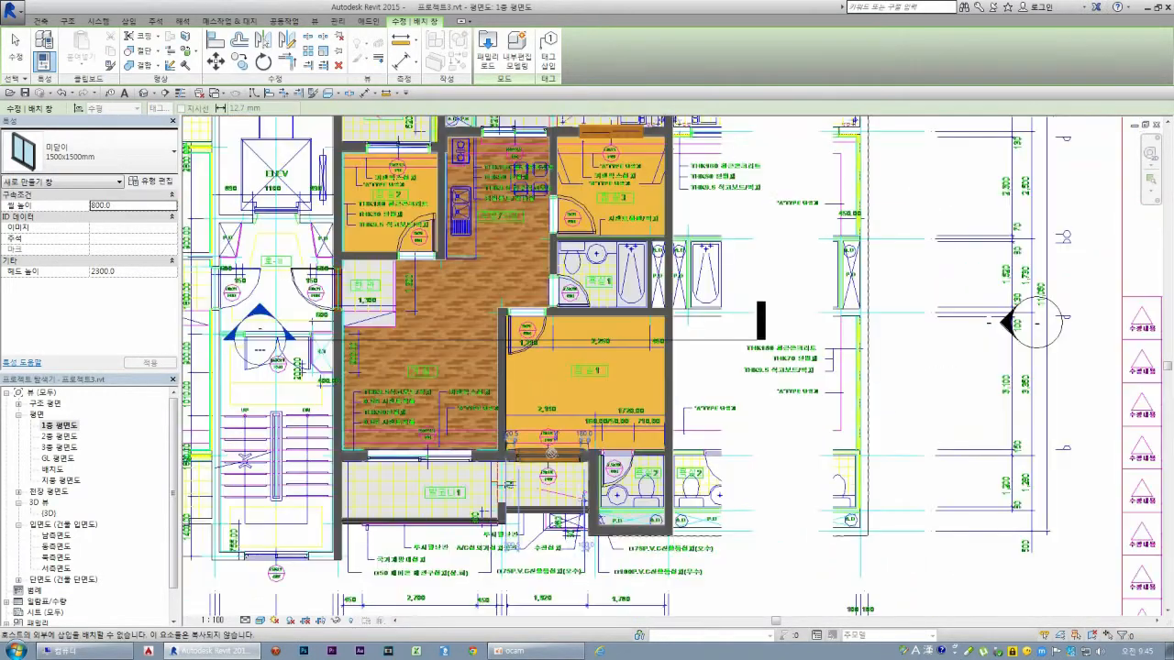
scroll(513, 465, "down", 1)
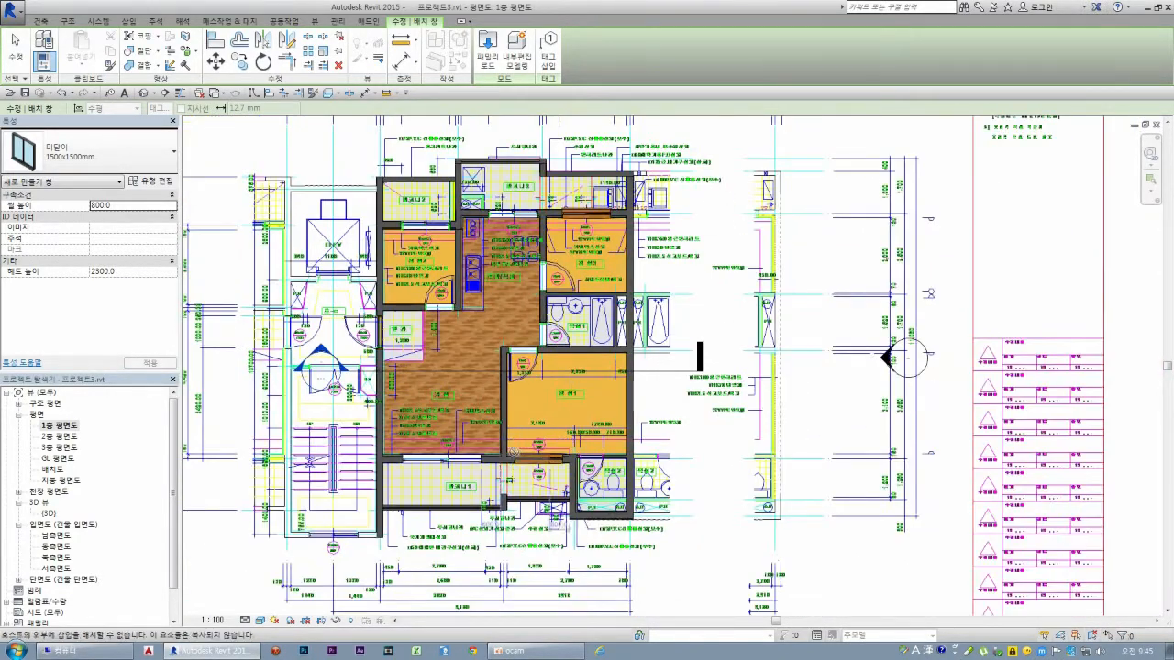
key("Escape")
scroll(414, 388, "up", 1)
scroll(419, 390, "down", 1)
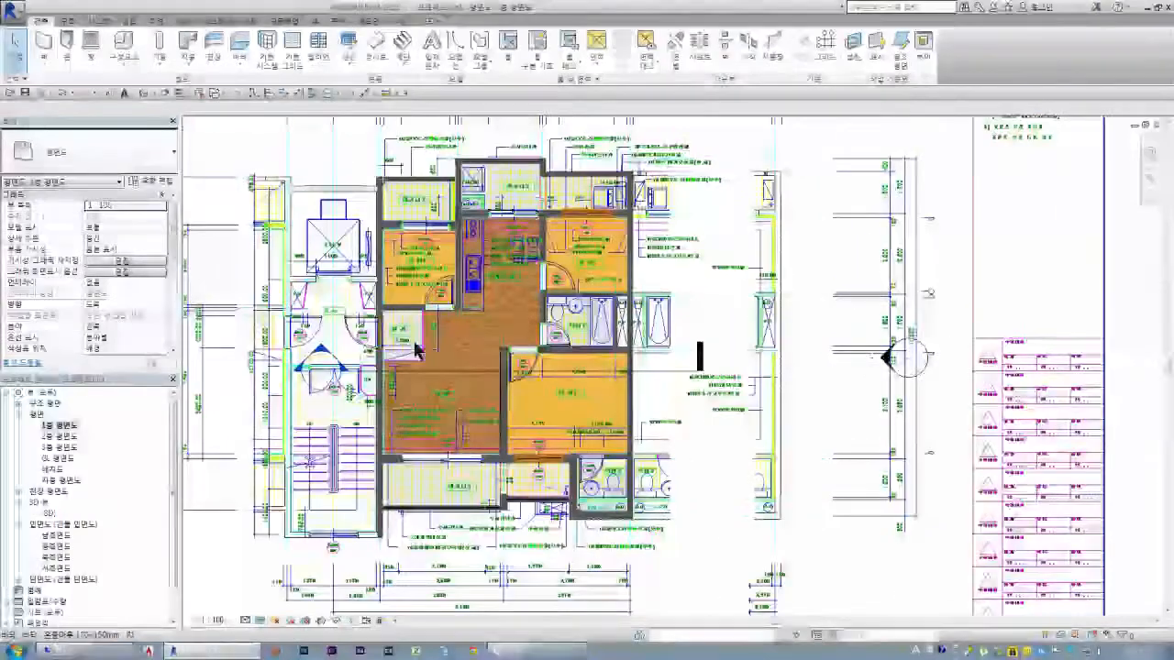
scroll(429, 243, "up", 1)
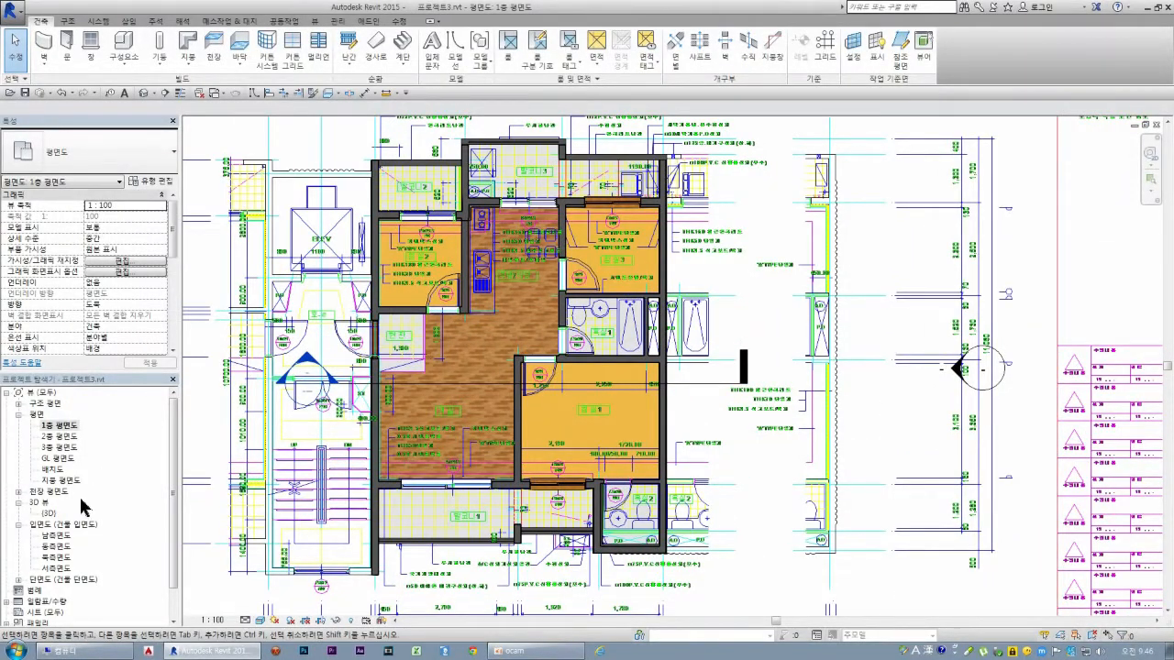
- Open the {3D} view and inspect the placed doors, windows and balcony railings from opposite sides of the apartment
double_click(51, 513)
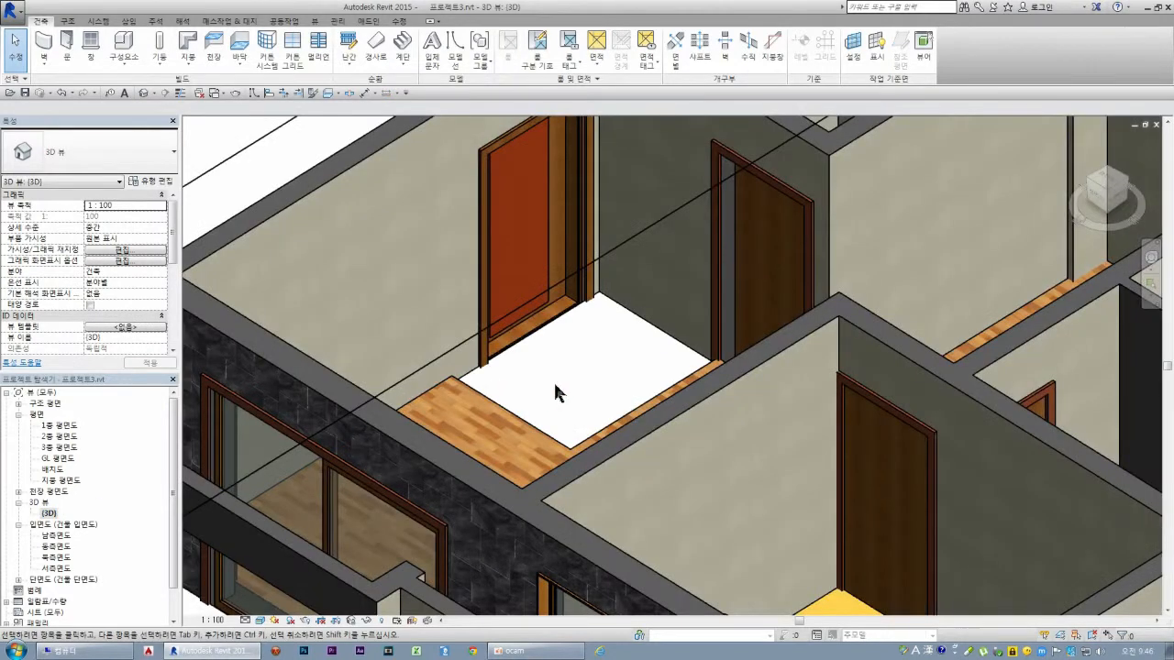
scroll(365, 290, "down", 3)
scroll(546, 239, "up", 2)
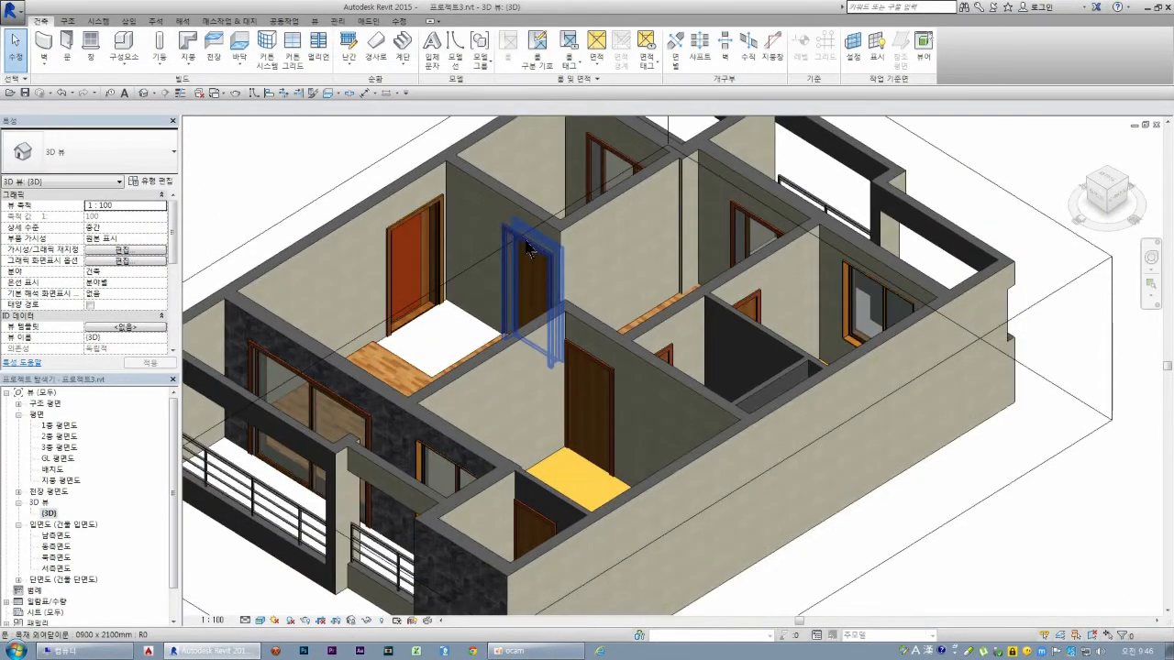
scroll(633, 266, "down", 2)
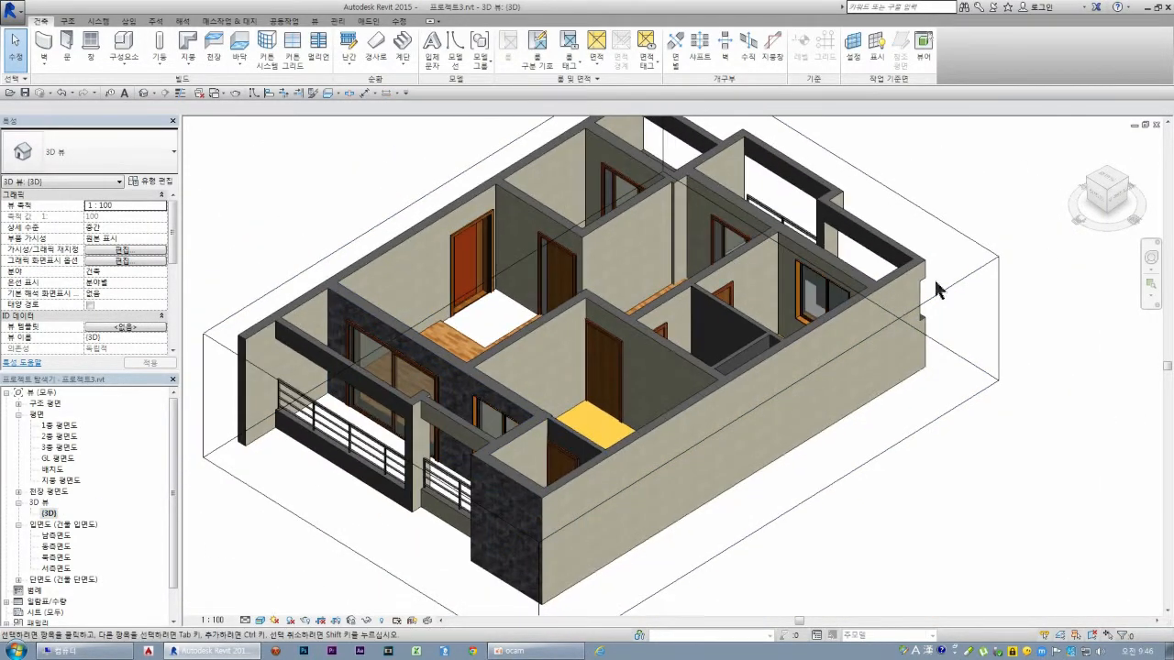
left_click_drag(1108, 199, 1053, 203)
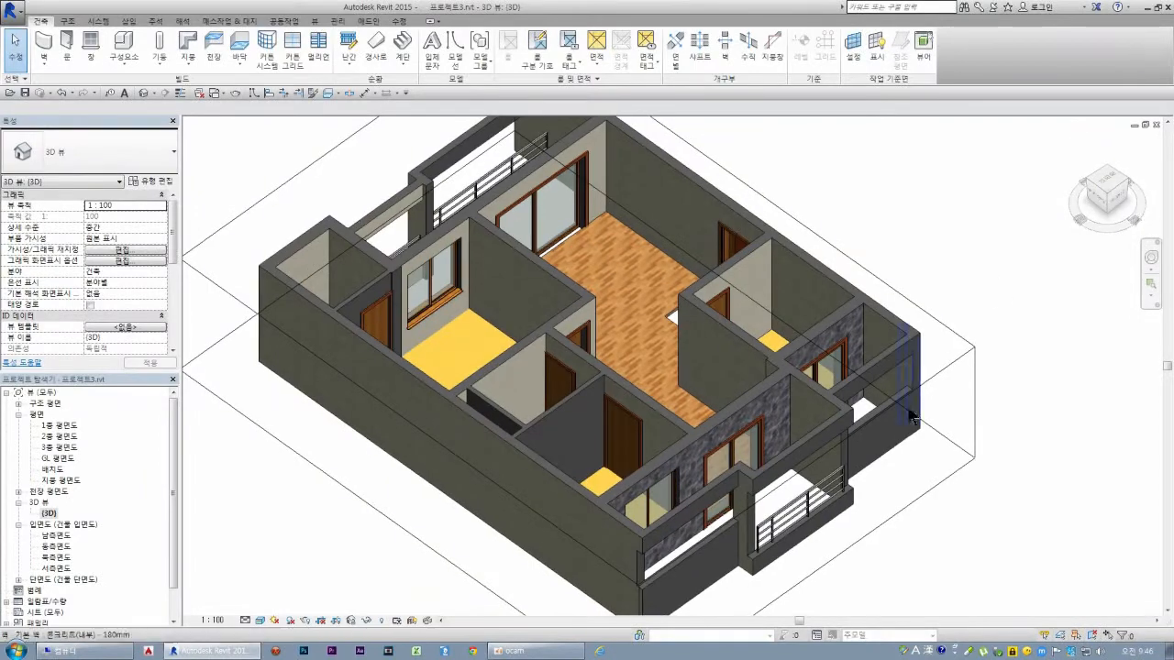
scroll(886, 447, "up", 3)
scroll(886, 447, "up", 5)
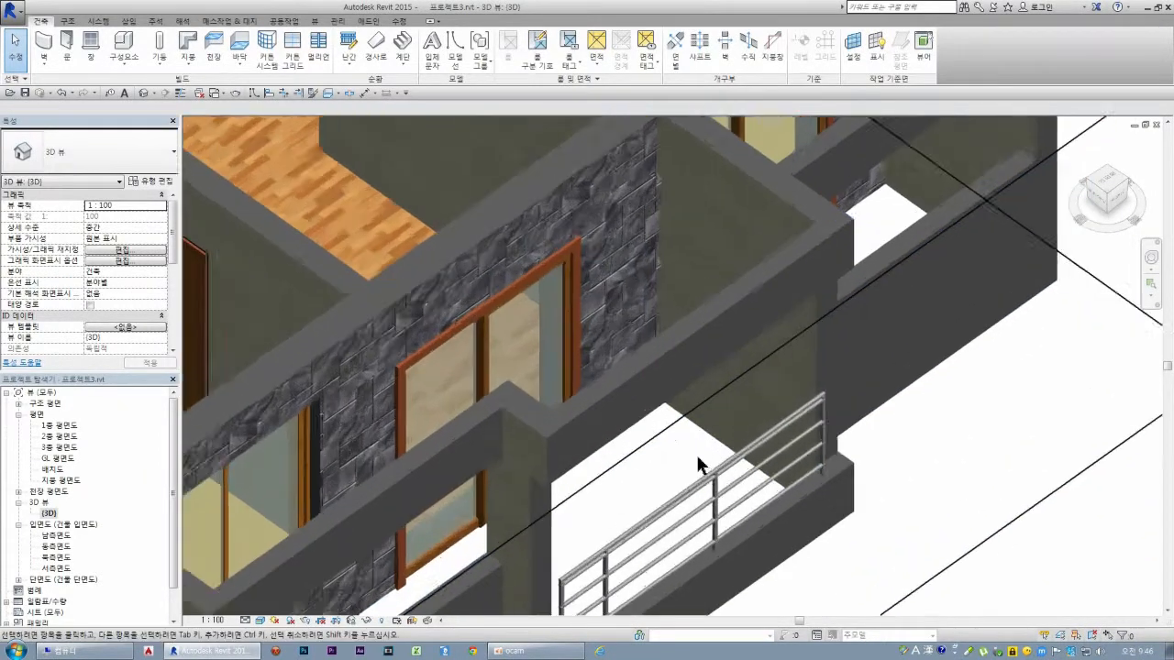
scroll(714, 444, "down", 4)
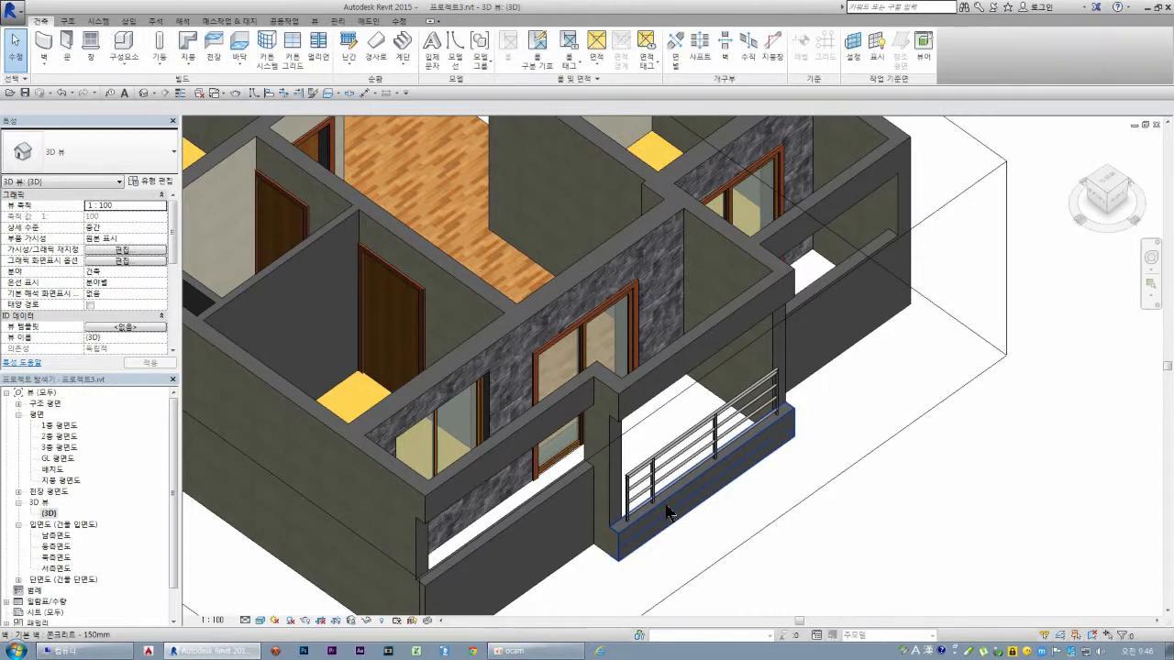
scroll(669, 513, "down", 4)
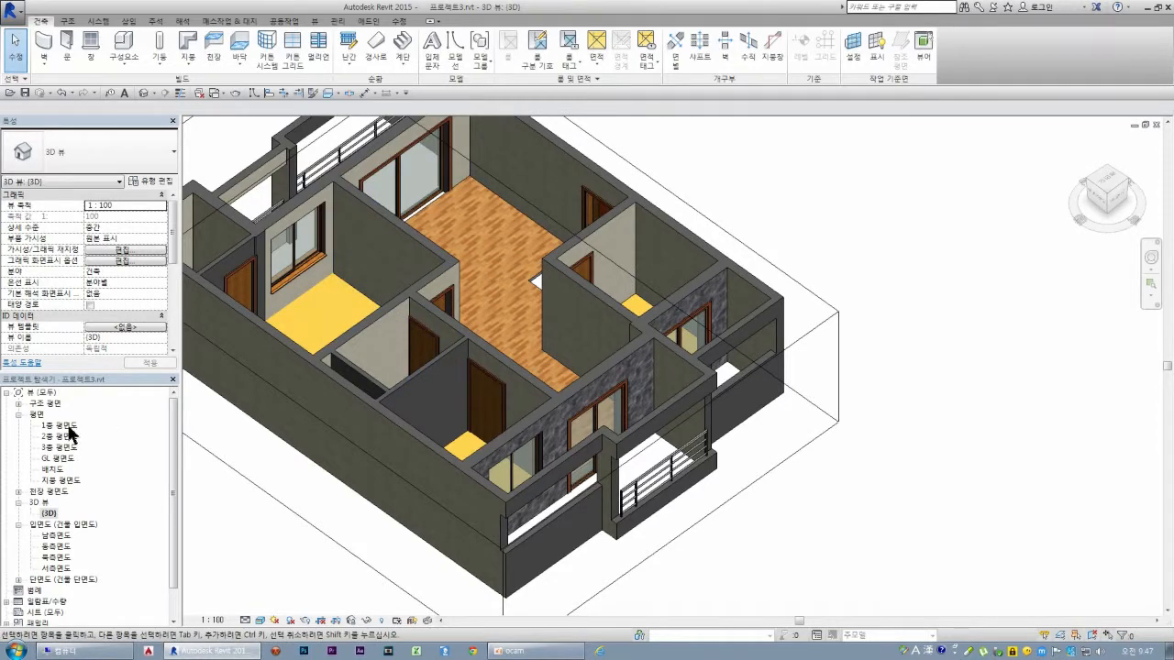
- Open the 1층 천장 평면도 ceiling plan, compare it with the 1층 평면도 floor plan, and return to the ceiling plan
left_click(18, 492)
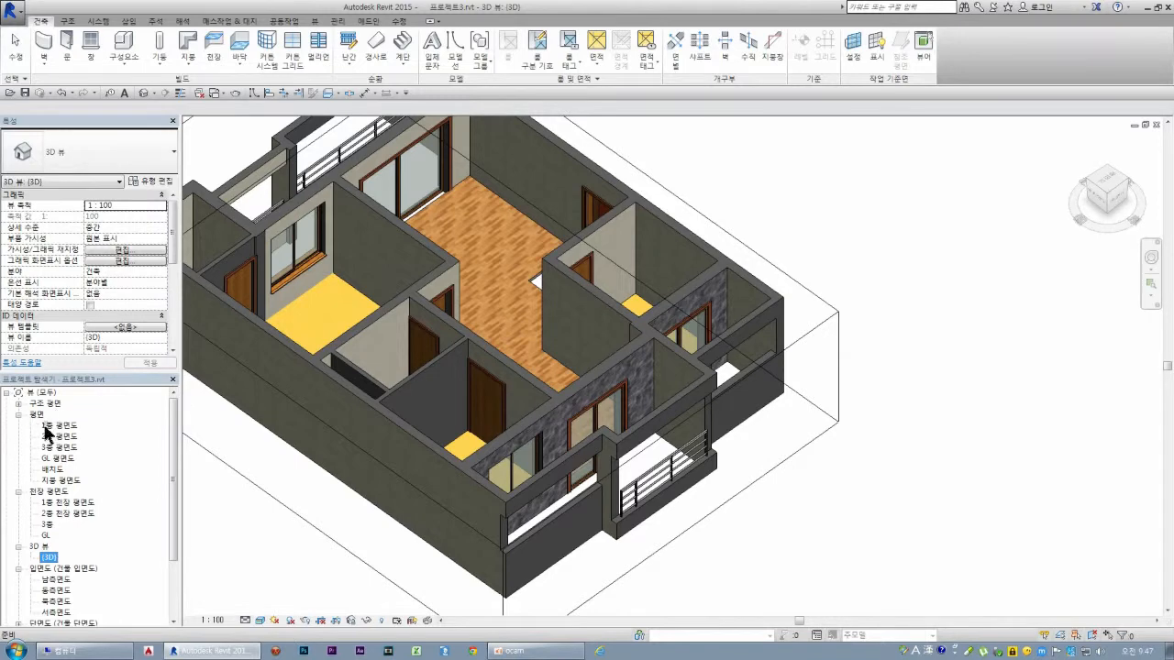
double_click(58, 503)
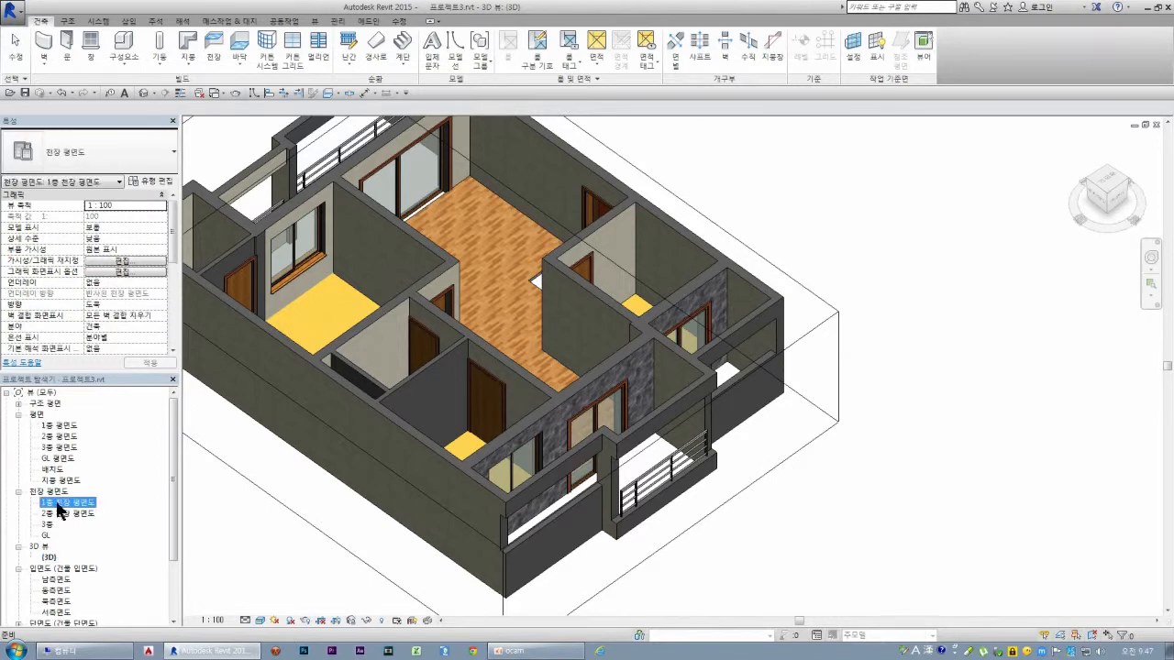
scroll(589, 376, "down", 2)
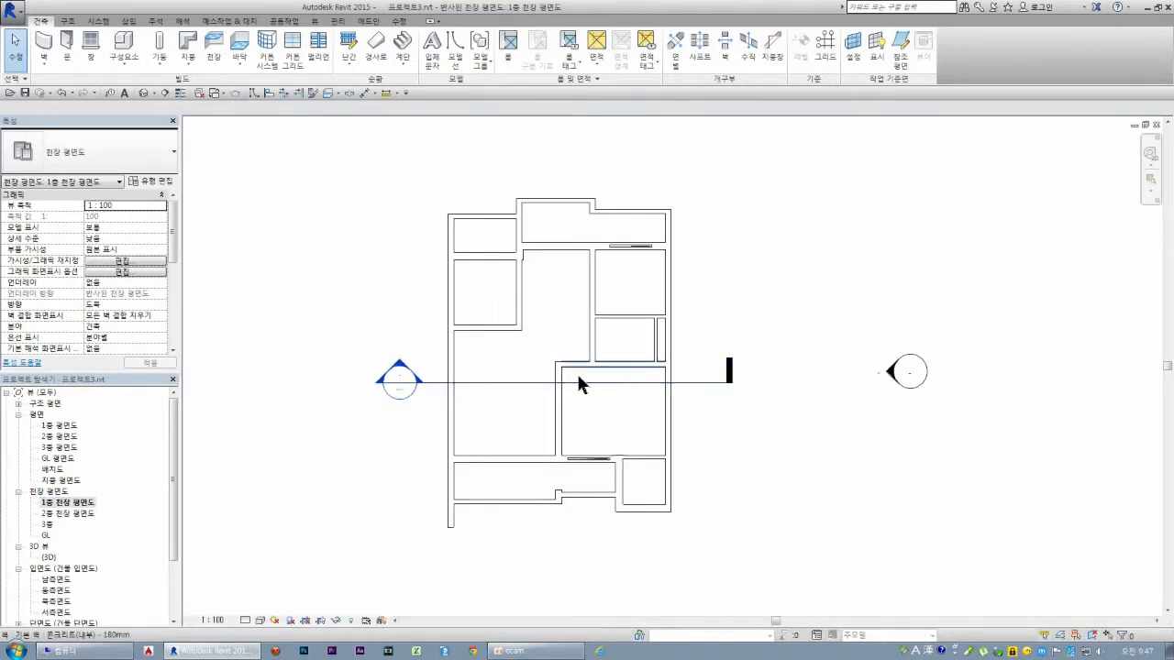
scroll(520, 380, "up", 2)
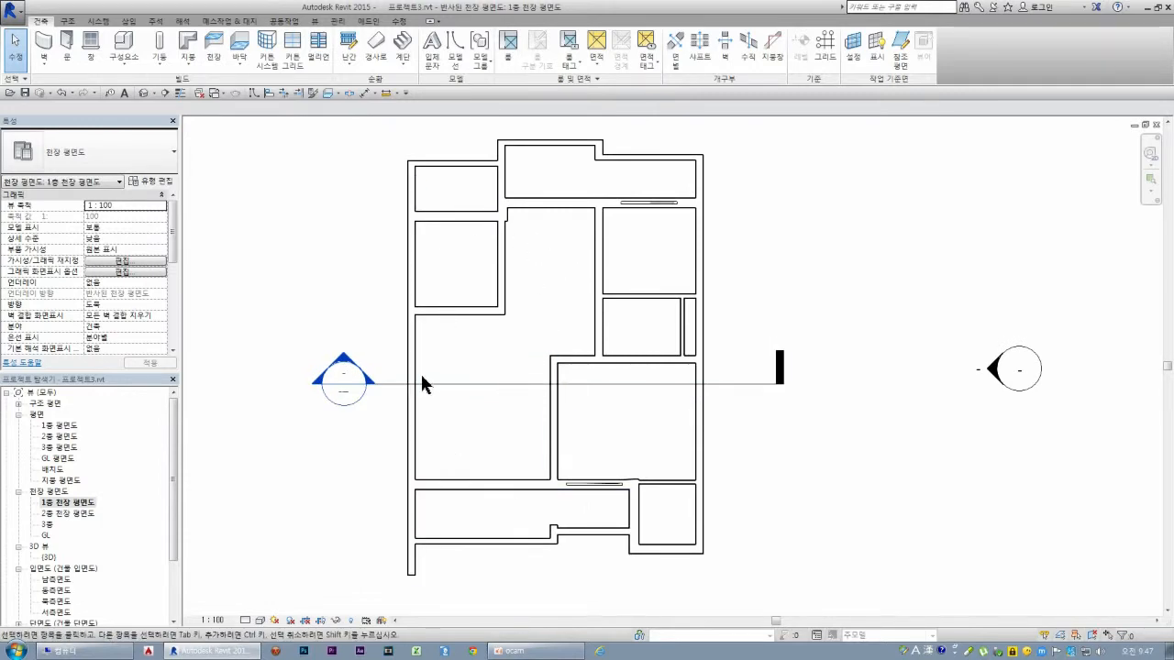
double_click(58, 427)
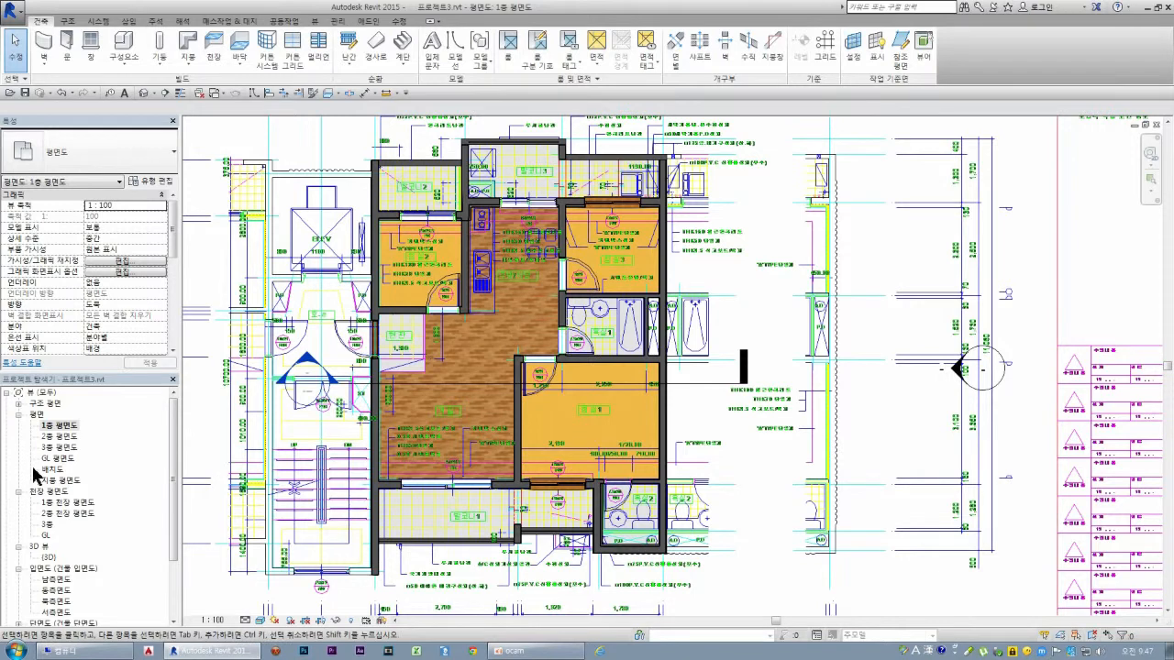
double_click(66, 503)
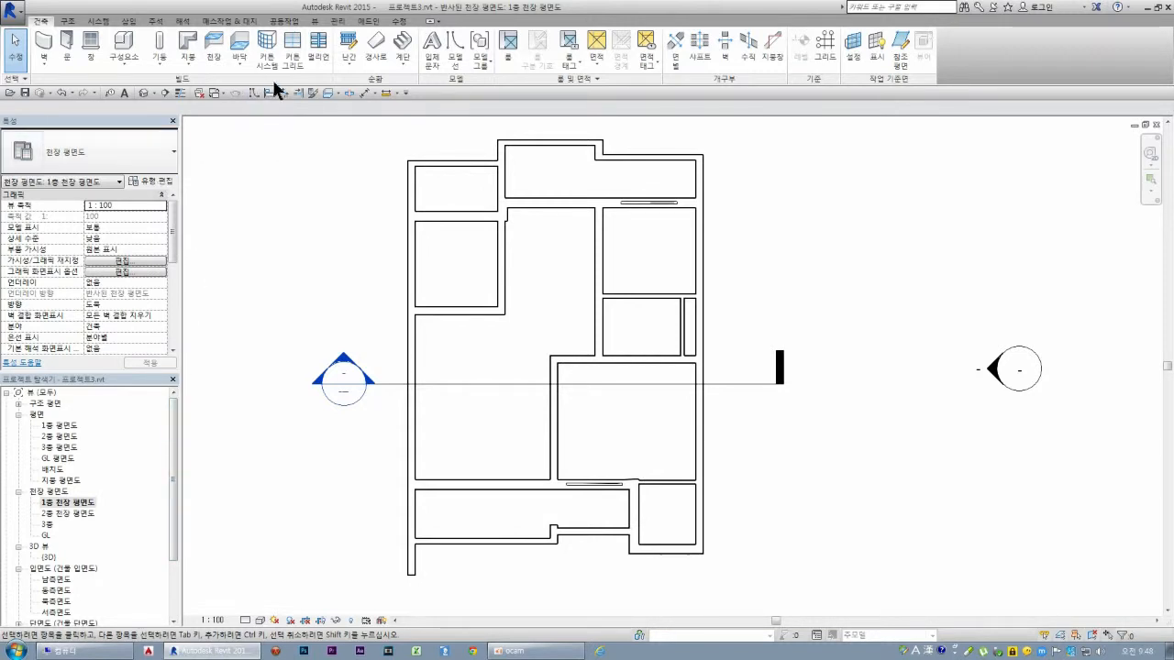
- Start the Ceiling tool and review the available ceiling types and the type properties of 600 x 1200mm 그리드
left_click(213, 52)
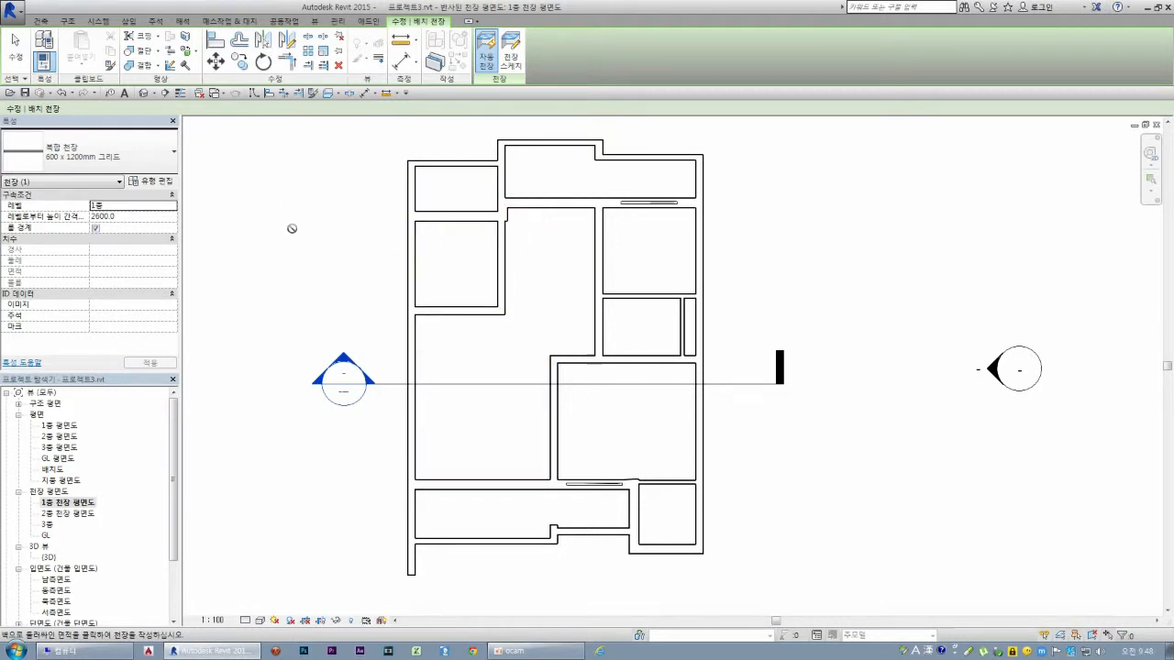
left_click(159, 161)
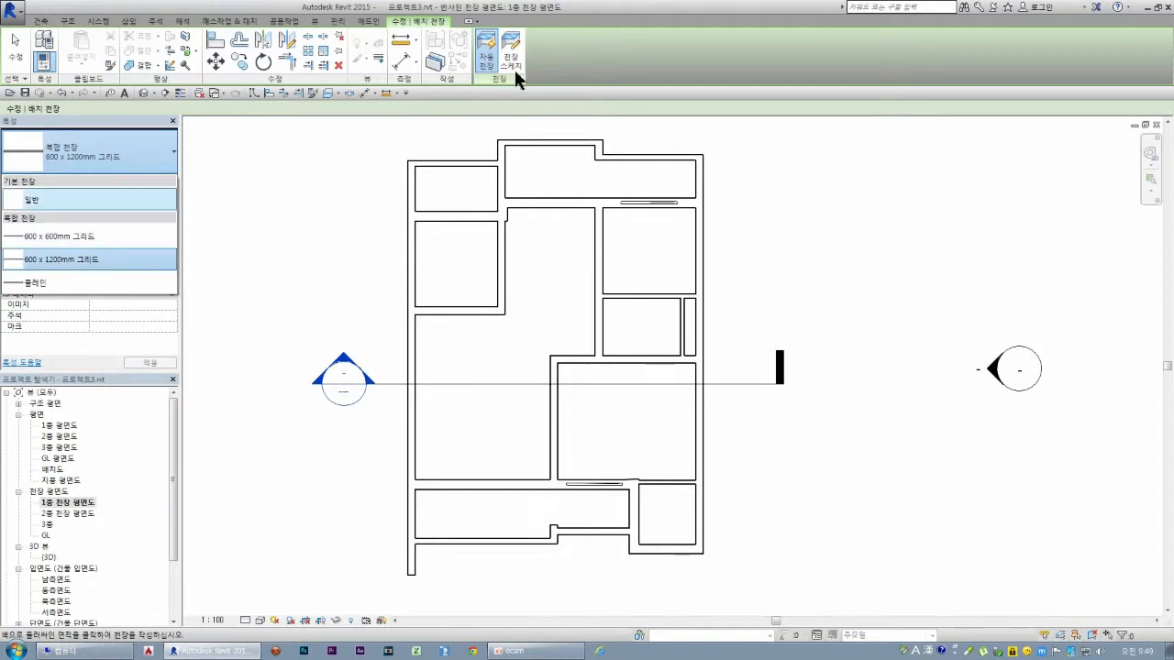
left_click(139, 148)
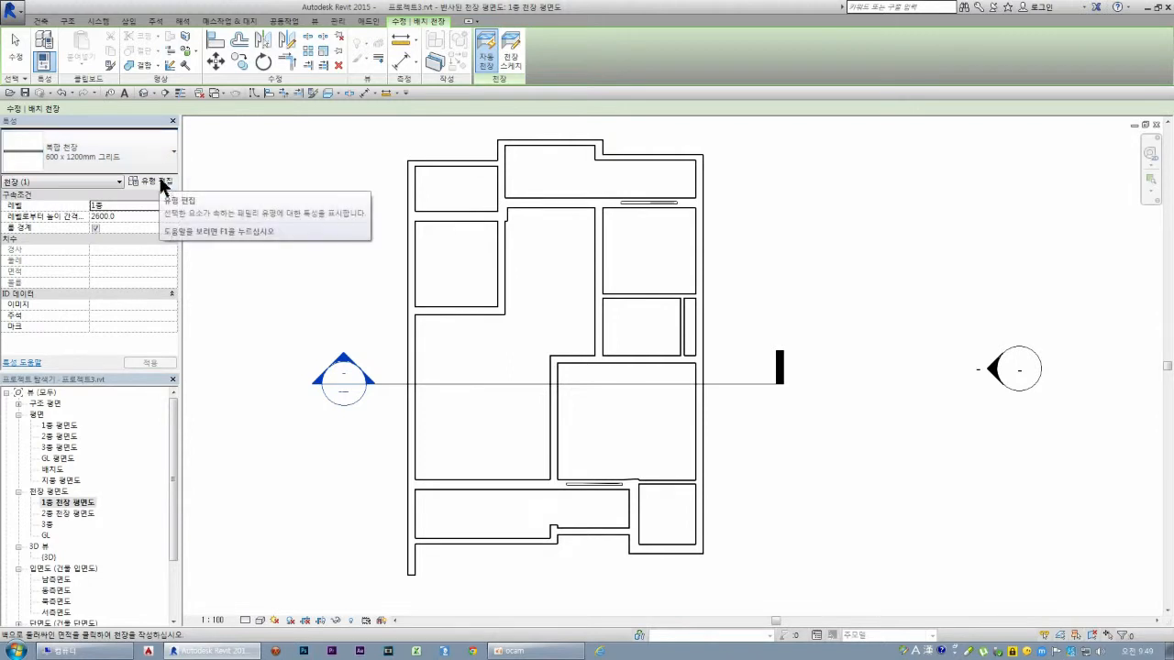
left_click(161, 180)
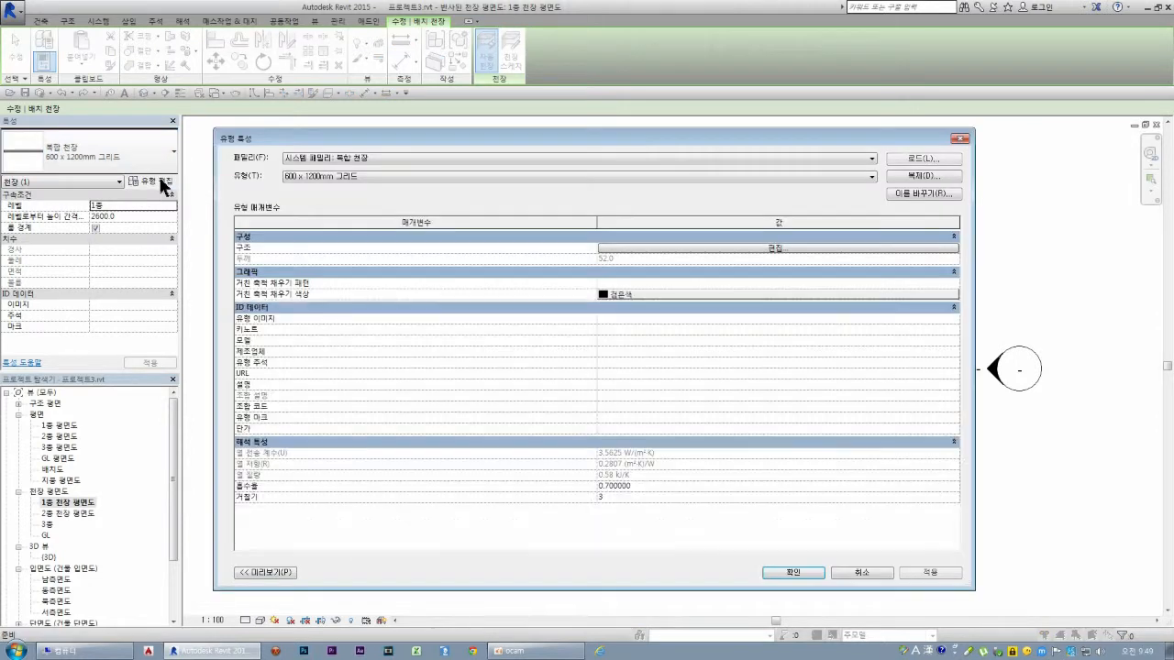
left_click(863, 572)
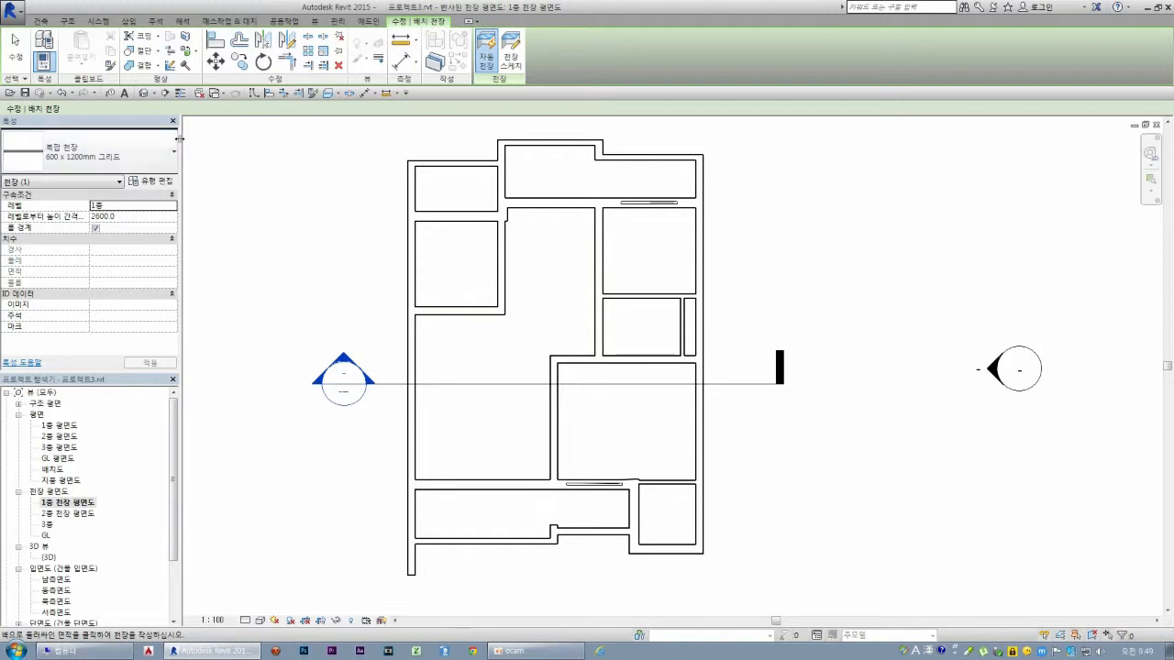
- Duplicate the 일반 type of the 기본 천장 system family as a new ceiling type named 일반 - 벽지마감
left_click(156, 182)
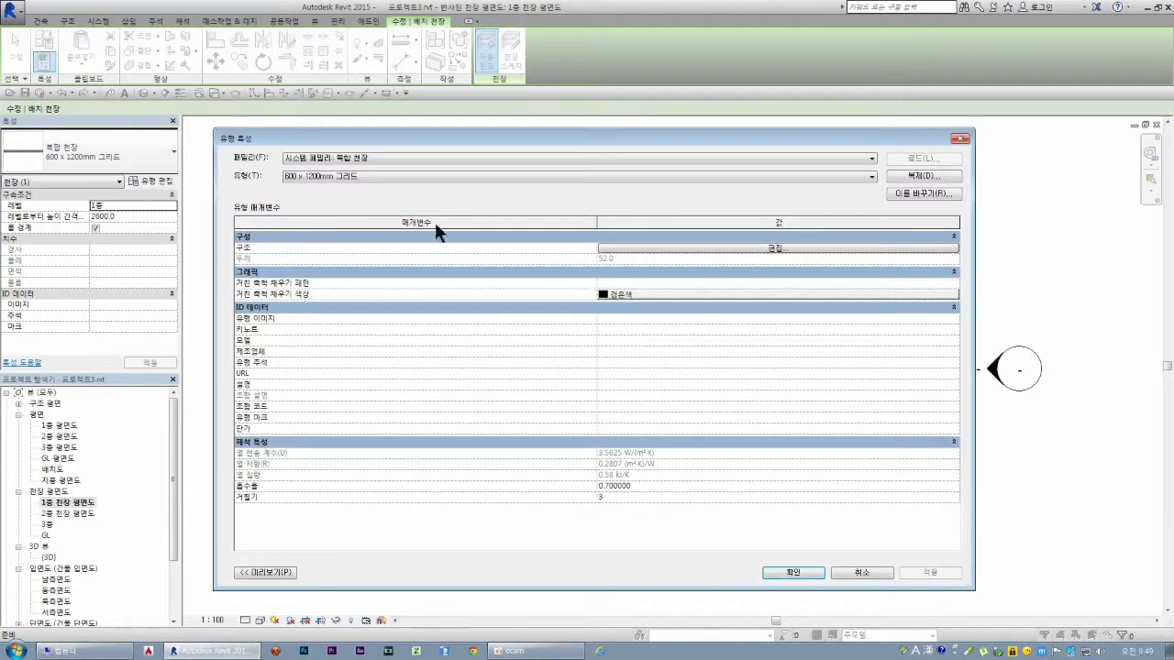
left_click(872, 161)
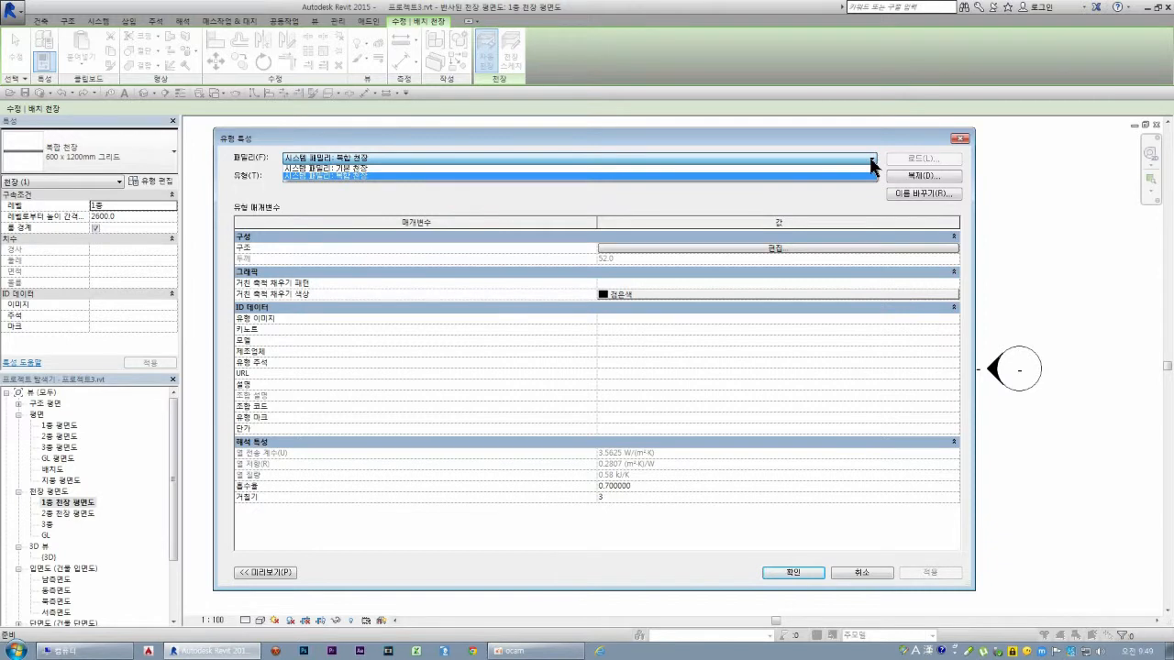
left_click(852, 169)
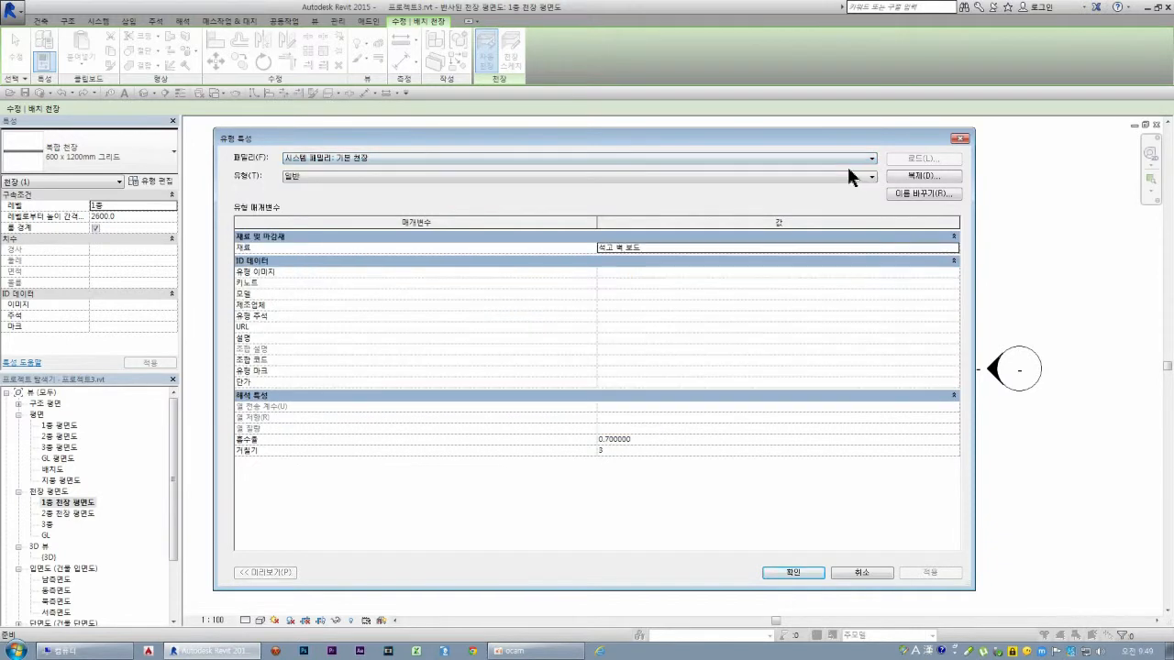
left_click(915, 177)
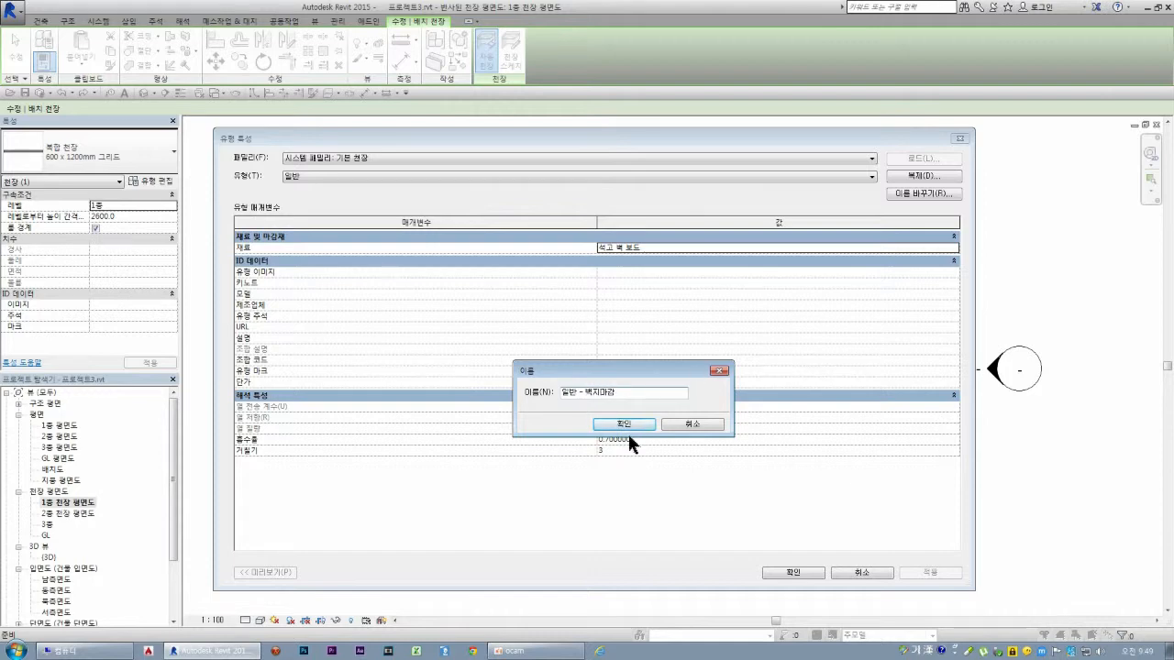
left_click(625, 425)
- Try to assign the 종이 material from the 기타 category of the AEC 재료 library to the 일반 - 벽지마감 type
left_click(656, 247)
left_click(954, 248)
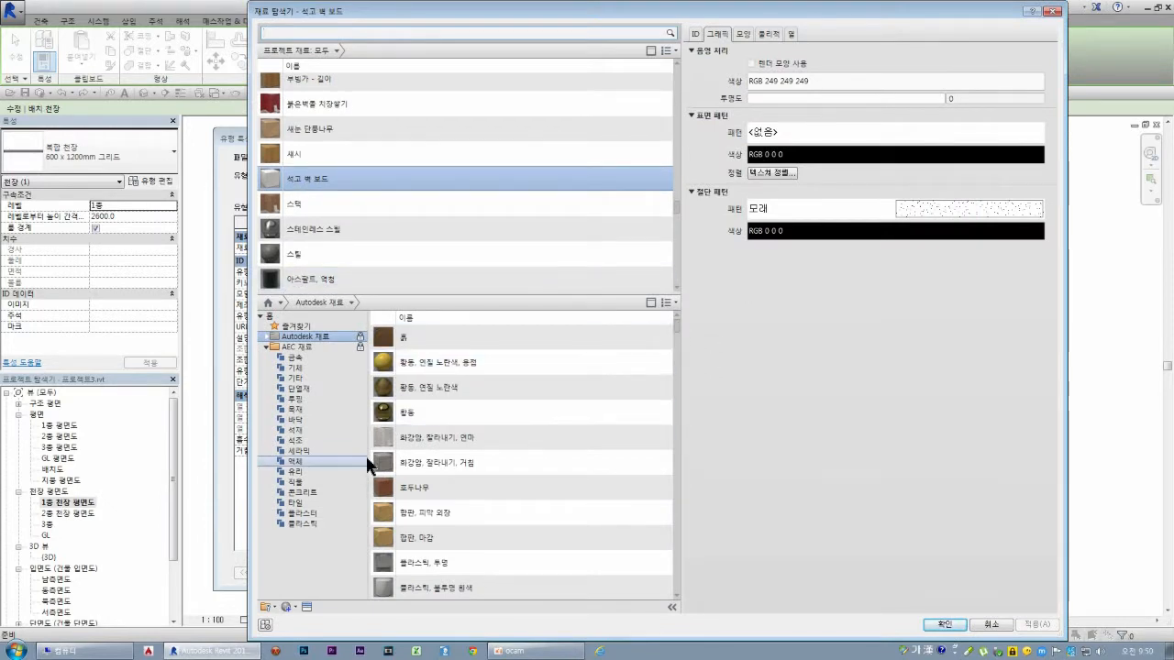
left_click(296, 481)
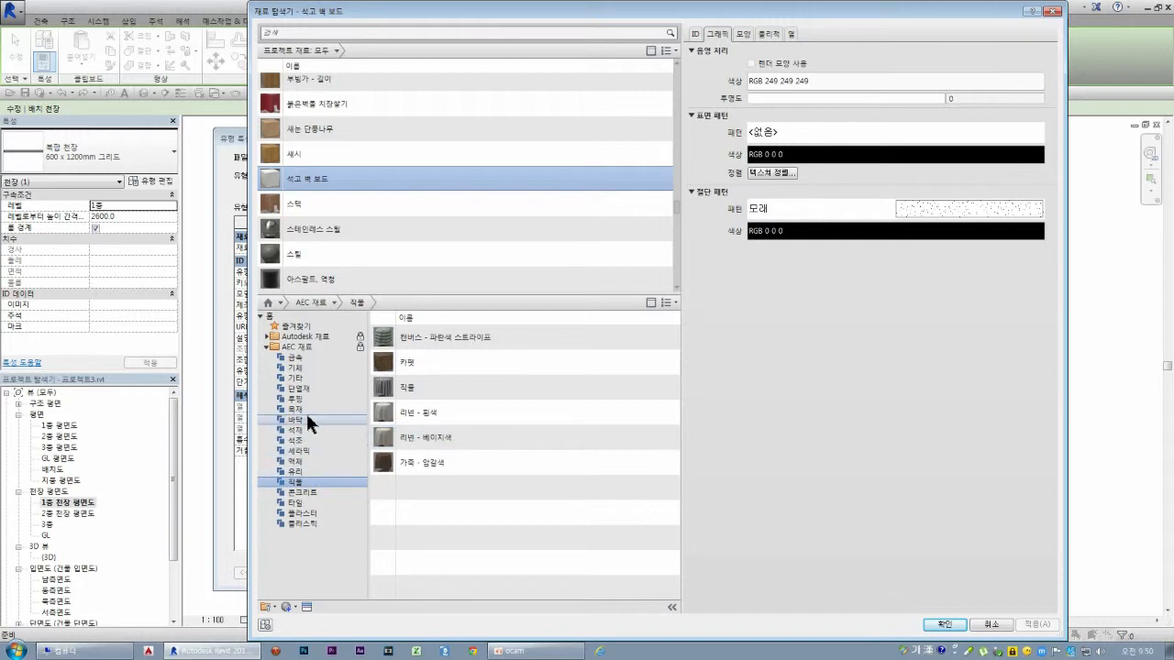
left_click(298, 377)
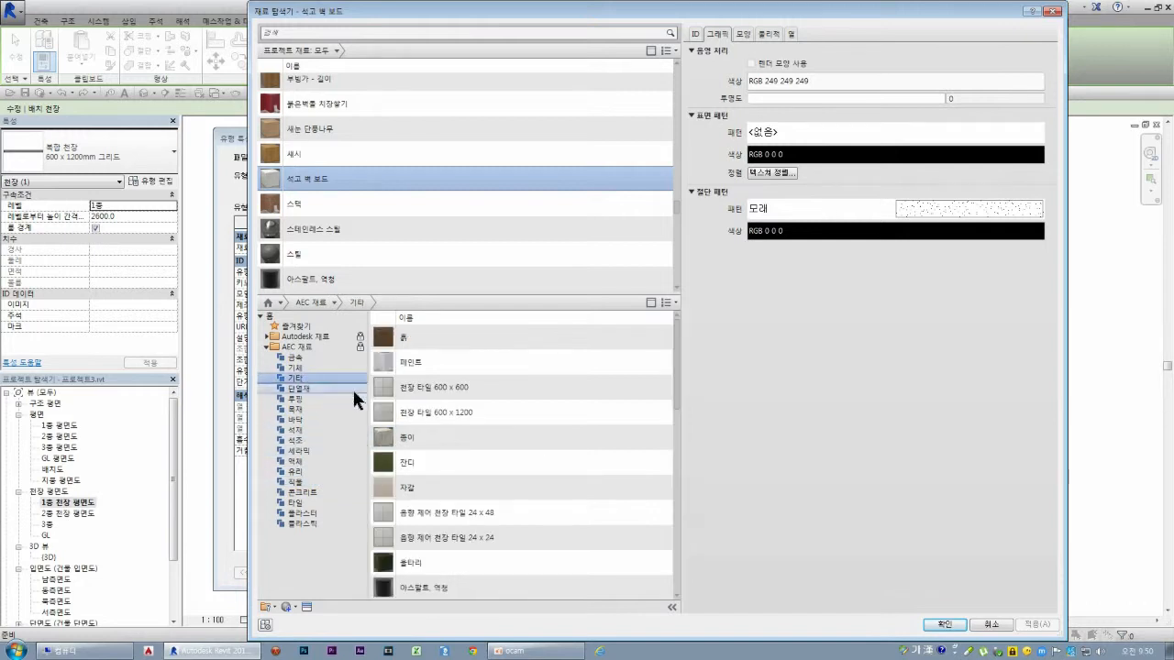
left_click(401, 436)
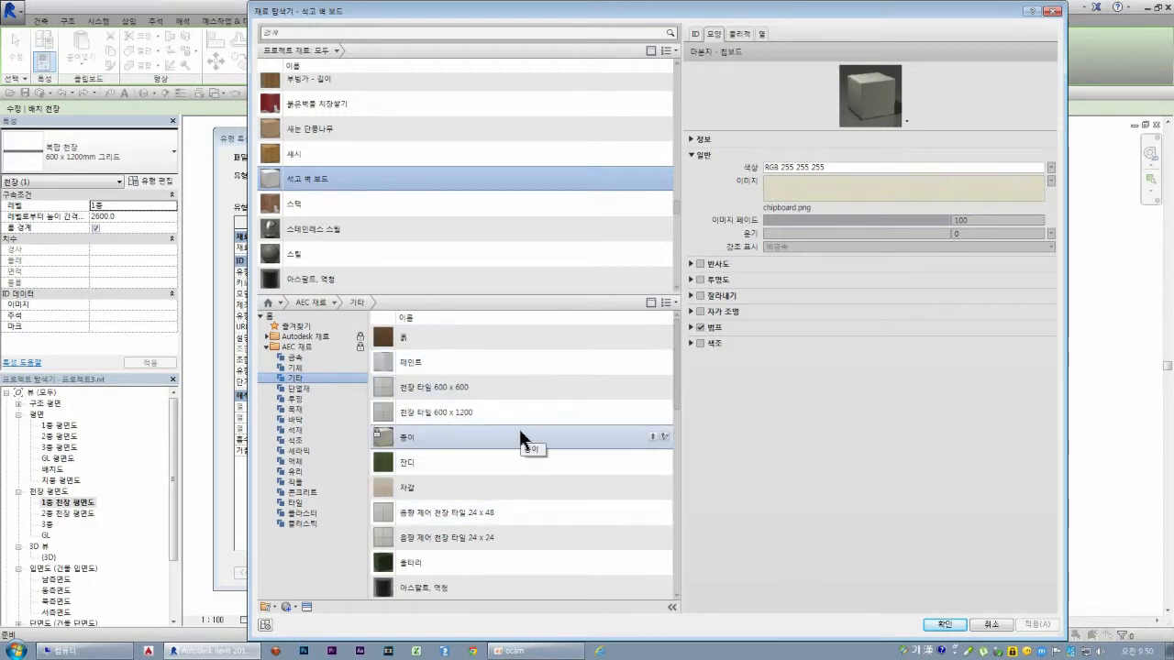
left_click(945, 625)
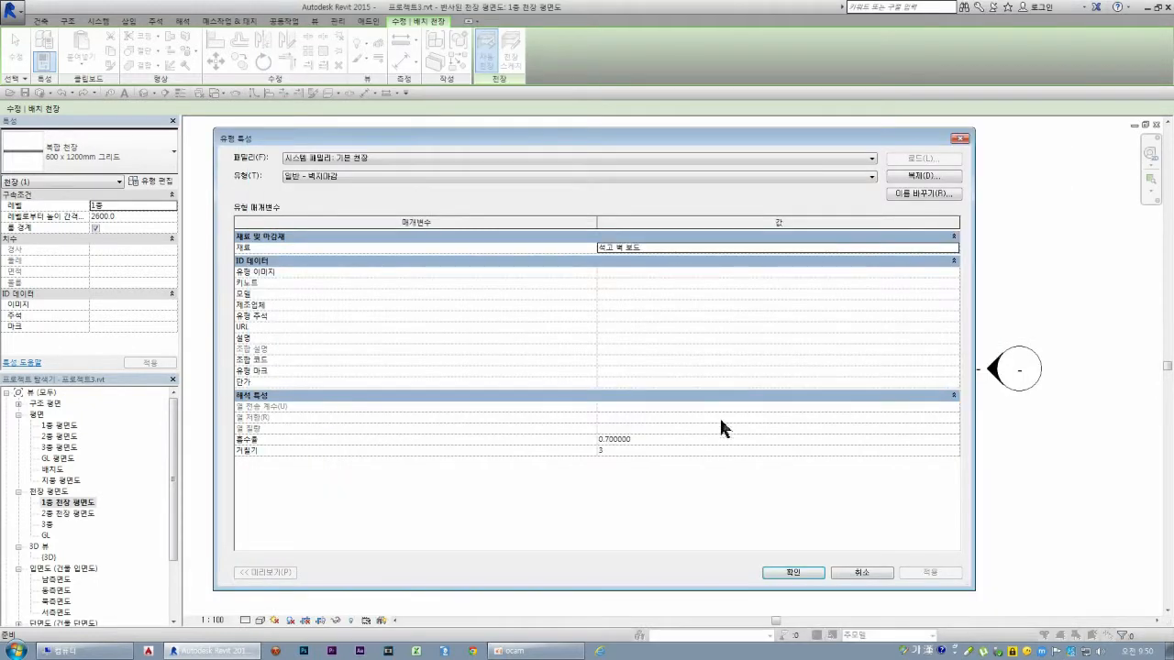
- Add 종이 from the AEC 재료 기타 library to the project, check its appearance, and assign it to the 일반 - 벽지마감 ceiling type
left_click(954, 247)
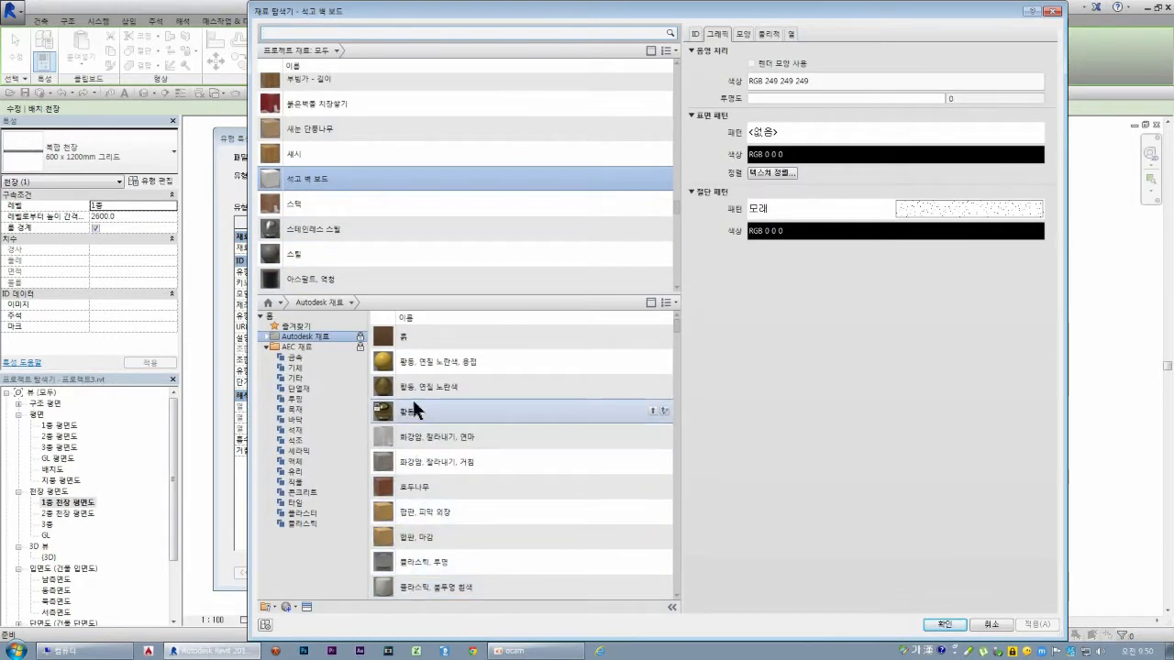
left_click(295, 378)
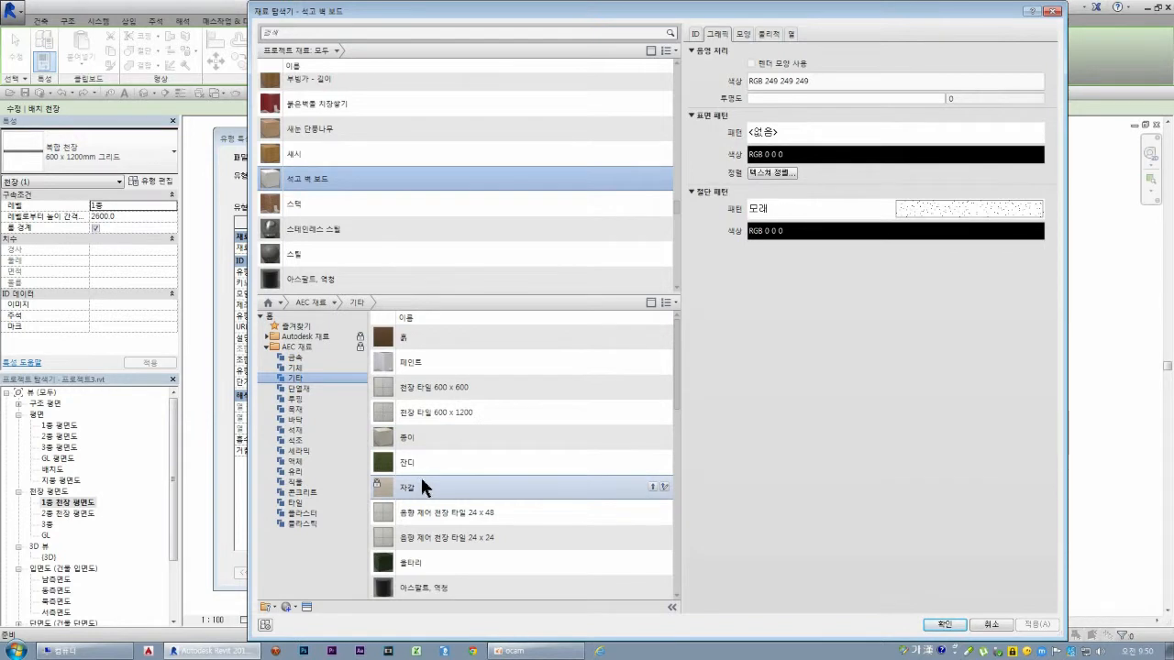
double_click(407, 437)
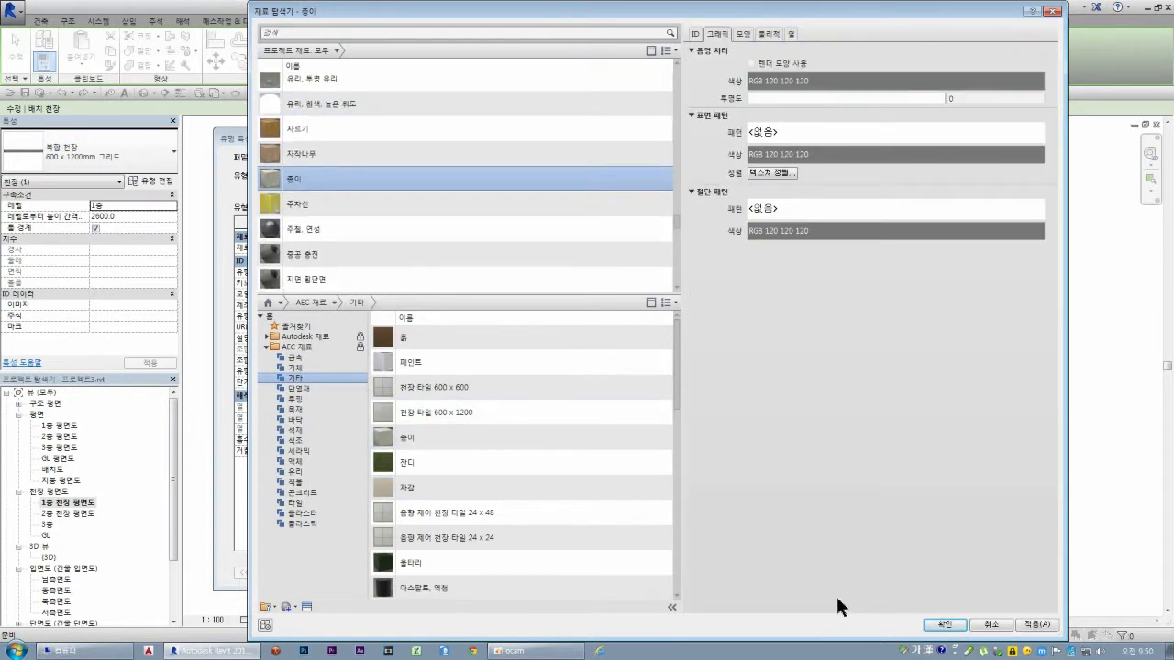
left_click(746, 34)
left_click(869, 95)
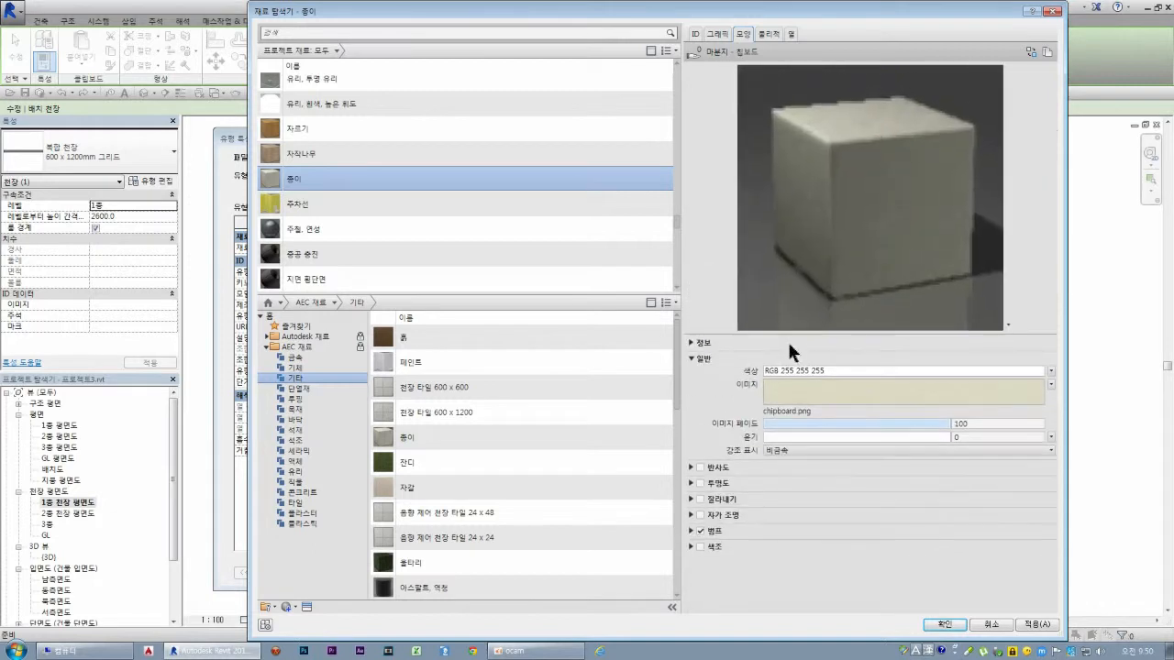
left_click(983, 624)
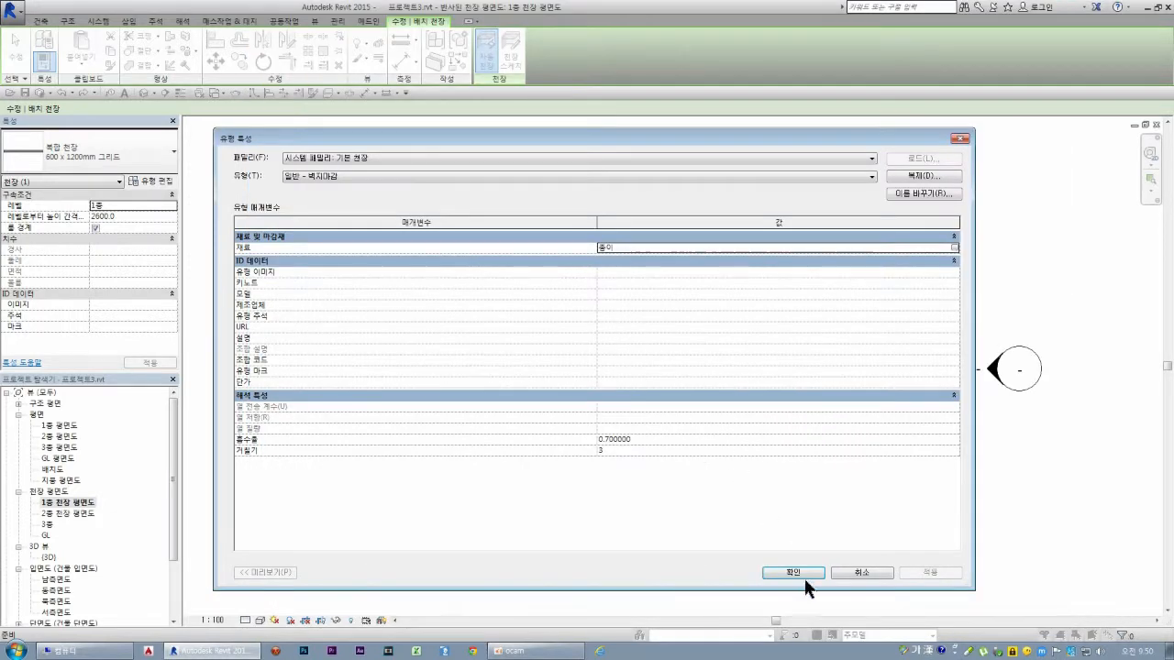
left_click(794, 572)
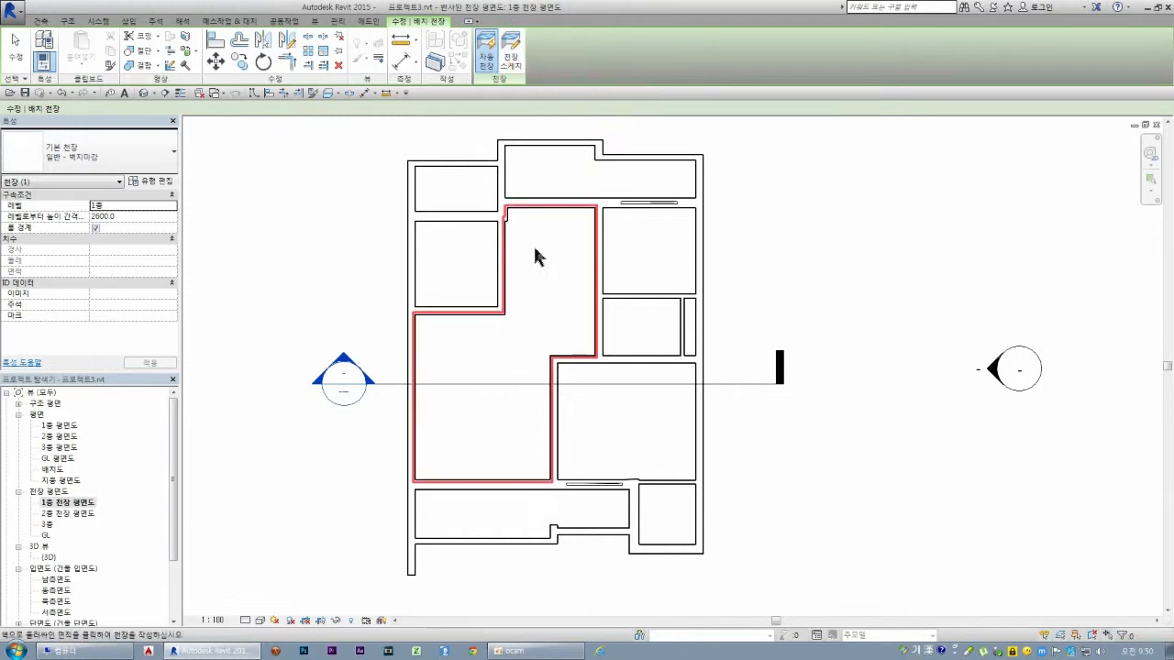
left_click(516, 57)
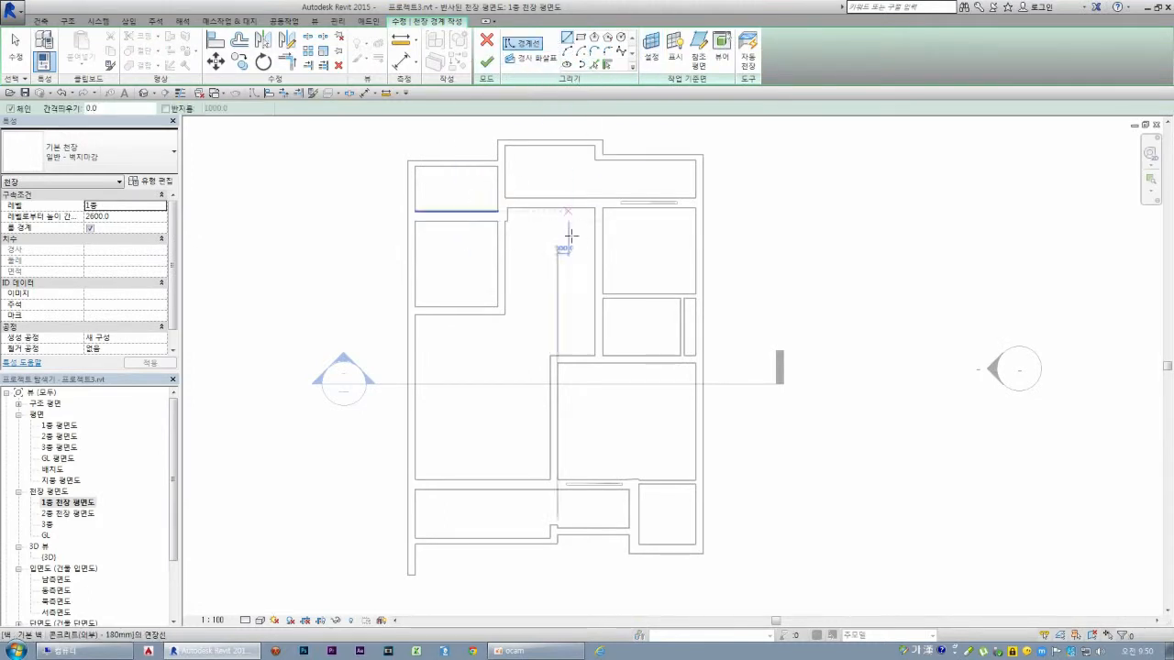
left_click(748, 53)
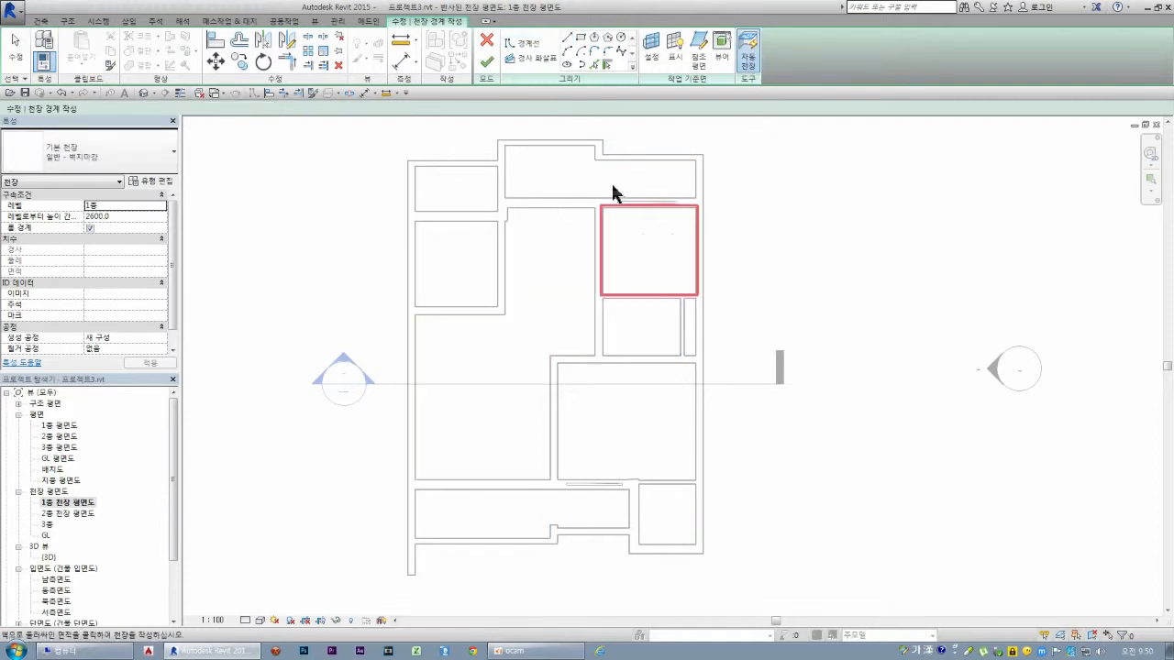
left_click(527, 278)
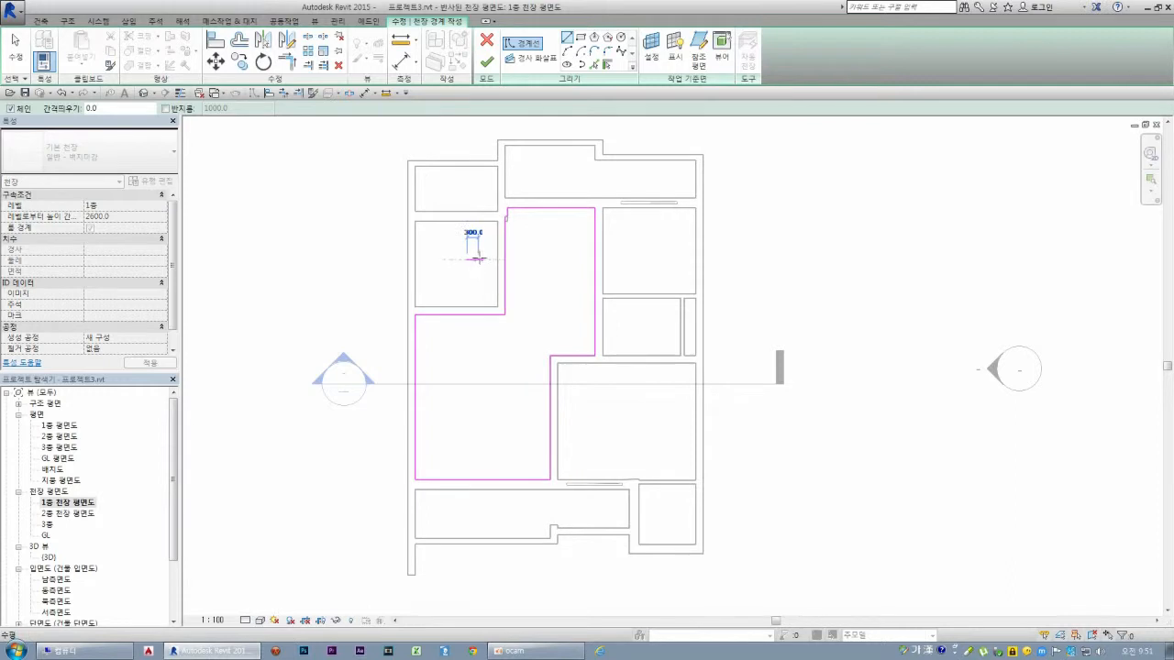
key("Escape")
key("Escape")
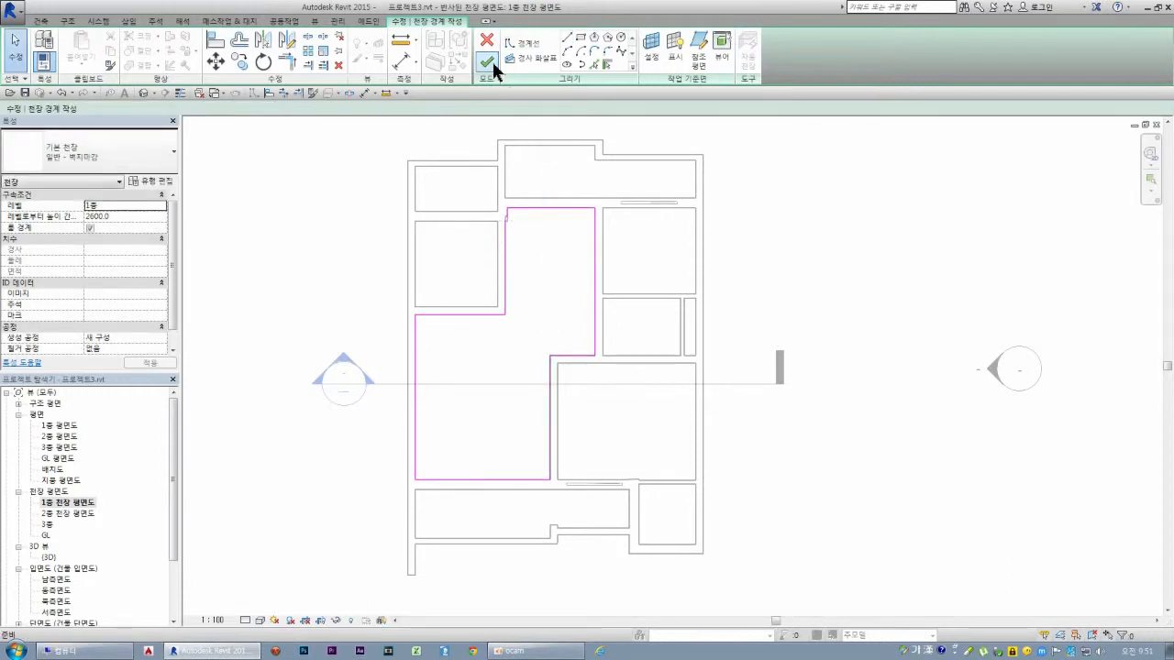
left_click(486, 41)
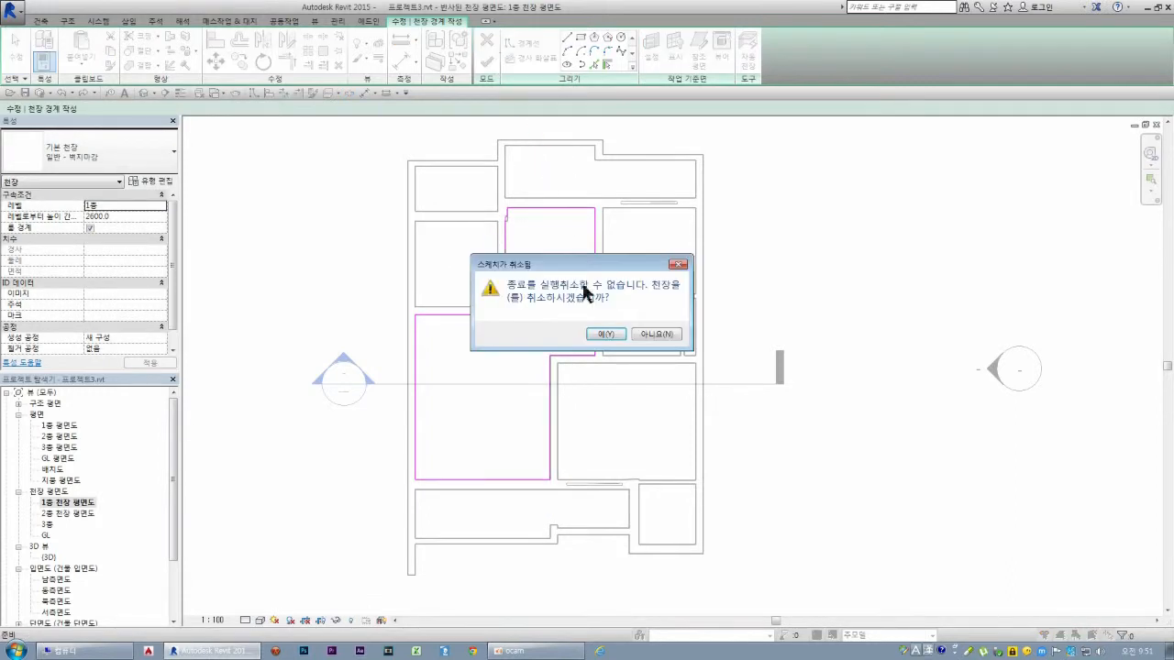
left_click(605, 334)
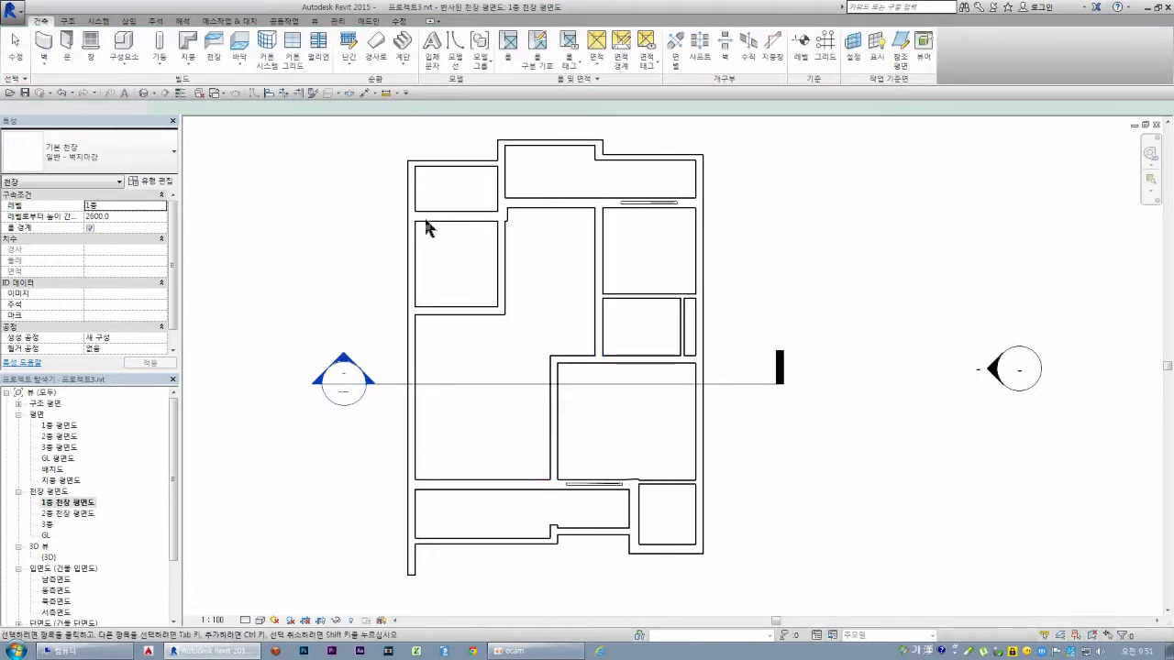
- Place a 일반 - 벽지마감 automatic ceiling on level 1층 within the walls of the large central living area
left_click(224, 43)
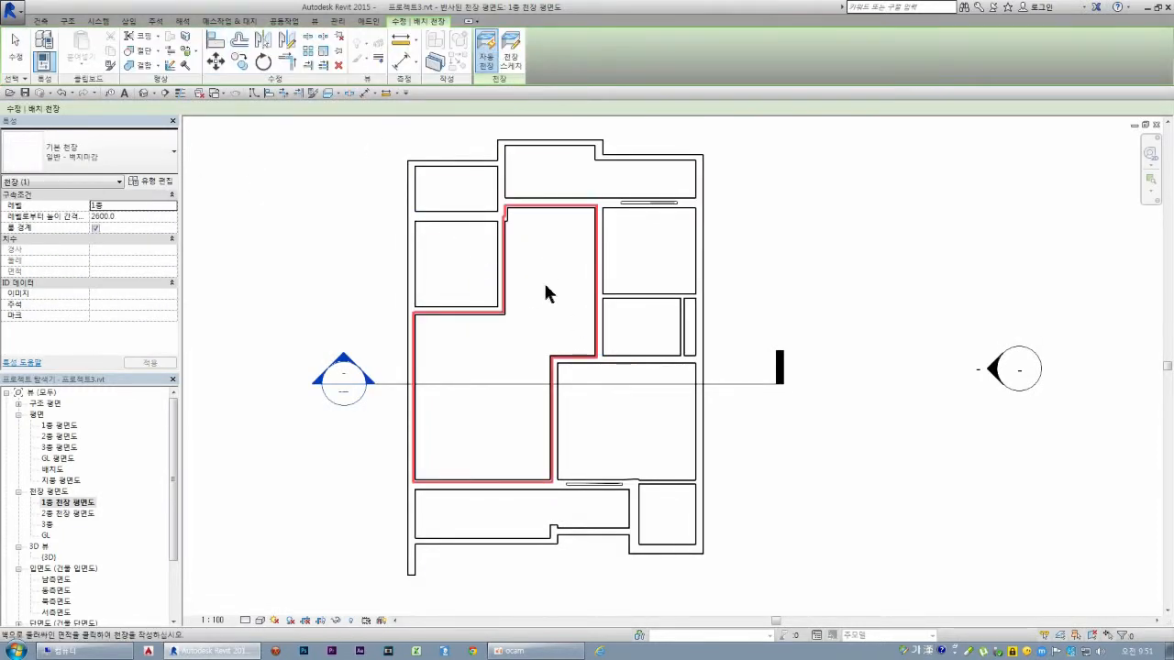
left_click(575, 308)
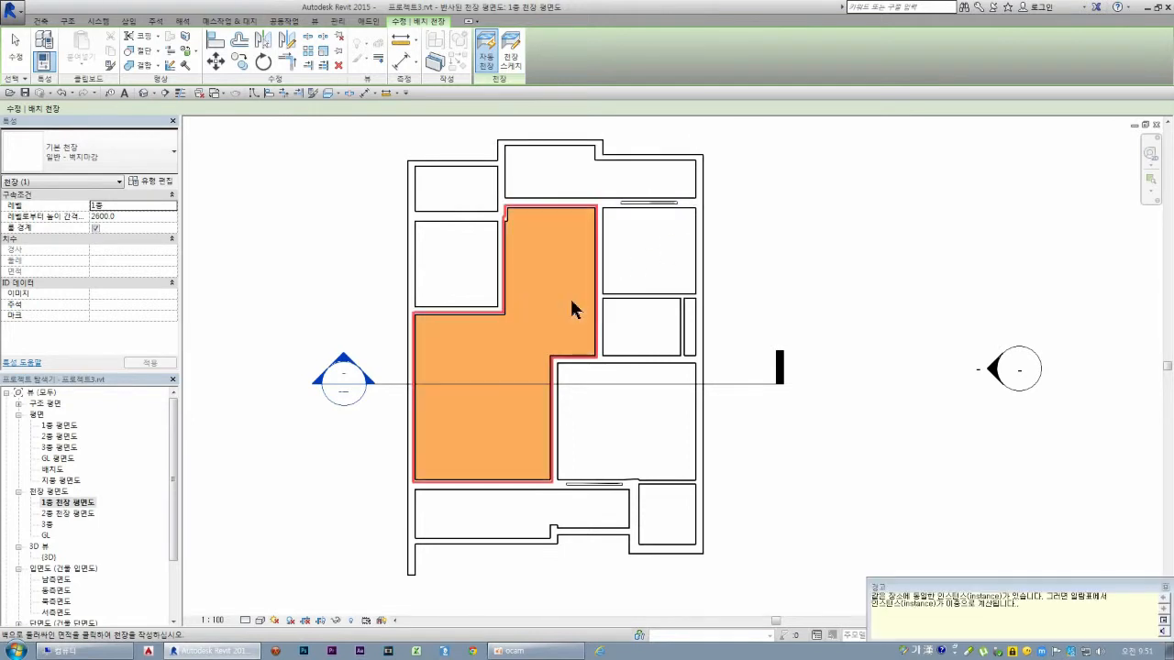
left_click(1165, 587)
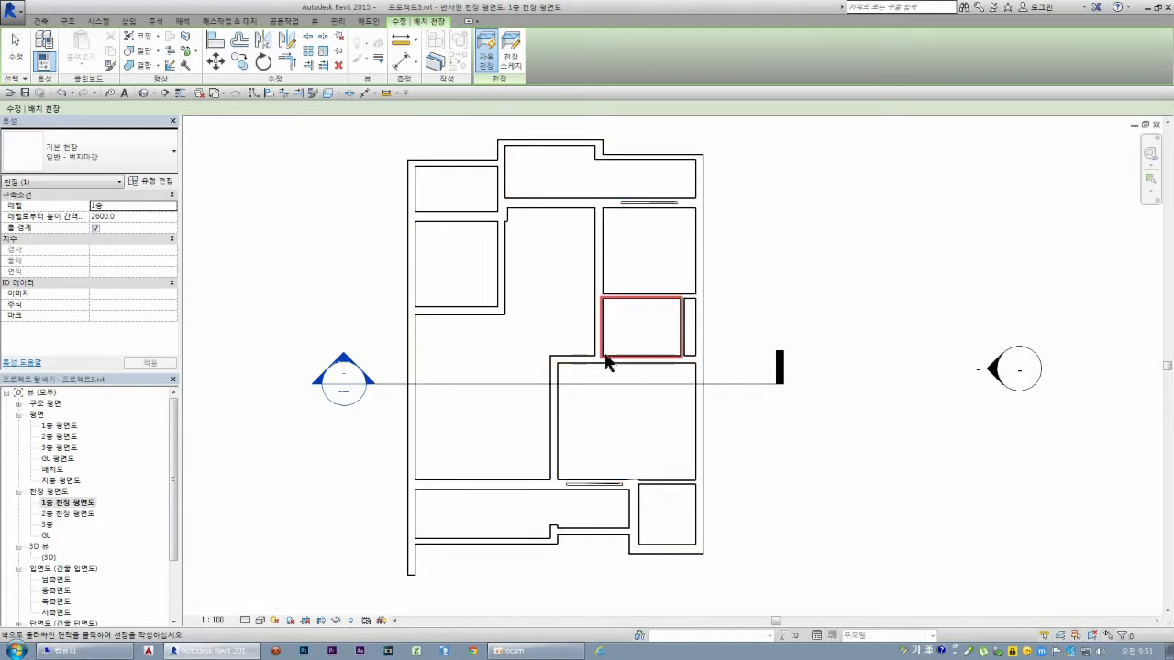
key("Escape")
key("Escape")
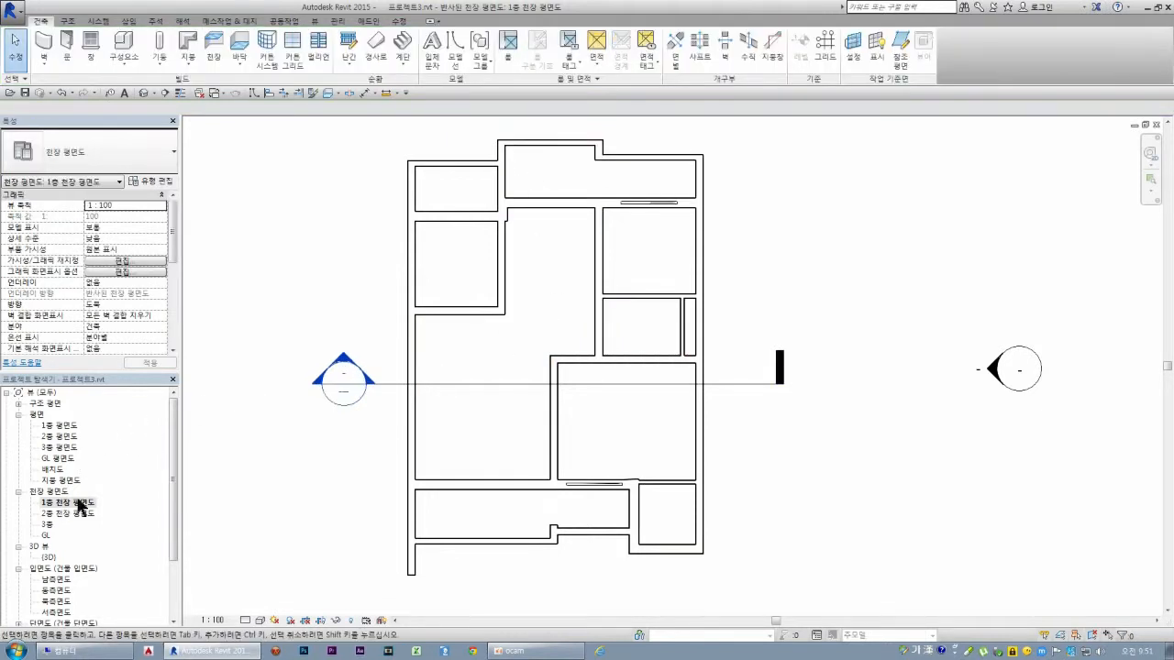
- Open the {3D} view and delete the ceiling over the small room beside the narrow shaft
double_click(49, 557)
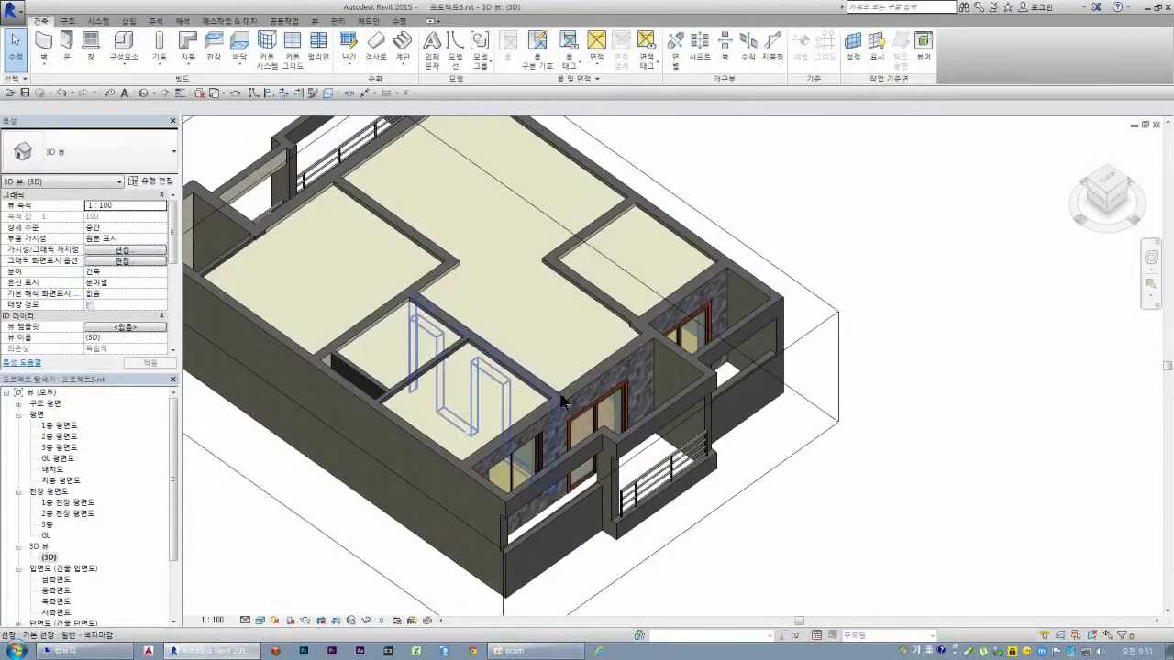
left_click(434, 321)
key("Delete")
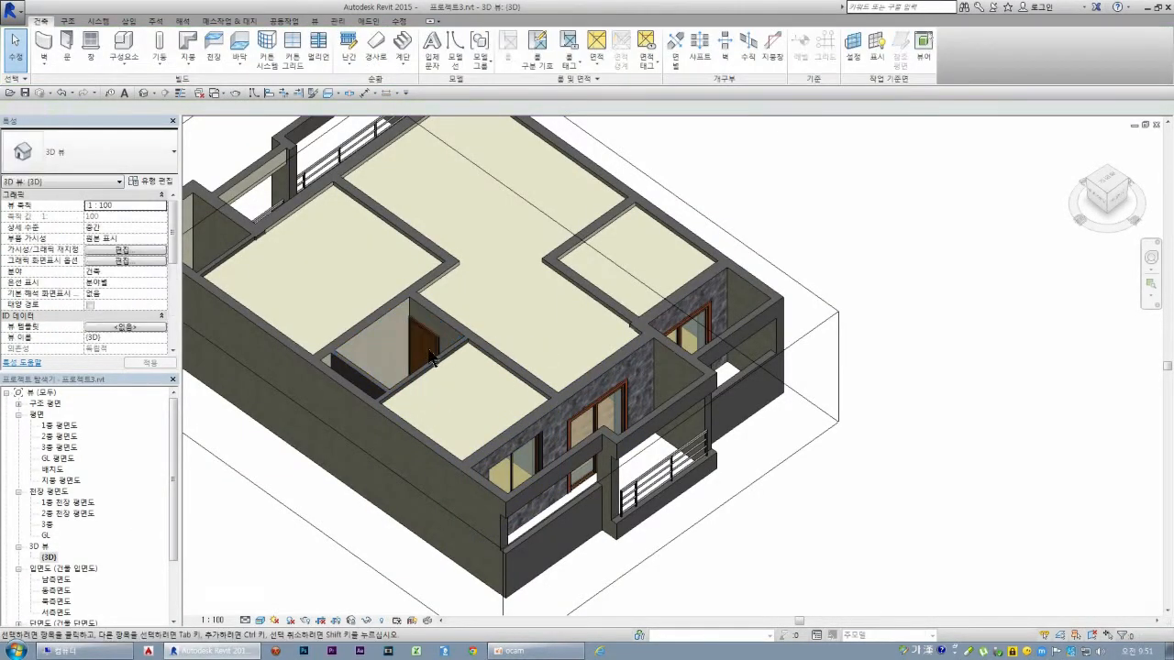
- Delete the ceiling over the central living area to look inside, and undo that deletion
left_click(576, 292)
key("Escape")
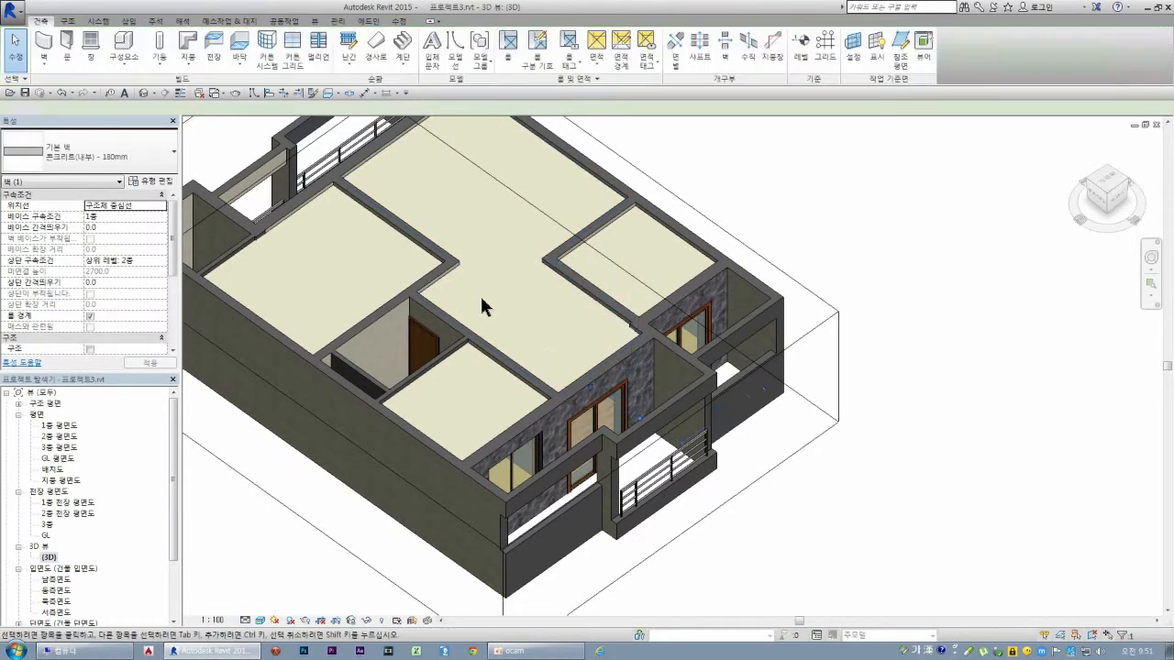
left_click(544, 270)
key("Delete")
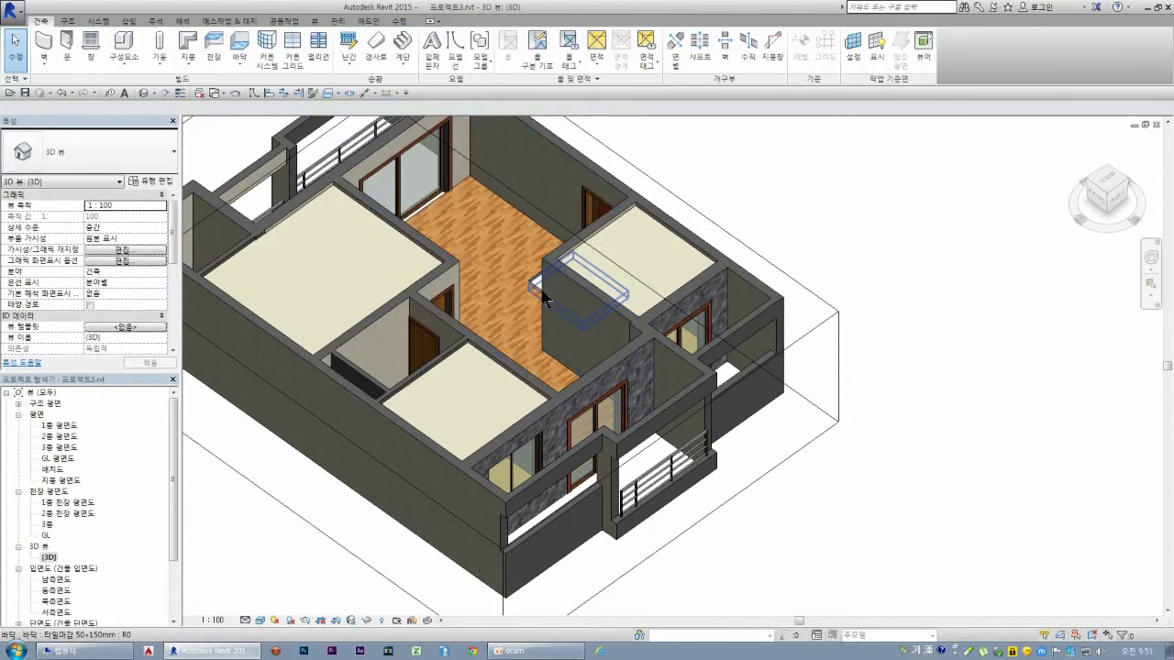
key("ctrl+z")
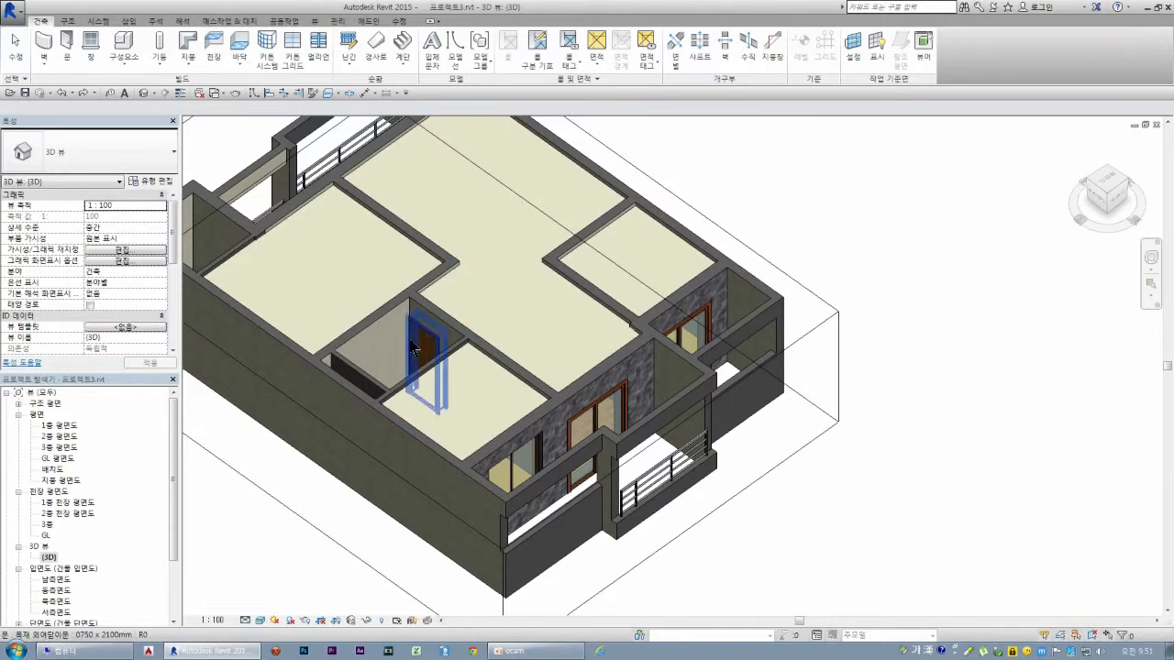
scroll(553, 395, "down", 1)
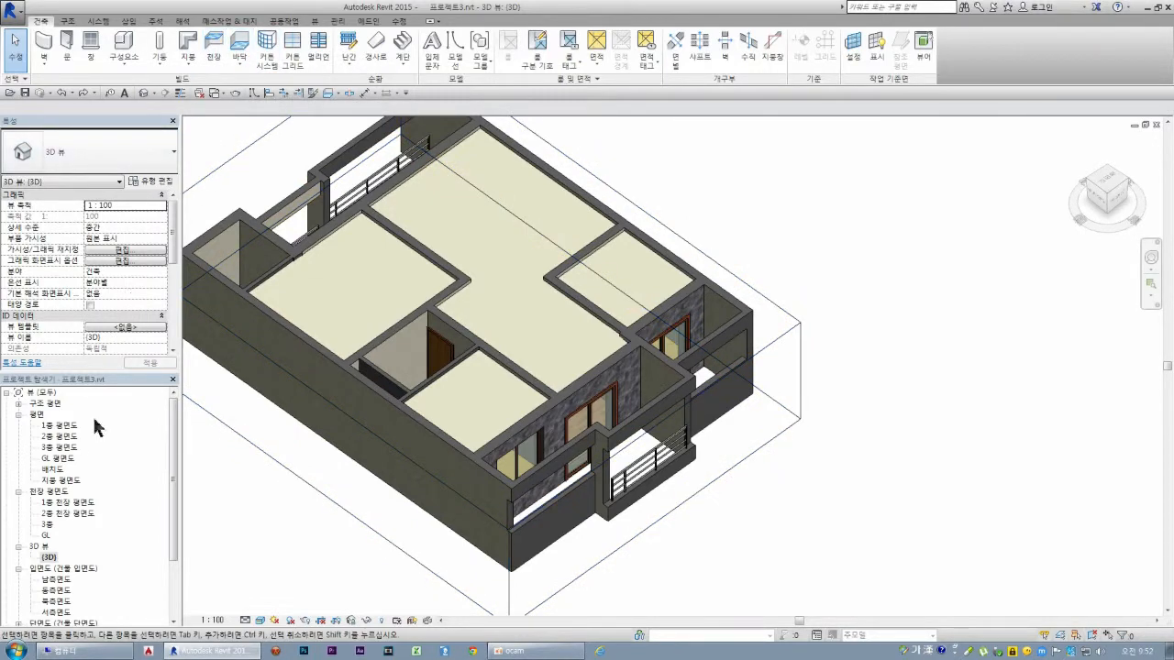
- Open the 1층 천장 평면도 ceiling plan and switch its visual style to a shaded display
left_click(218, 47)
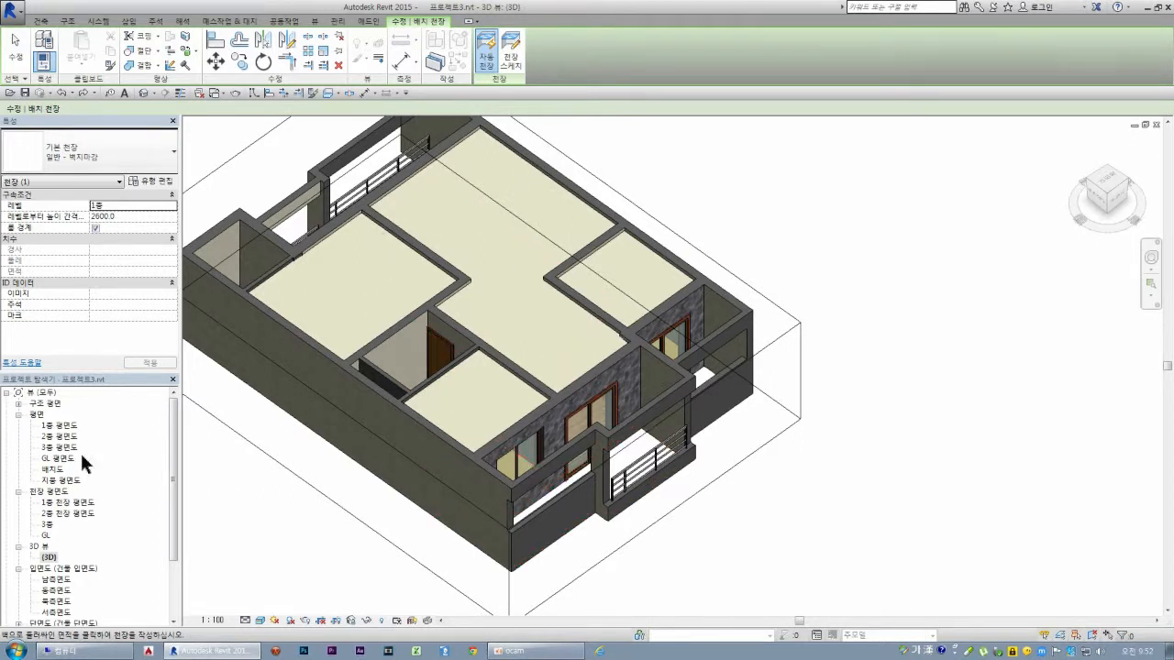
double_click(67, 507)
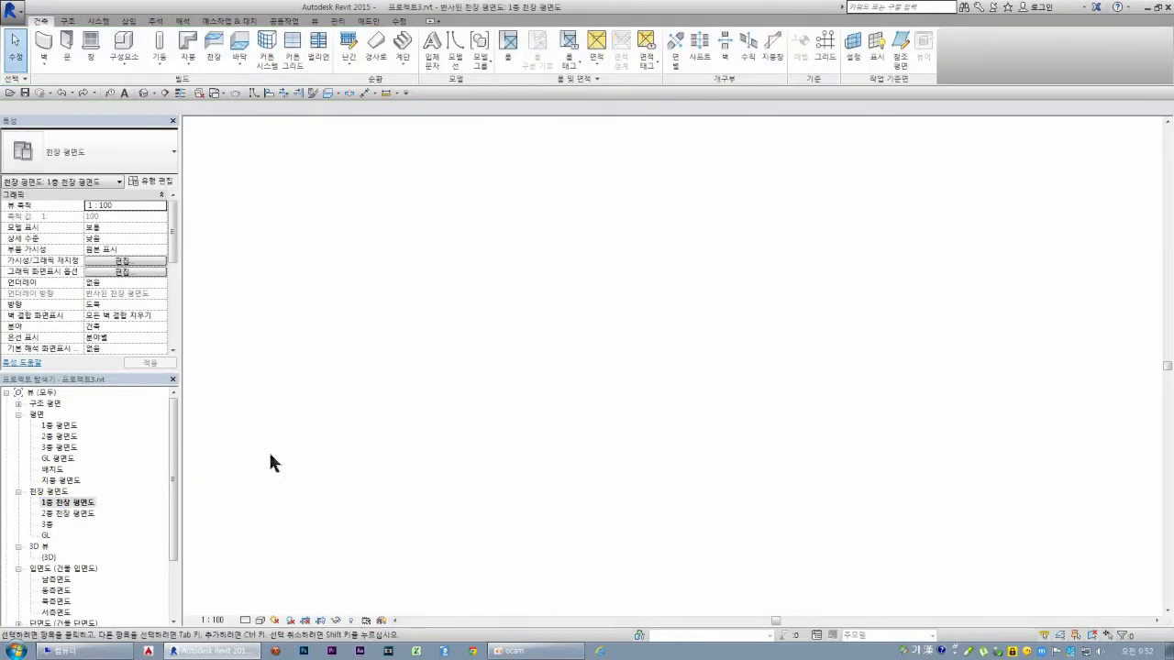
left_click(263, 622)
left_click(273, 594)
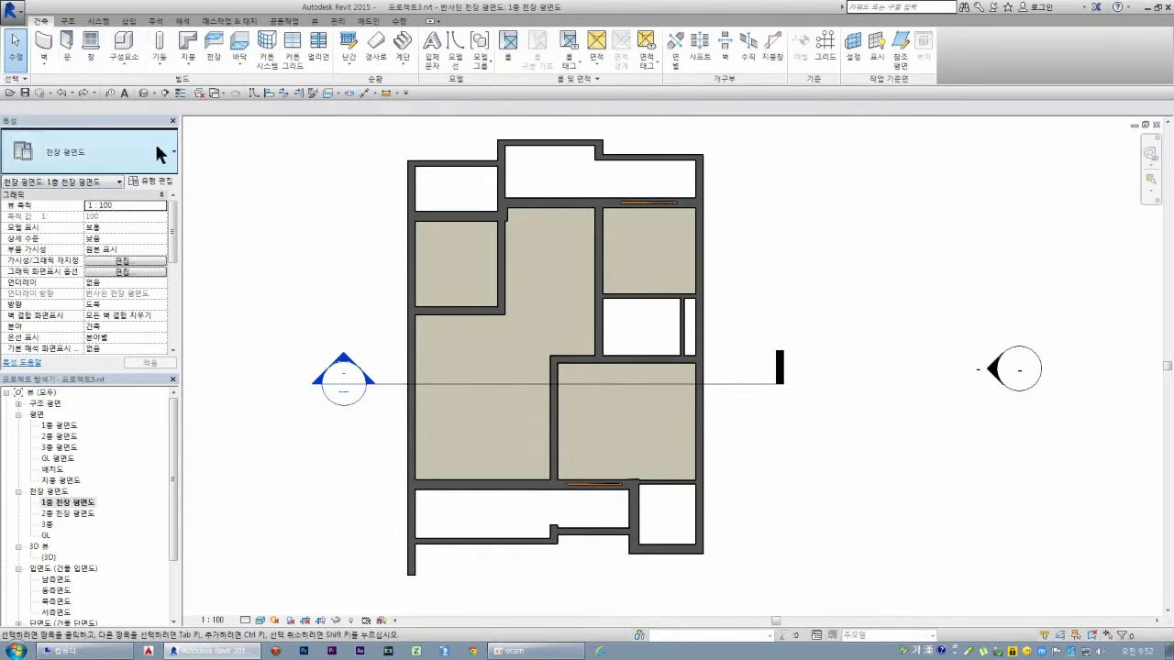
- Start a ceiling and duplicate its type 일반 - 벽지마감 under the name 일반 - 불소수지 천정판
left_click(220, 48)
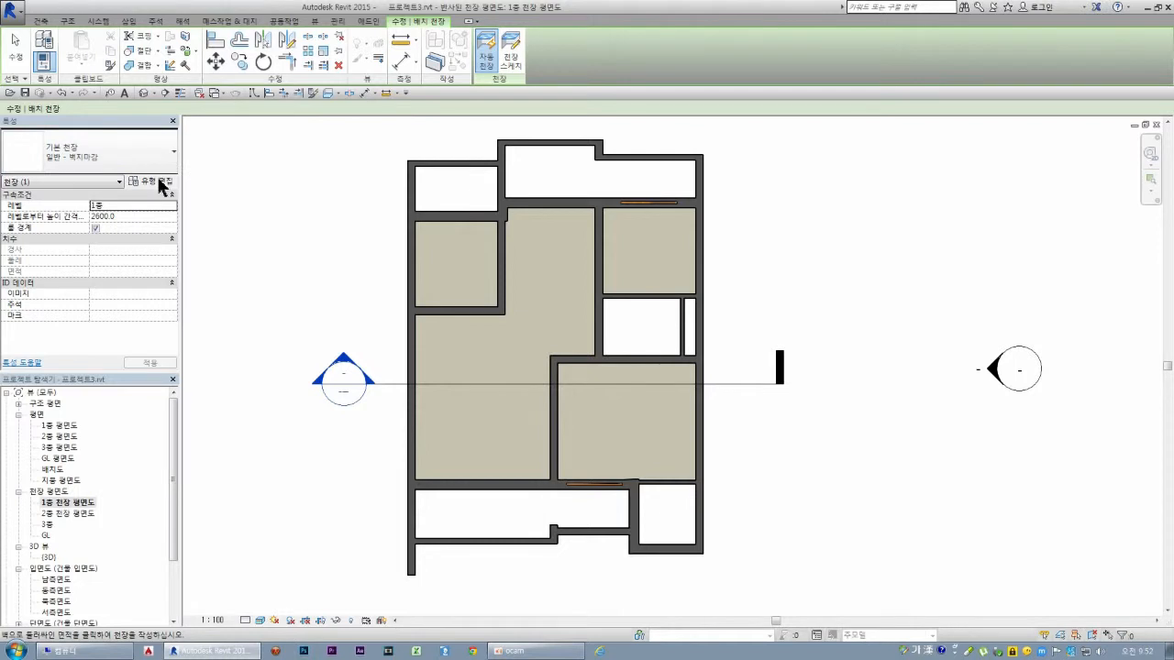
left_click(161, 183)
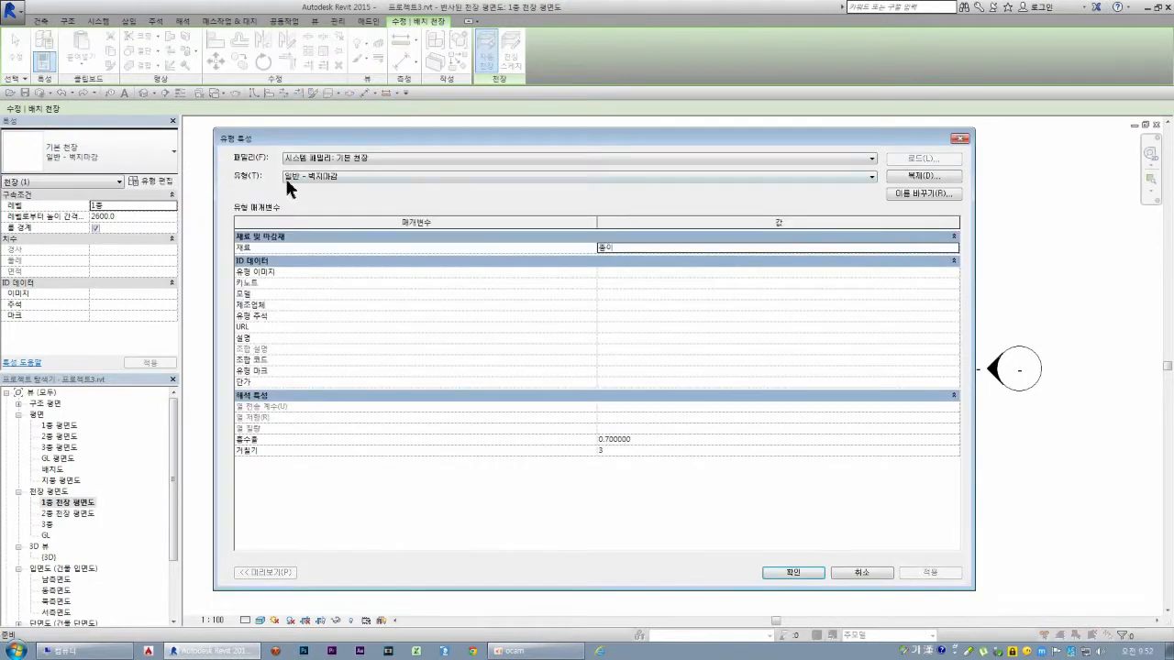
left_click(925, 185)
left_click(650, 392)
left_click_drag(601, 397, 583, 397)
key("Right")
key("Right")
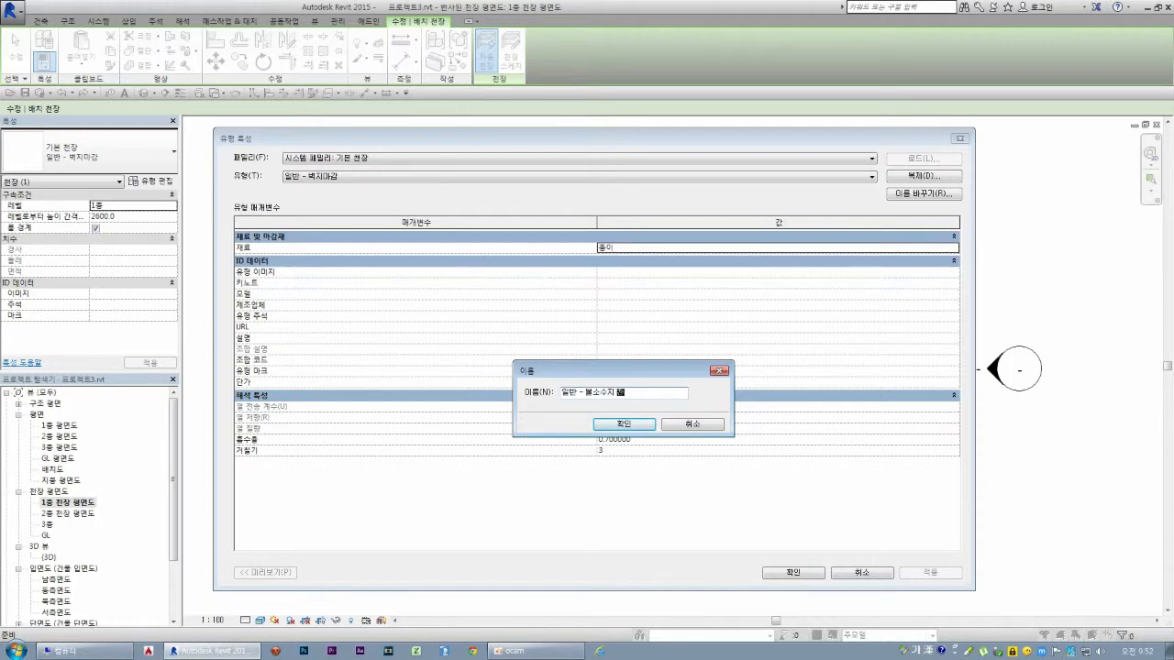
key("Return")
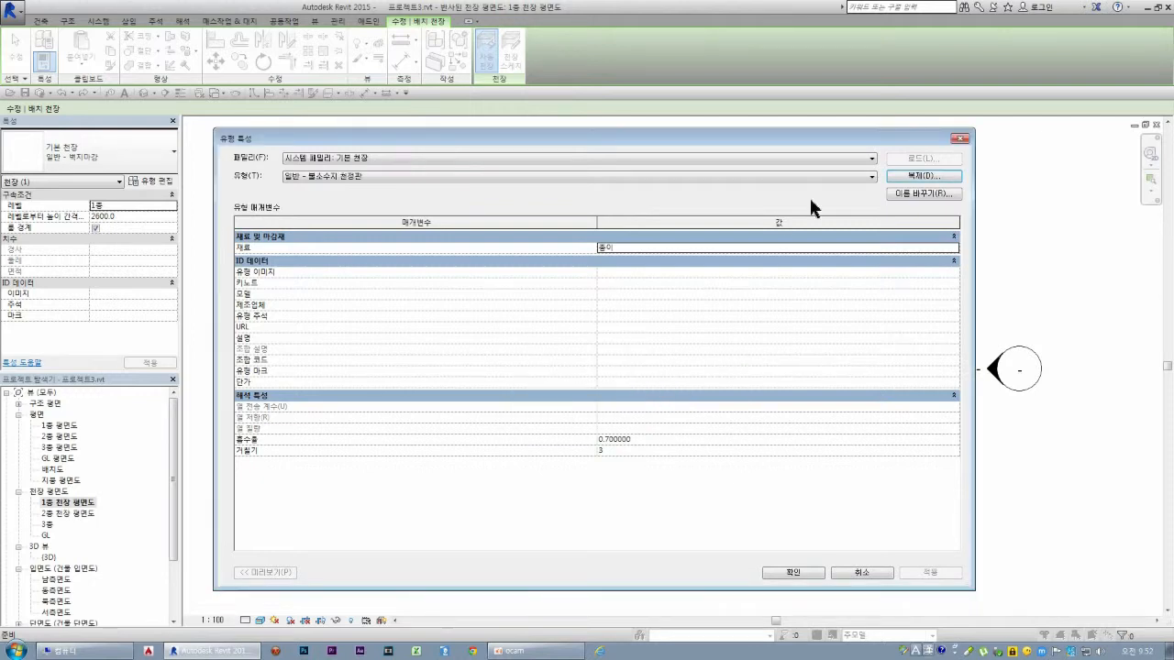
- Open the new ceiling type's material selection, browse the AEC plastics (플라스틱), and view GFRP in an enlarged preview
left_click(957, 249)
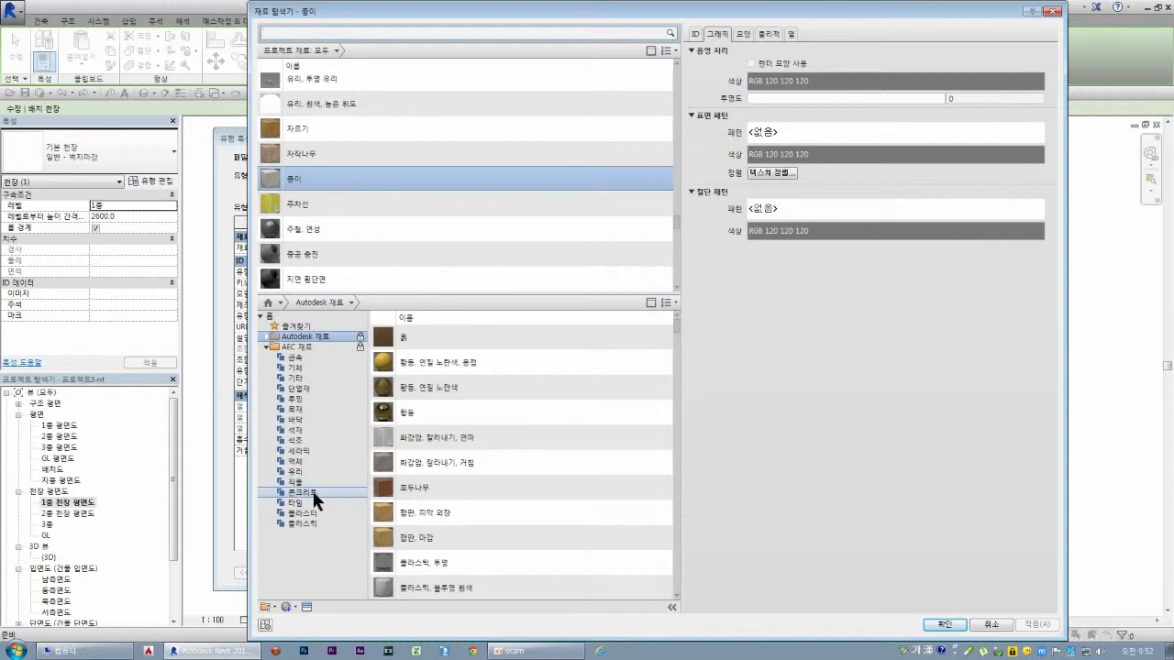
left_click(308, 523)
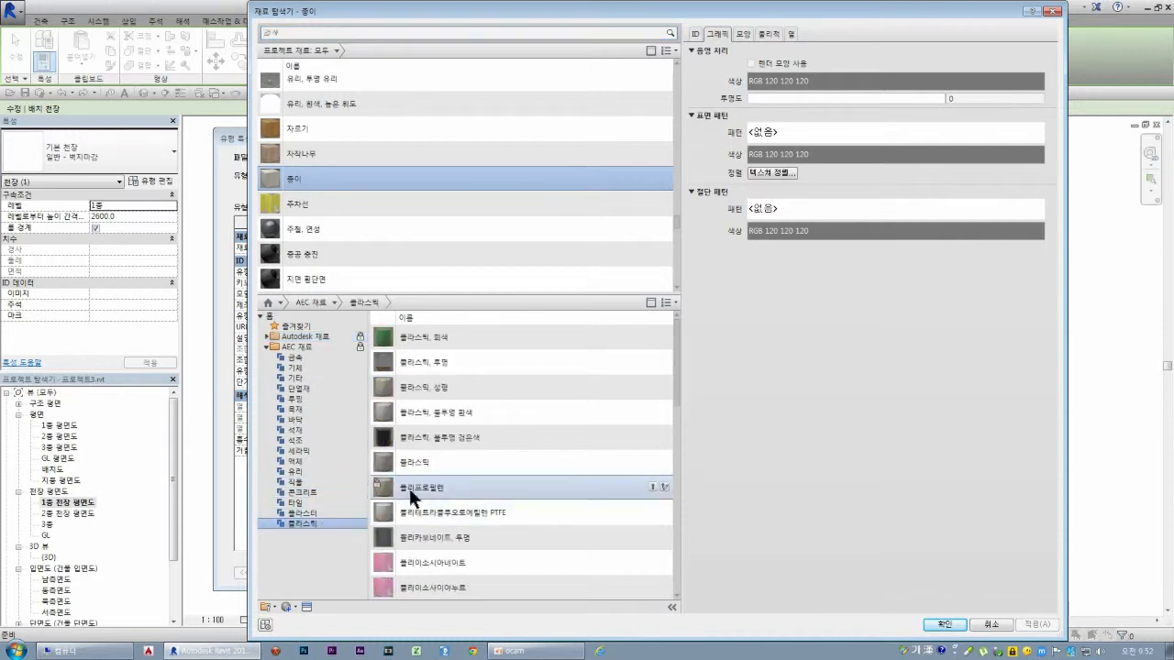
scroll(459, 477, "down", 2)
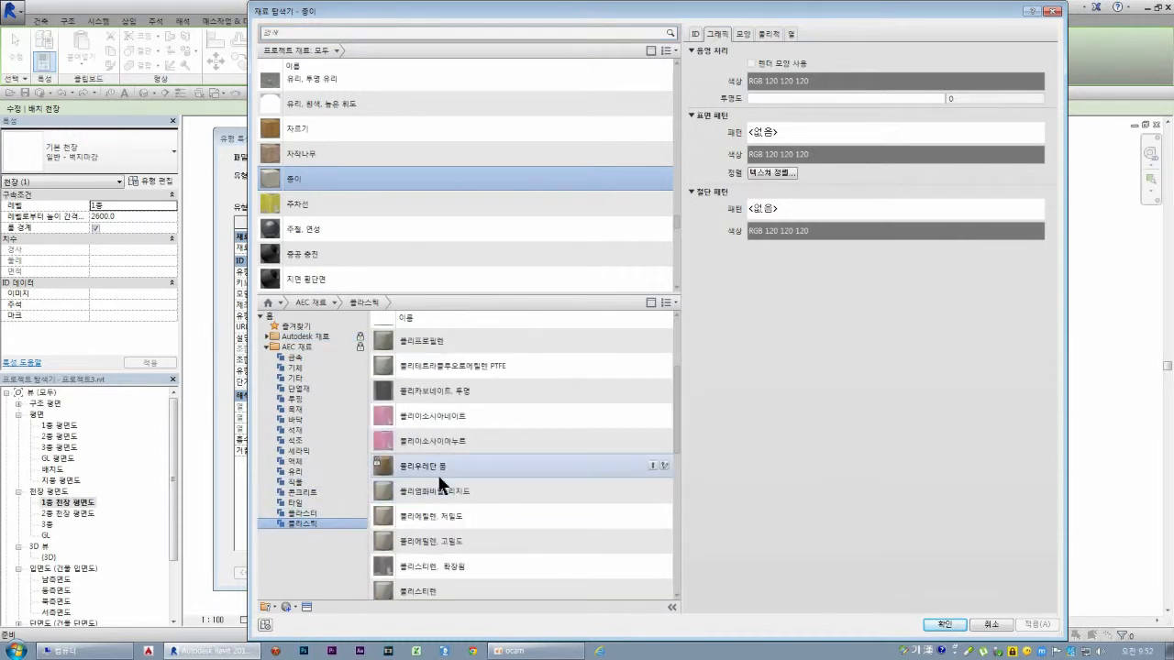
left_click(427, 441)
scroll(429, 442, "down", 3)
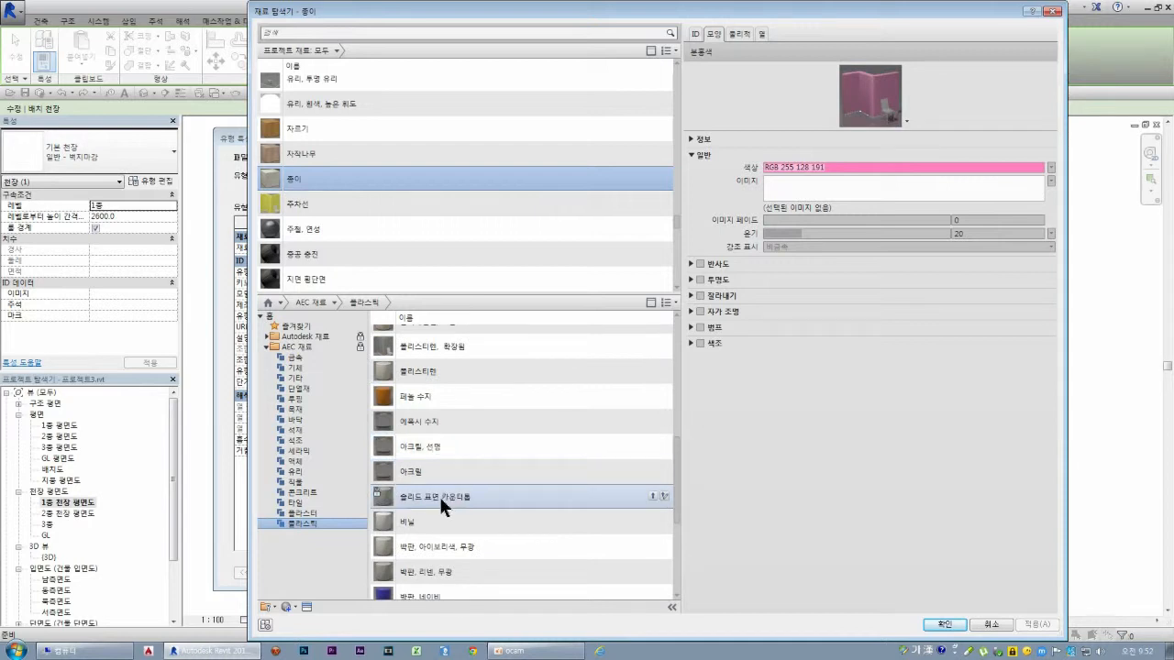
scroll(438, 473, "down", 3)
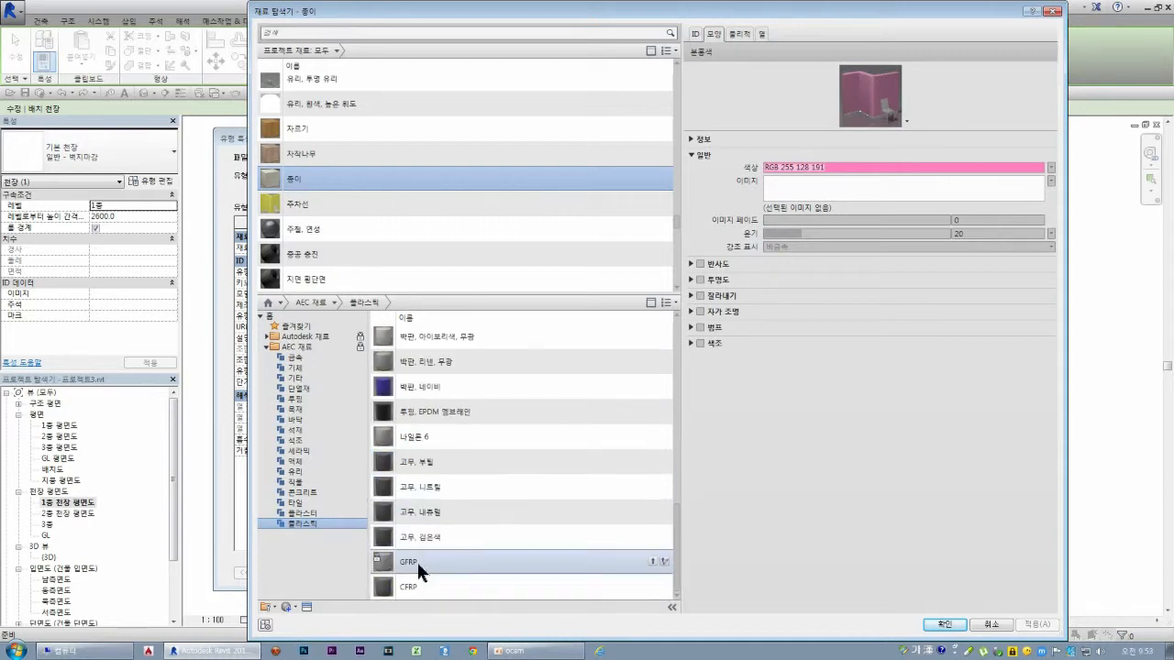
left_click(418, 564)
left_click_drag(771, 140, 769, 359)
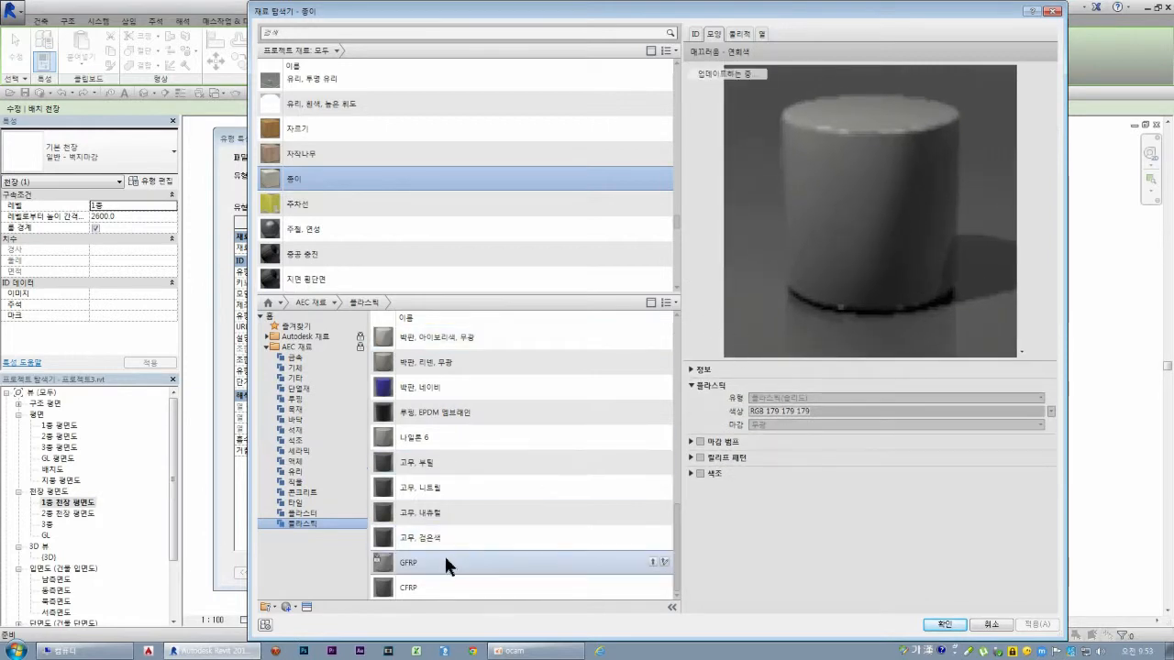
- Examine the previews of further plastics, including 박판, 리넨, 무광, 페놀 수지 and 폴리이소시아네이트, as candidates for the ceiling finish
scroll(438, 509, "up", 1)
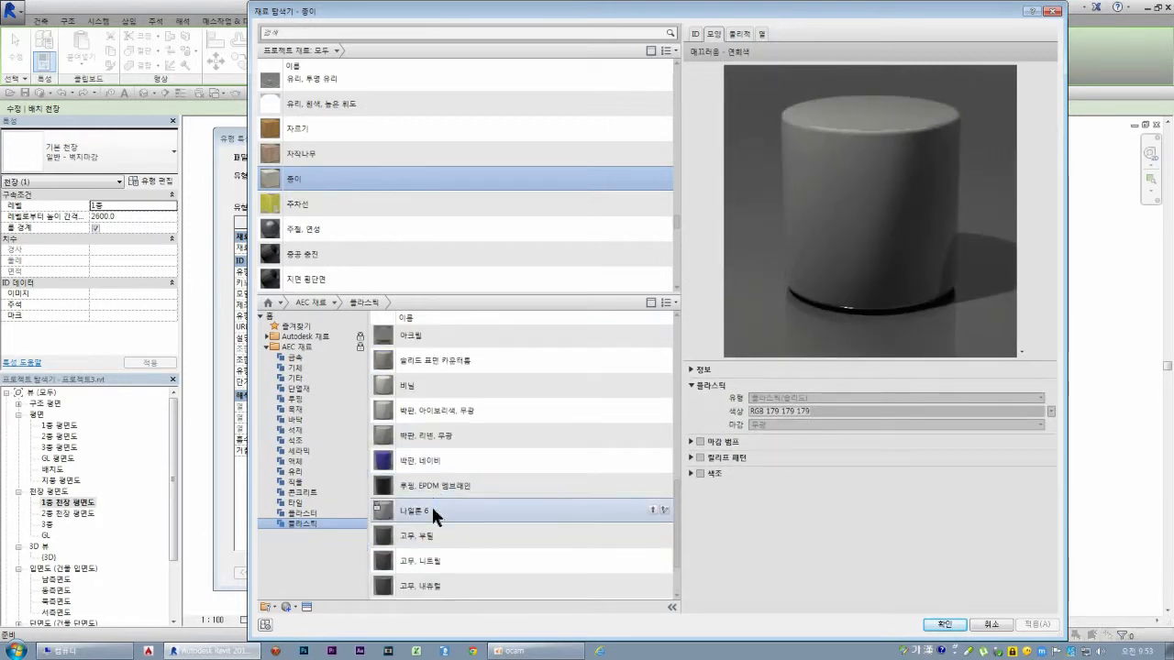
left_click(429, 486)
left_click(426, 424)
scroll(423, 430, "up", 3)
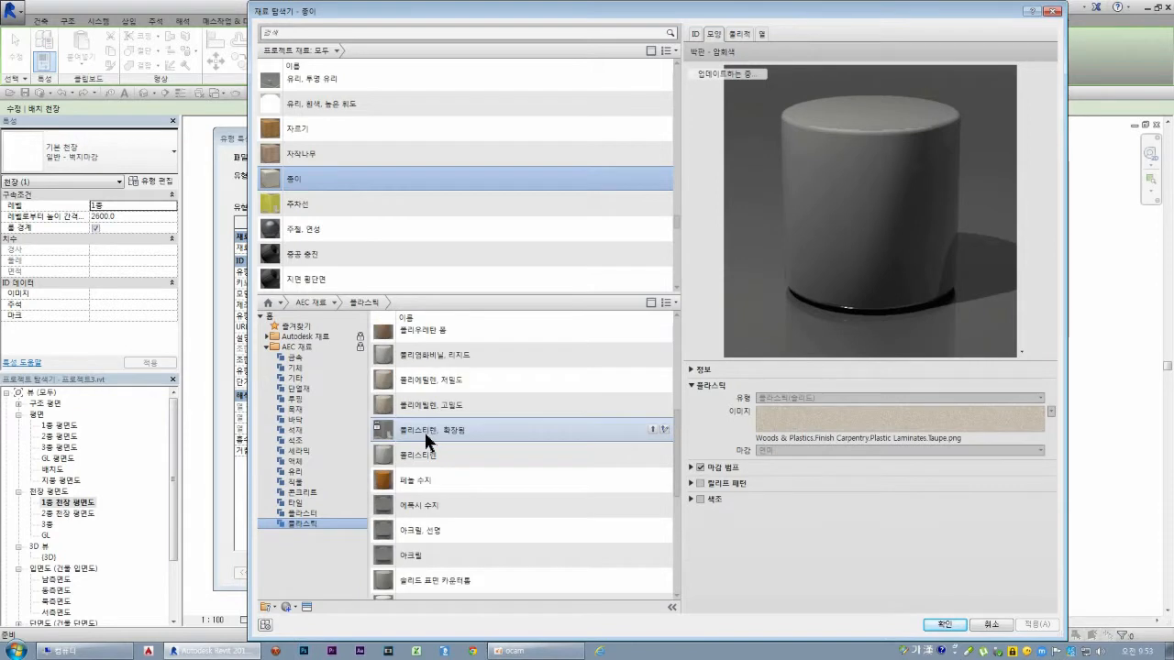
left_click(408, 474)
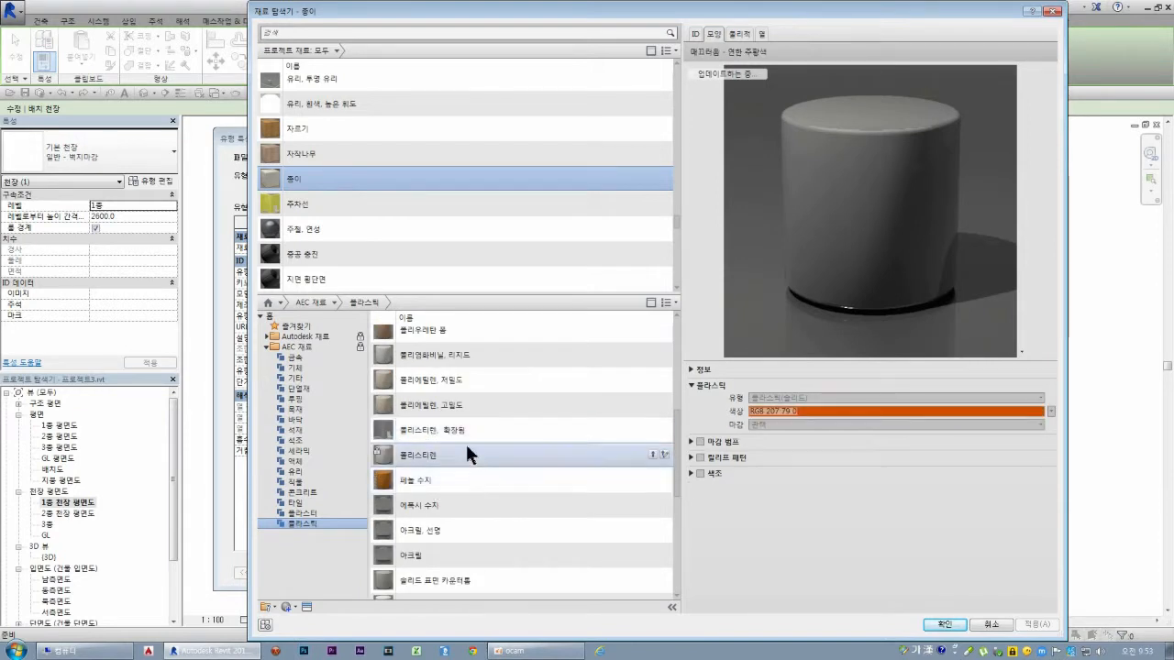
scroll(448, 428, "up", 1)
scroll(450, 431, "up", 3)
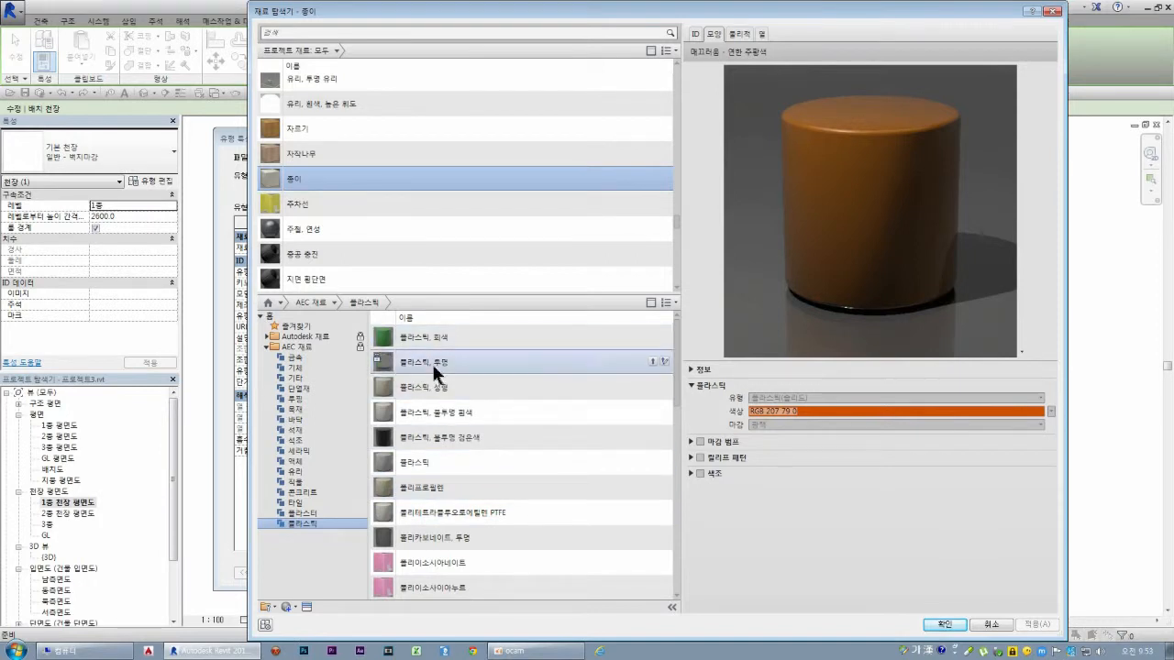
scroll(437, 484, "down", 2)
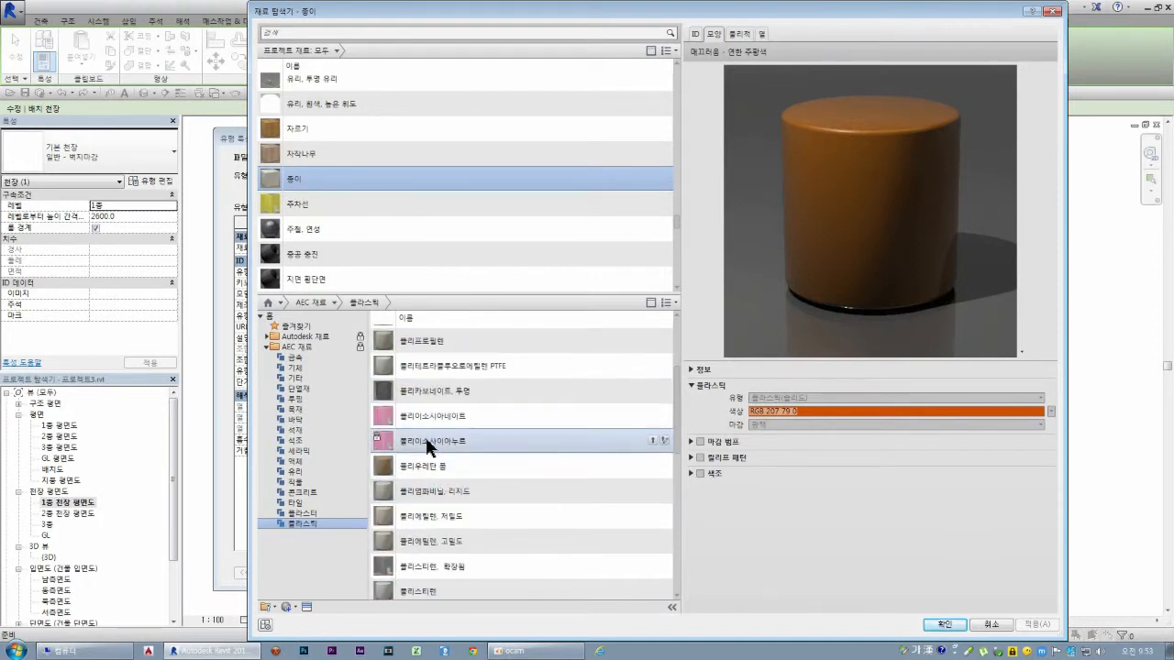
left_click(424, 433)
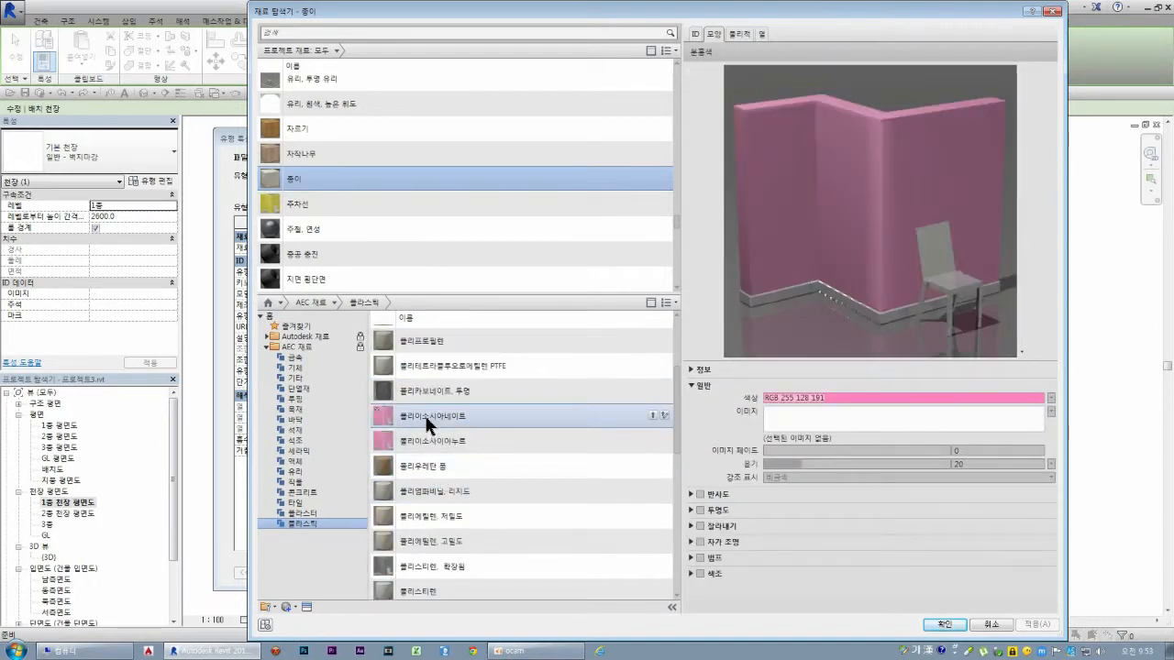
- Preview the polyethylene and vinyl plastics, and choose 박판, 아이보리색, 무광 as the ceiling type's material
scroll(435, 422, "down", 1)
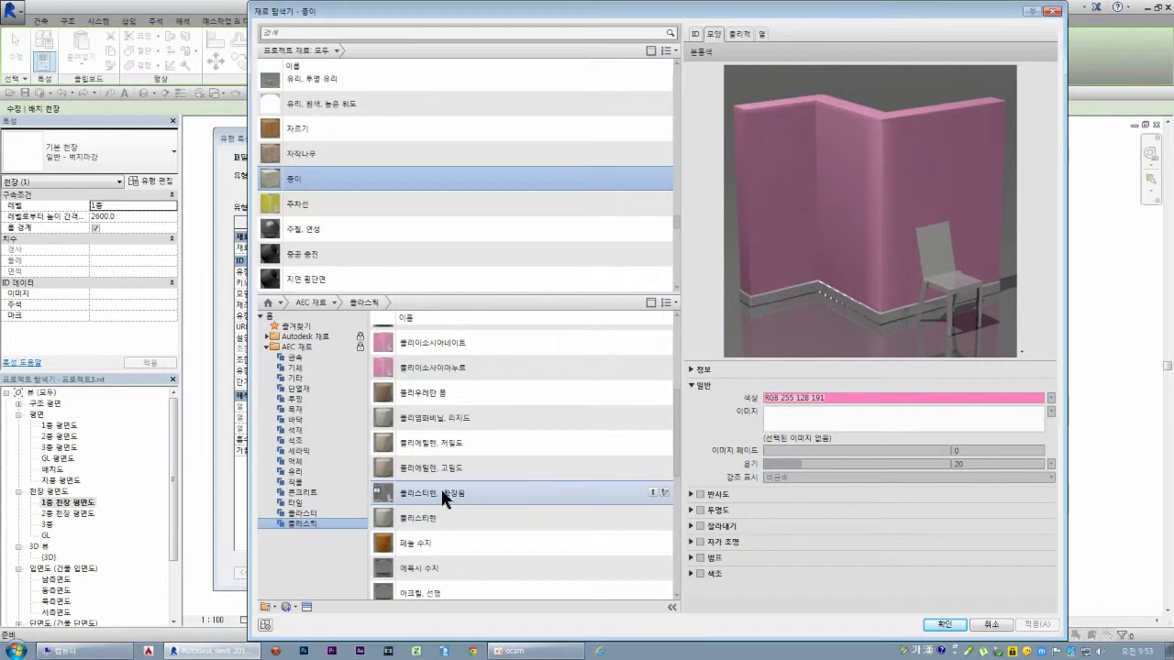
left_click(425, 443)
scroll(426, 443, "down", 2)
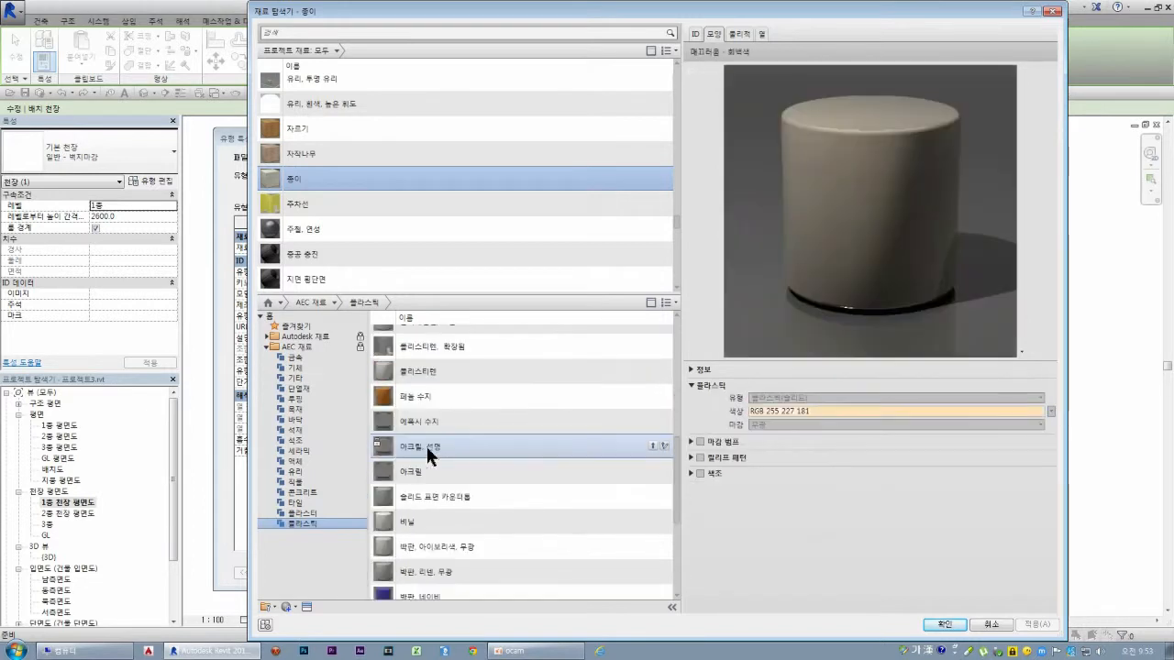
left_click(422, 518)
scroll(420, 515, "down", 2)
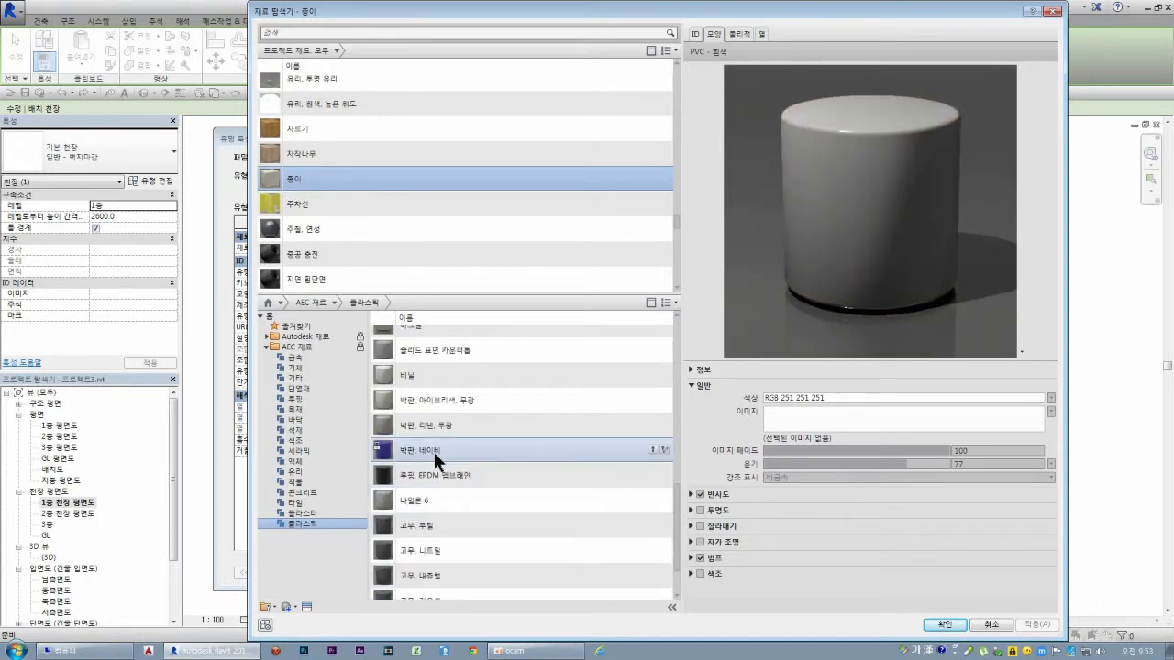
left_click(428, 400)
double_click(427, 391)
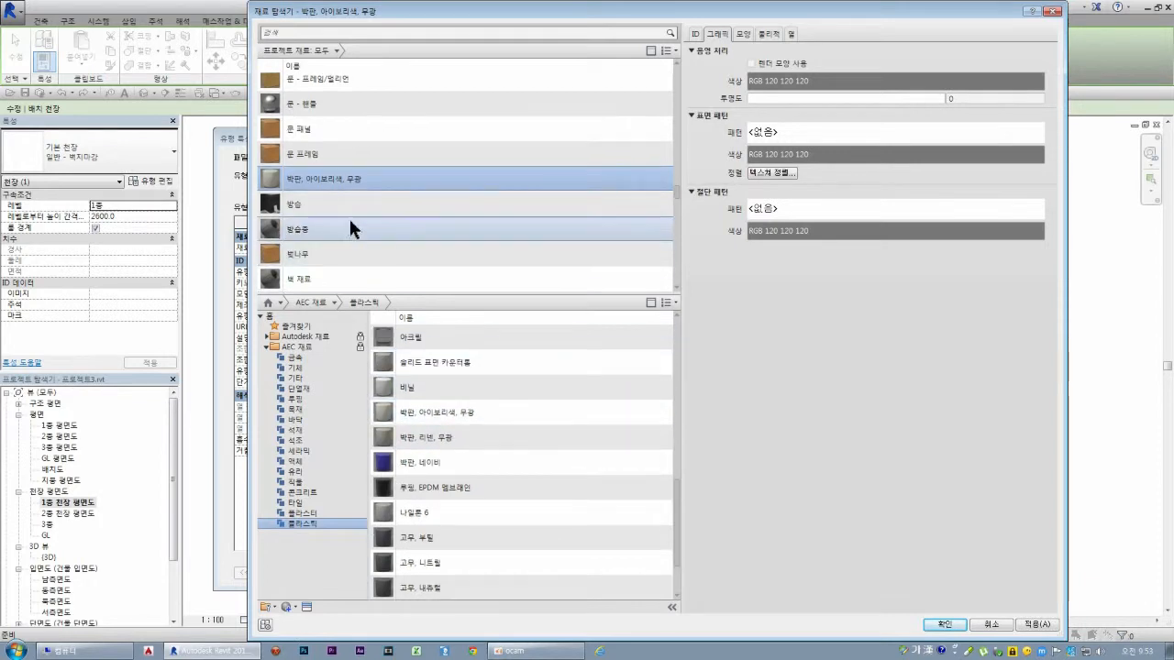
- Examine the ivory laminate's appearance settings: finish bumps, relief pattern, information and the available plastic types
left_click(744, 34)
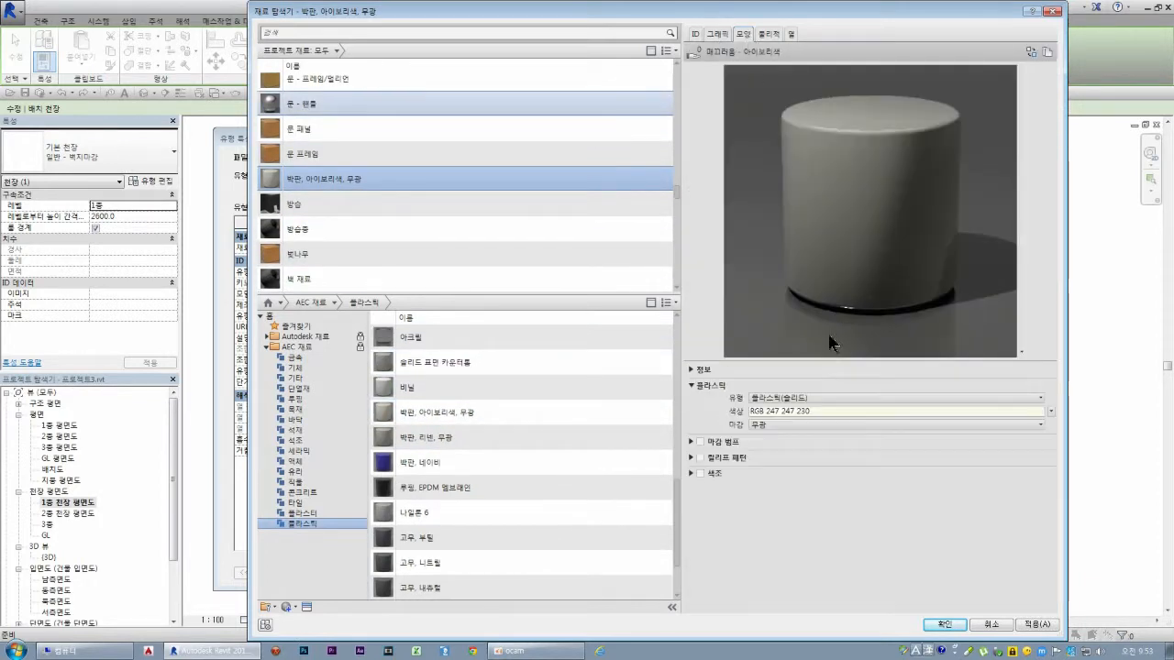
left_click(691, 457)
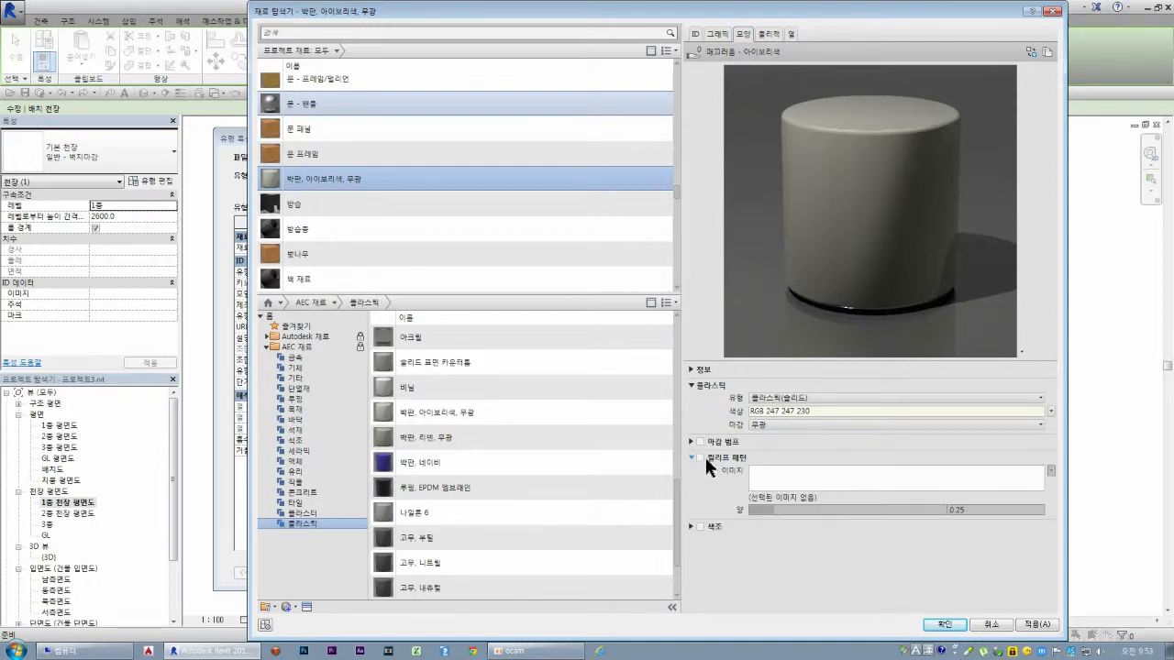
left_click(692, 441)
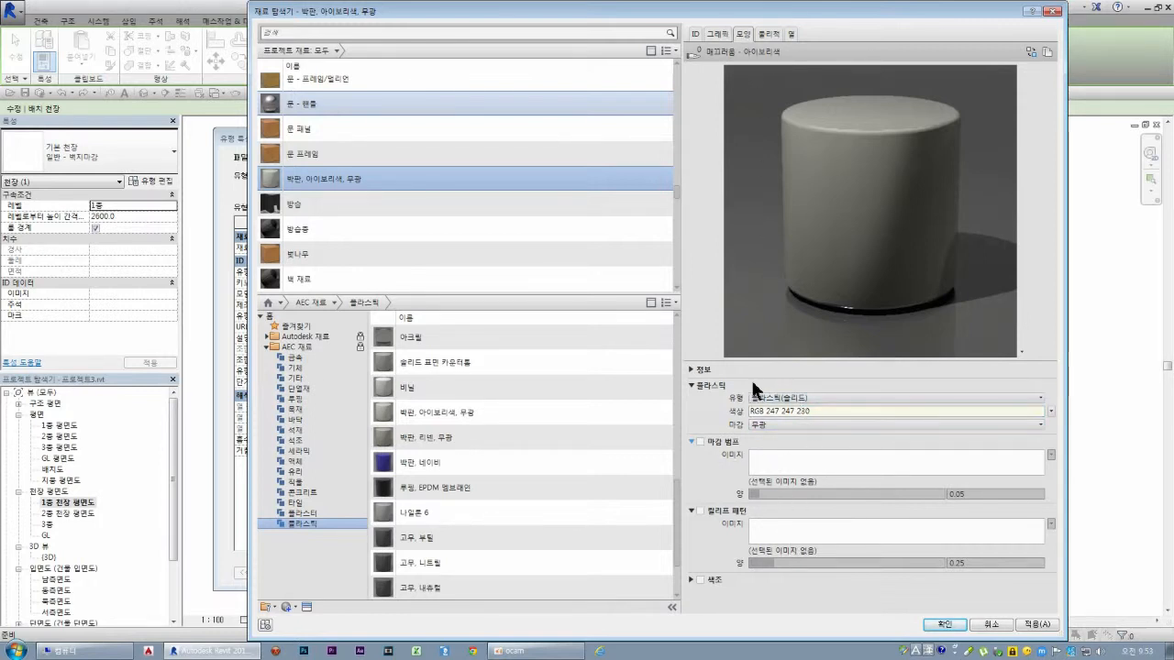
left_click(692, 368)
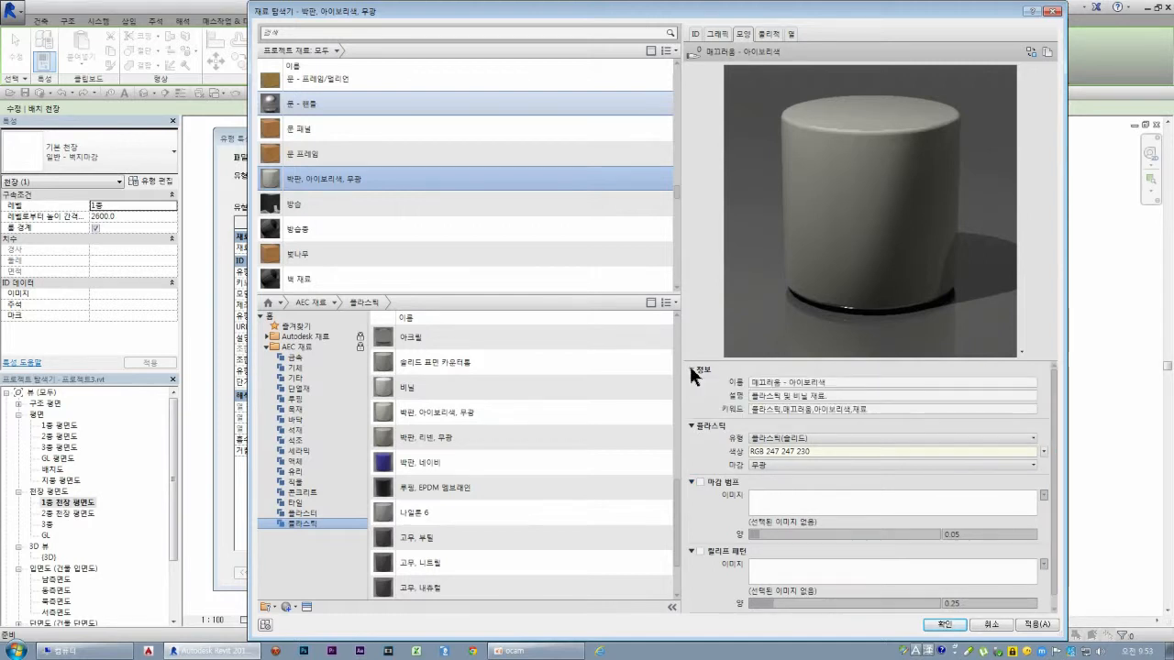
left_click(691, 367)
left_click(799, 400)
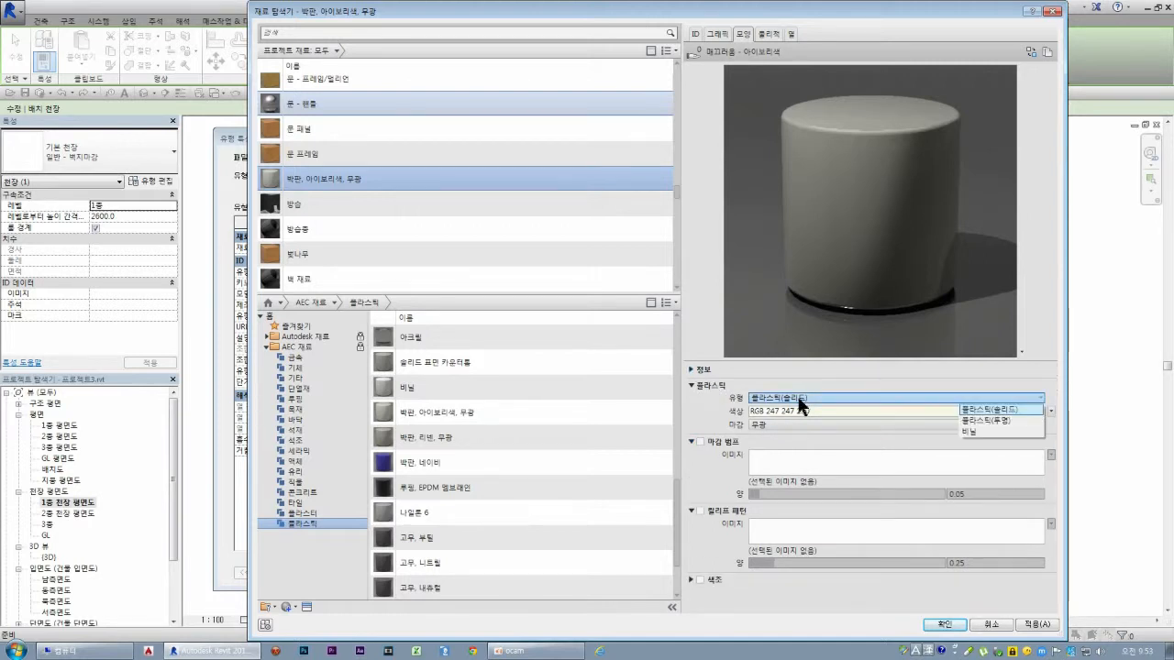
left_click(701, 401)
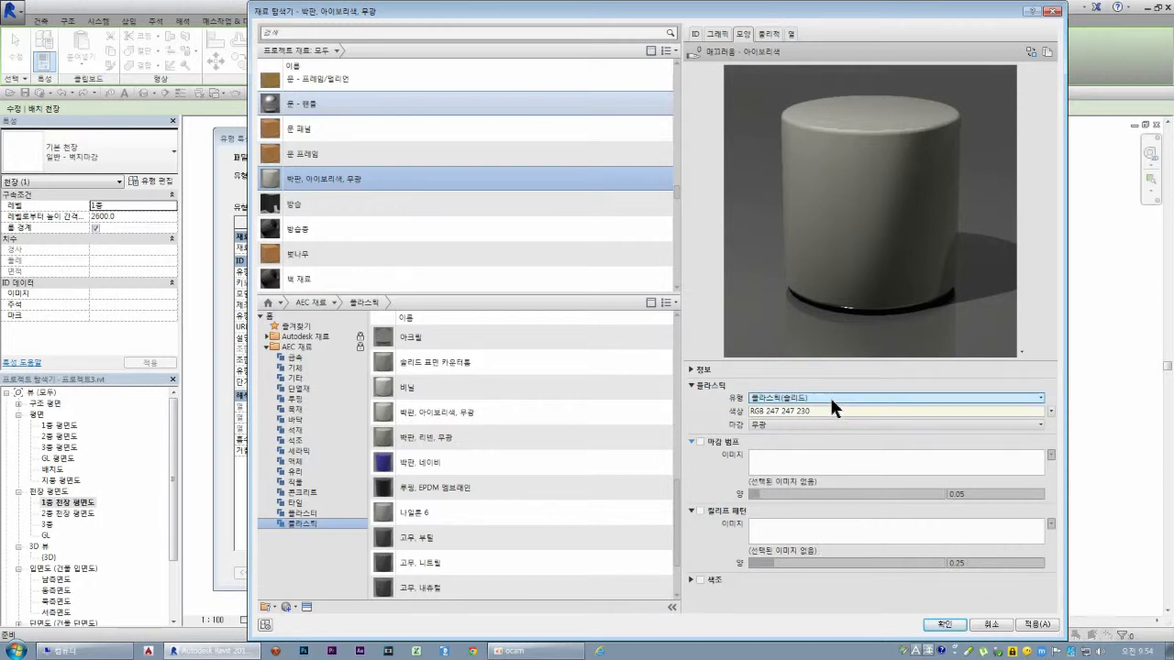
- Apply the material 박판, 아이보리색, 무광 to the ceiling type and accept the type properties
left_click(1038, 625)
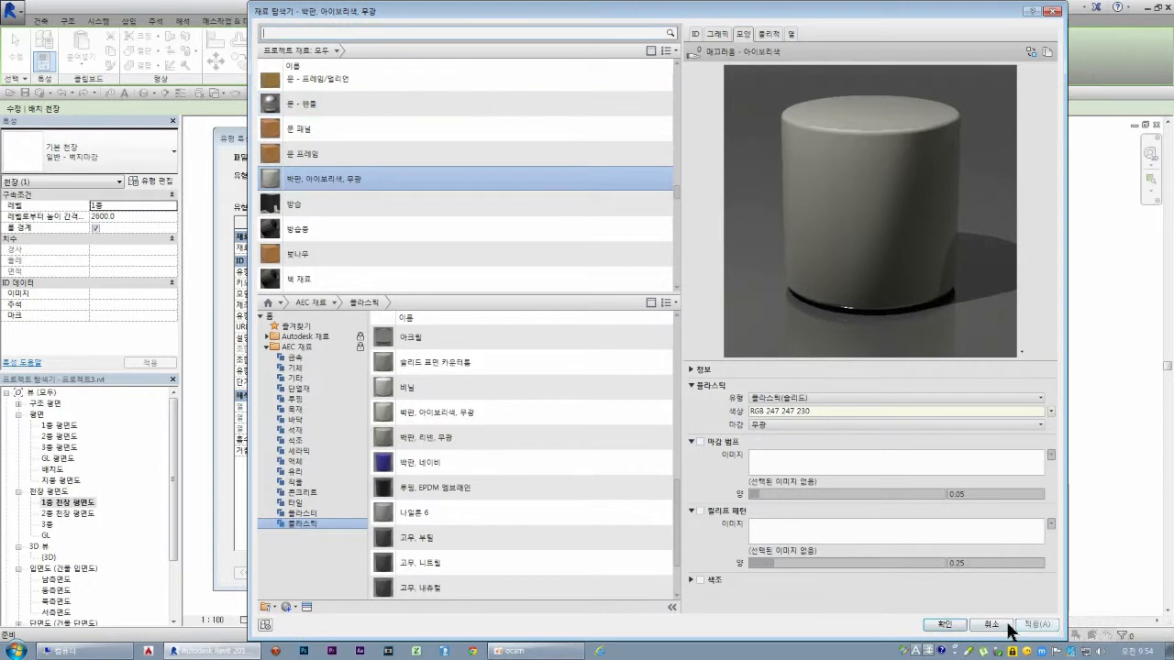
left_click(947, 625)
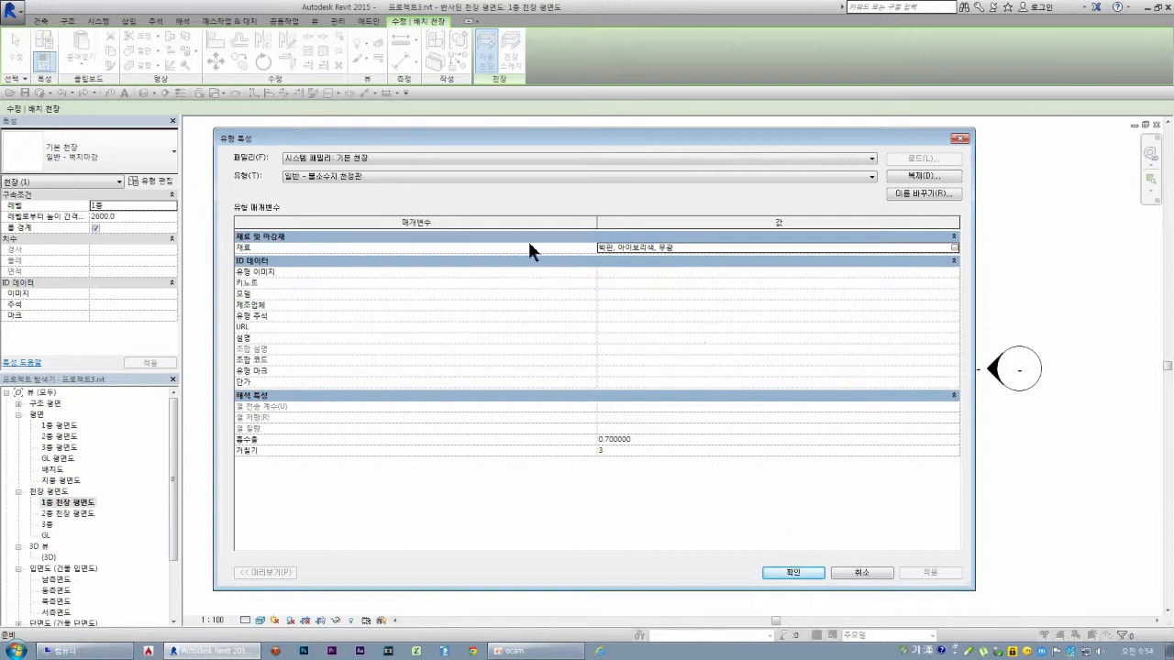
left_click(788, 573)
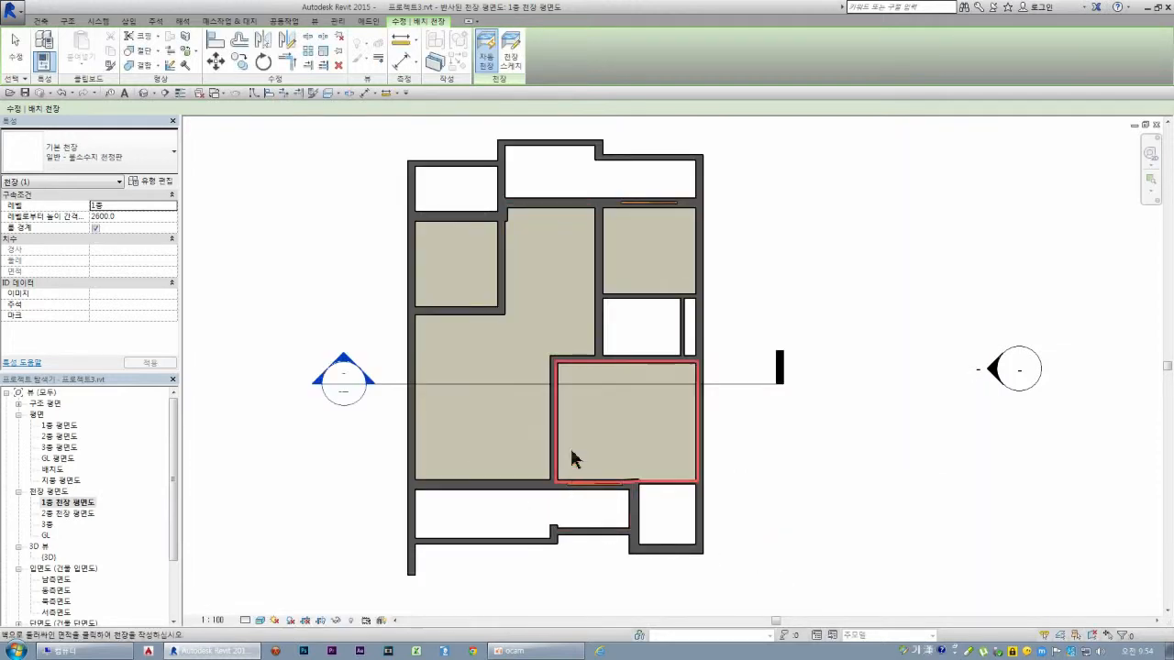
- Place automatic ceilings in the bathroom beside the narrow shaft and the small lower-right corner room, and open the {3D} view
left_click(634, 349)
left_click(670, 519)
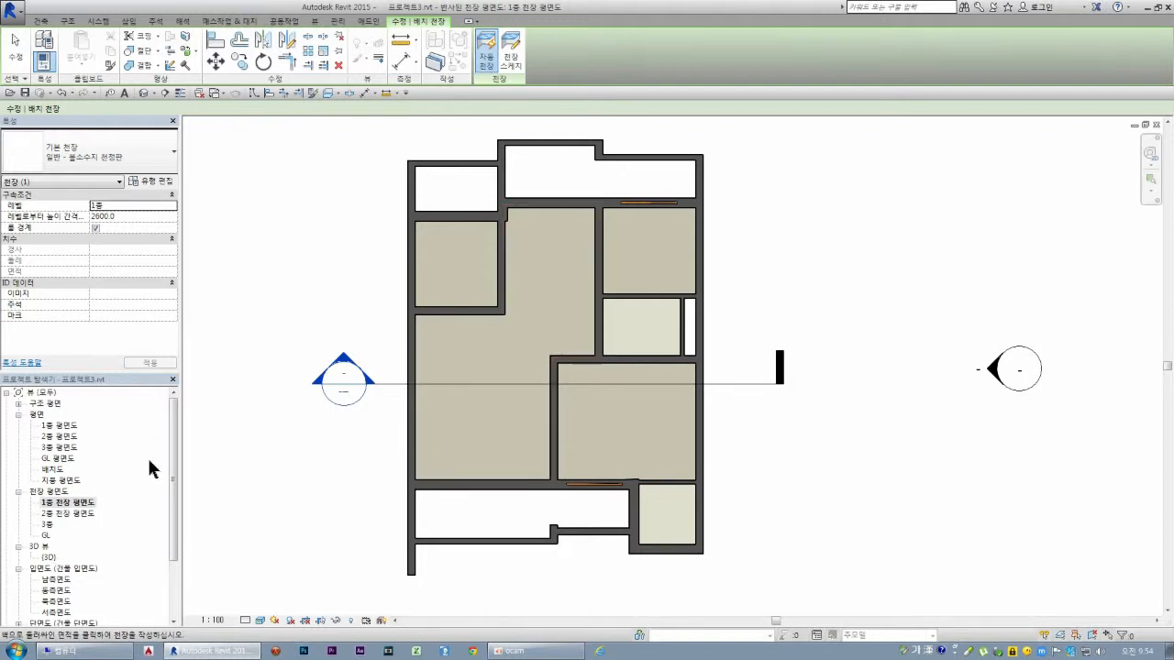
key("Escape")
key("Escape")
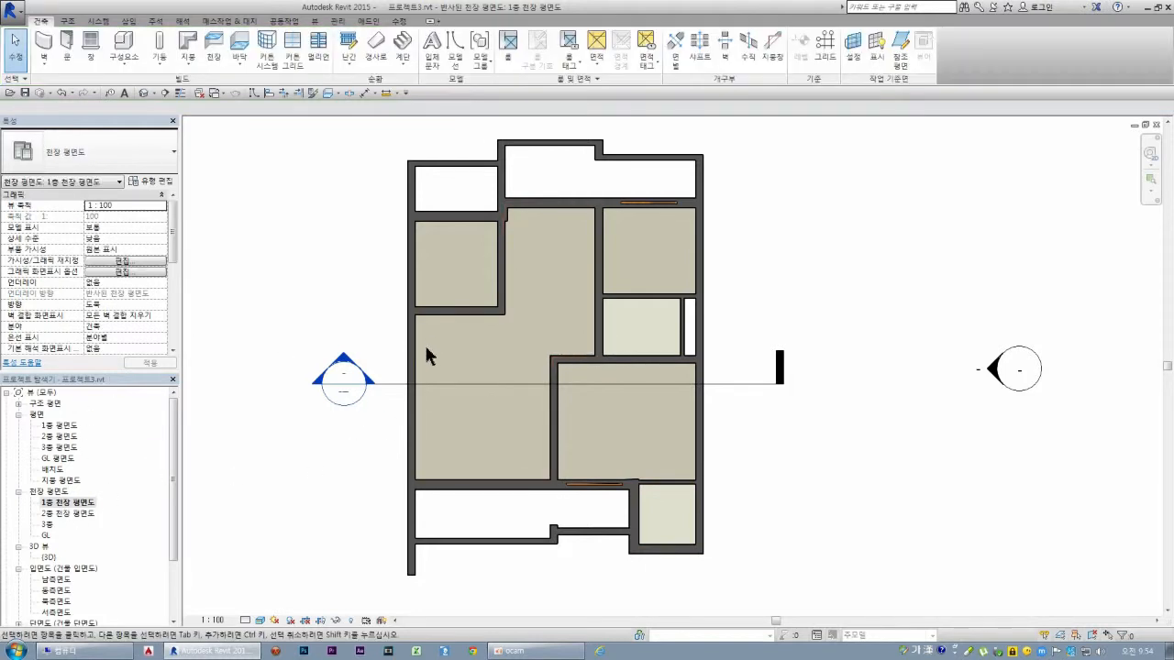
double_click(49, 557)
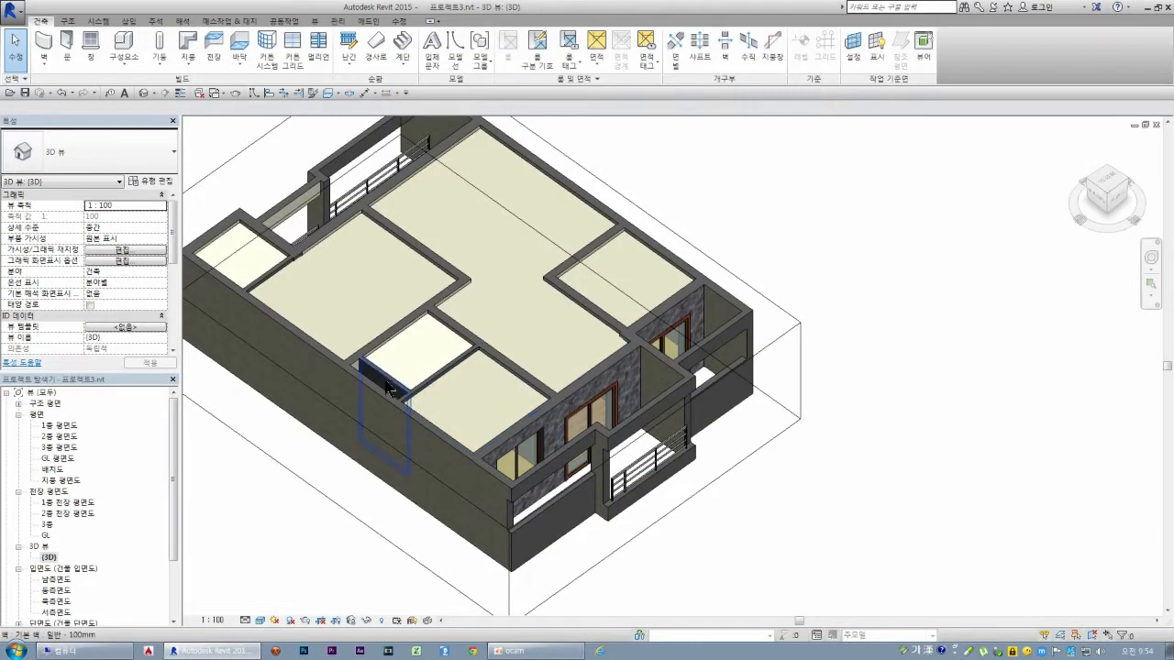
- Open the 1층 평면도 floor plan and hide the imported UN24.DWG drawing as an element in that view
scroll(450, 325, "up", 5)
scroll(557, 419, "down", 6)
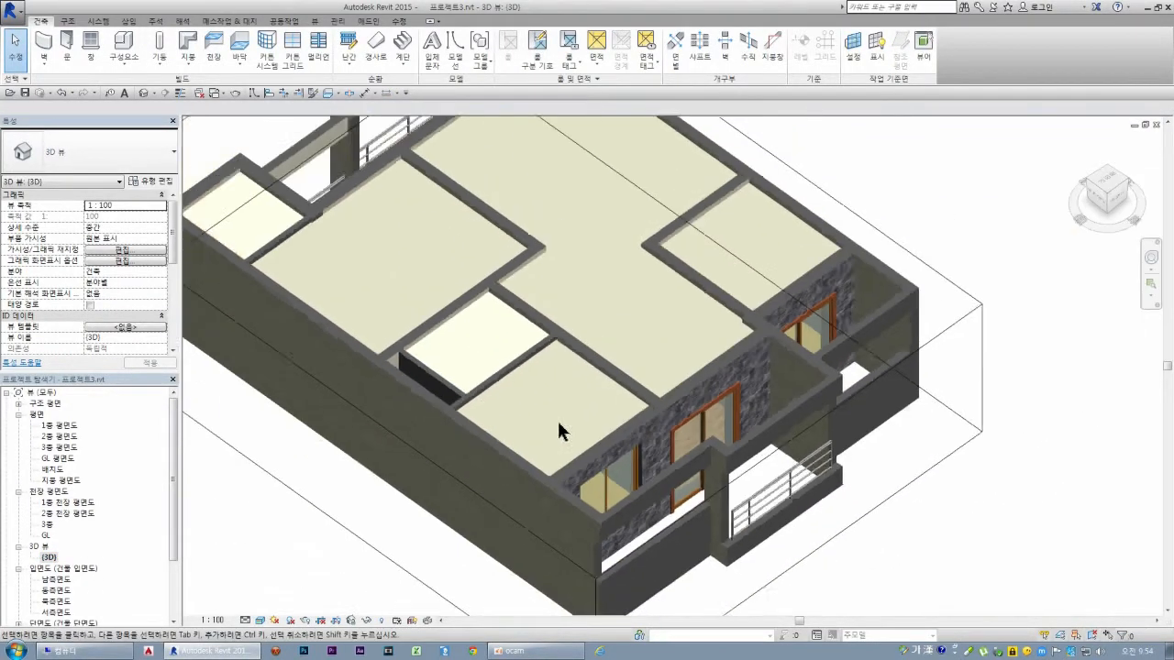
double_click(60, 426)
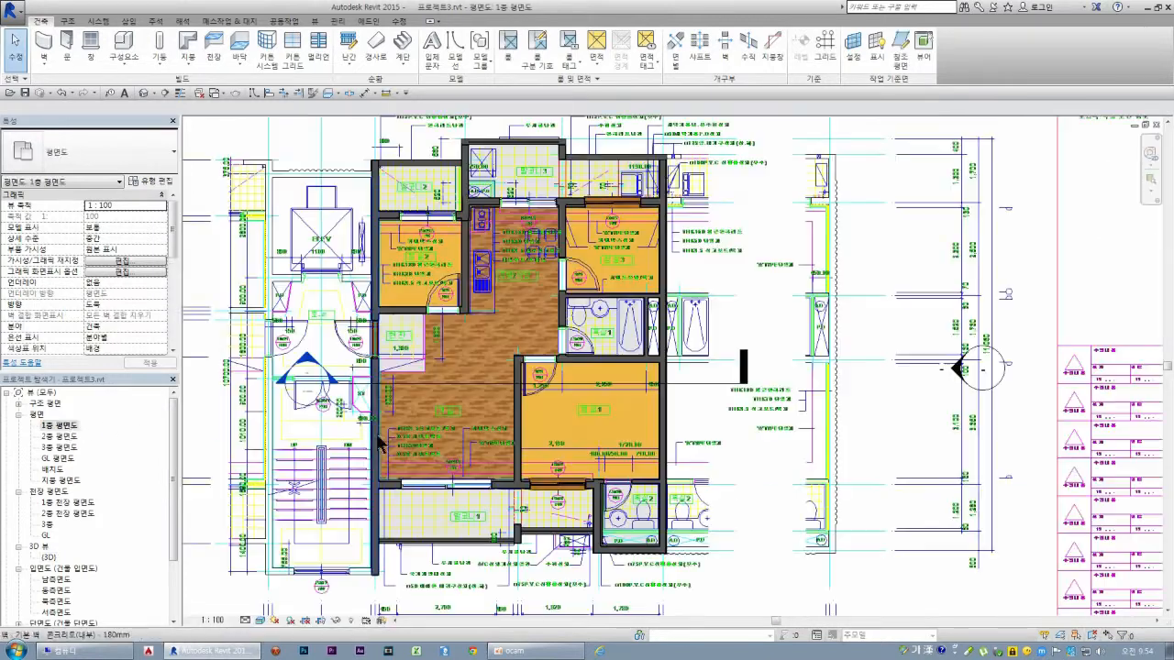
left_click(327, 498)
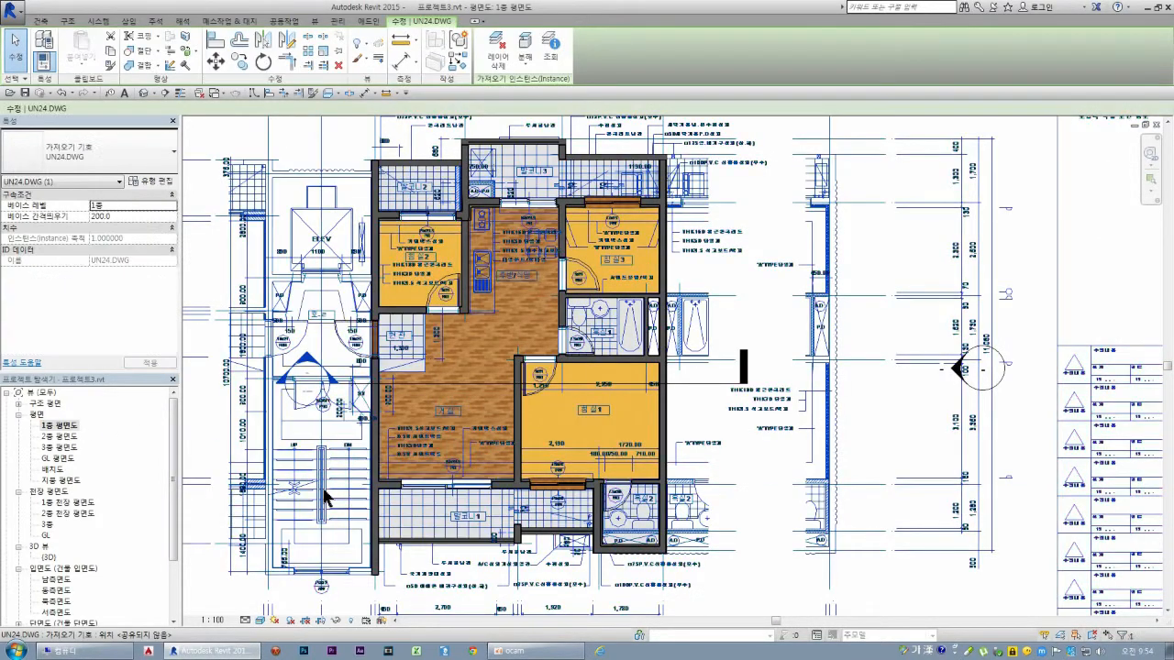
right_click(327, 495)
mouse_move(394, 270)
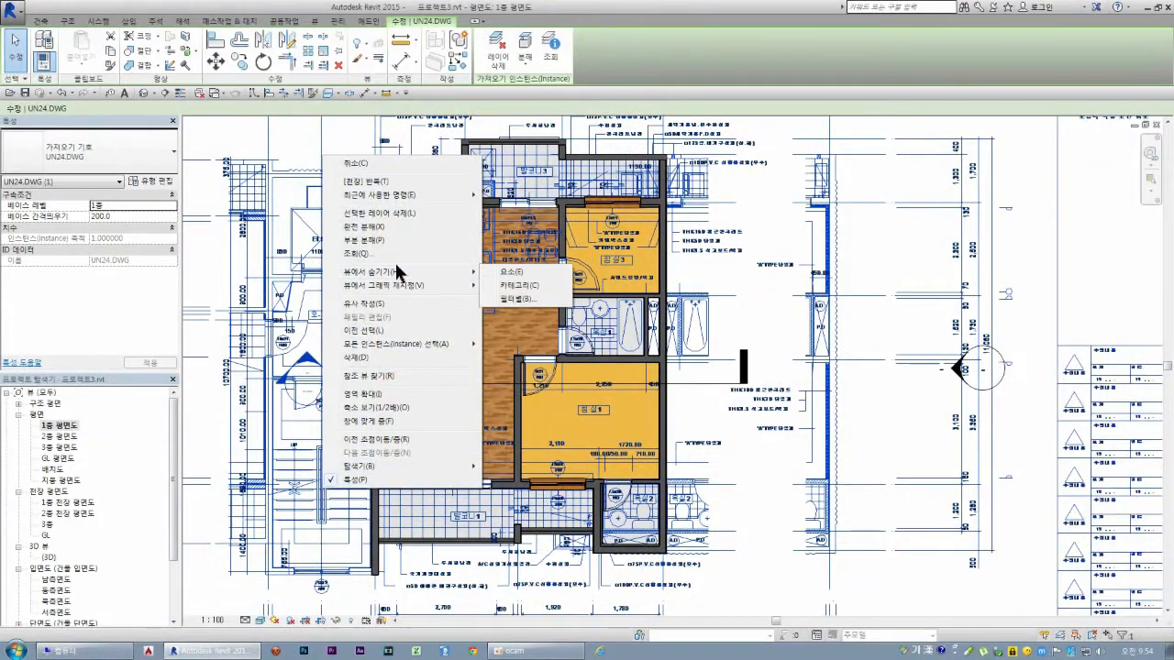
left_click(510, 273)
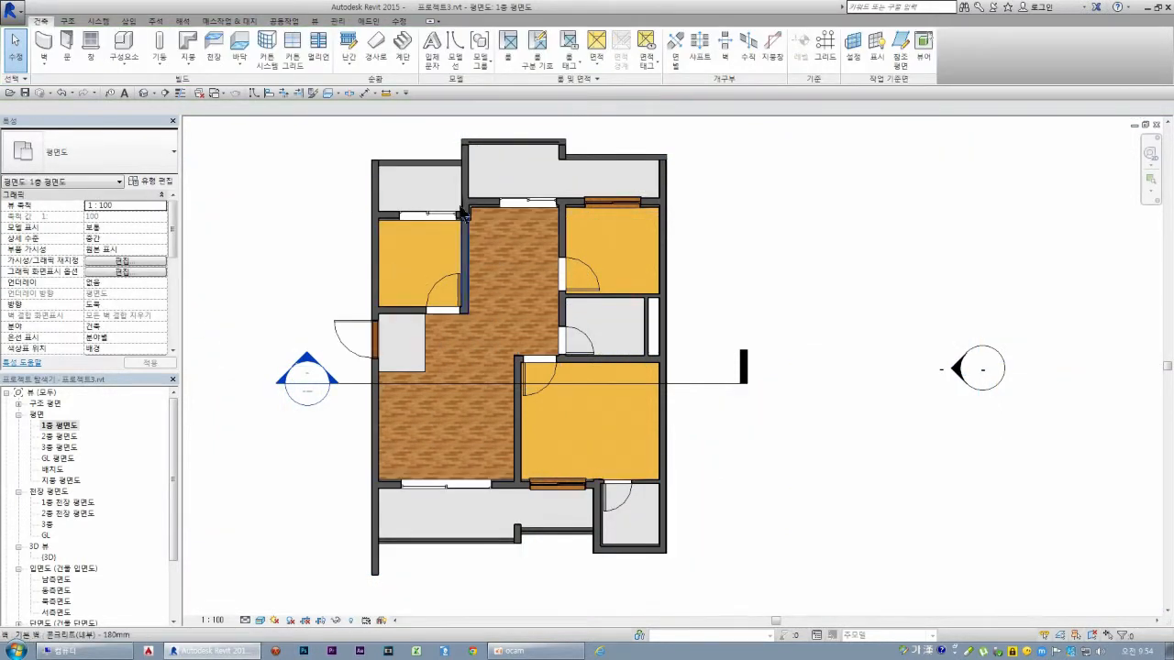
- Create a camera view standing in the lower-left corner of the living room and aimed toward the kitchen hallway
left_click(314, 20)
left_click(334, 59)
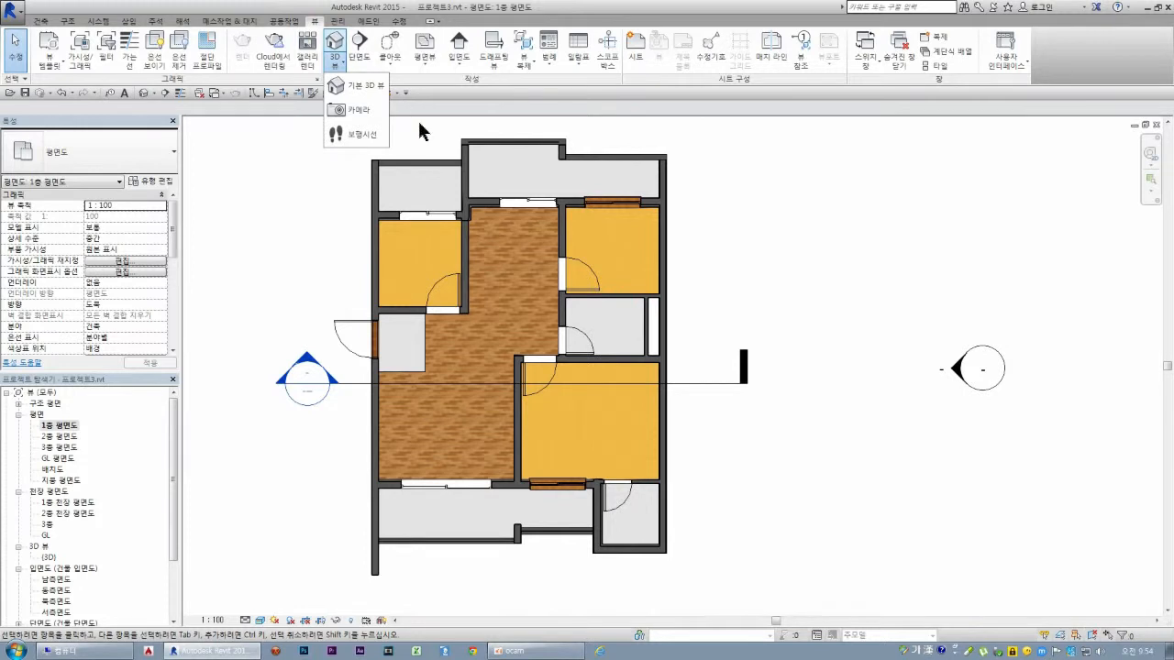
left_click(356, 110)
left_click(394, 455)
left_click(537, 275)
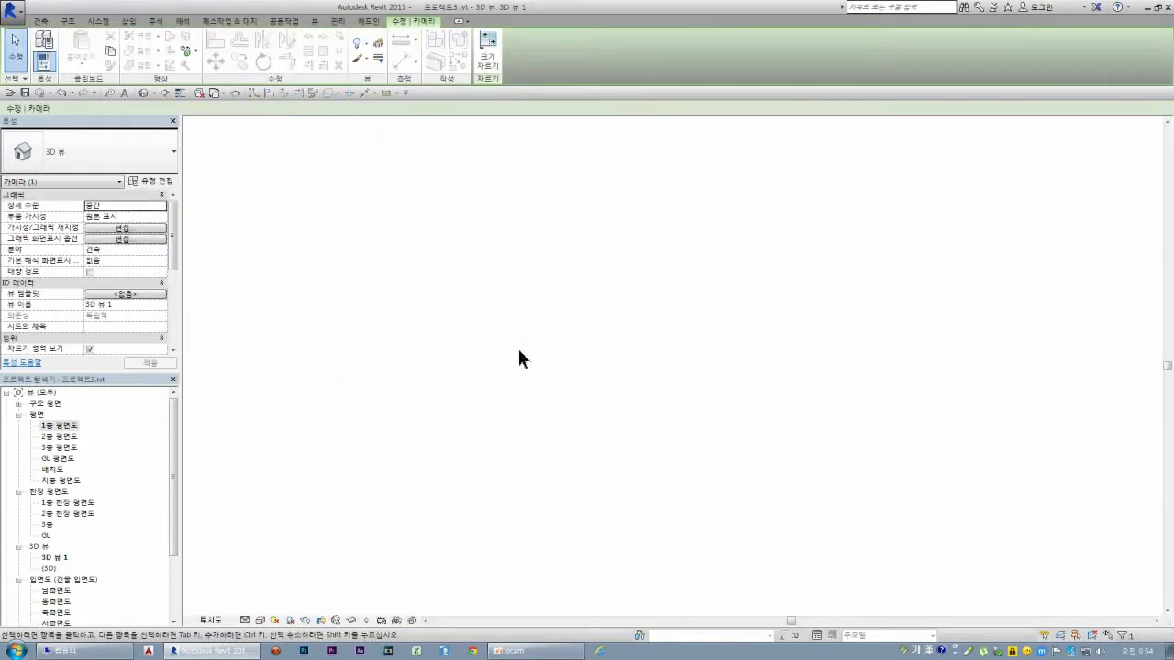
- Enlarge the camera view's crop region downward and to both sides so more of the floor and walls shows
scroll(676, 481, "up", 2)
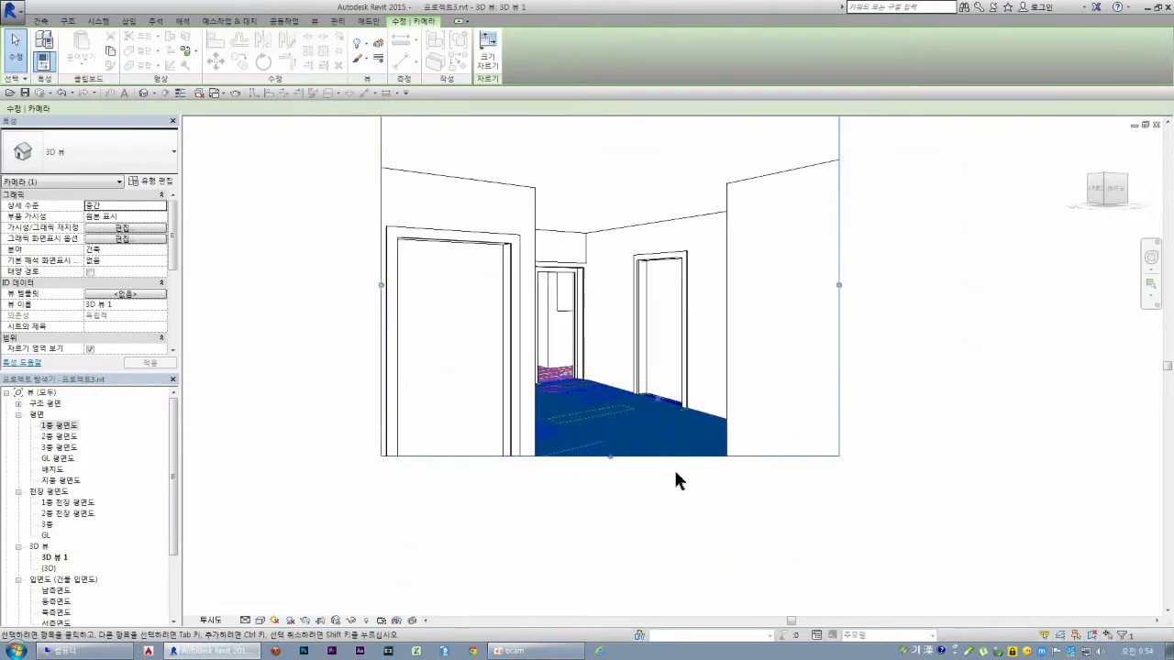
left_click_drag(614, 456, 615, 573)
left_click_drag(813, 365, 922, 365)
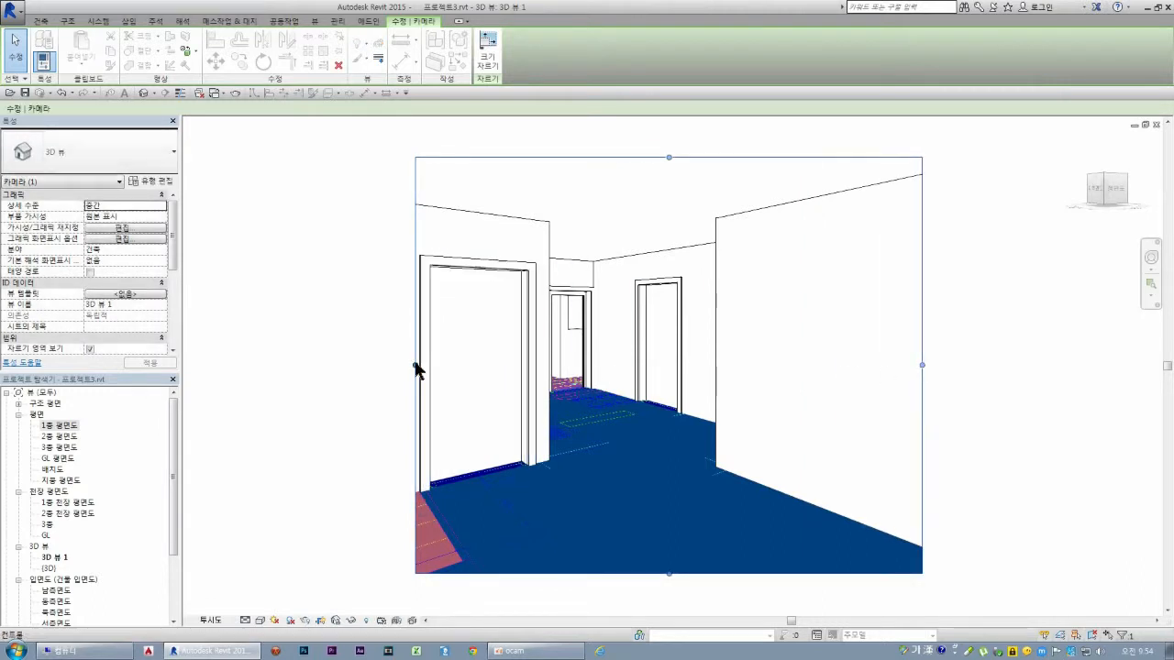
left_click_drag(415, 365, 338, 365)
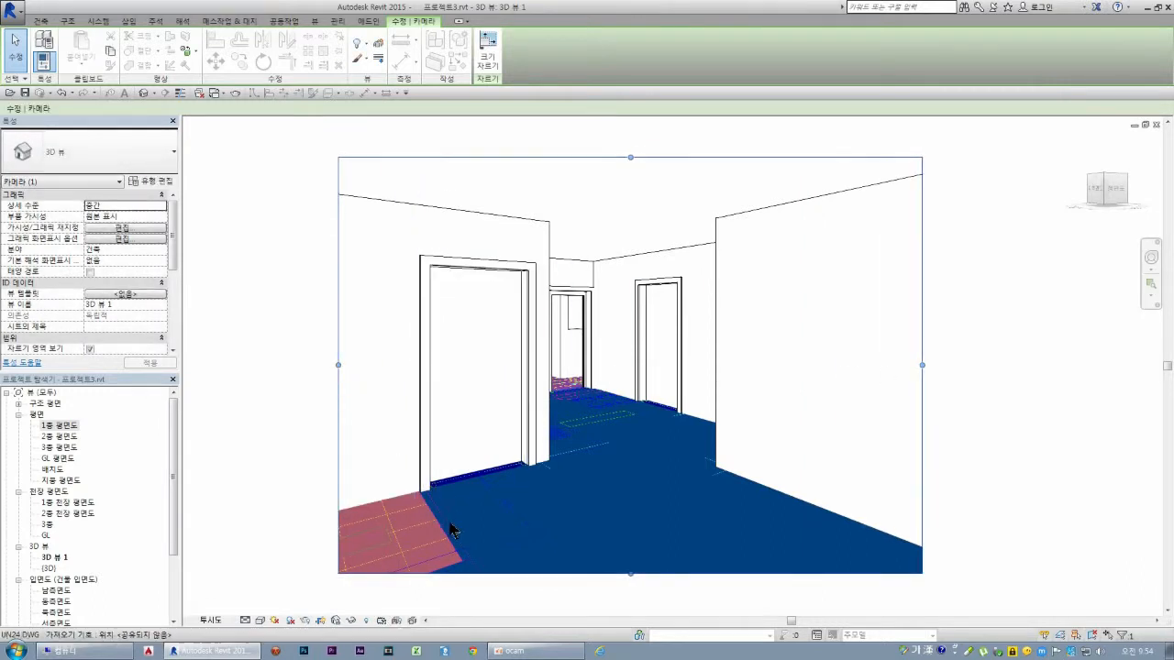
key("Escape")
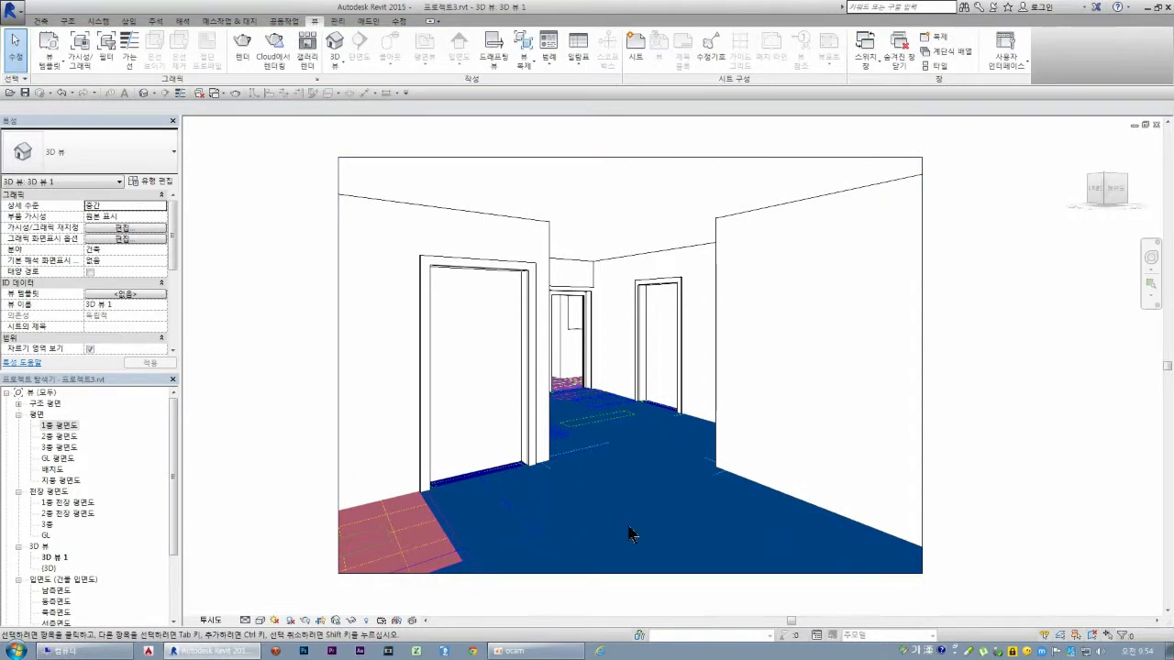
- Set the camera view's visual style to realistic (사실적)
right_click(631, 491)
left_click(597, 498)
left_click(274, 621)
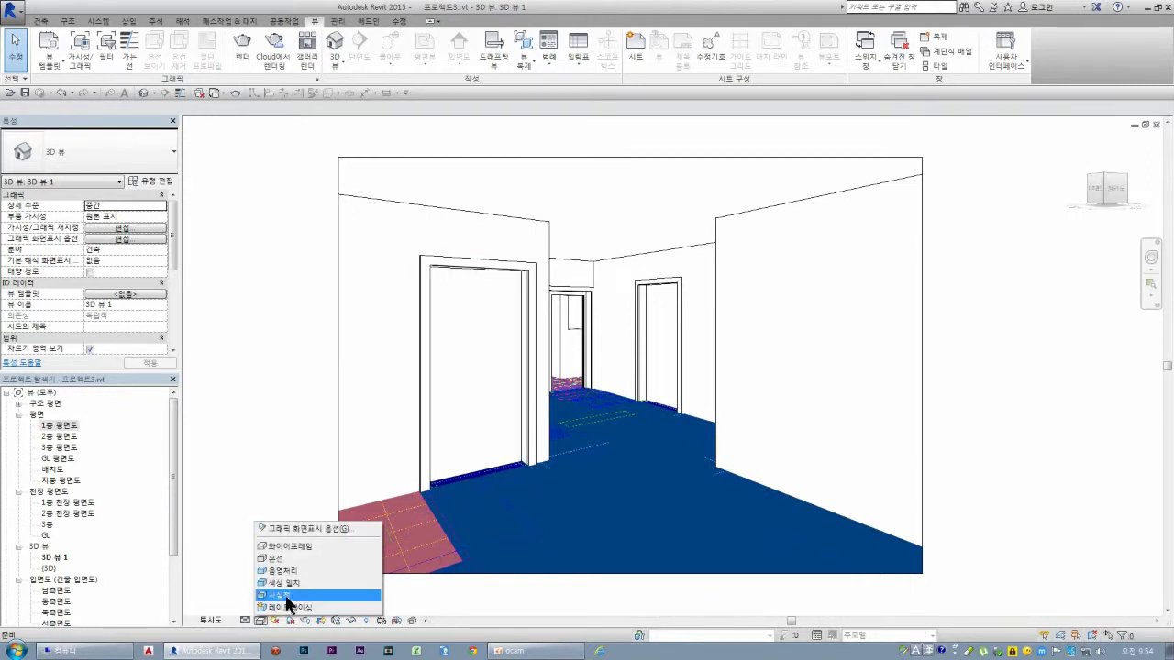
left_click(284, 593)
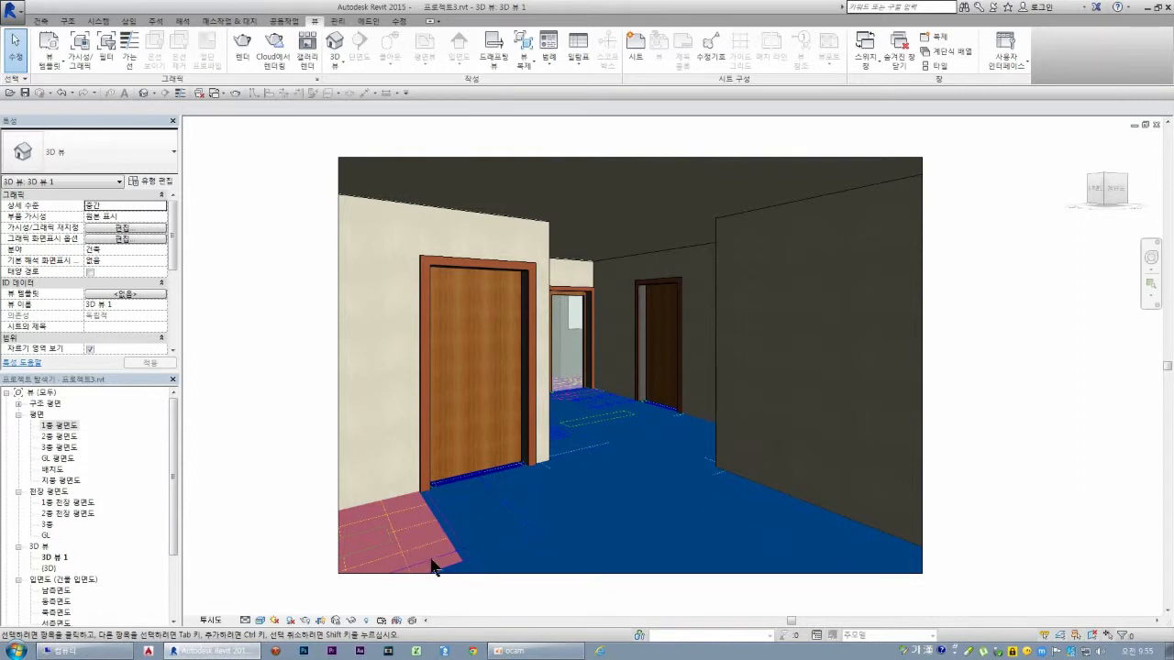
scroll(525, 396, "down", 2)
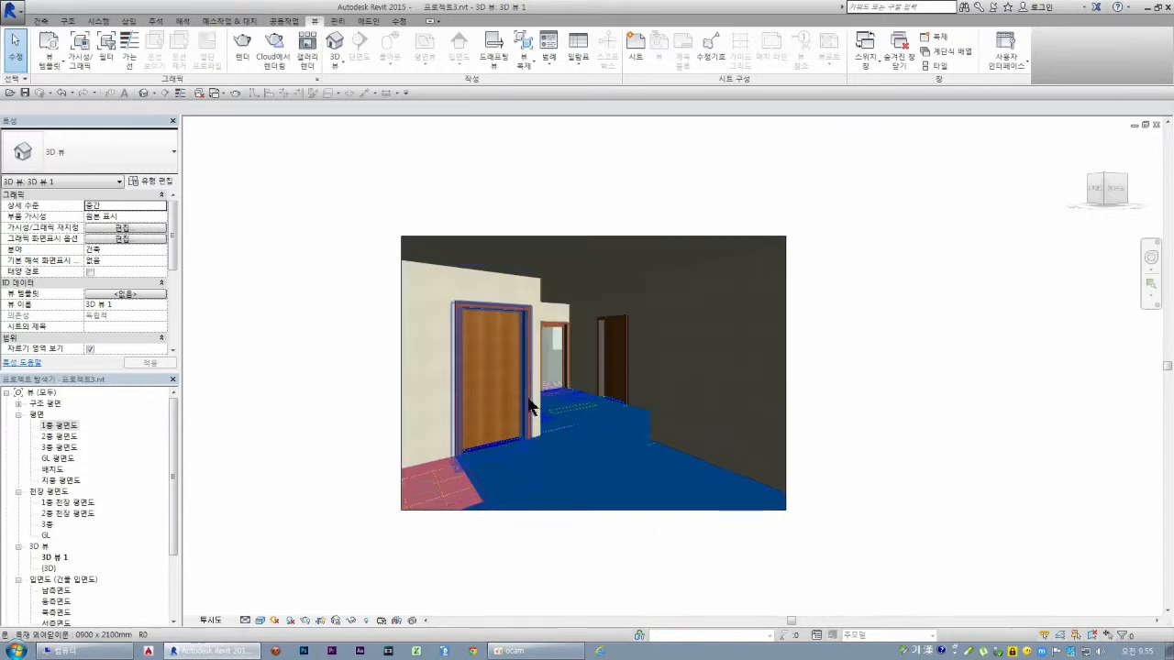
left_click(486, 510)
key("Escape")
right_click(623, 478)
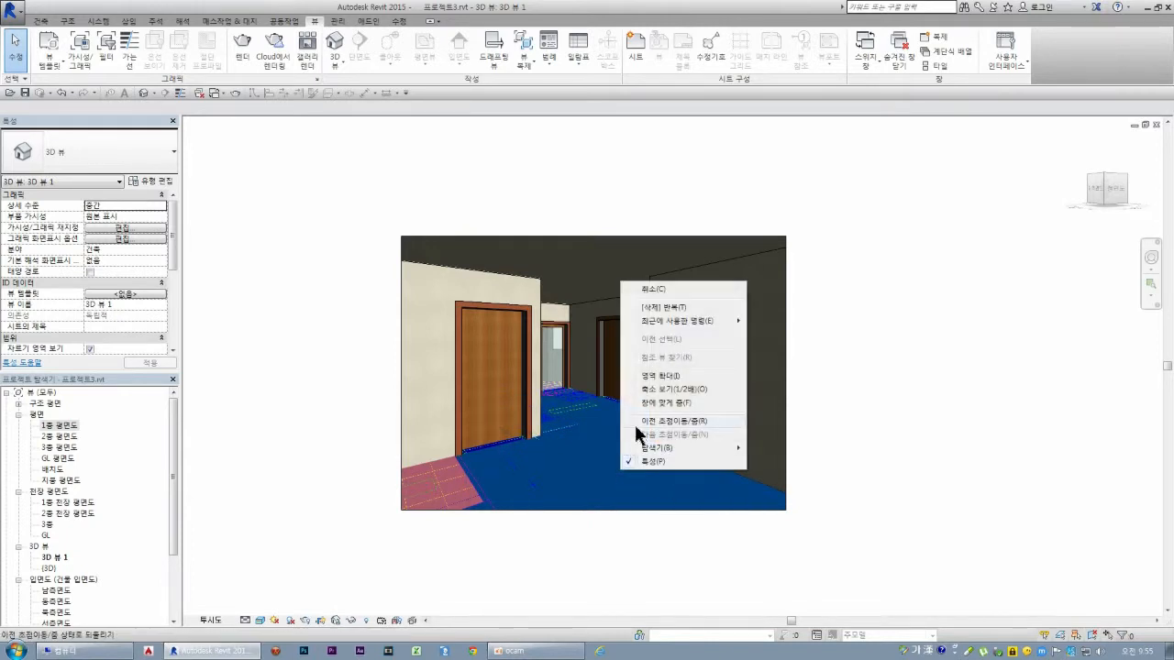
mouse_move(704, 321)
left_click(577, 393)
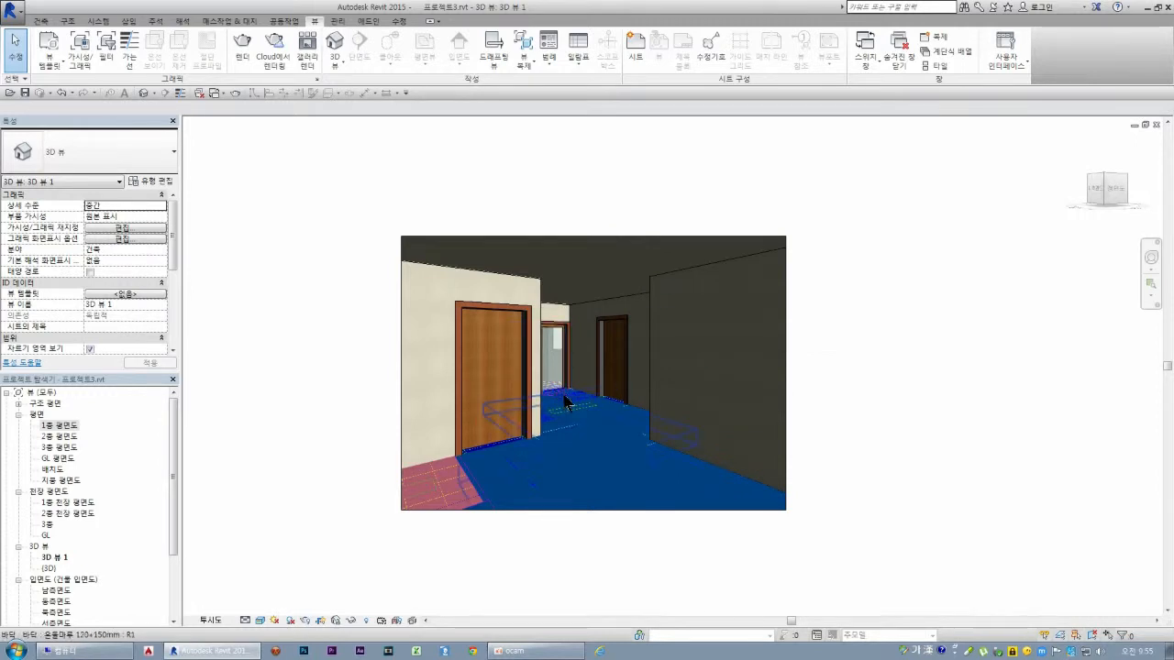
- Extend all four edges of the camera view's crop region to take in more floor, side walls and ceiling
scroll(562, 350, "down", 2)
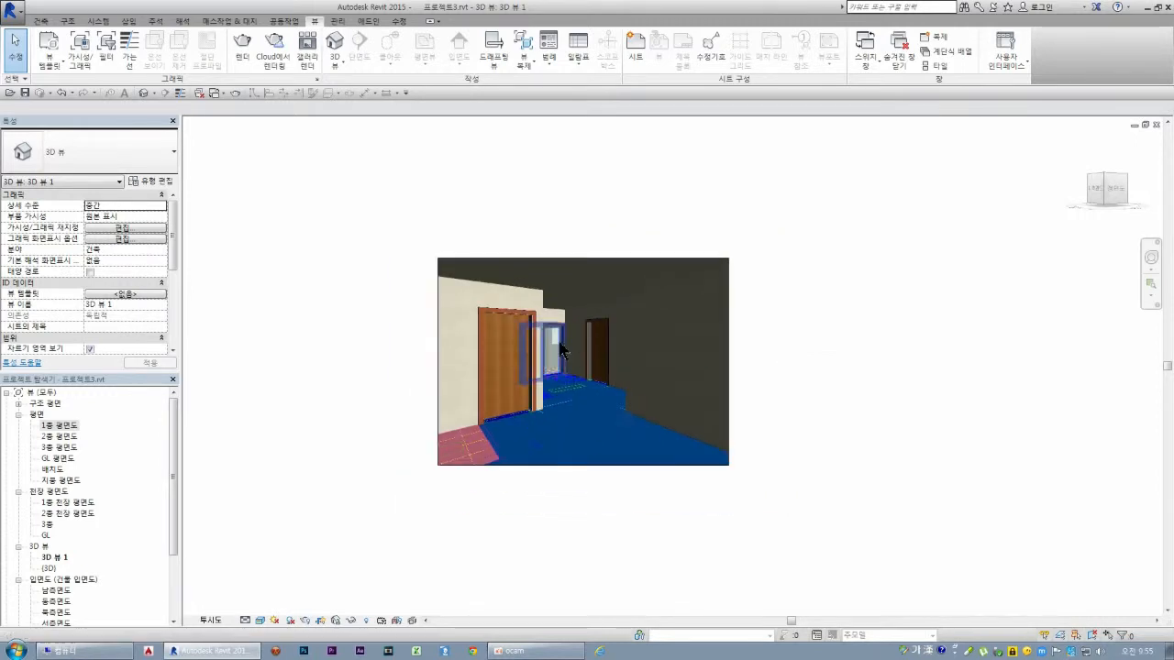
left_click(558, 466)
left_click_drag(584, 466, 585, 546)
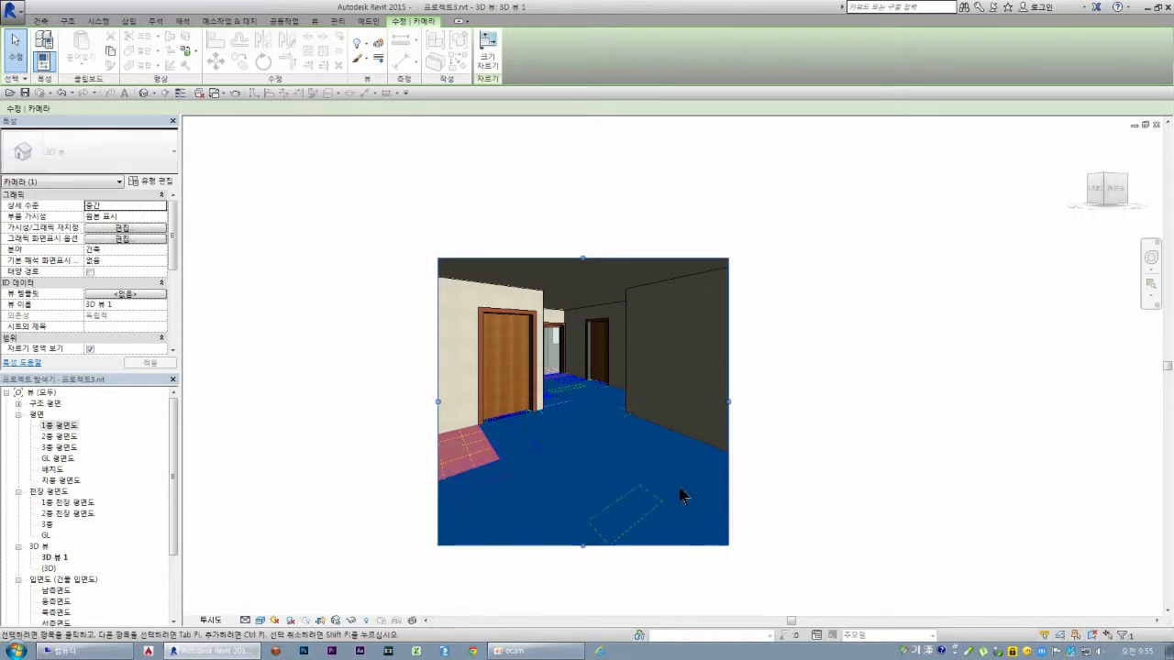
left_click_drag(729, 401, 868, 401)
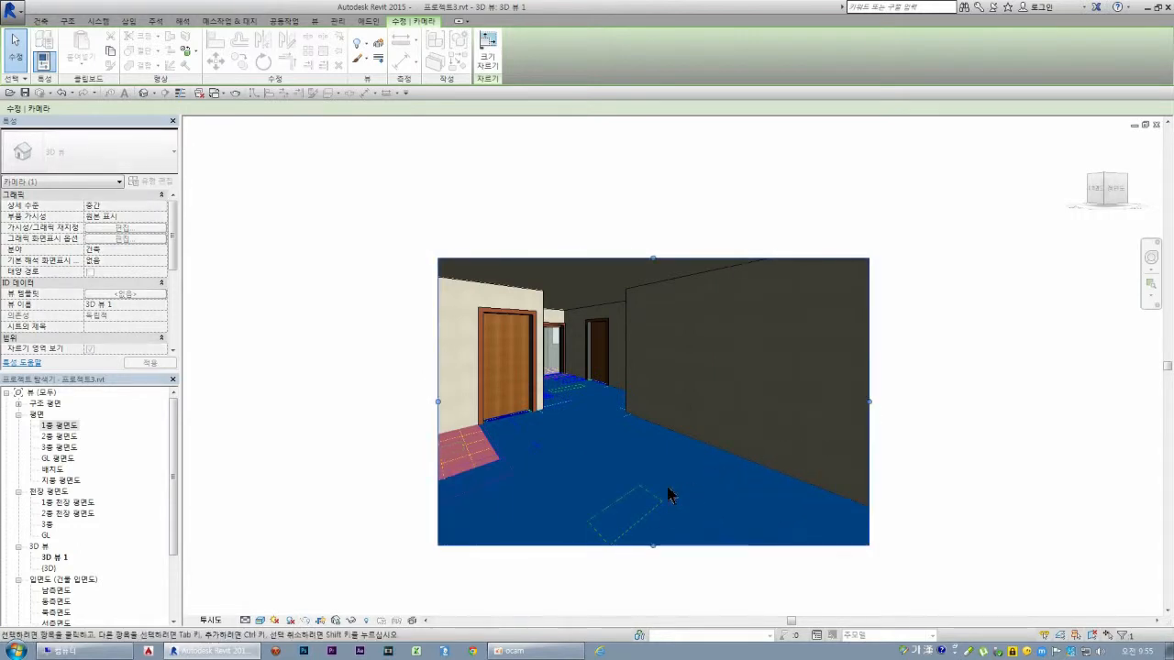
key("Escape")
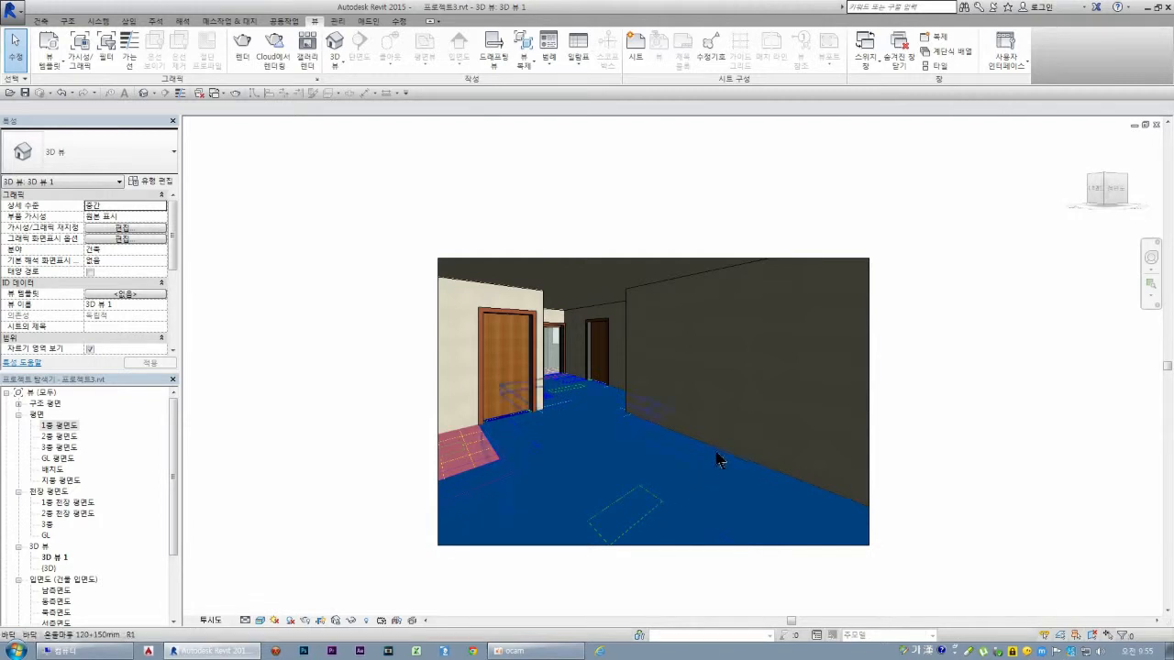
left_click(437, 404)
left_click_drag(438, 404, 398, 401)
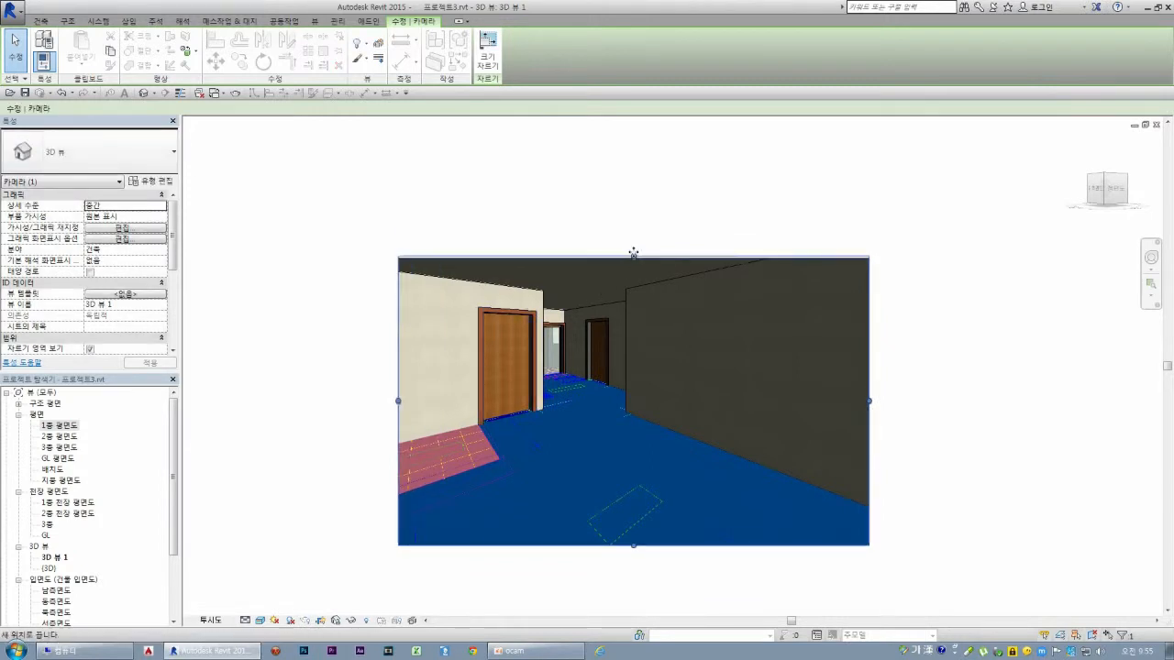
left_click_drag(633, 259, 636, 196)
key("Escape")
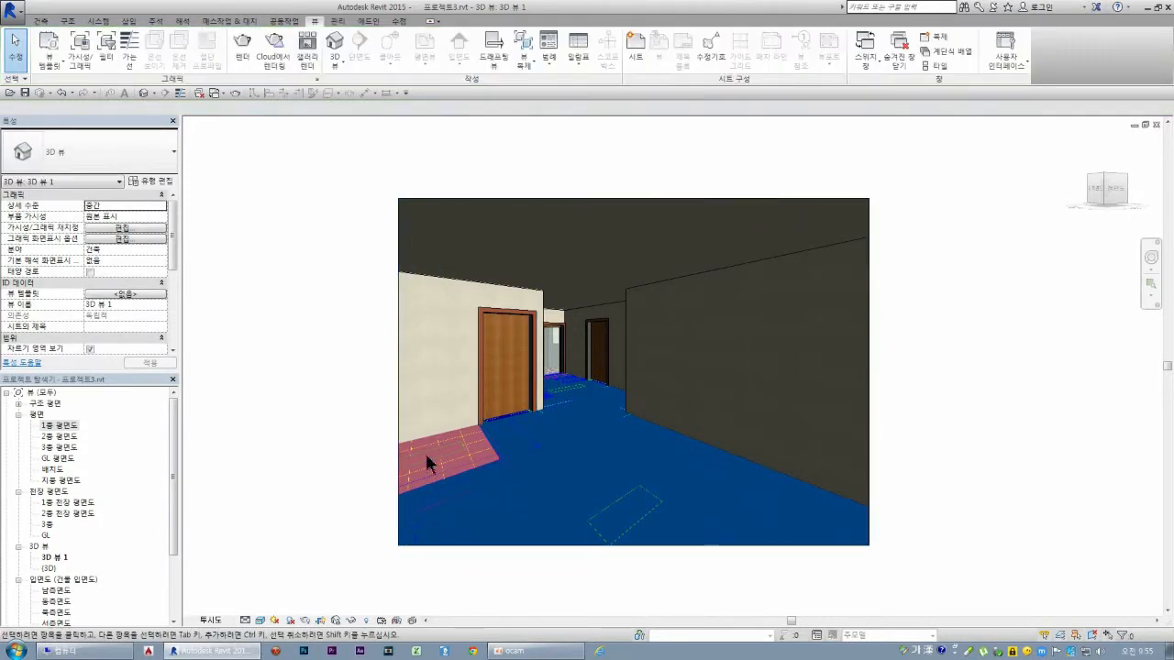
- Set the camera view's detail level to 높음
left_click(612, 545)
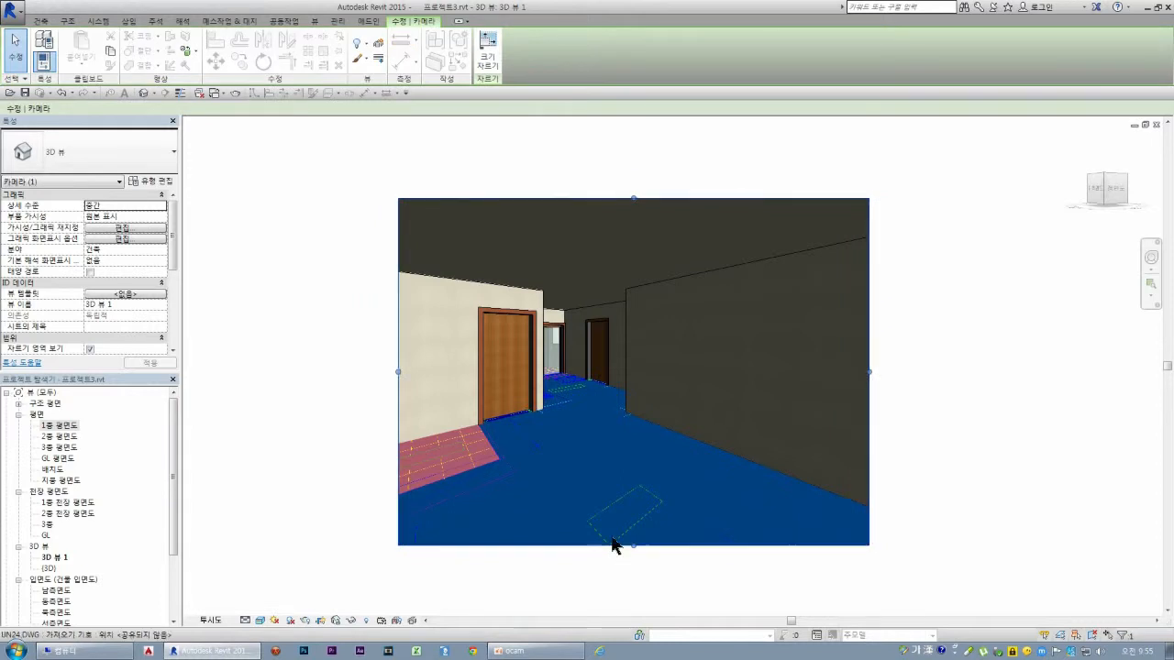
left_click(244, 621)
left_click(257, 609)
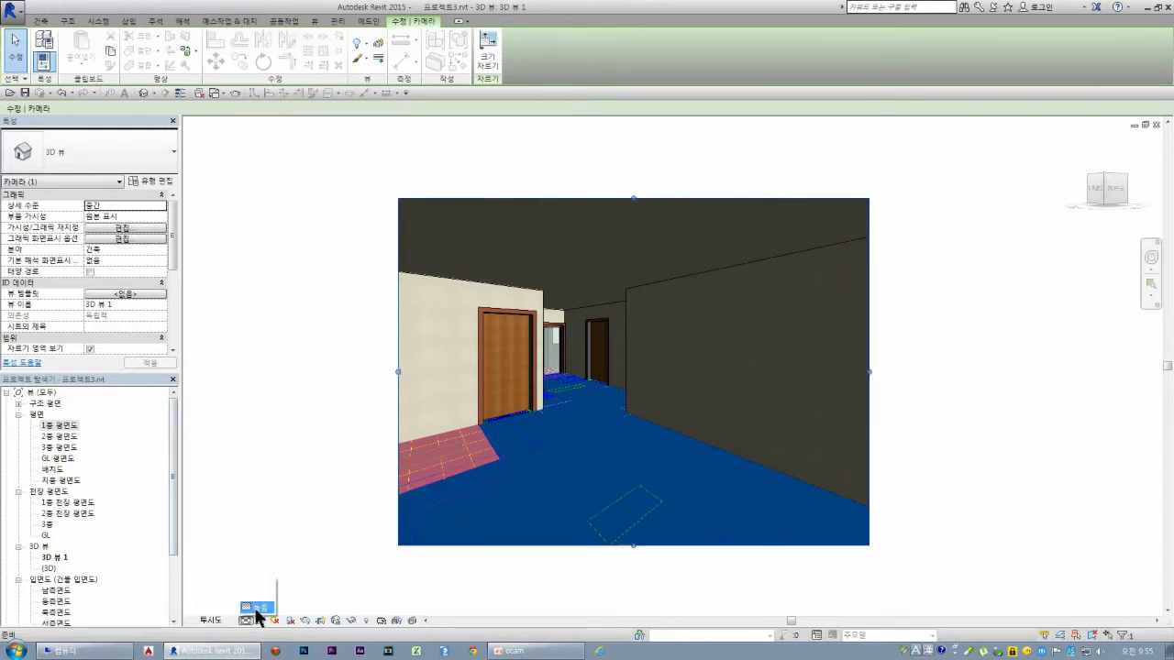
key("Escape")
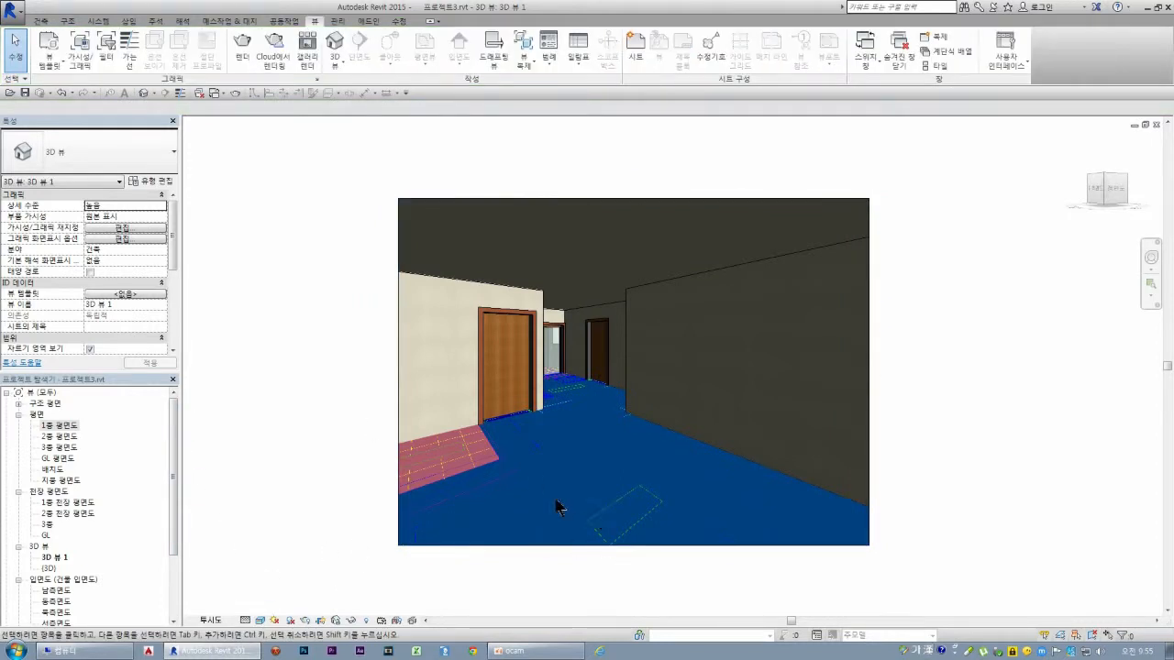
- Hide the UN24.DWG import covering the floor as an element in the camera view
left_click(576, 401)
right_click(576, 401)
mouse_move(734, 181)
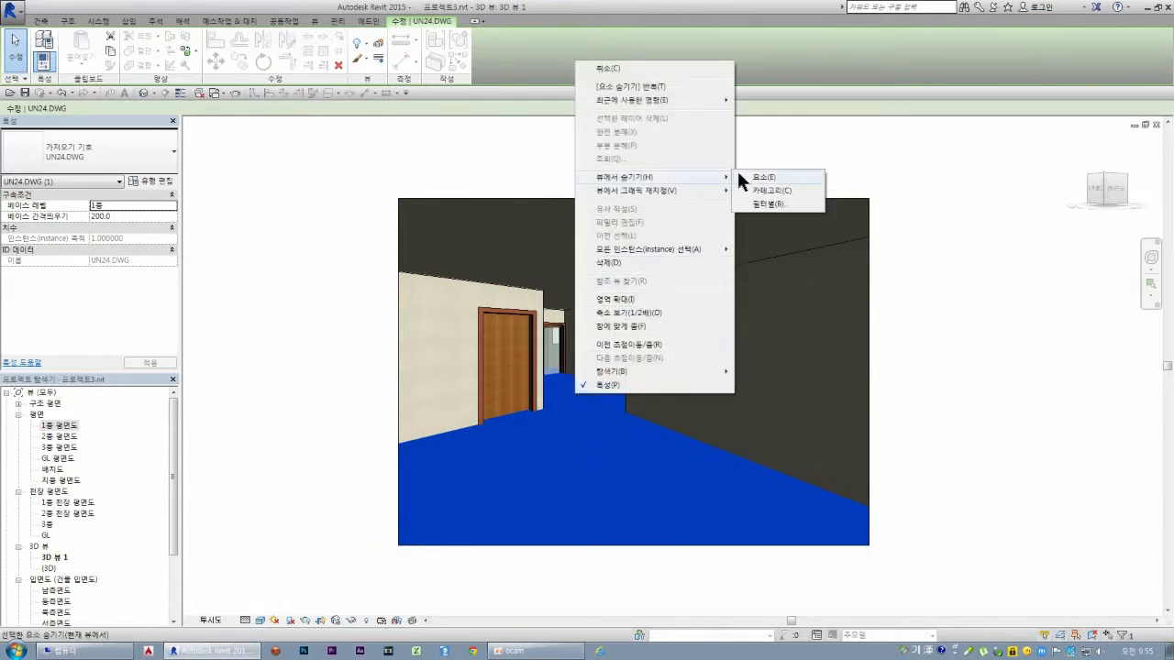
left_click(764, 179)
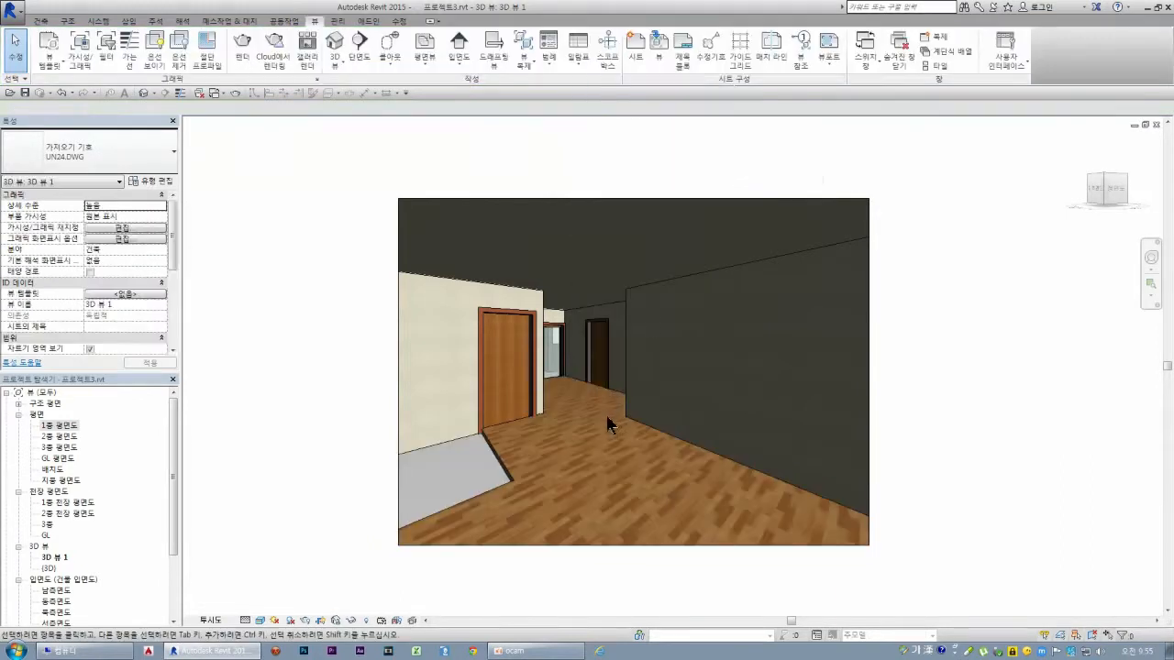
- Tighten the camera view's crop region on all four sides around the doors and hallway
scroll(600, 461, "up", 2)
scroll(598, 449, "down", 2)
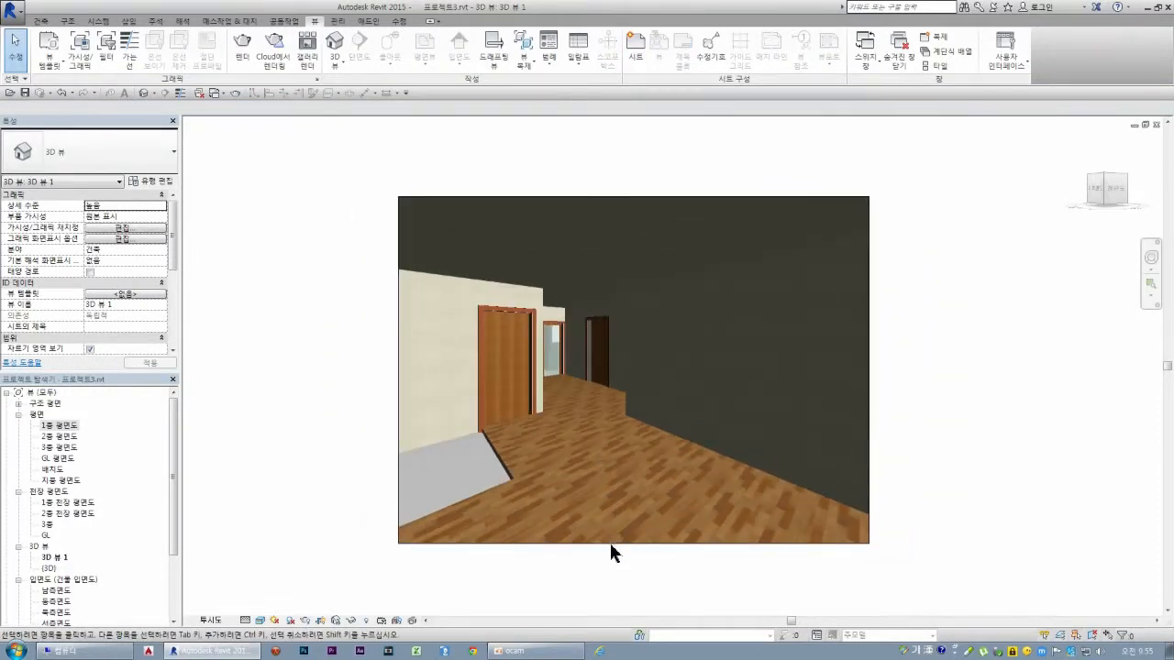
left_click(613, 544)
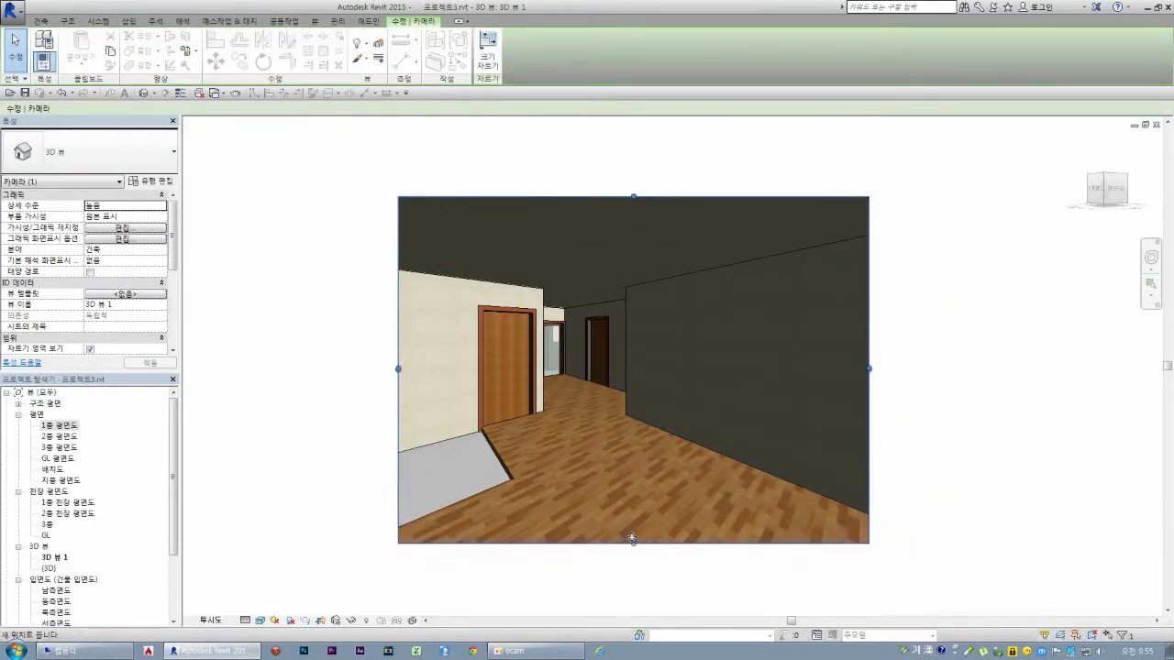
left_click_drag(633, 544, 634, 489)
left_click_drag(868, 343, 777, 343)
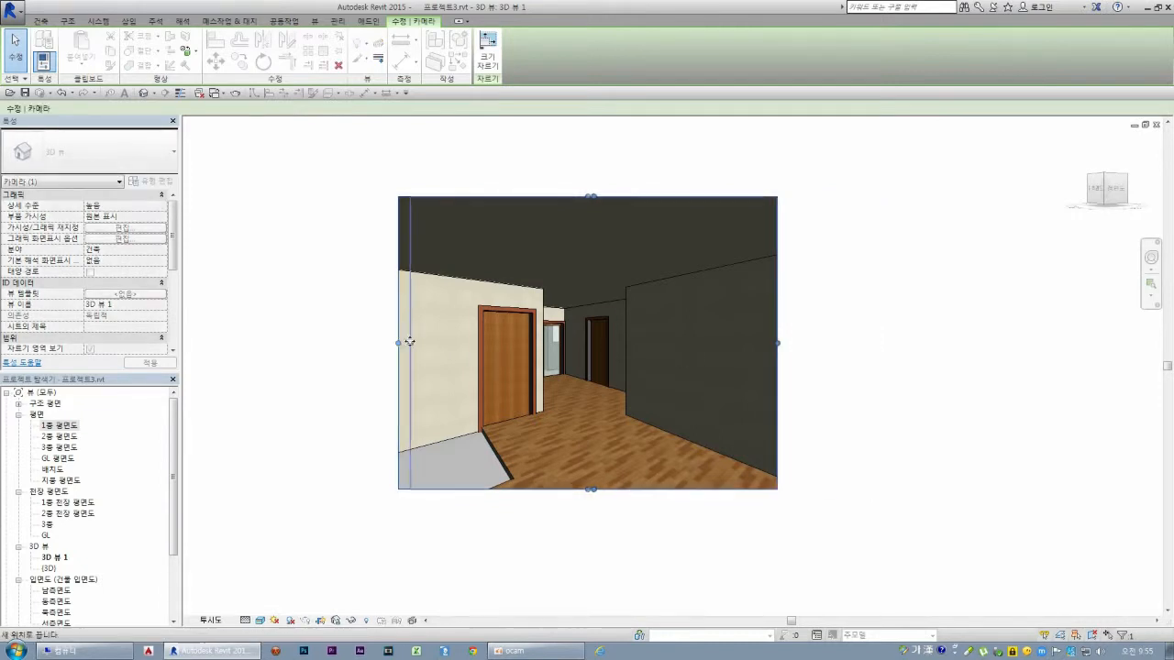
left_click_drag(399, 343, 410, 343)
left_click_drag(594, 196, 603, 275)
- Examine the hallway in the camera view up close, including the sliding glass door at its far end
scroll(601, 349, "up", 2)
scroll(516, 339, "up", 5)
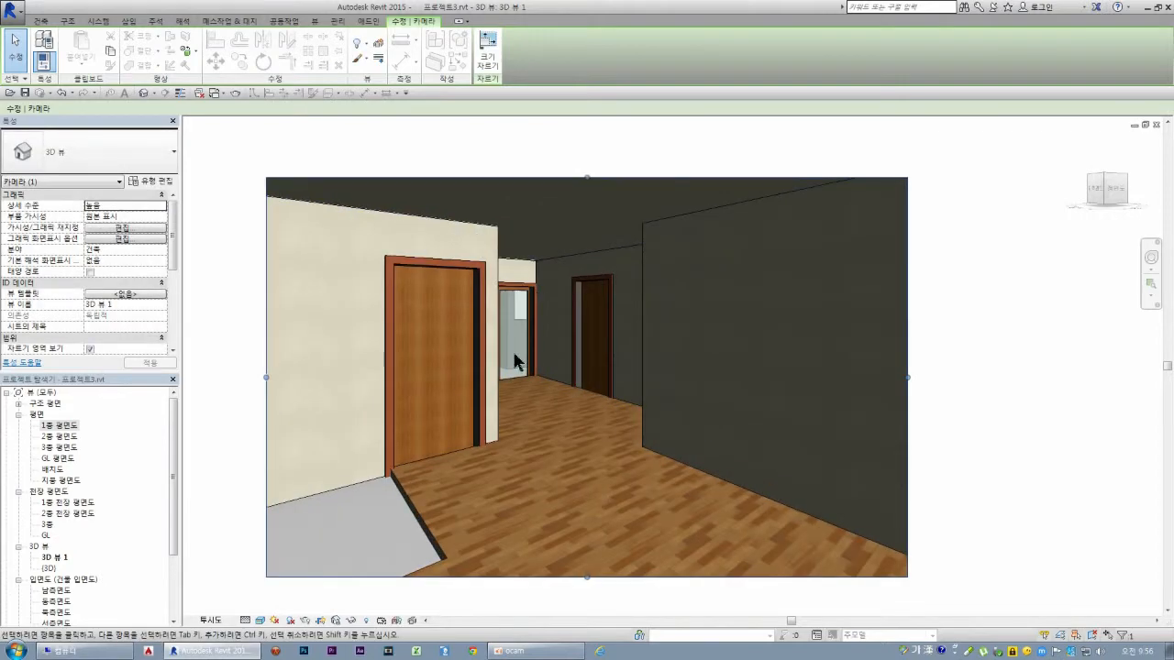
scroll(527, 367, "up", 2)
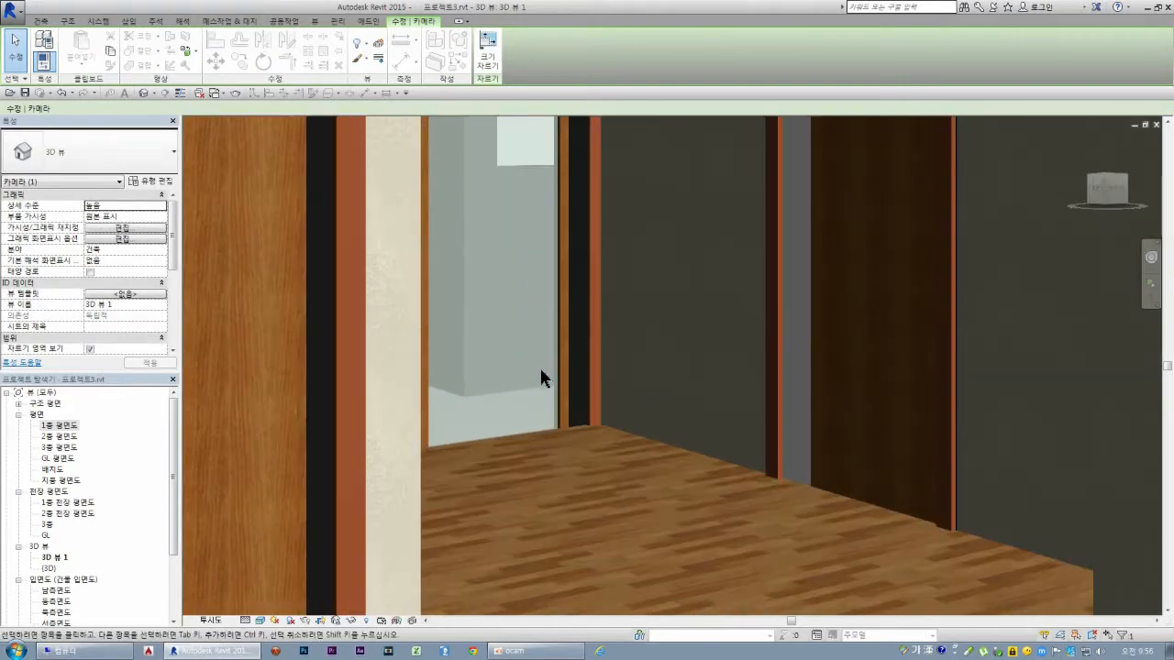
left_click(558, 374)
scroll(436, 312, "down", 3)
scroll(437, 312, "down", 3)
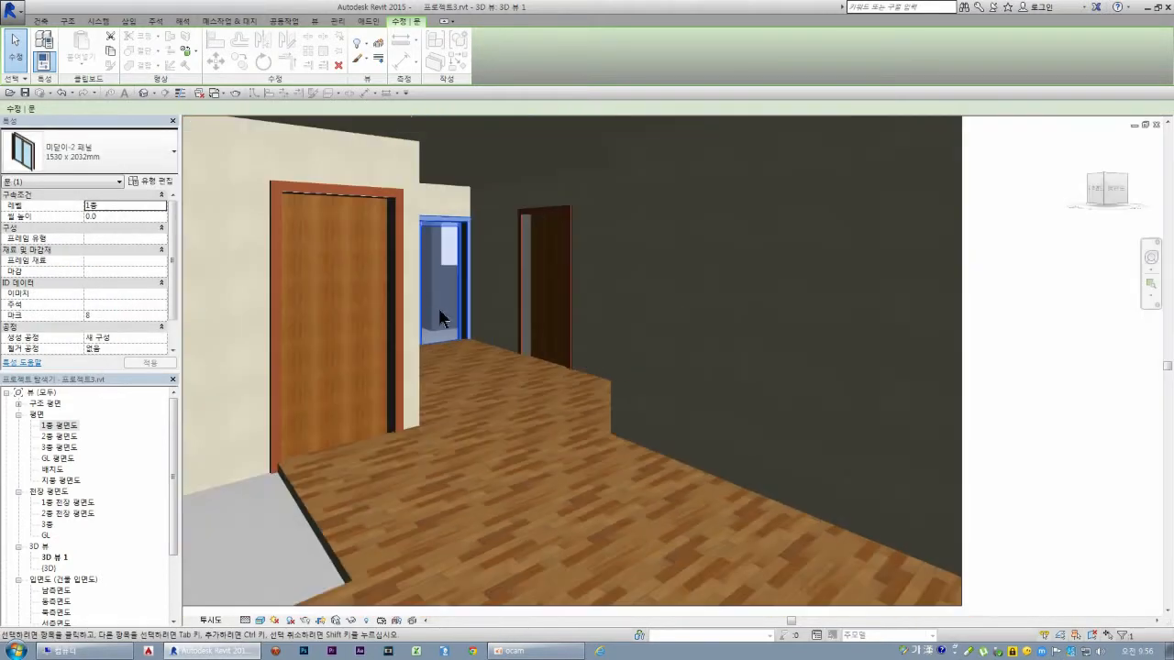
key("Escape")
scroll(450, 398, "down", 3)
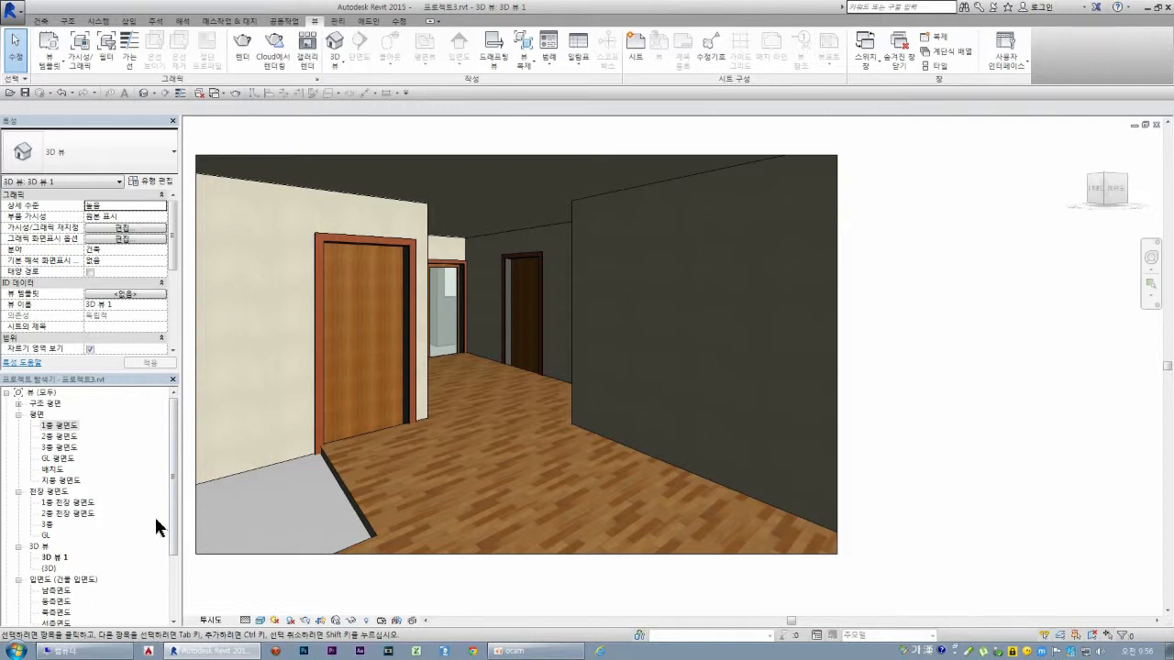
- Open the 1층 천장 평면도 ceiling plan, start placing a lighting fixture, and check the fixture types already available
double_click(86, 504)
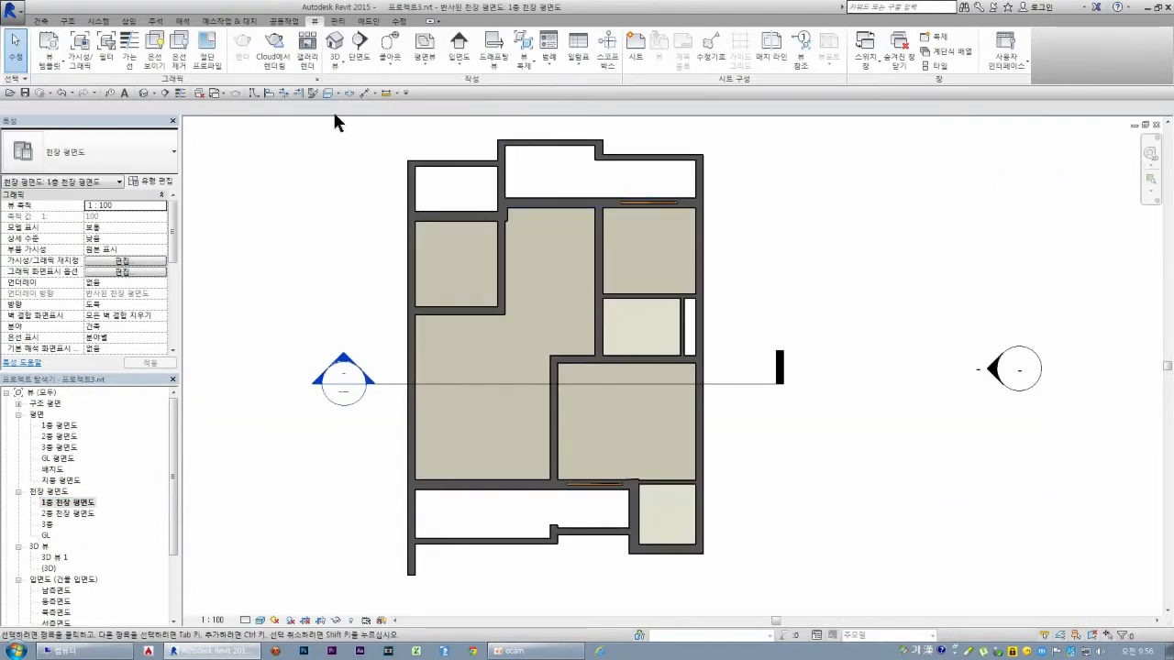
left_click(41, 22)
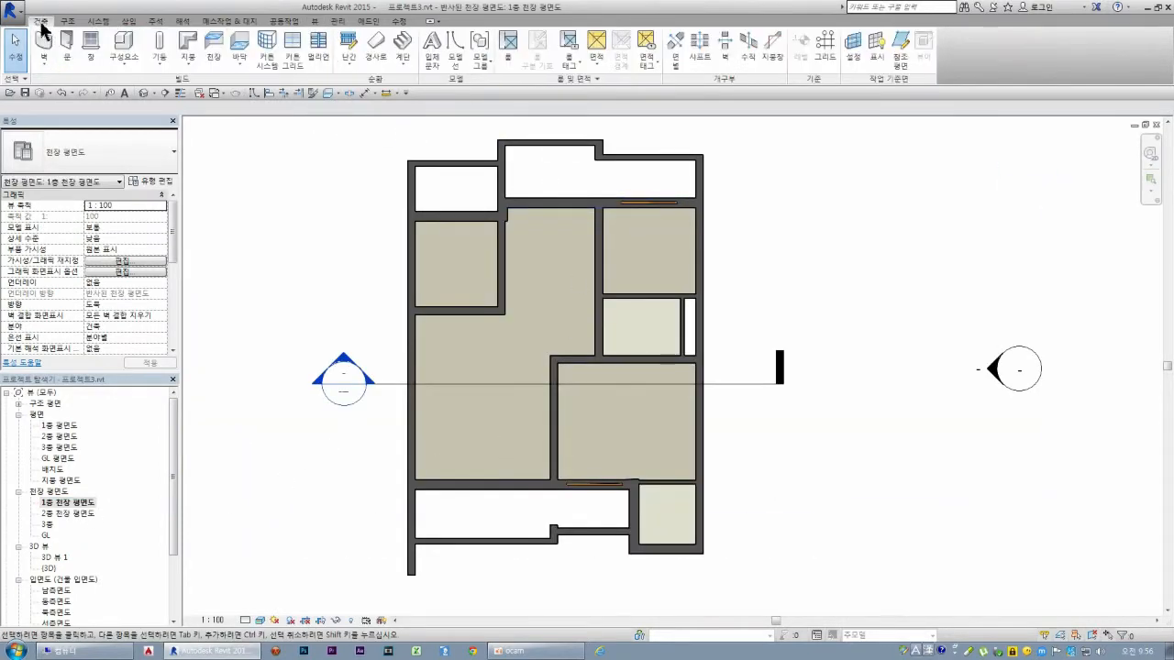
left_click(98, 20)
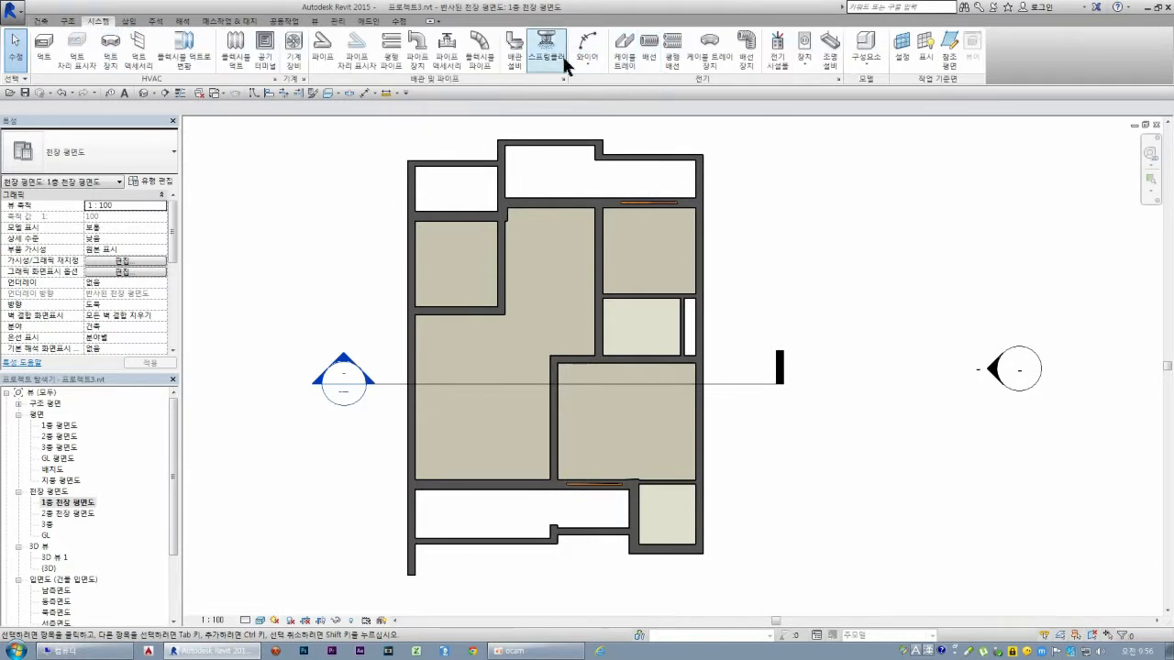
left_click(829, 60)
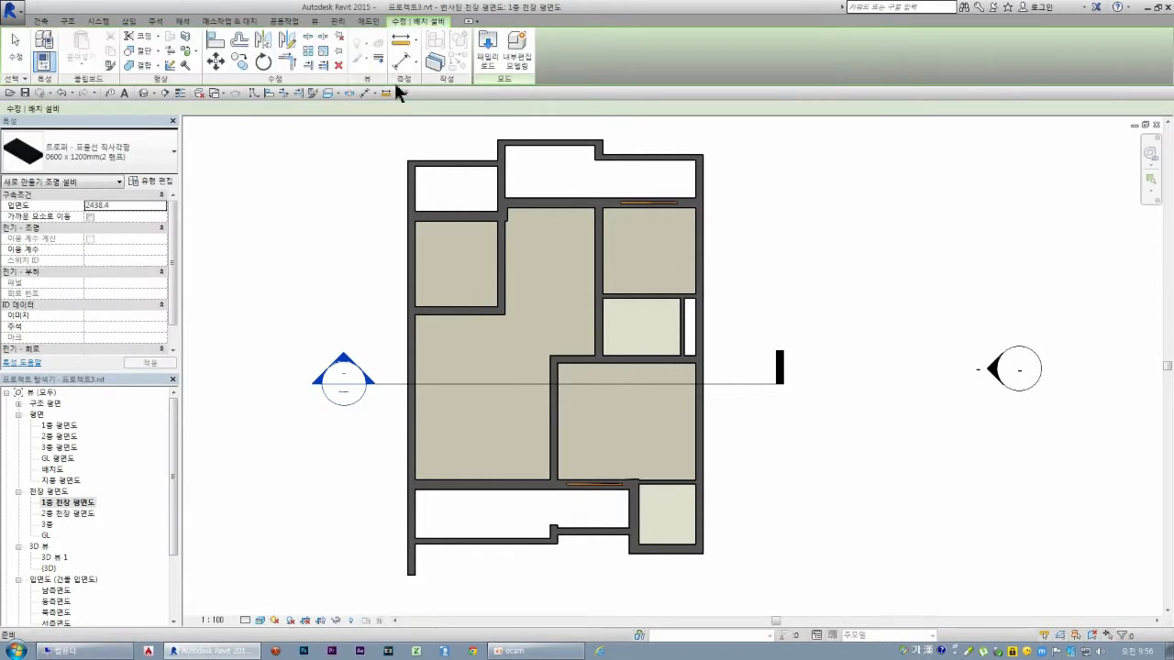
left_click(161, 150)
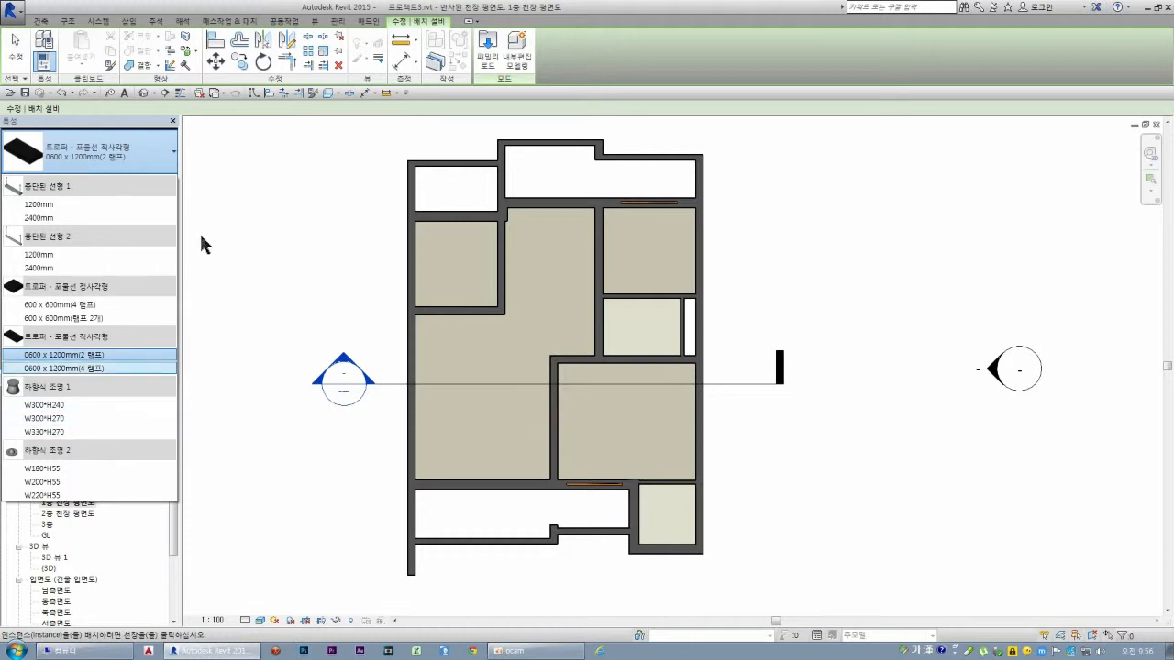
- Start loading a family and browse the Korea library to the 조명 > 건축 > 설비 folder
left_click(495, 56)
left_click(489, 60)
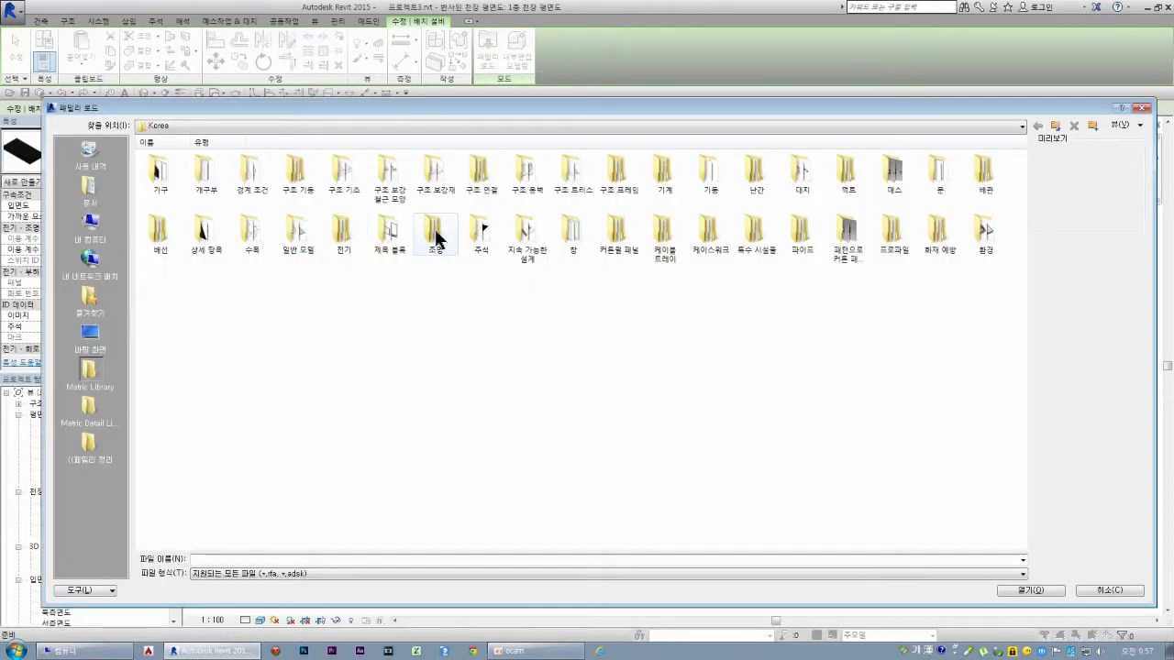
double_click(438, 235)
double_click(206, 181)
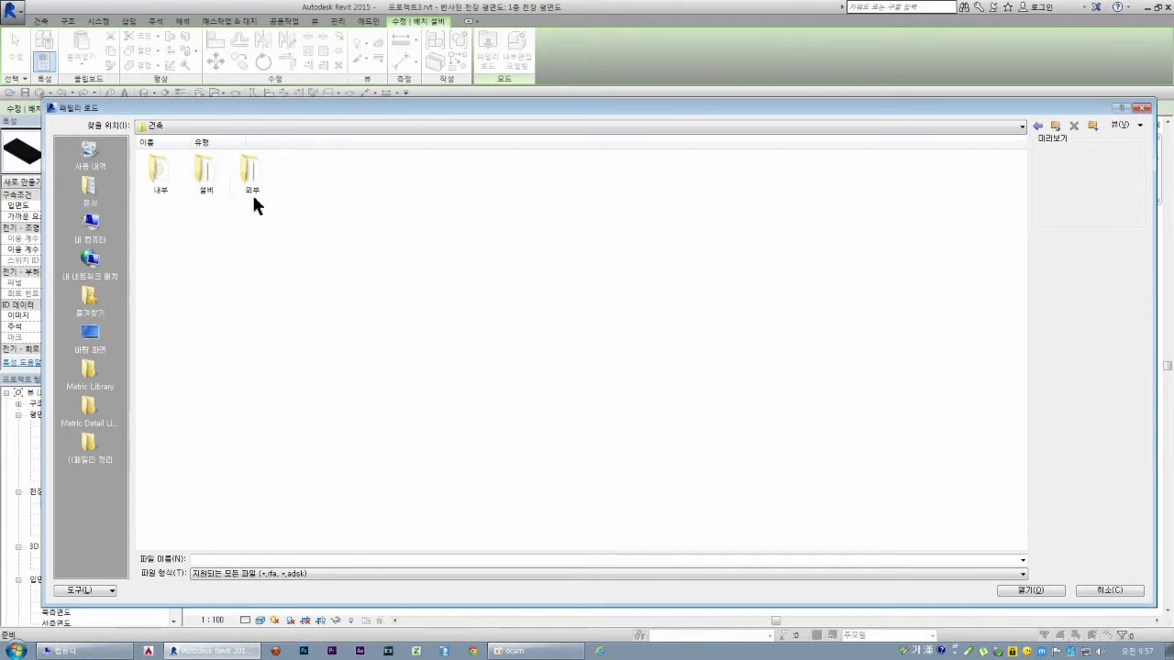
double_click(162, 176)
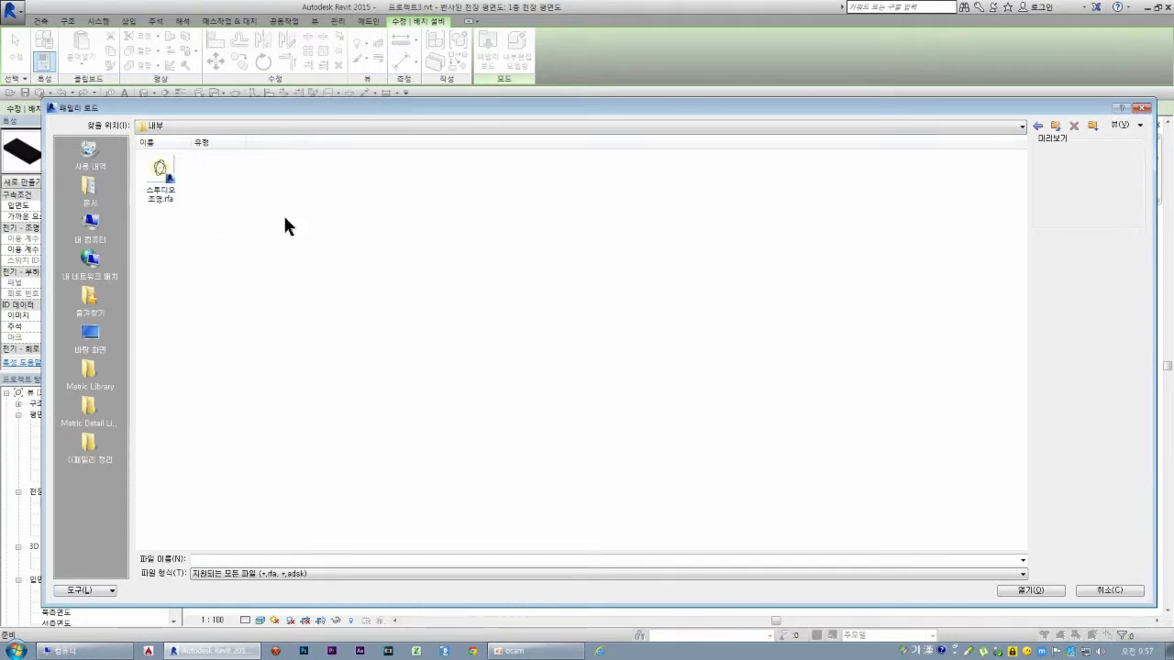
key("BackSpace")
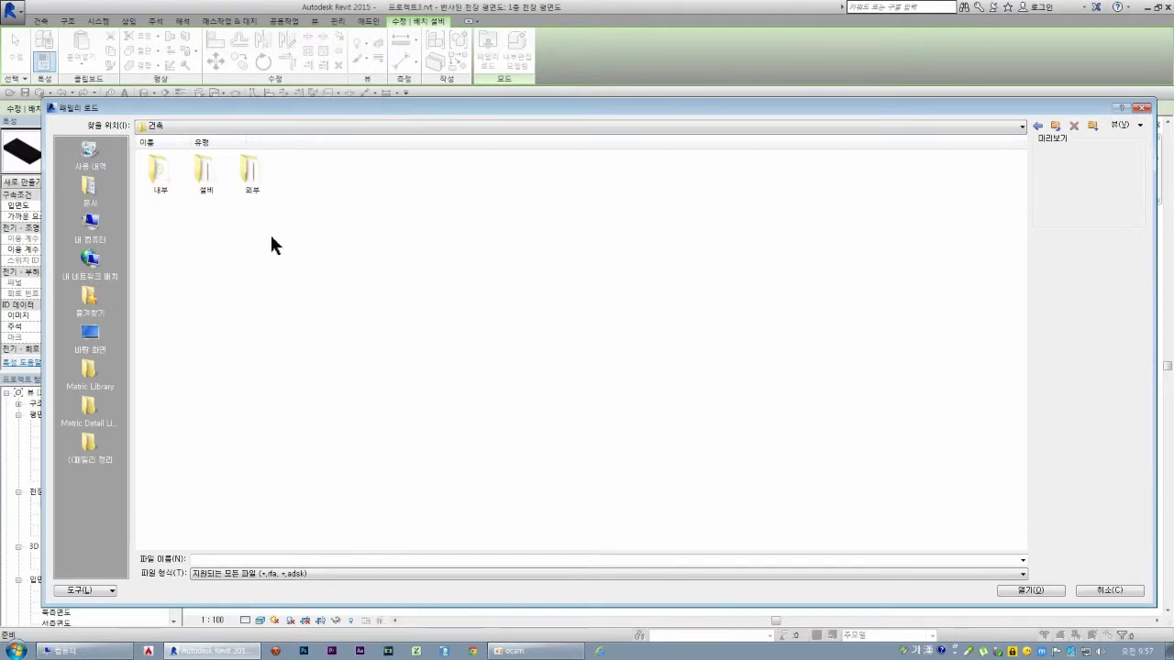
double_click(209, 179)
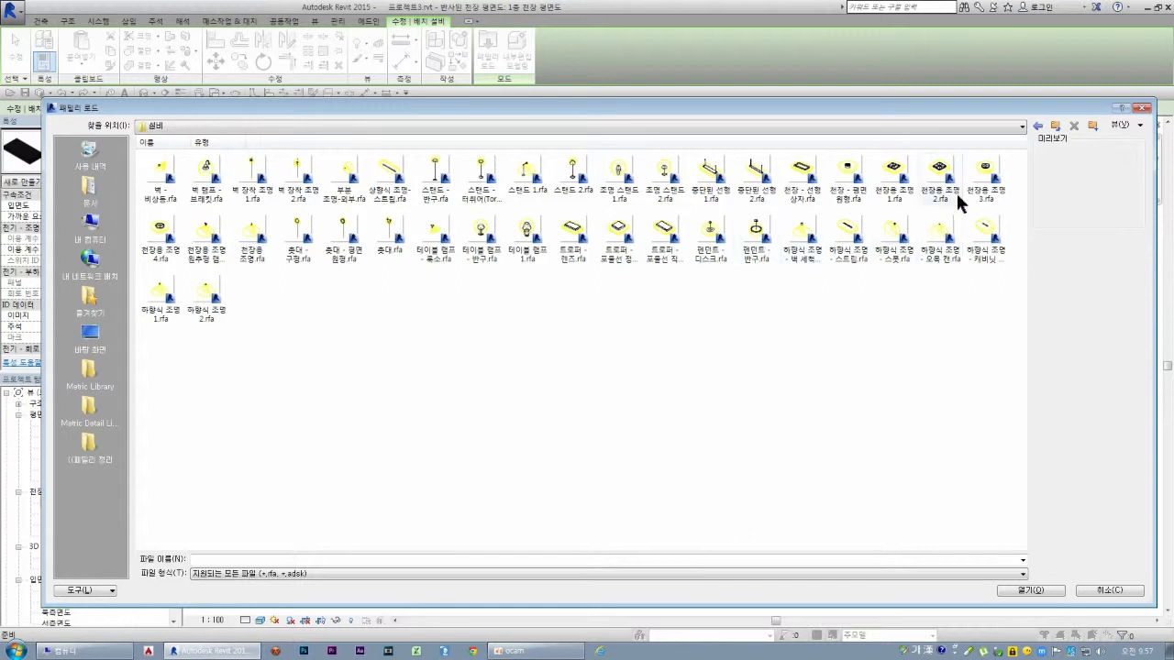
- Compare the previews of the ceiling light families in the 설비 folder, including 천장용 조명 1 to 4
left_click(986, 179)
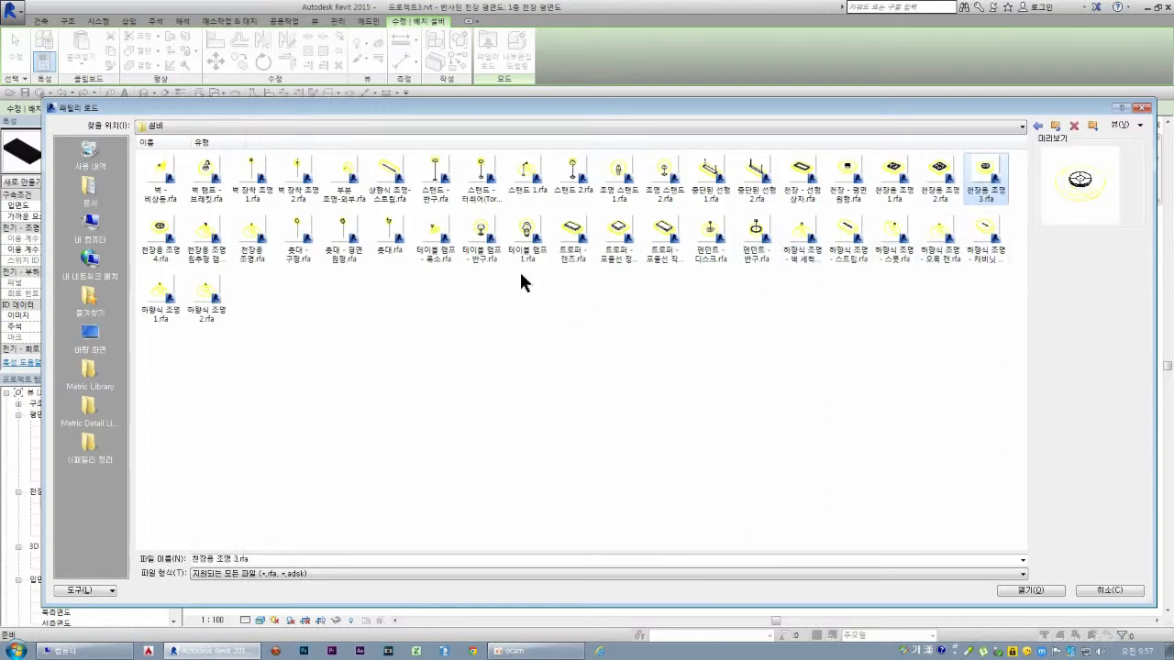
left_click(206, 244)
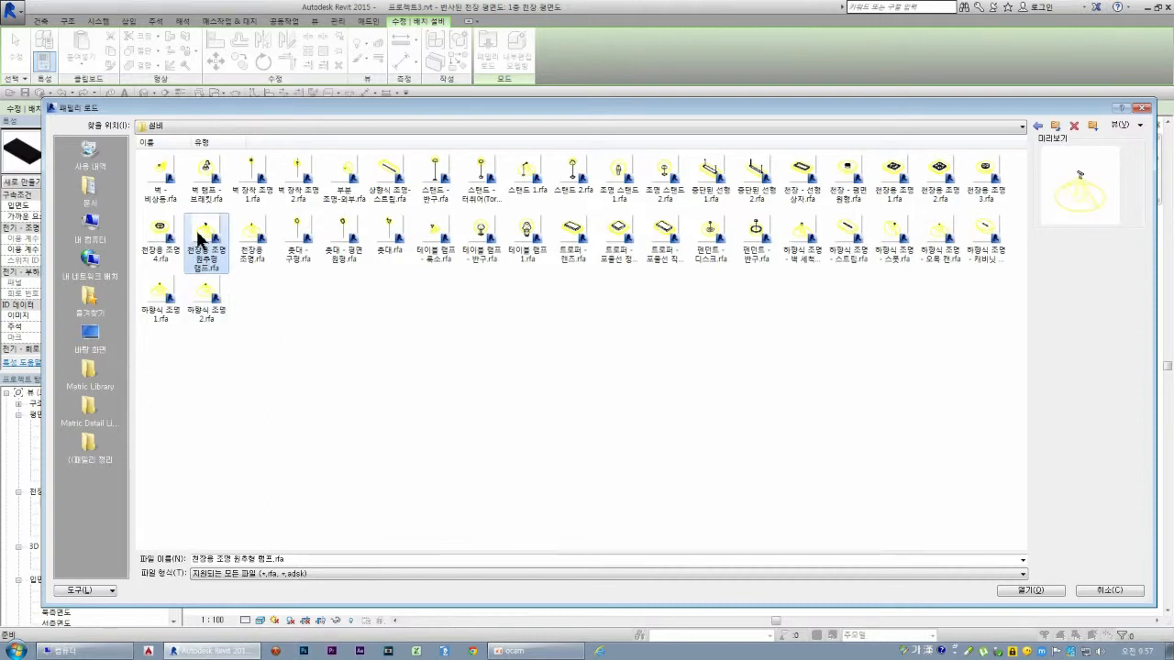
left_click(161, 235)
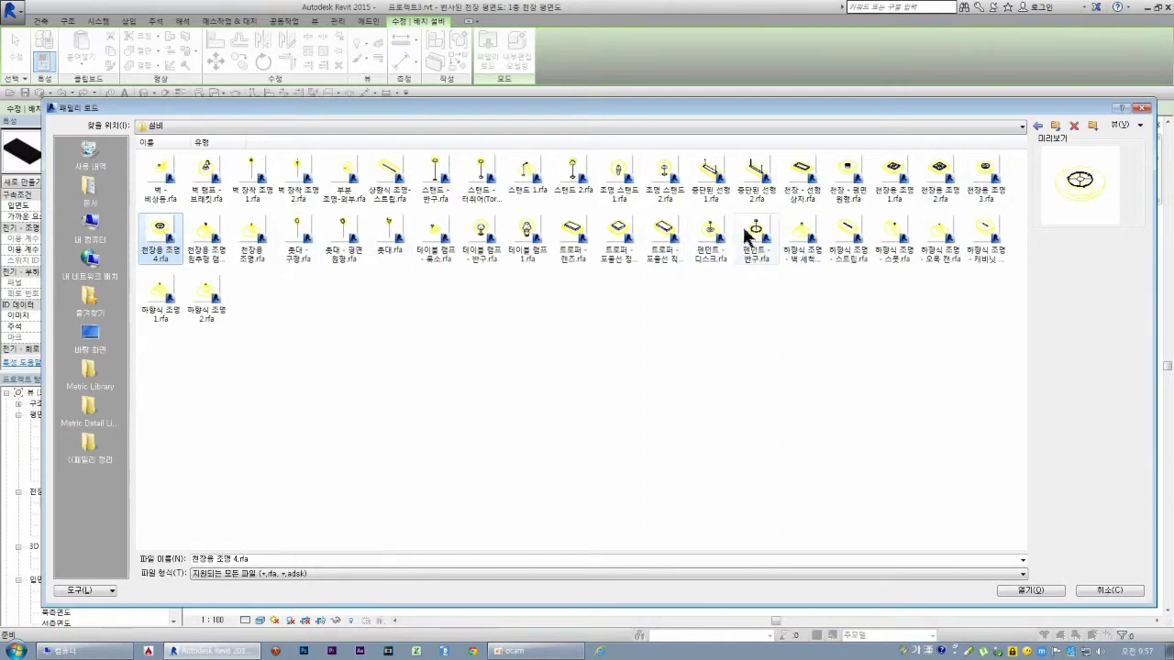
left_click(987, 181)
left_click(943, 178)
left_click(910, 179)
left_click(947, 179)
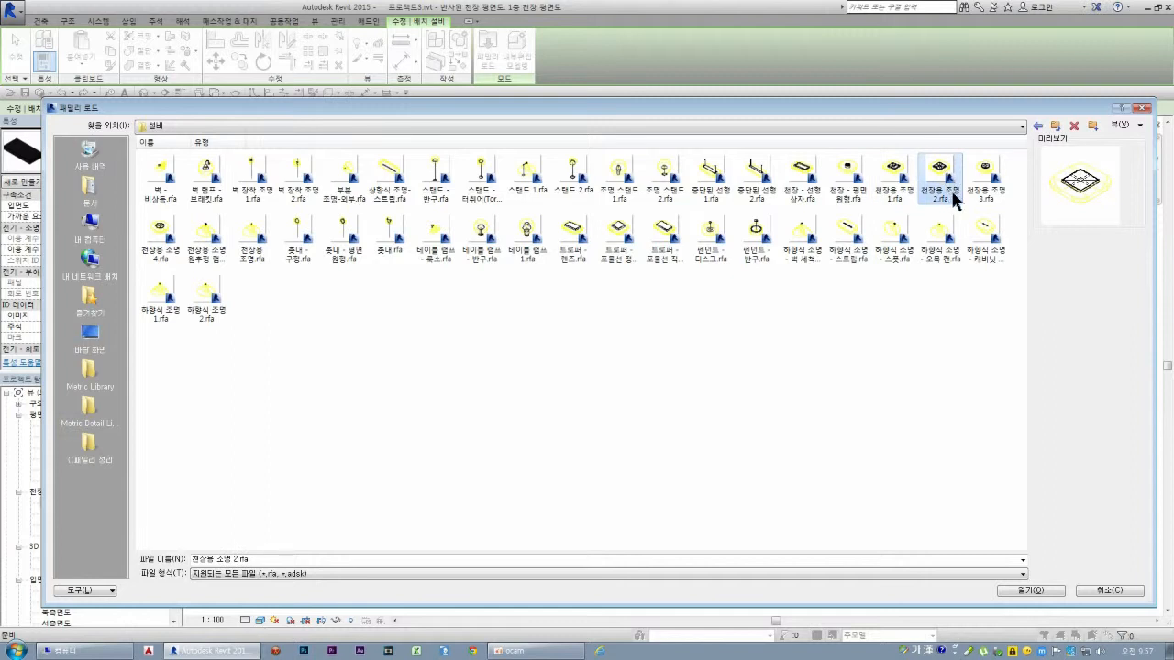
left_click(807, 177)
left_click(847, 178)
left_click(898, 179)
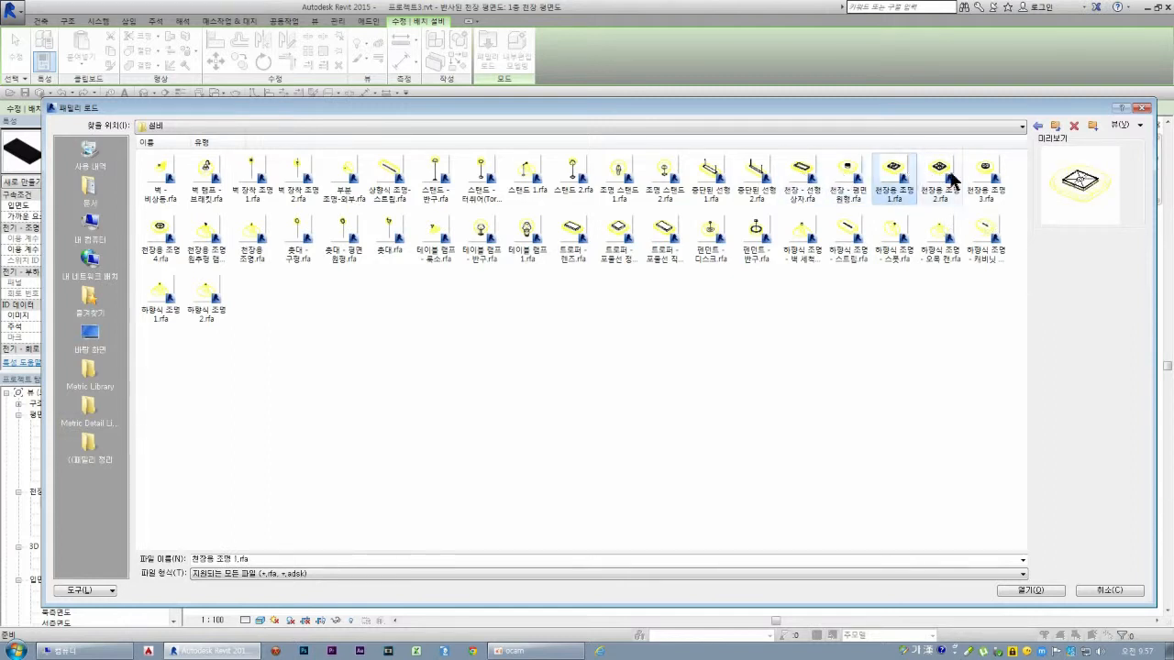
- Load the square ceiling light family 천장용 조명 2.rfa after comparing it with its neighbouring variants
left_click(954, 179)
left_click(913, 179)
left_click(940, 179)
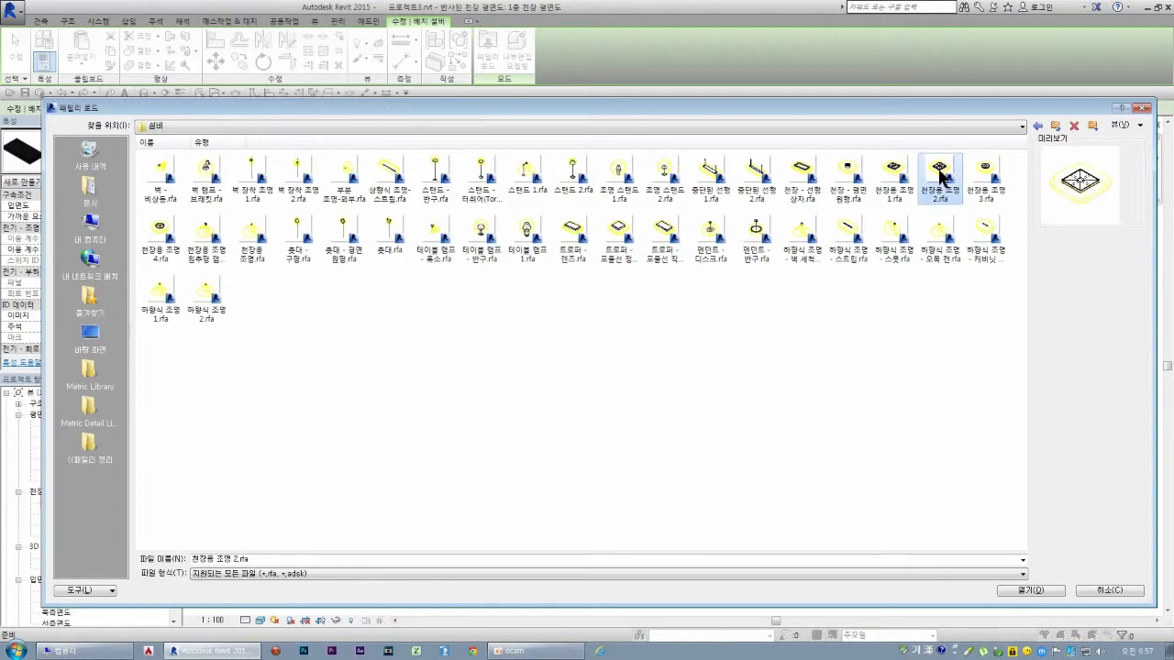
left_click(983, 179)
left_click(948, 179)
double_click(942, 176)
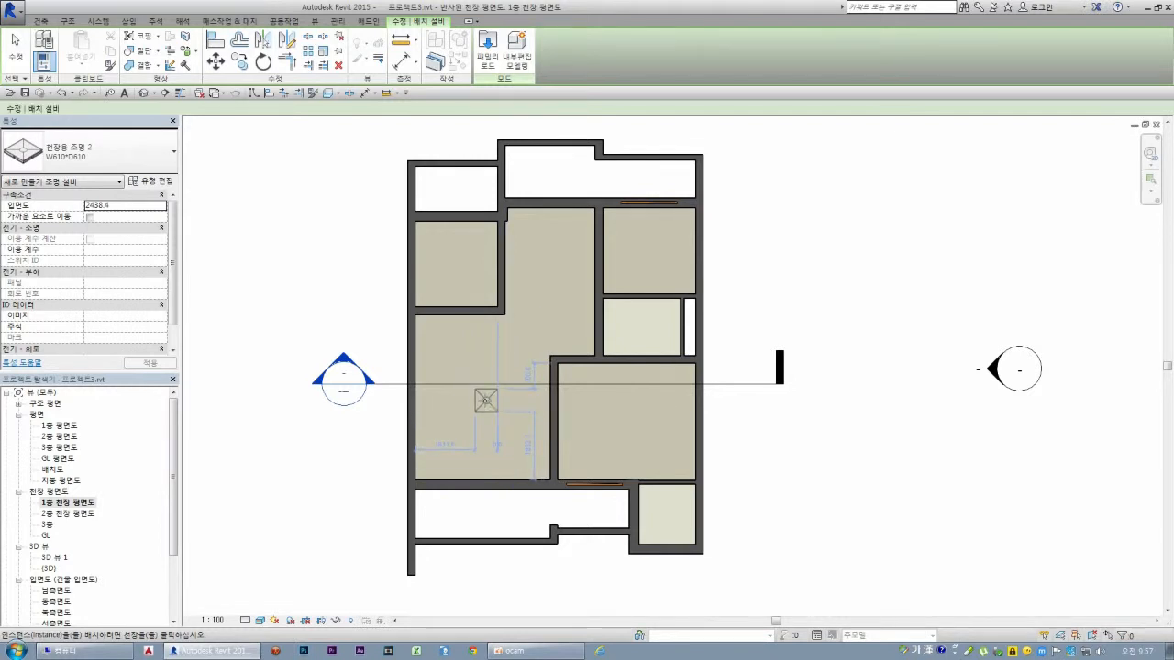
- Place a W610*D610 ceiling light in the living room and the three bedrooms, aligning the living room's with the adjacent large bedroom's
left_click(486, 399)
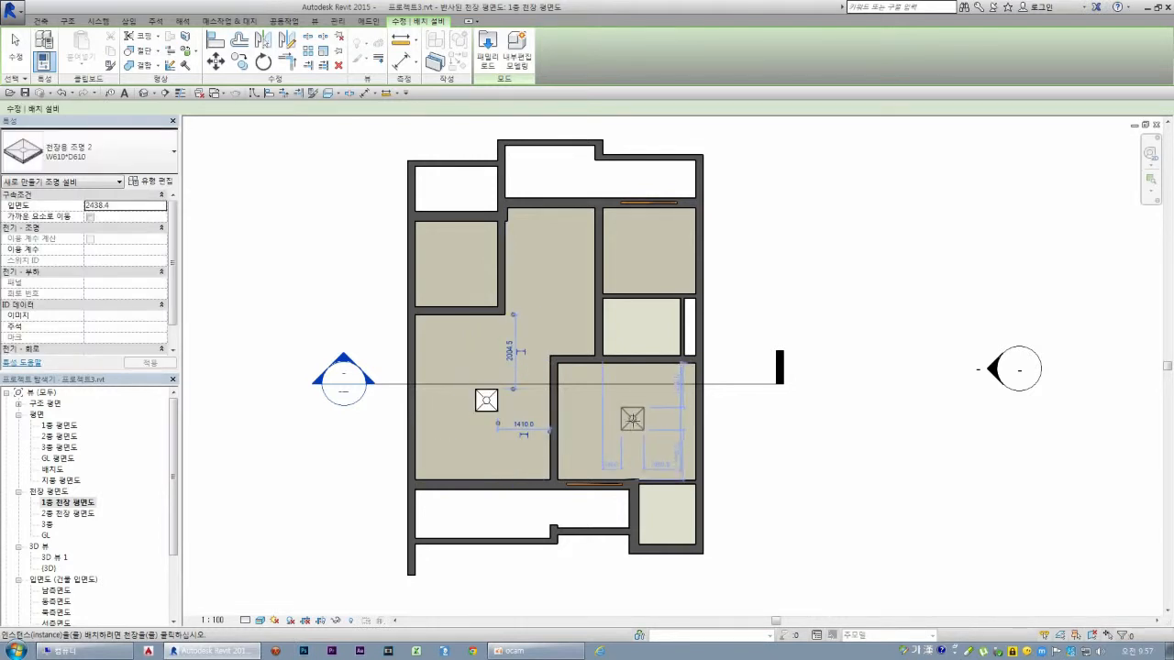
left_click(628, 424)
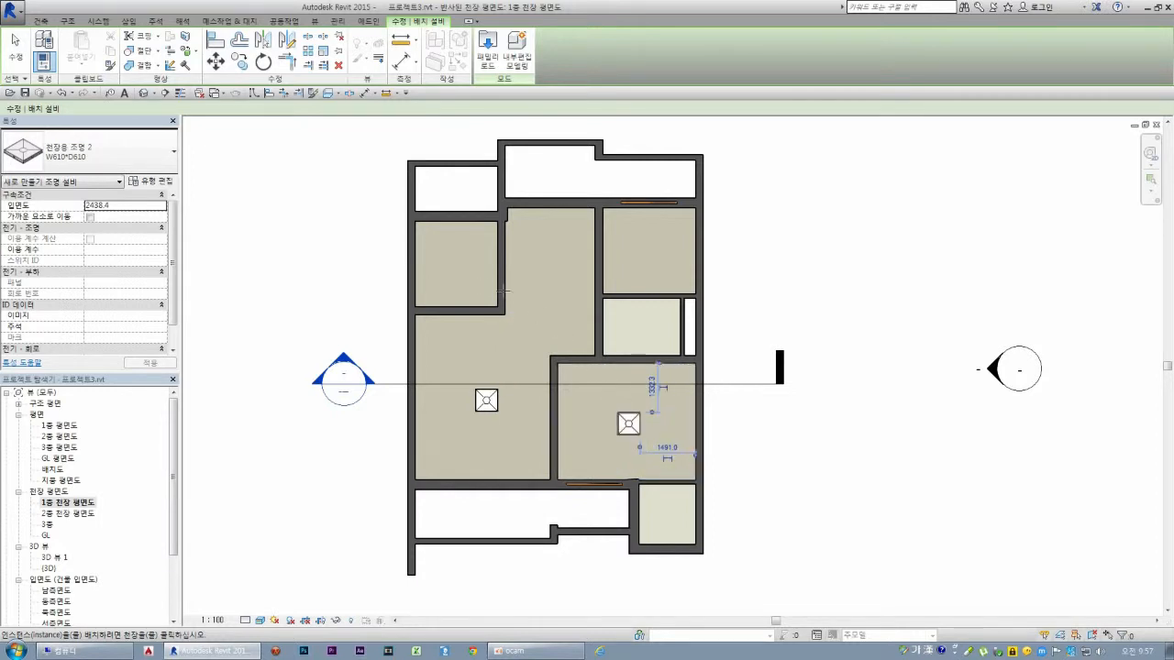
left_click(456, 261)
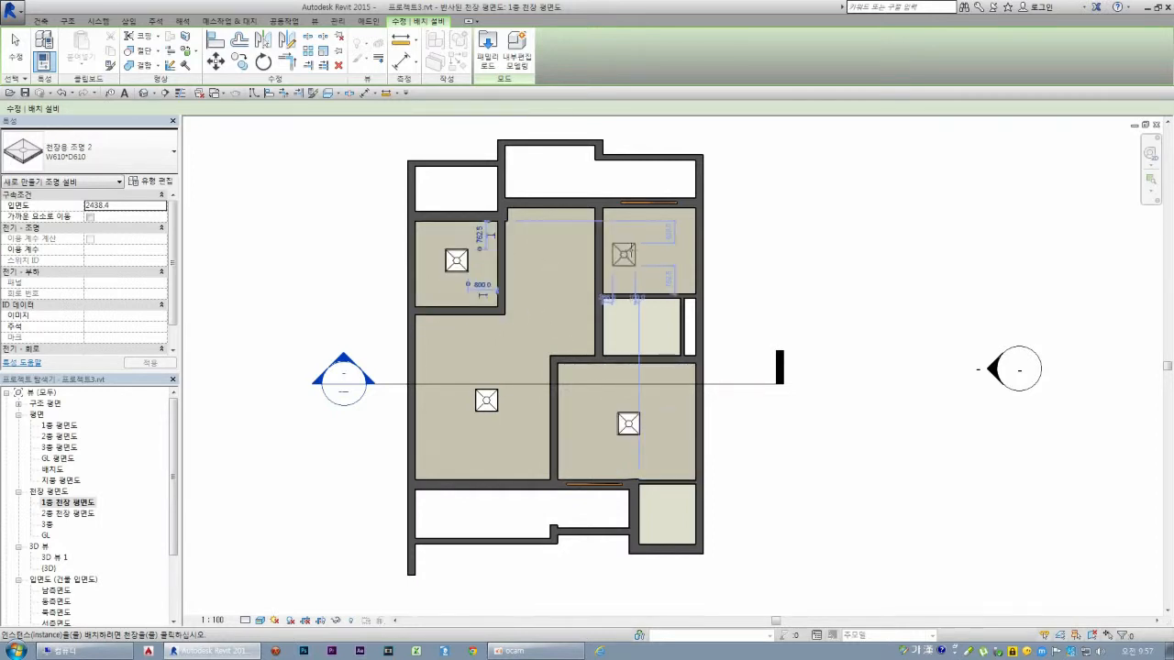
left_click(650, 250)
left_click(487, 407)
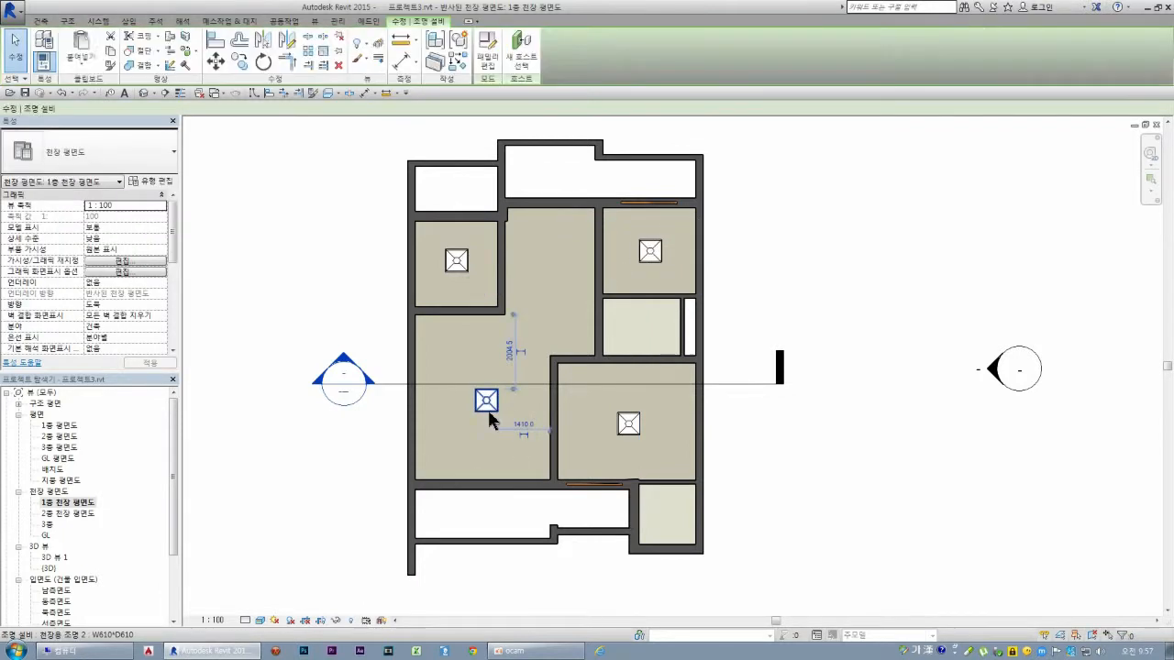
left_click_drag(487, 407, 486, 424)
- Review the type properties of the living-room ceiling light, including its materials, wattage and dimensions, without changing them
left_click(166, 182)
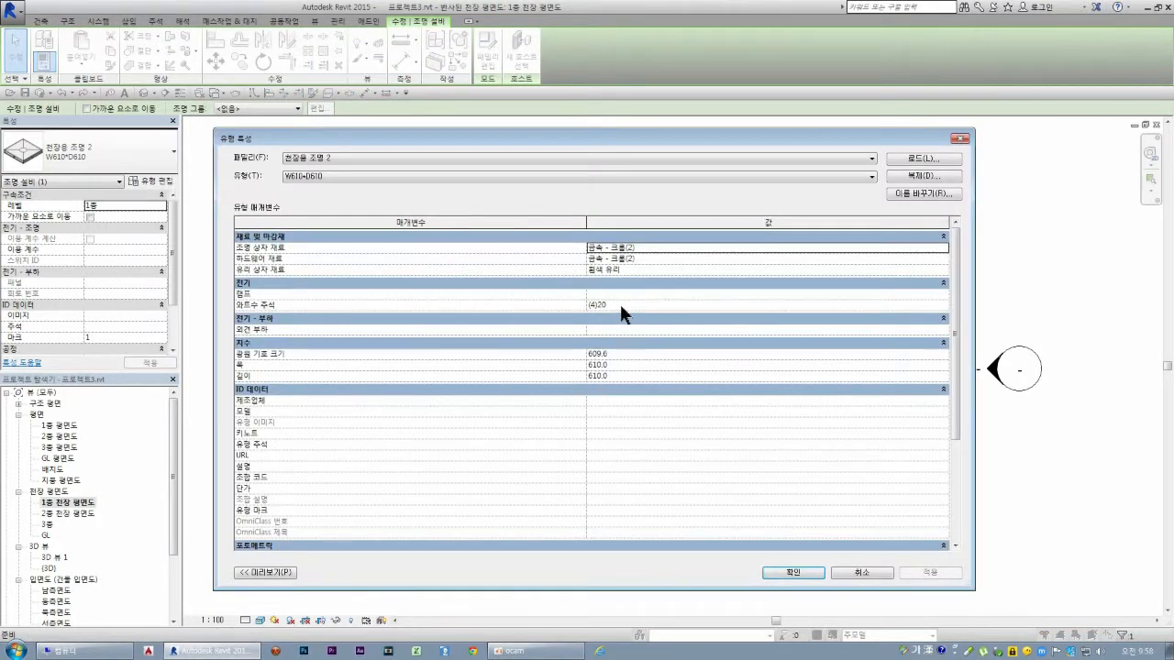
scroll(647, 349, "down", 1)
scroll(648, 365, "down", 3)
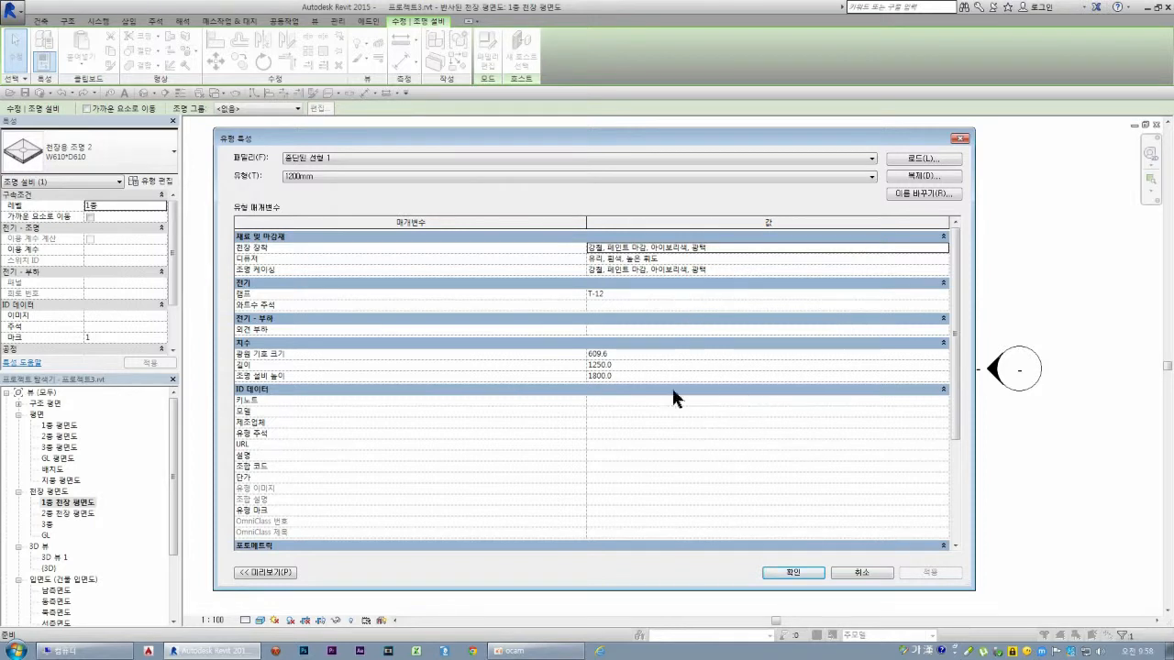
key("Escape")
left_click(44, 46)
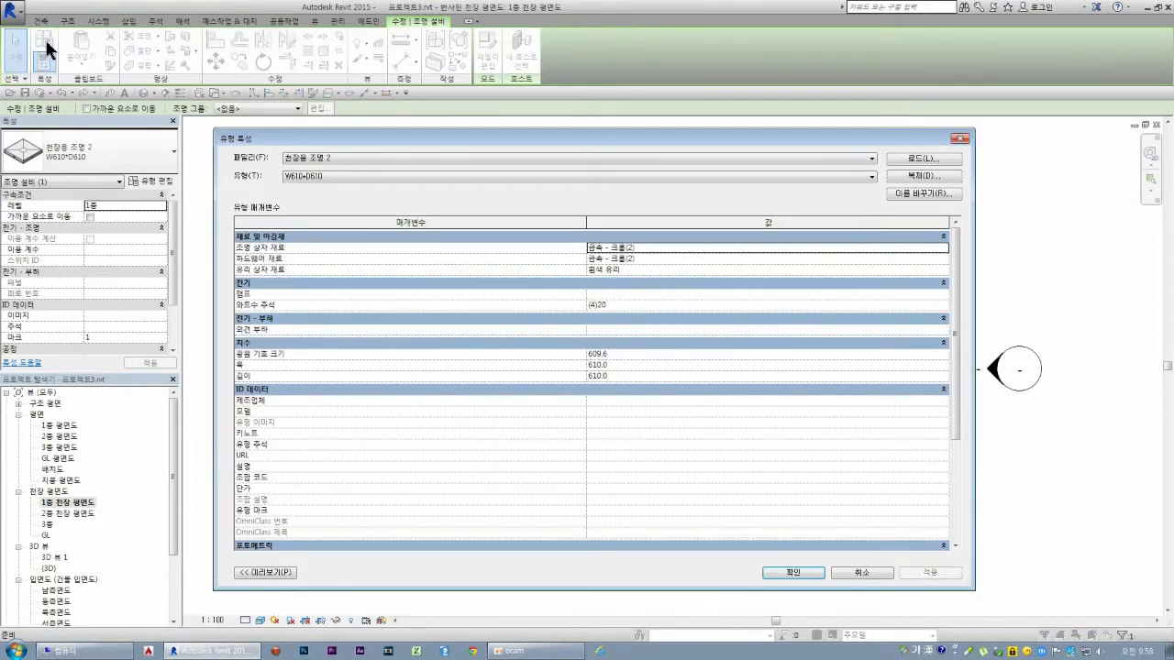
key("Escape")
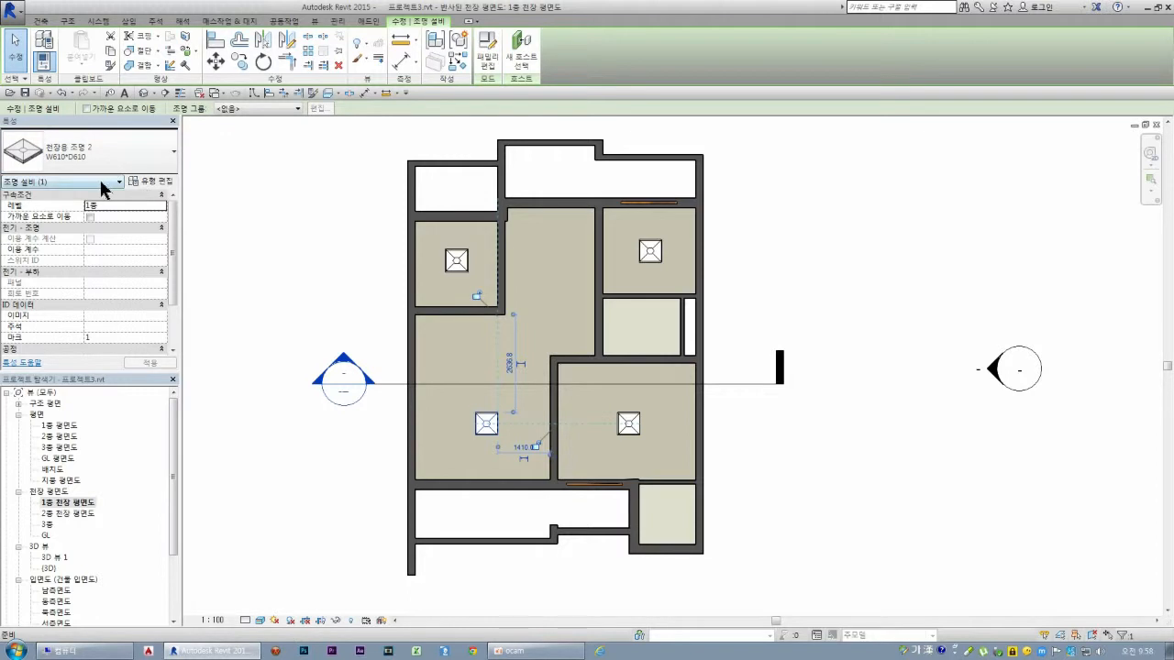
left_click_drag(172, 224, 181, 195)
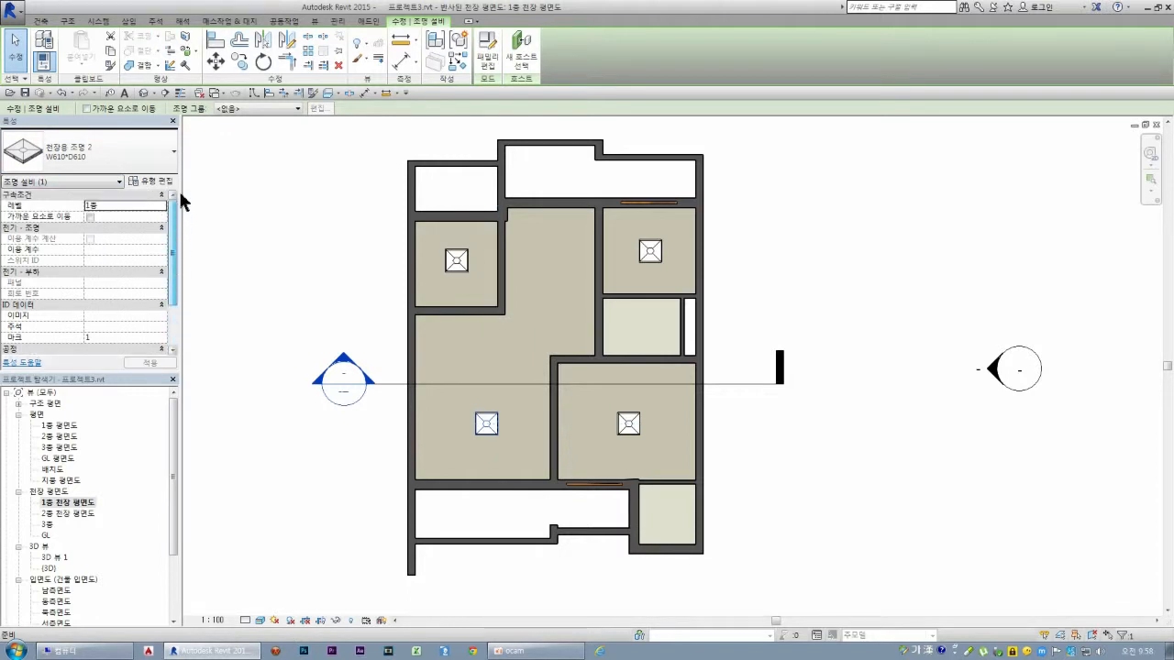
left_click(163, 181)
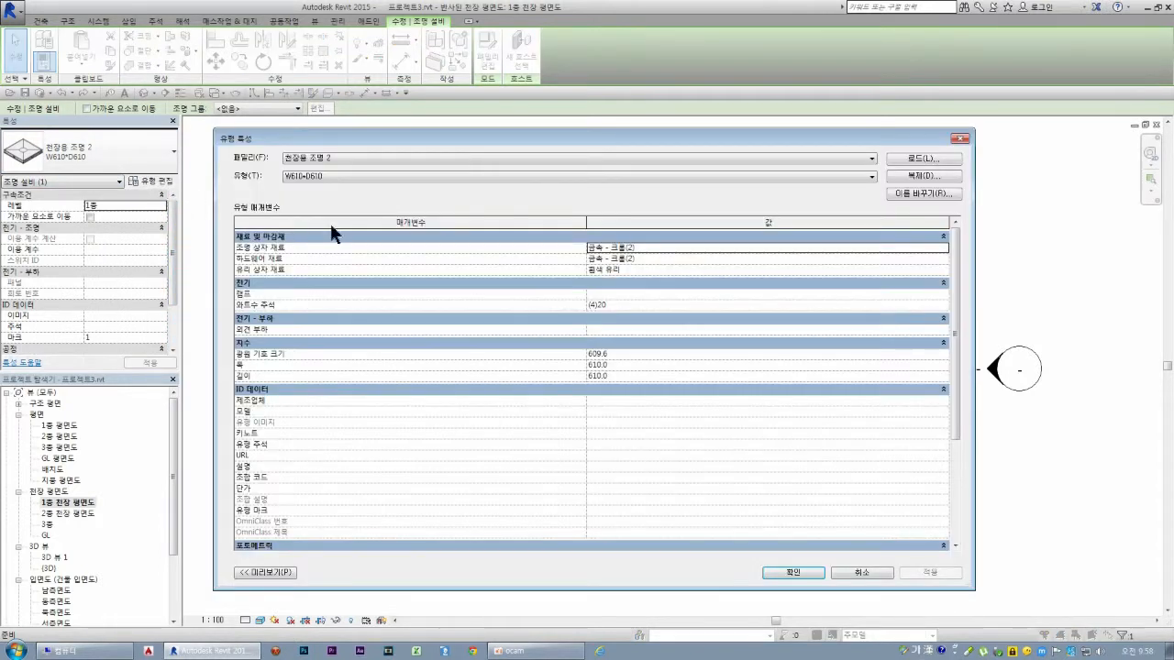
key("Escape")
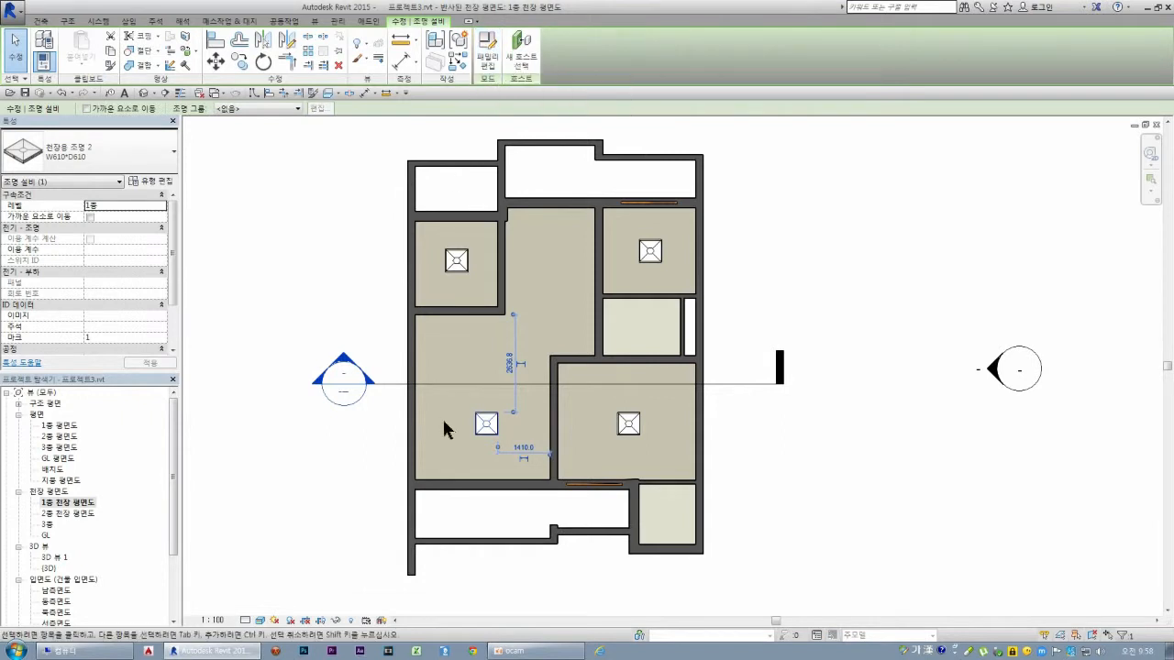
- Open the living-room light's family for editing and check its family category and parameters
left_click(487, 50)
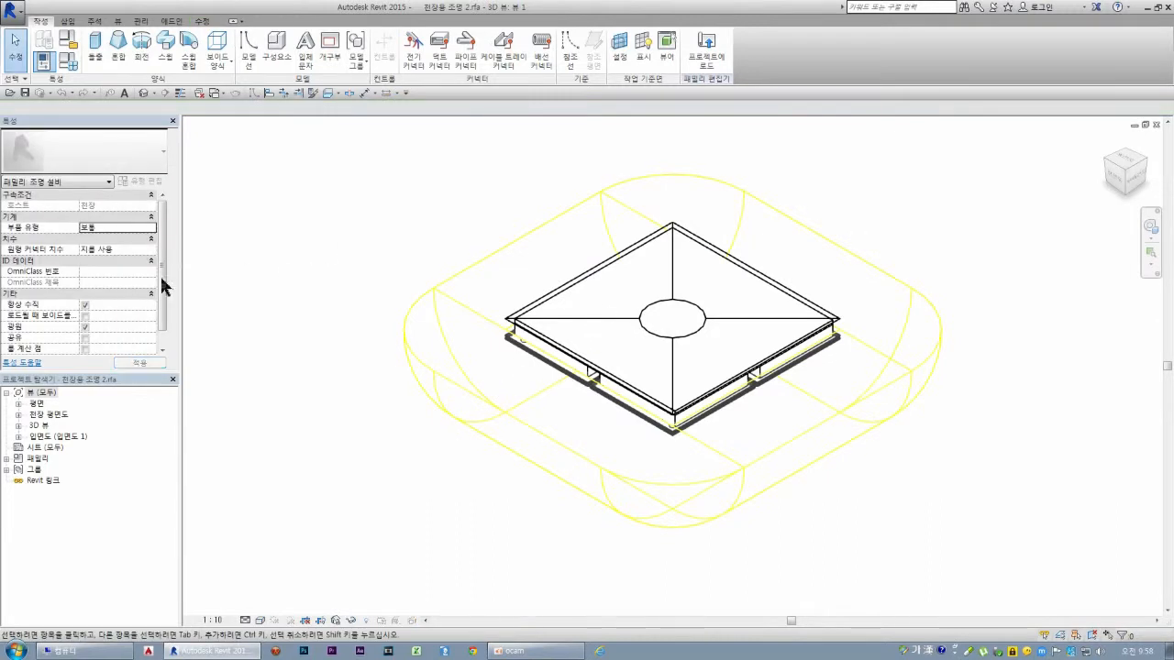
left_click_drag(162, 220, 169, 191)
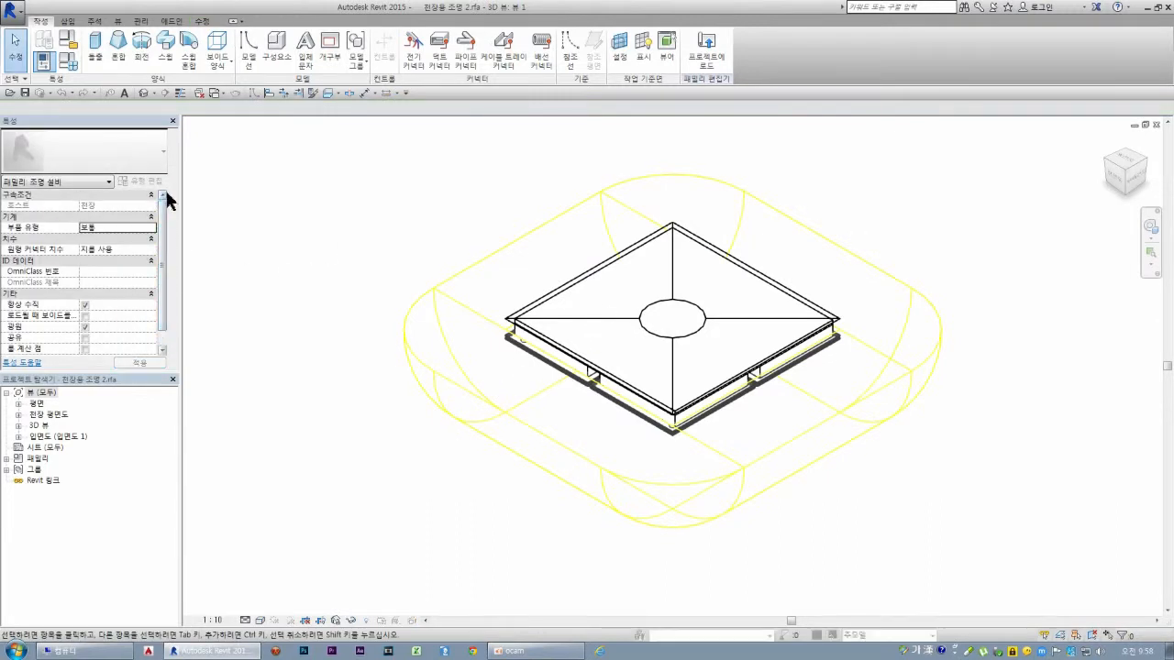
left_click(70, 43)
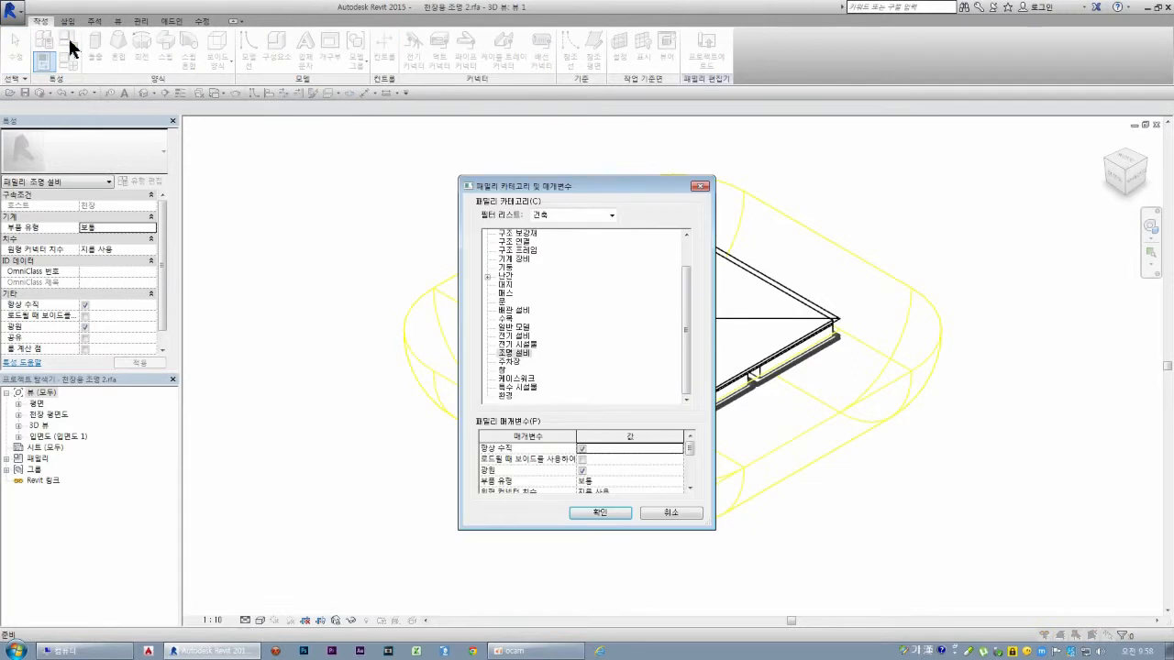
key("Return")
- Examine the light family's type parameters from materials and dimensions through the photometric settings, leaving them unmodified
left_click(72, 60)
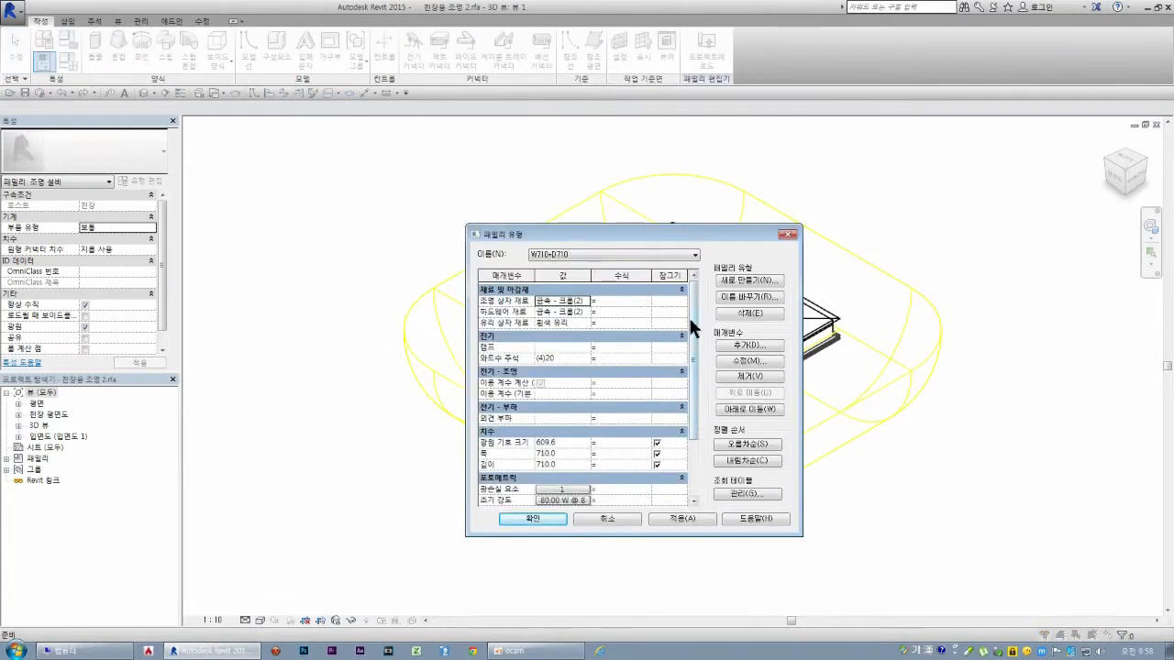
left_click_drag(689, 314, 691, 367)
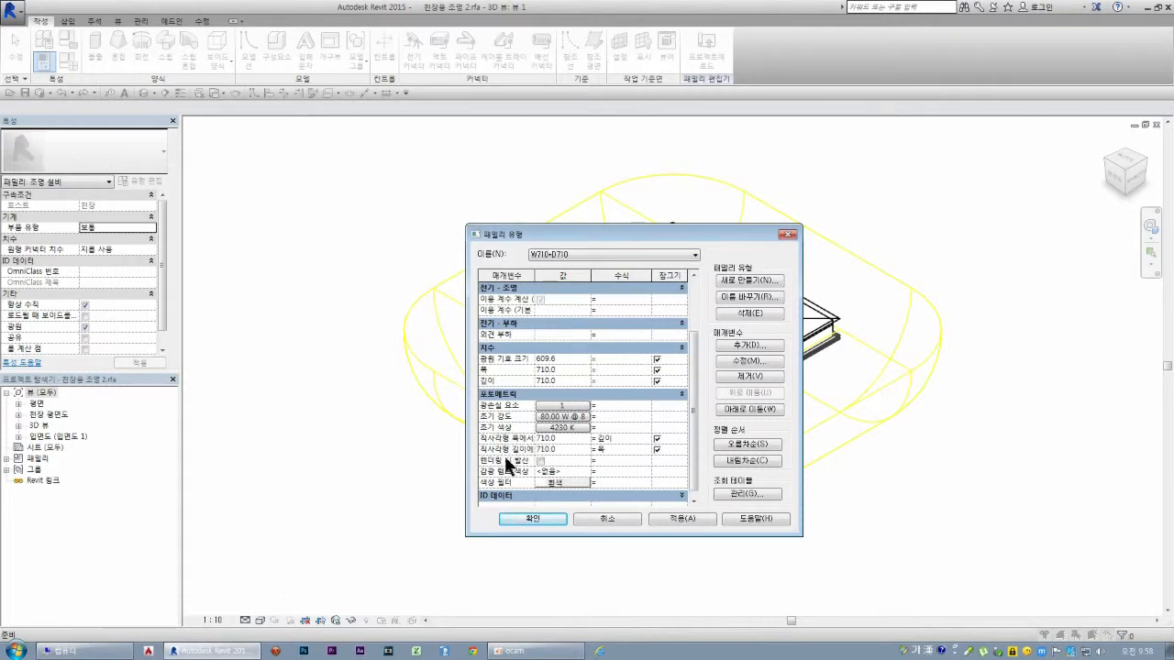
left_click_drag(697, 450, 697, 397)
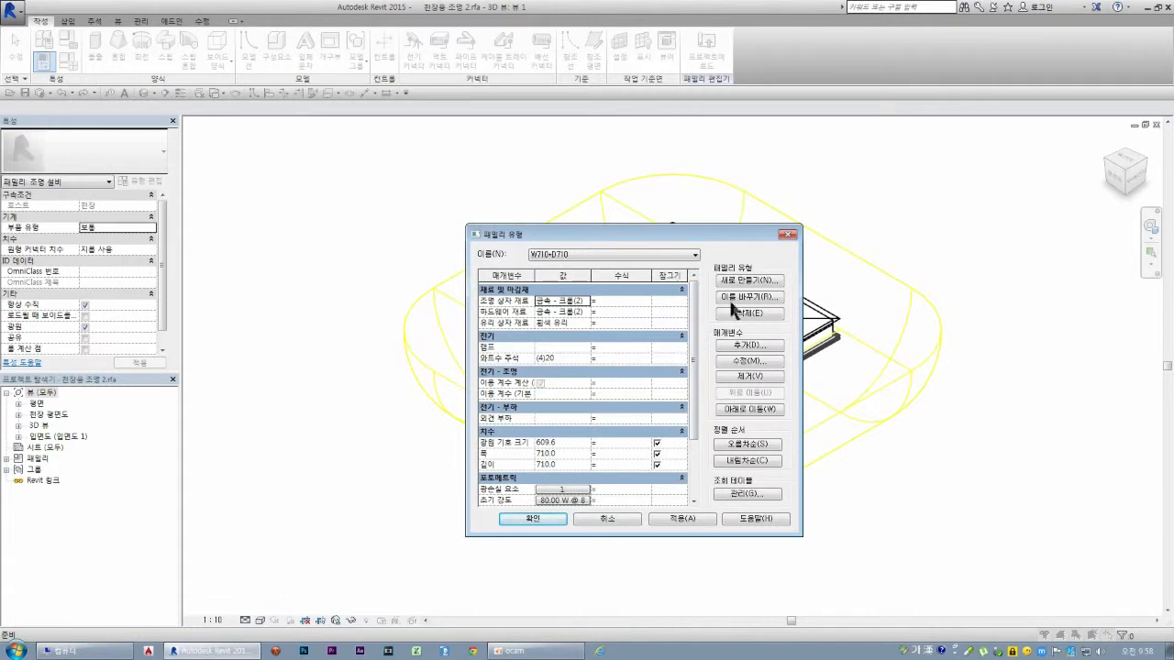
left_click(787, 236)
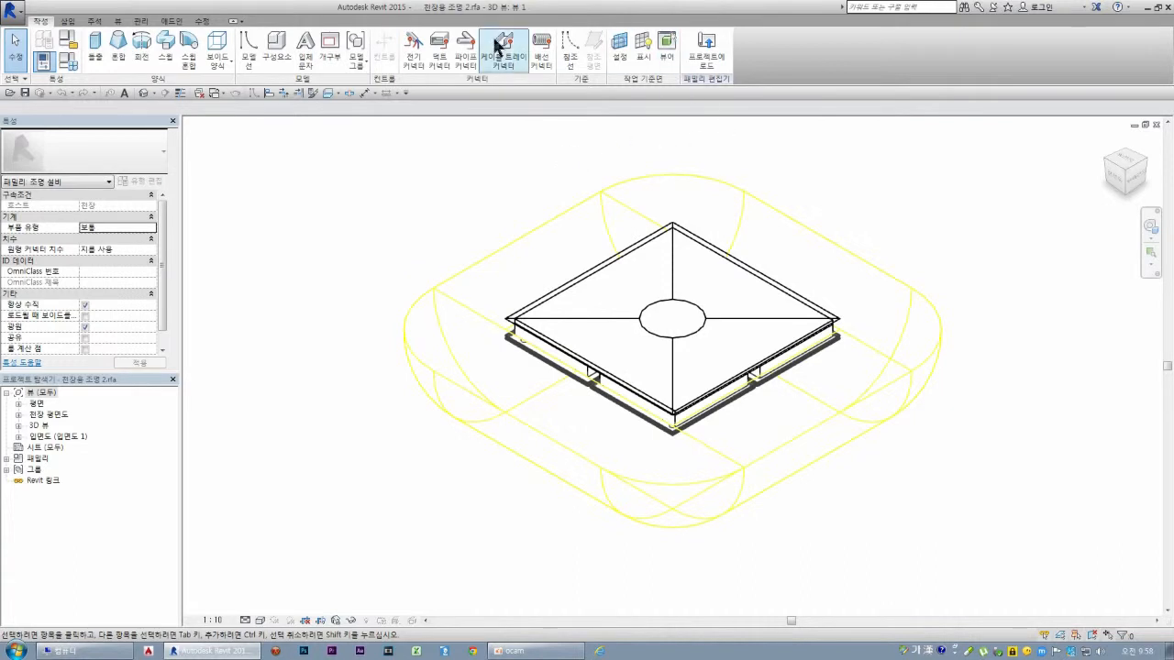
- Close the ceiling light's family and start placing a lighting fixture in the first-floor ceiling plan
left_click(1156, 124)
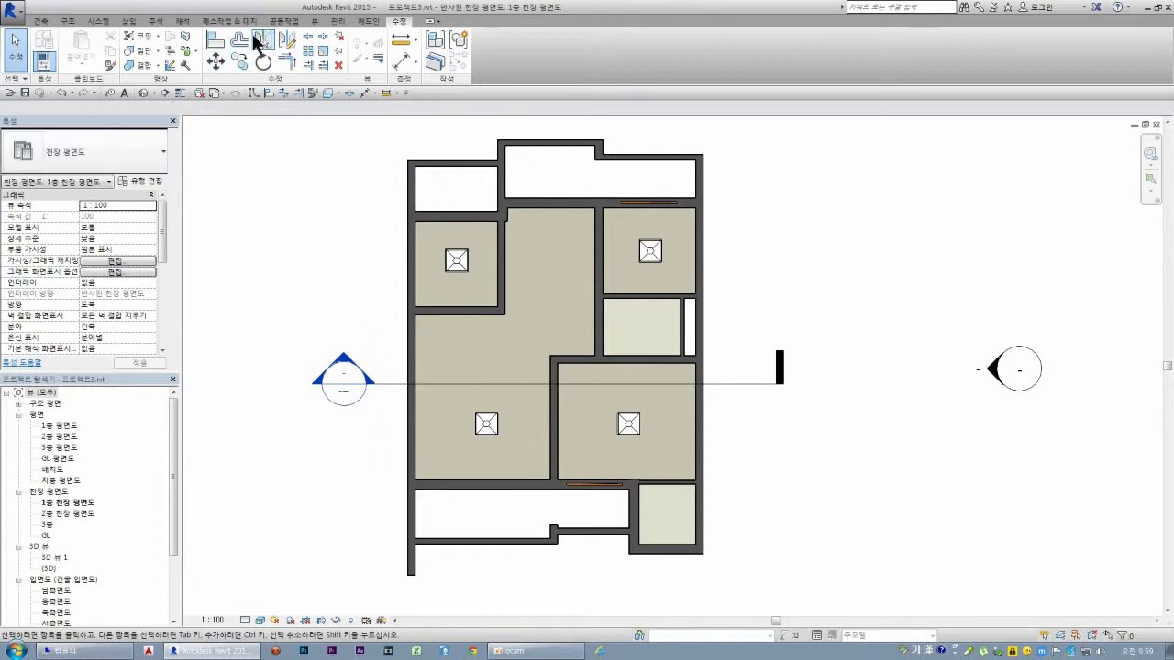
left_click(103, 21)
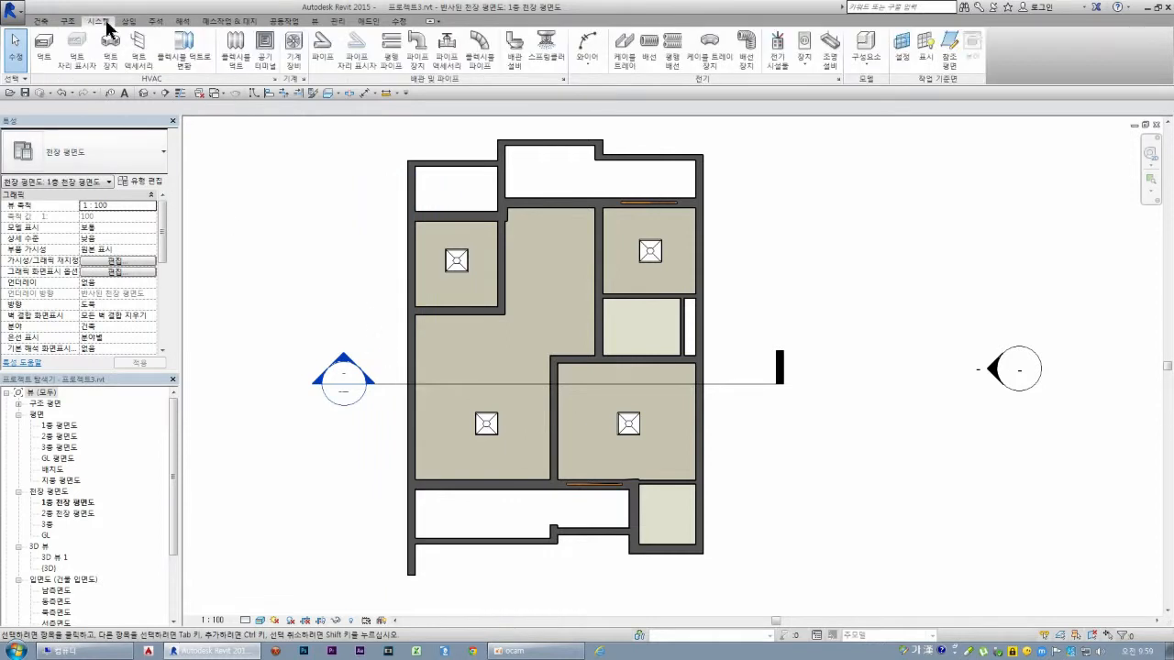
left_click(824, 60)
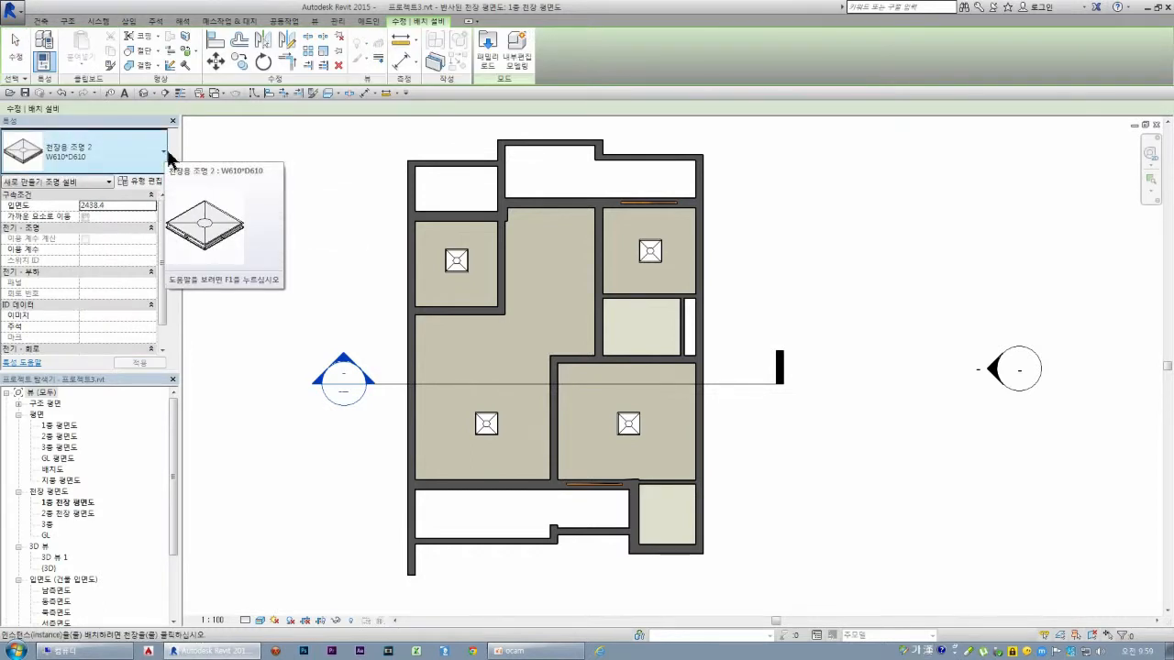
left_click(41, 21)
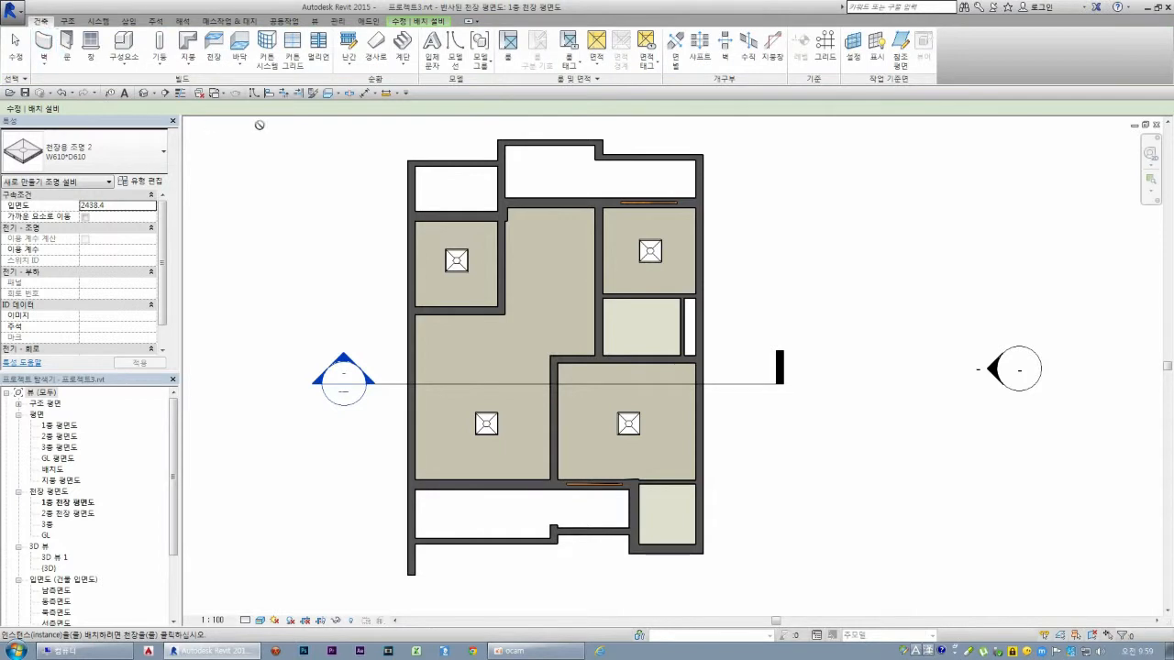
left_click(101, 22)
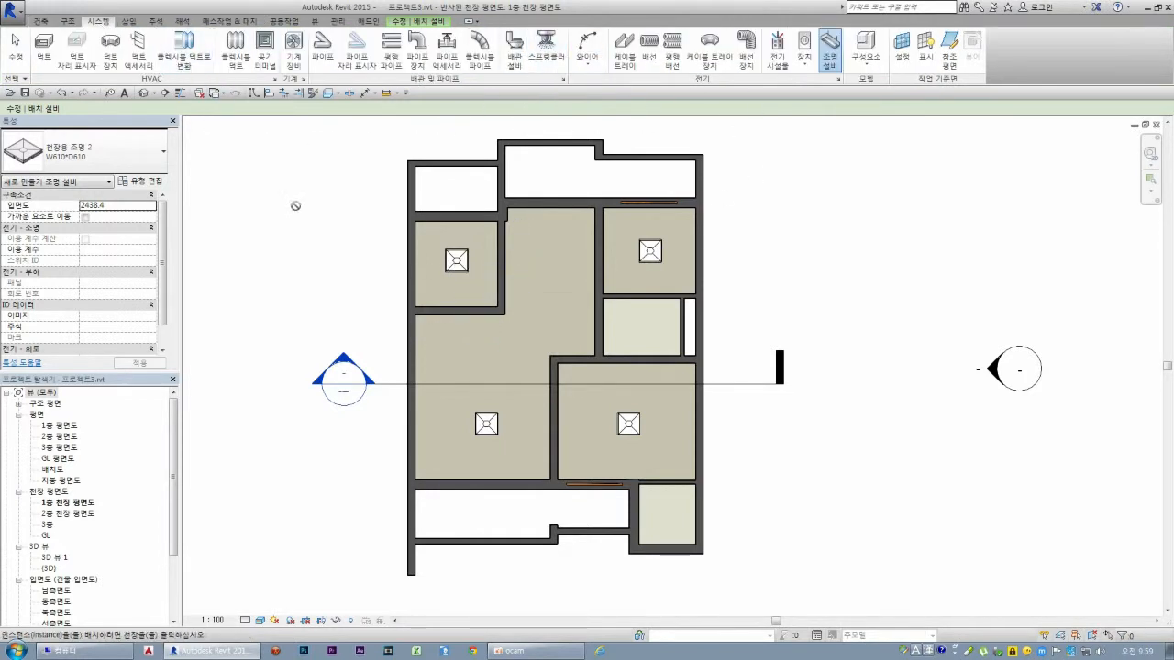
left_click(41, 21)
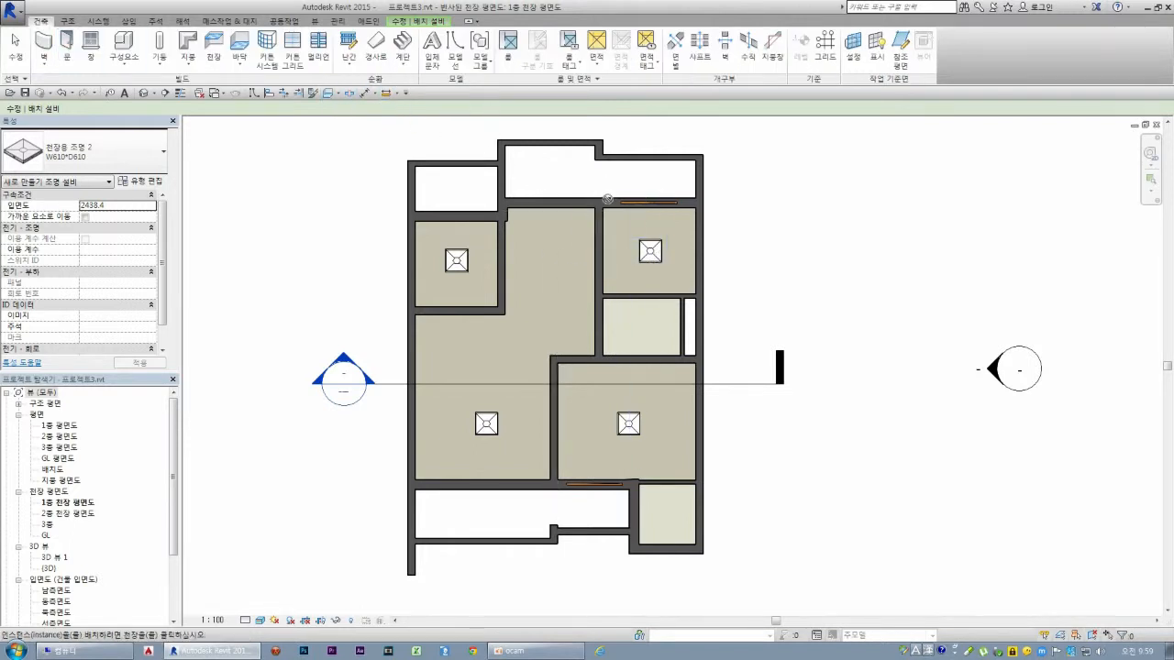
left_click(125, 45)
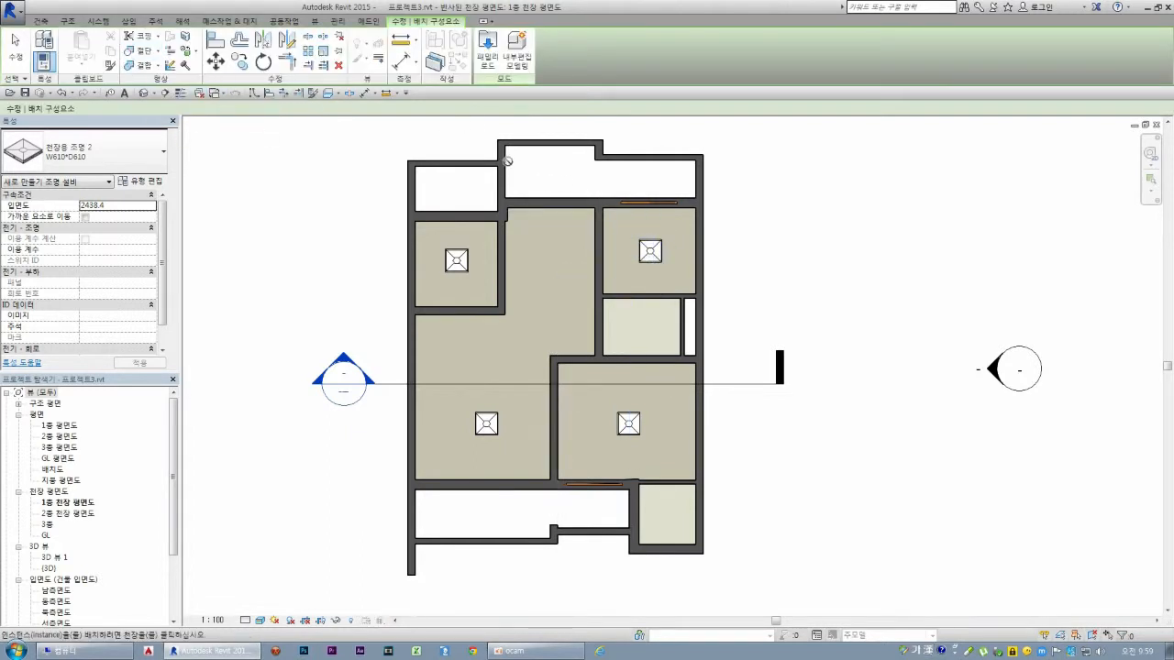
left_click(40, 20)
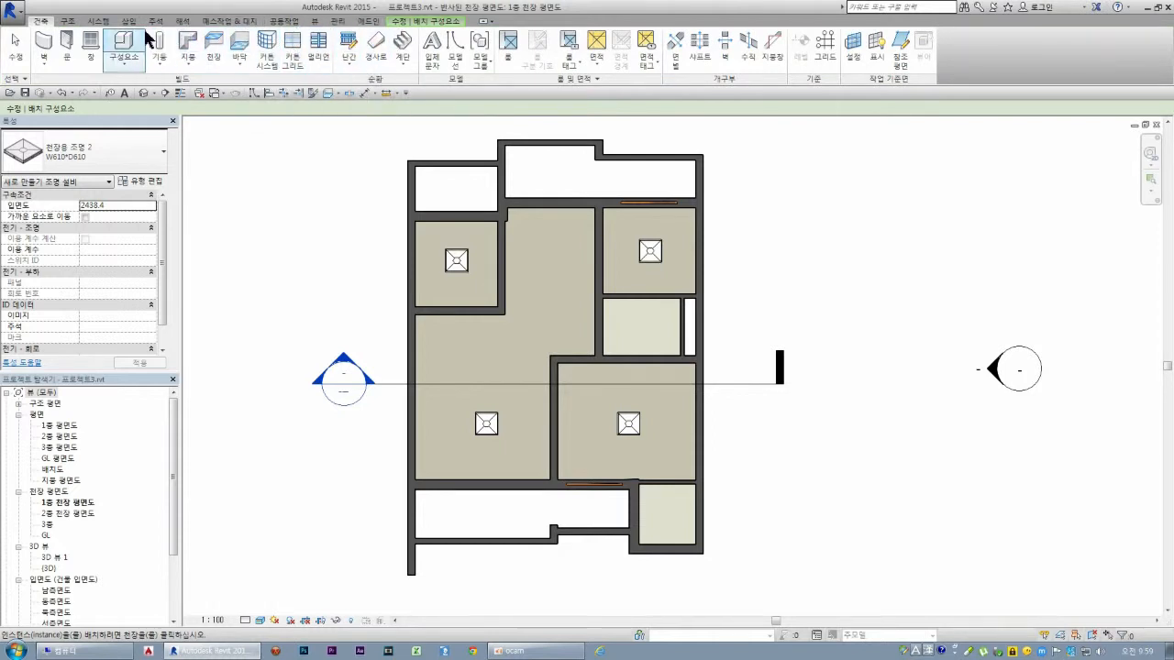
left_click(98, 21)
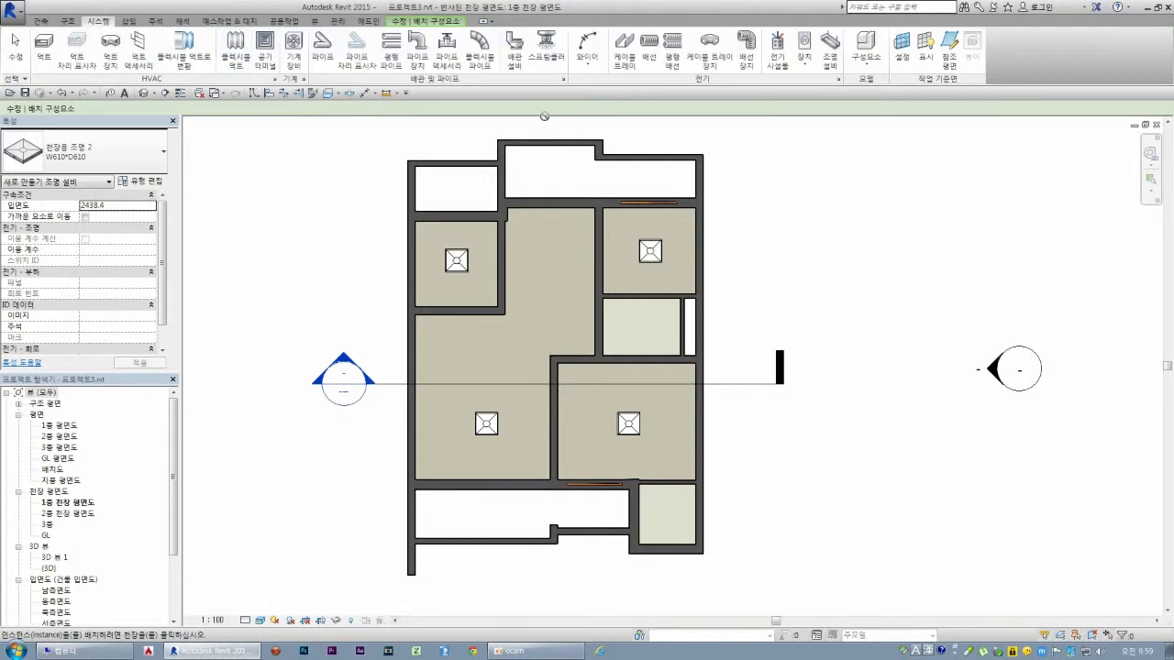
- Place a 하향식 조명 2 W220*H55 downlight in the ceiling near the entrance
left_click(830, 57)
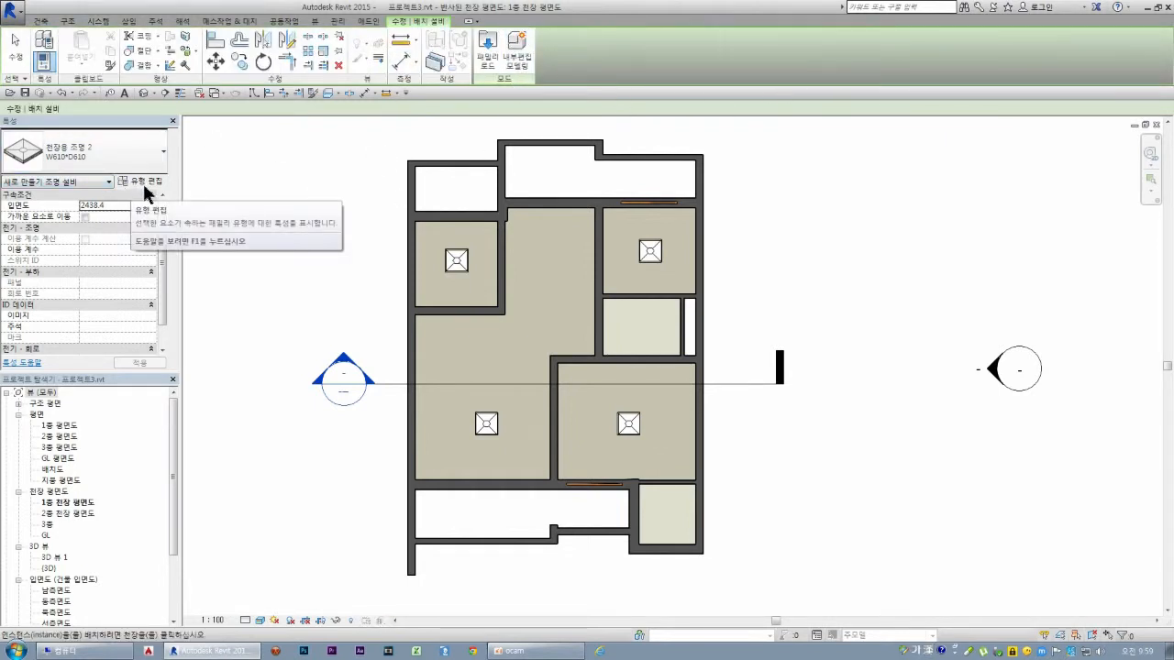
left_click(132, 158)
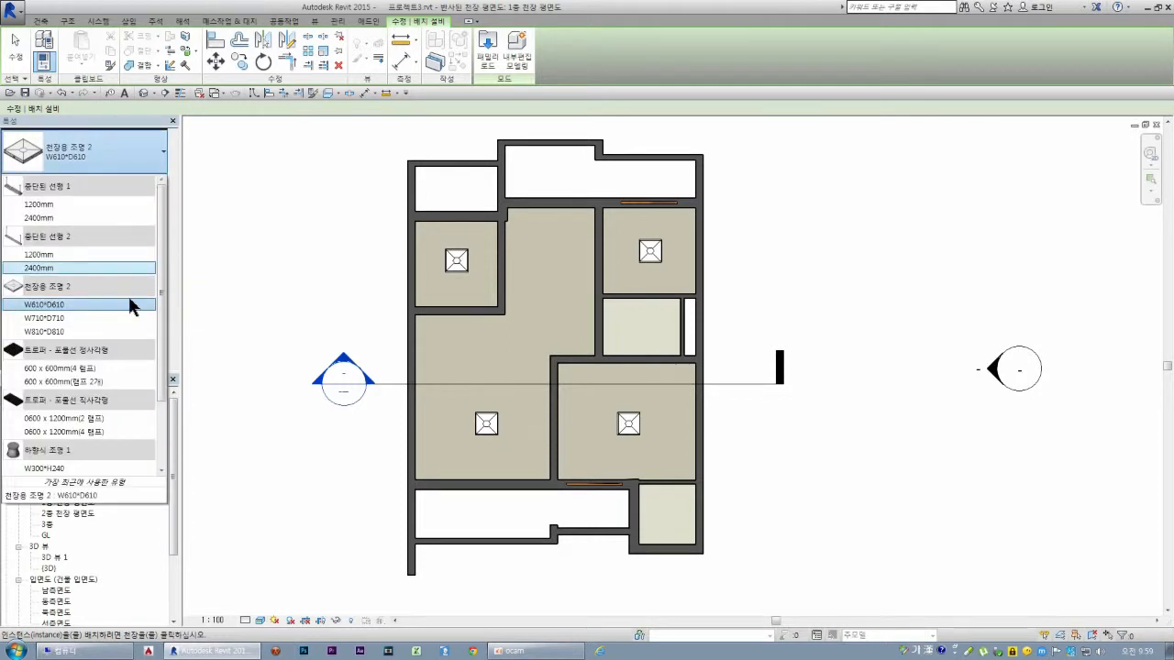
scroll(124, 319, "down", 2)
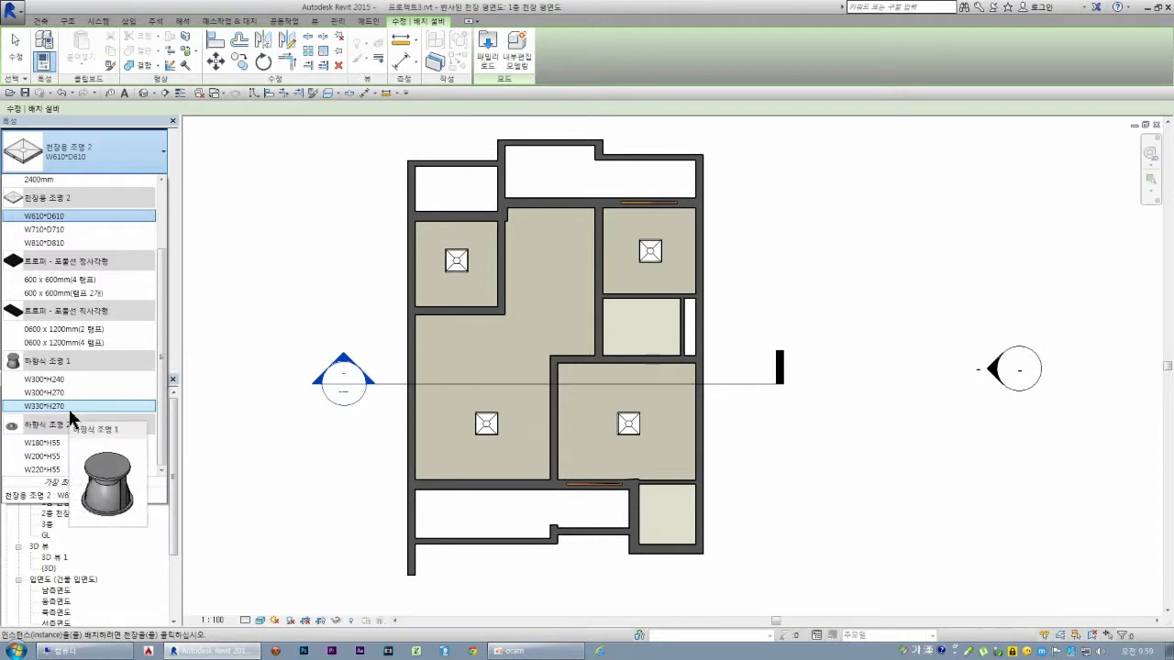
key("Escape")
key("Escape")
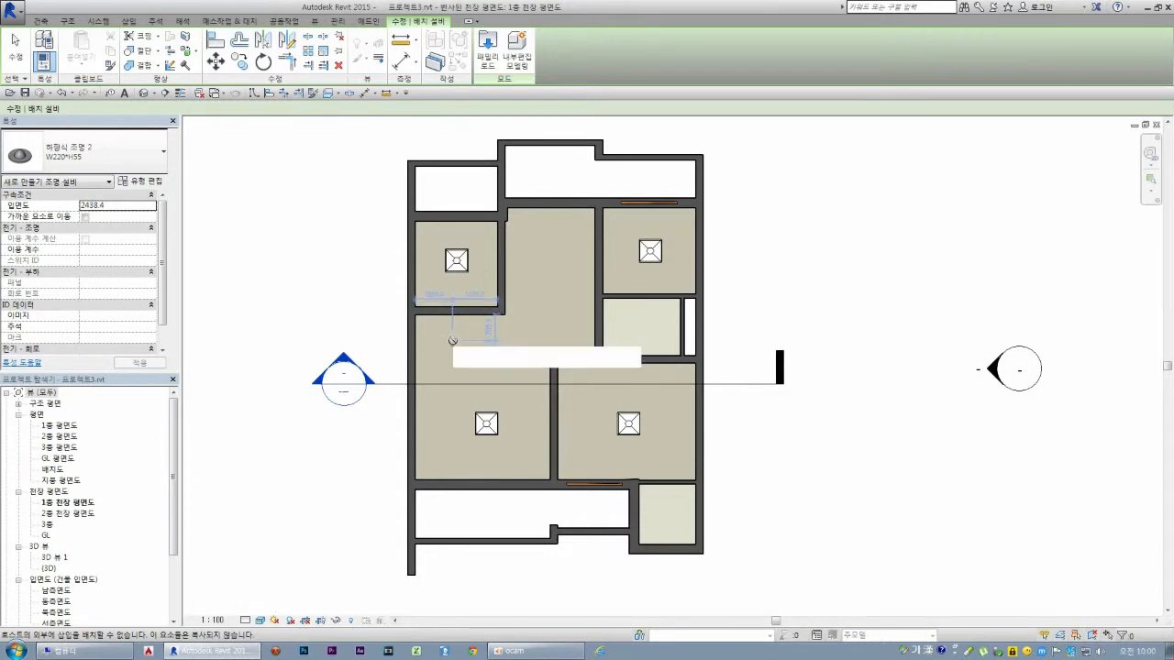
left_click(455, 340)
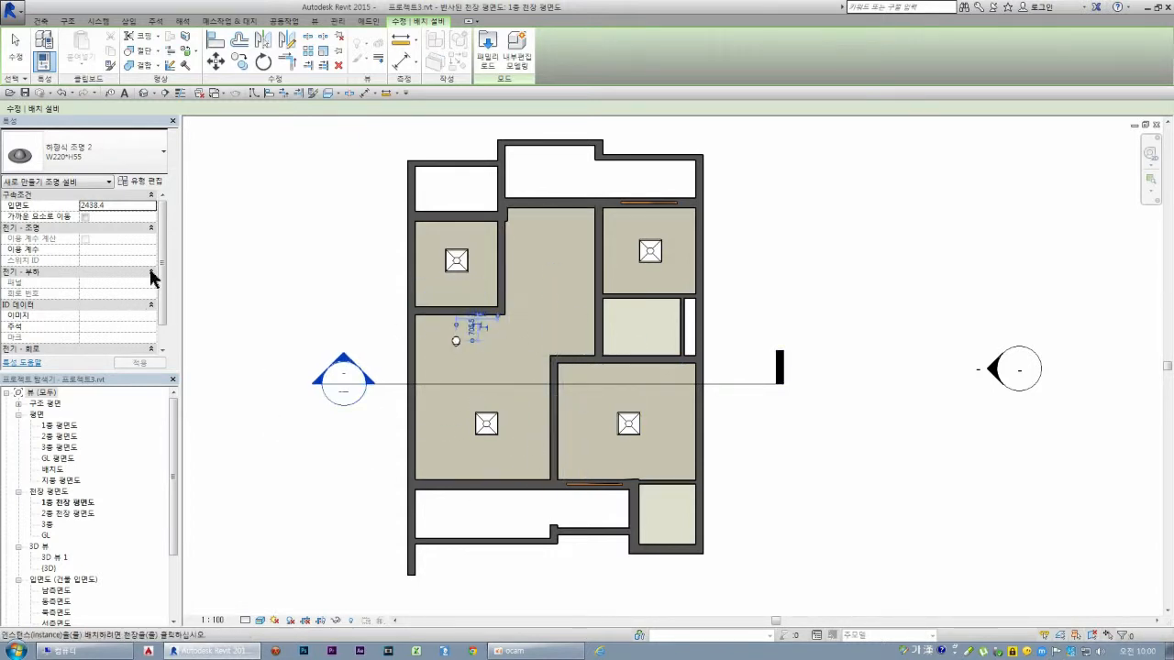
key("Escape")
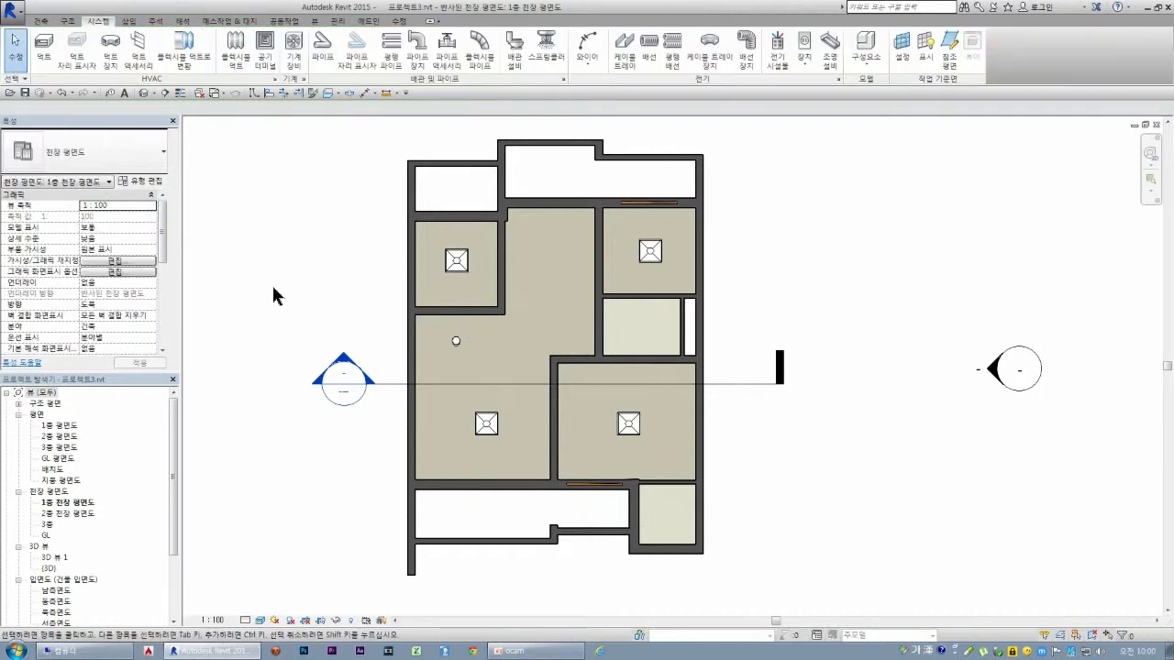
- Check the first-floor ceiling plan's view range settings without changing them
left_click_drag(160, 242, 172, 290)
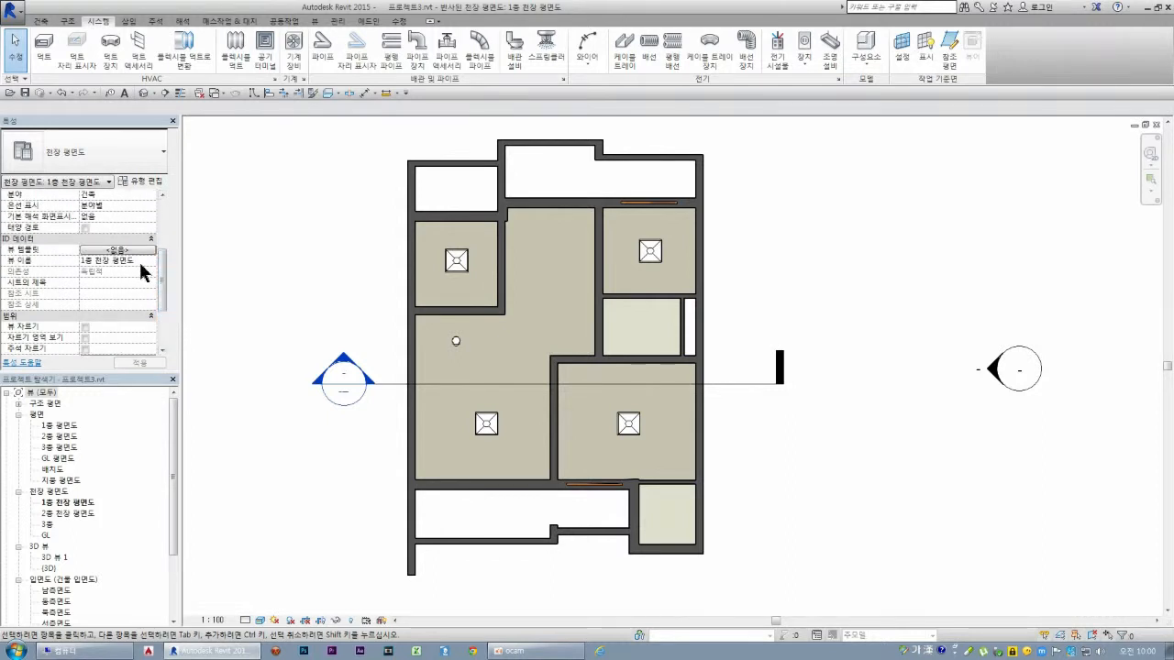
left_click_drag(160, 263, 167, 305)
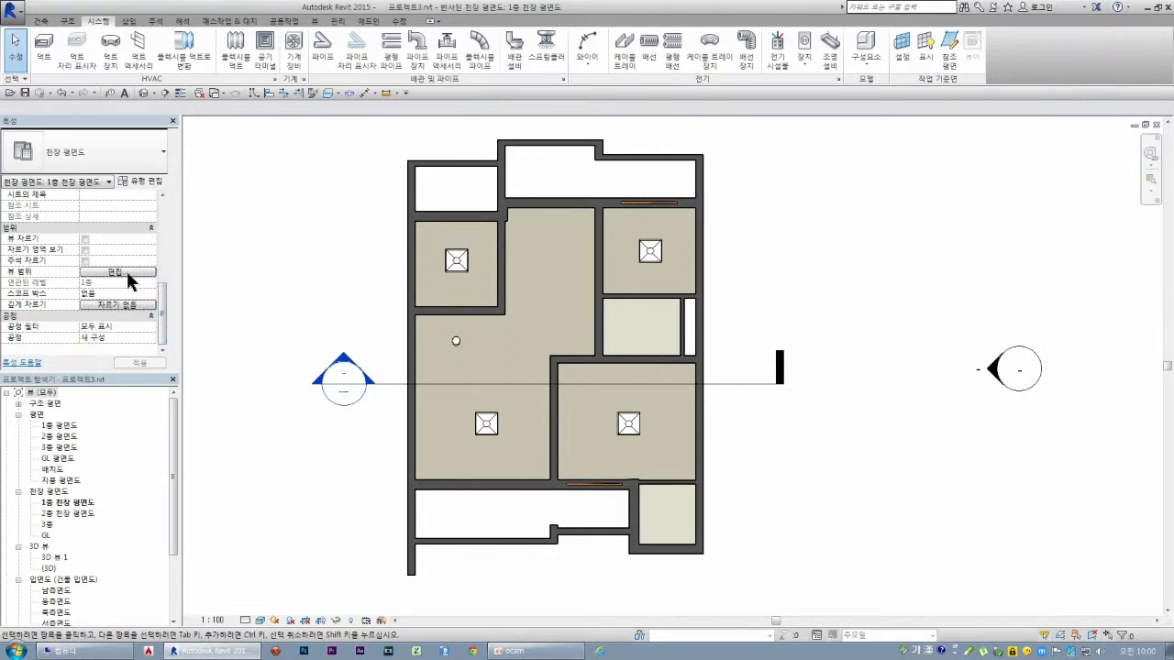
left_click(114, 272)
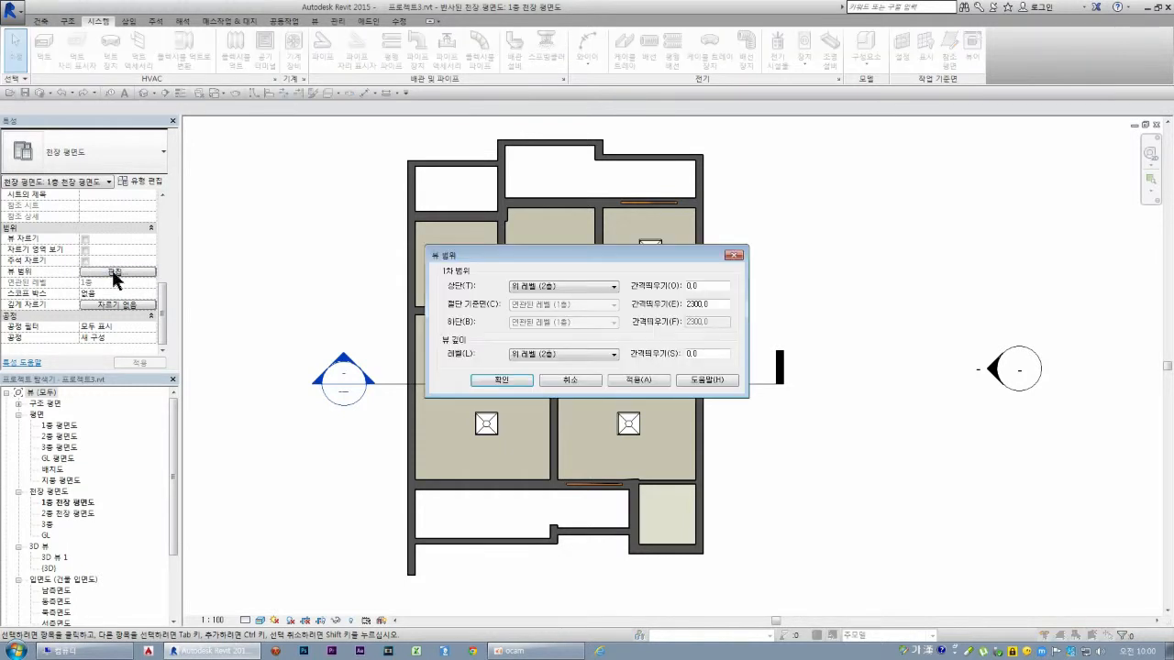
key("Escape")
- Set the ceiling plan's underlay to 1층 and shift the entrance downlight over the middle of the entrance floor area
left_click_drag(162, 306, 168, 220)
left_click(145, 270)
left_click(150, 272)
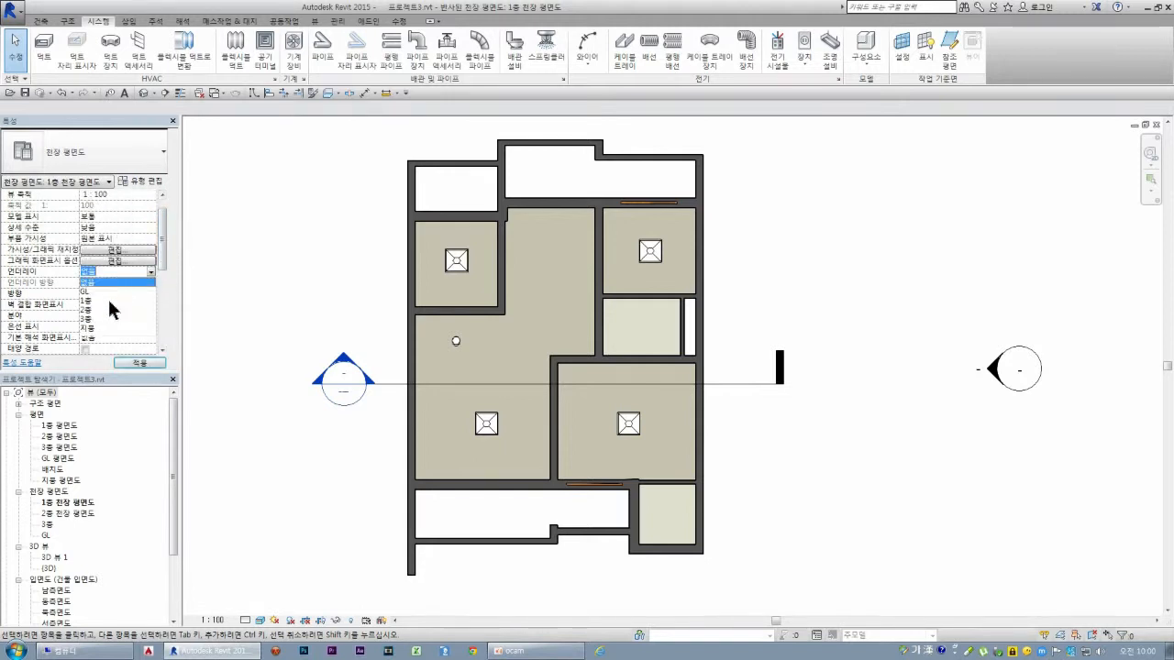
left_click(146, 301)
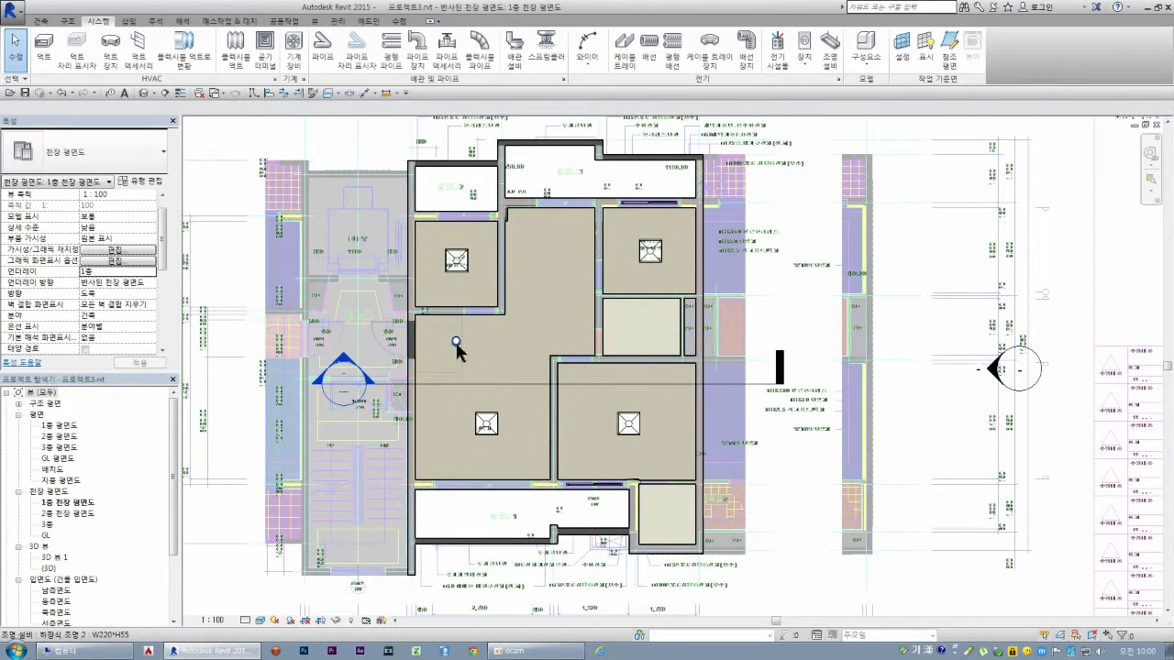
left_click(456, 344)
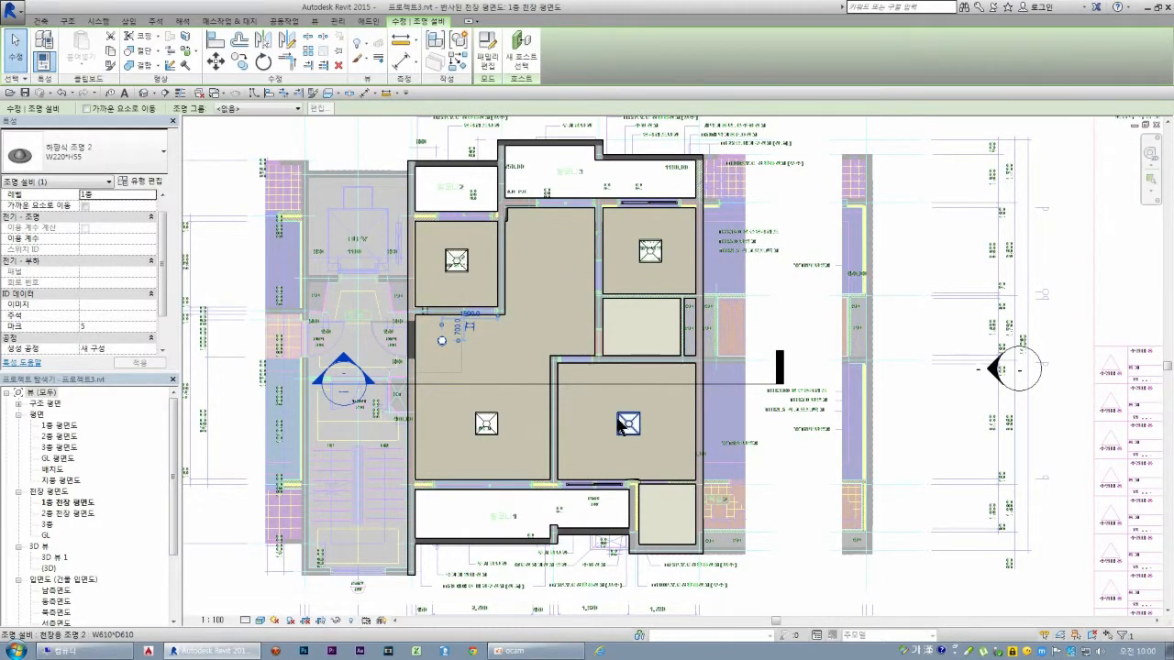
key("Escape")
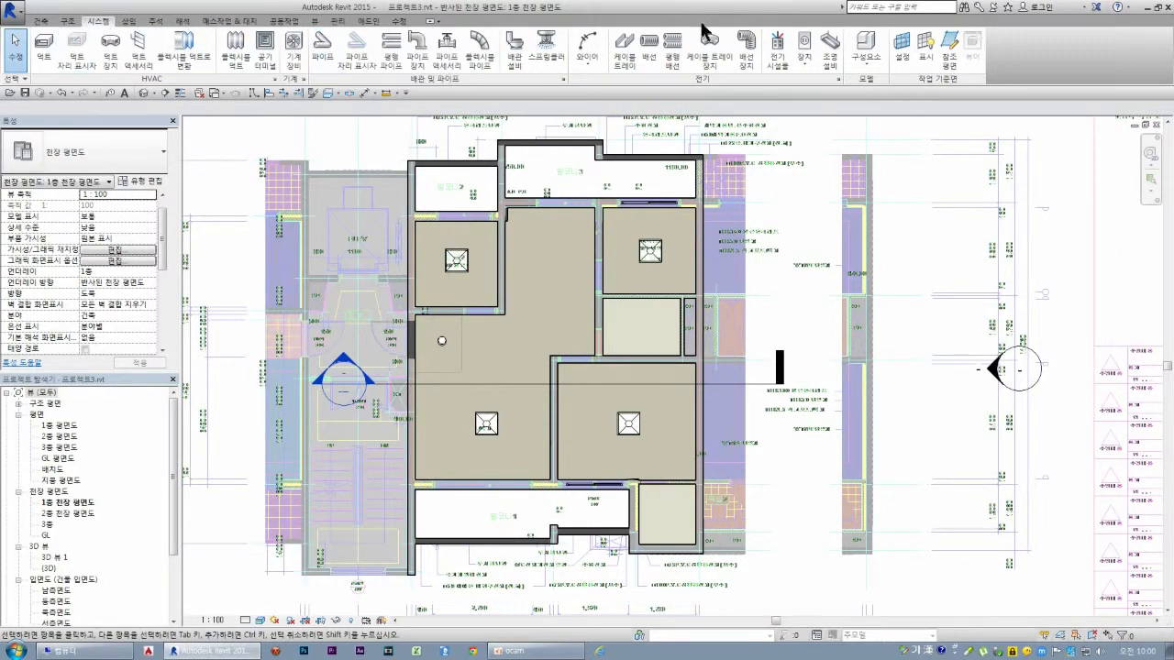
- Place W220*H55 downlights in the small room beside the lower balcony, in the bathroom, and two along the hall left of the bathroom and small bedroom
left_click(821, 45)
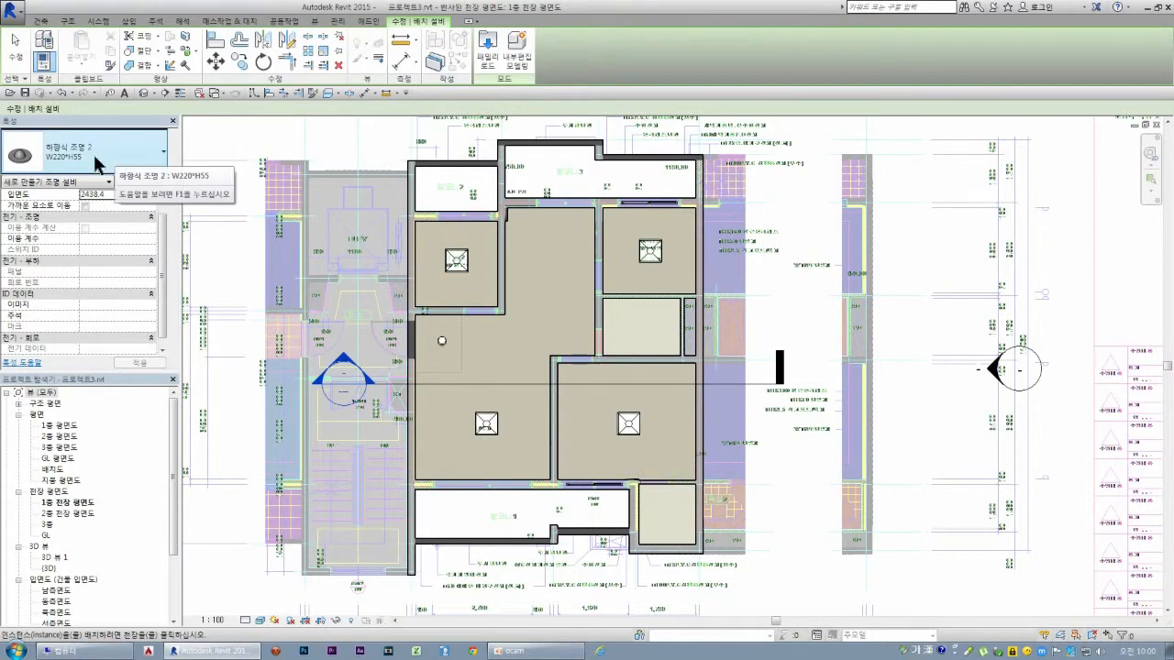
left_click(669, 514)
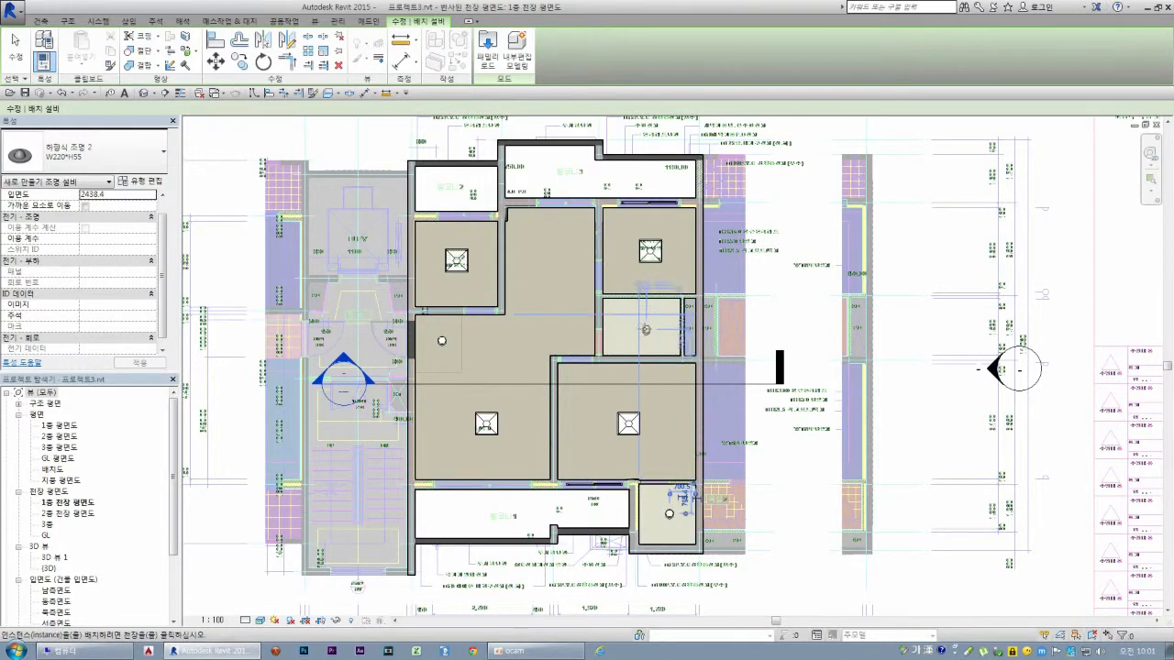
left_click(643, 325)
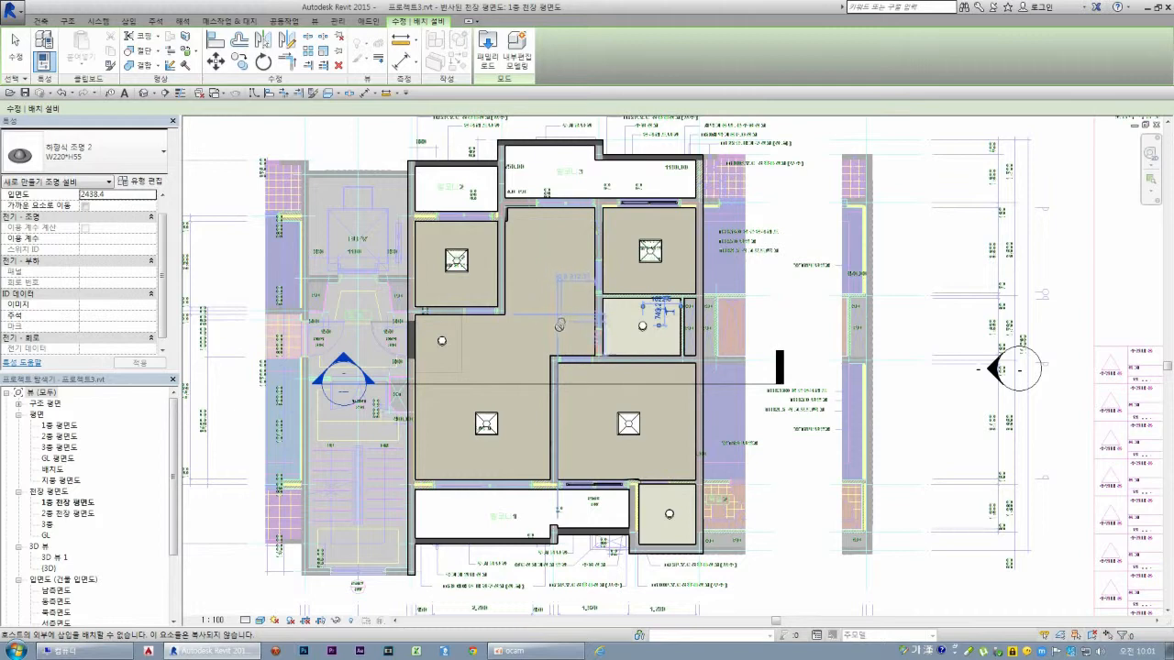
left_click(557, 327)
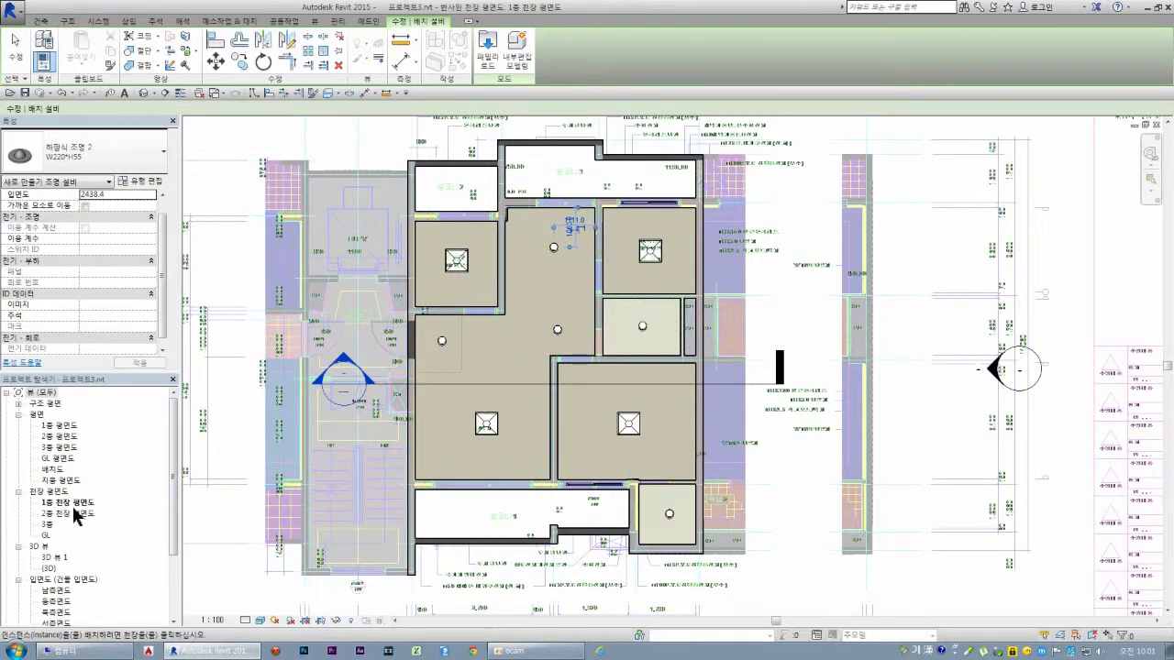
- Try to place the W220*H55 downlight from the 2층 평면도 and 1층 평면도 floor plans instead of the ceiling plan
double_click(61, 436)
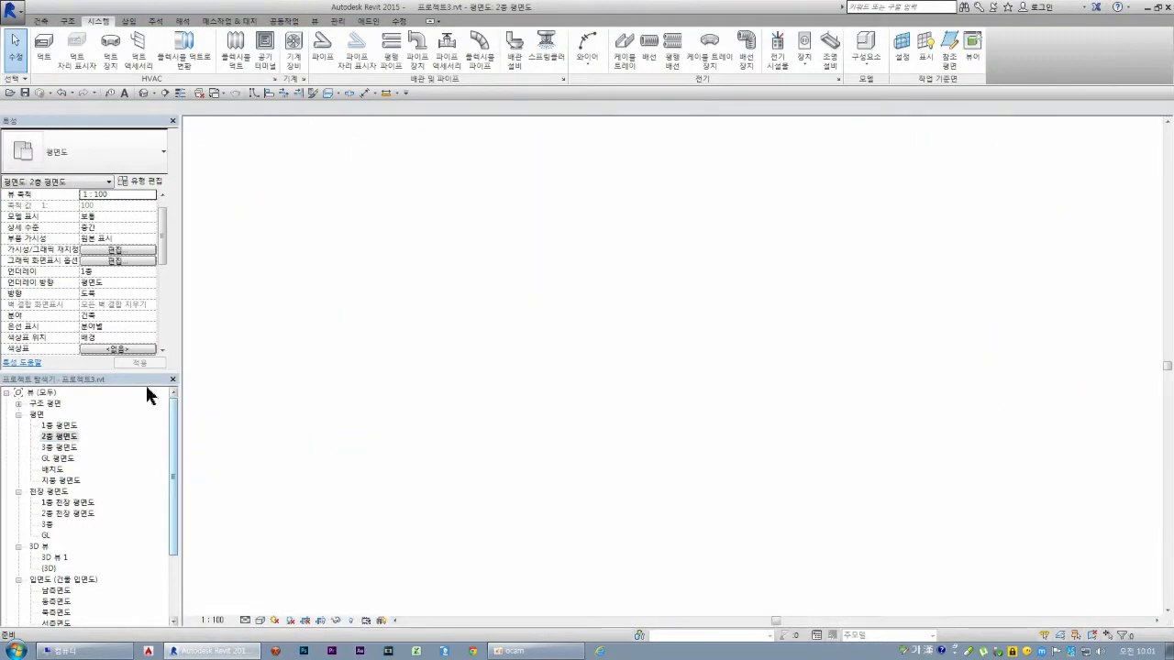
left_click(831, 48)
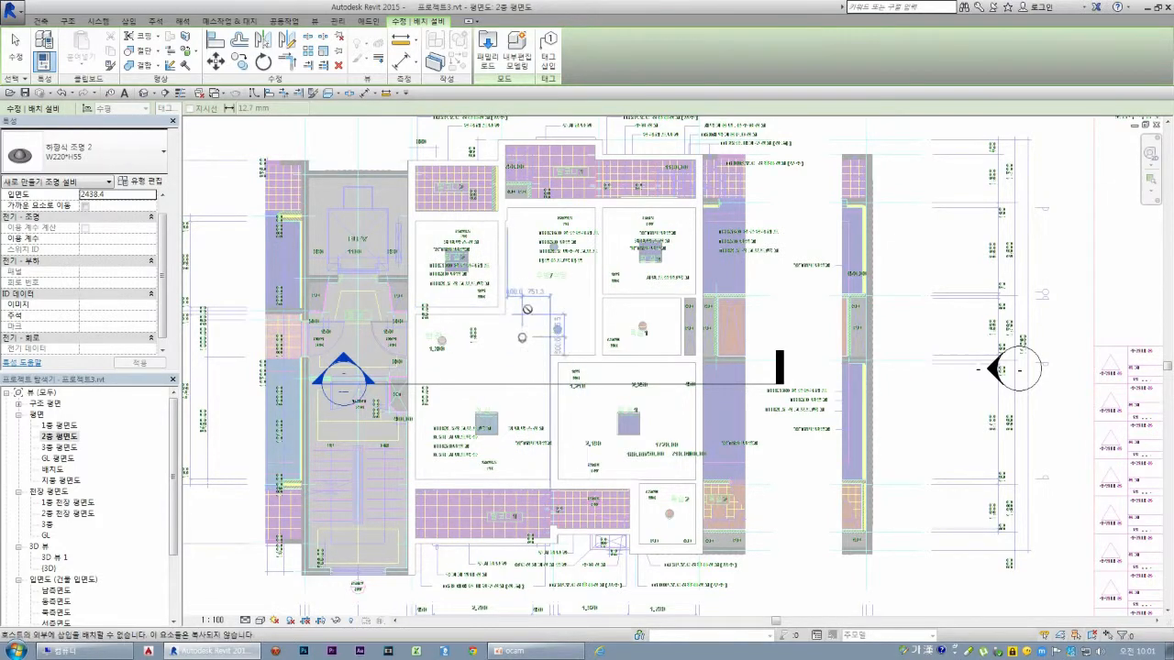
double_click(57, 426)
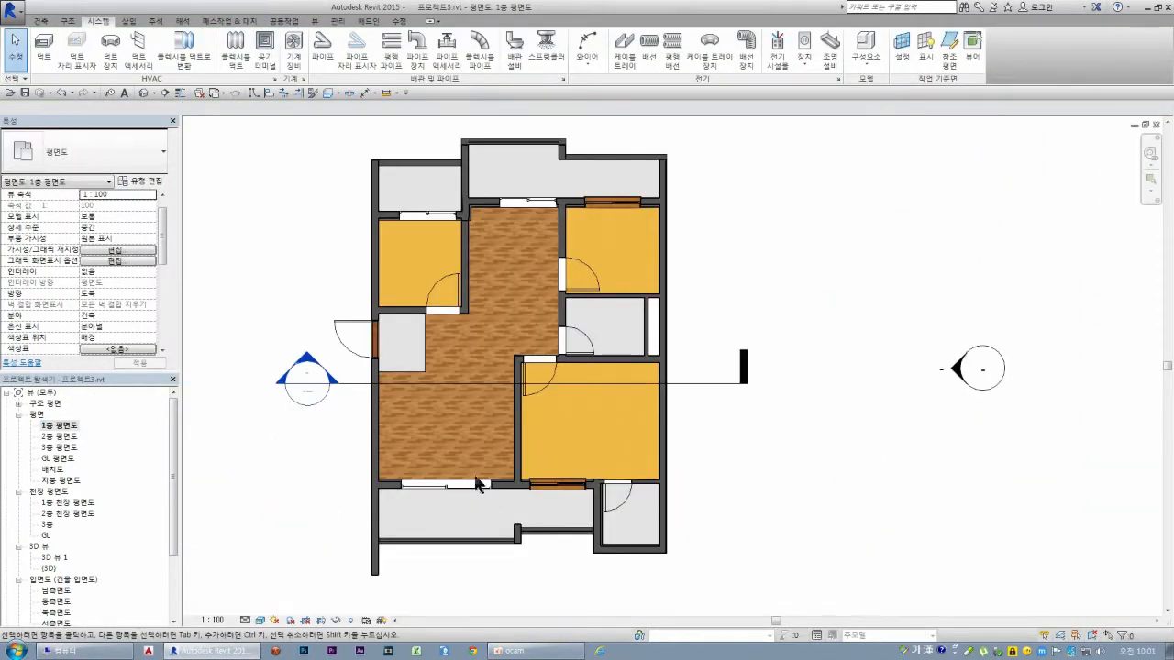
left_click(830, 55)
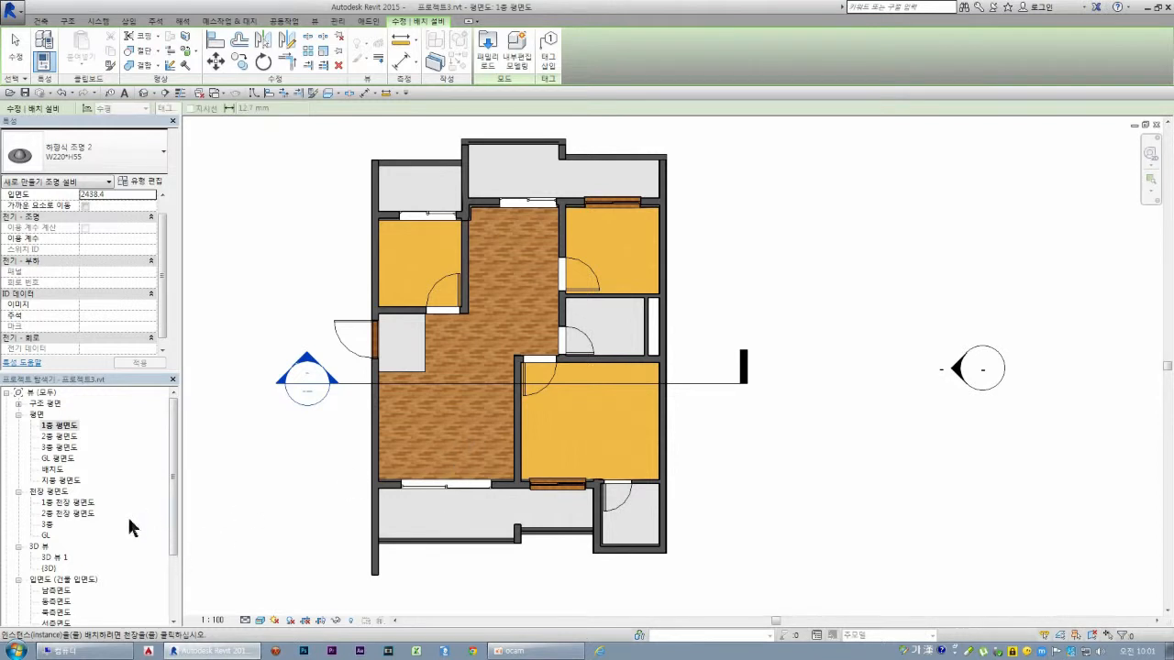
key("Escape")
- Check the placed ceiling lights and downlights in the {3D} view and in the 3D 뷰 1 interior camera view
double_click(49, 568)
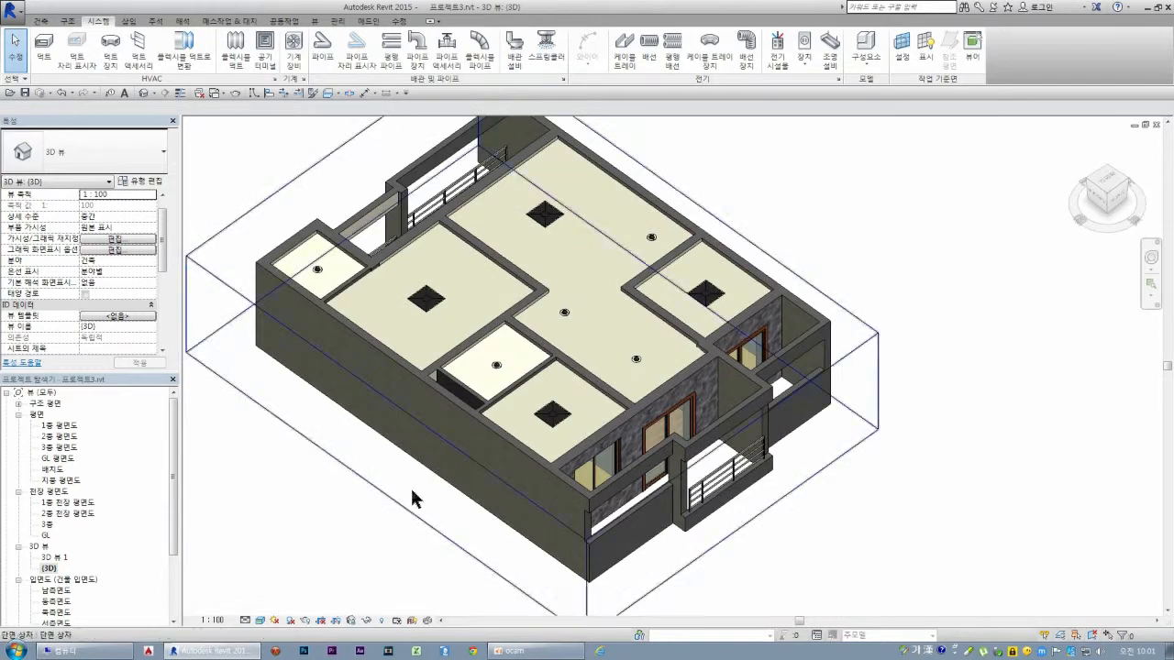
scroll(587, 373, "up", 5)
scroll(592, 374, "down", 5)
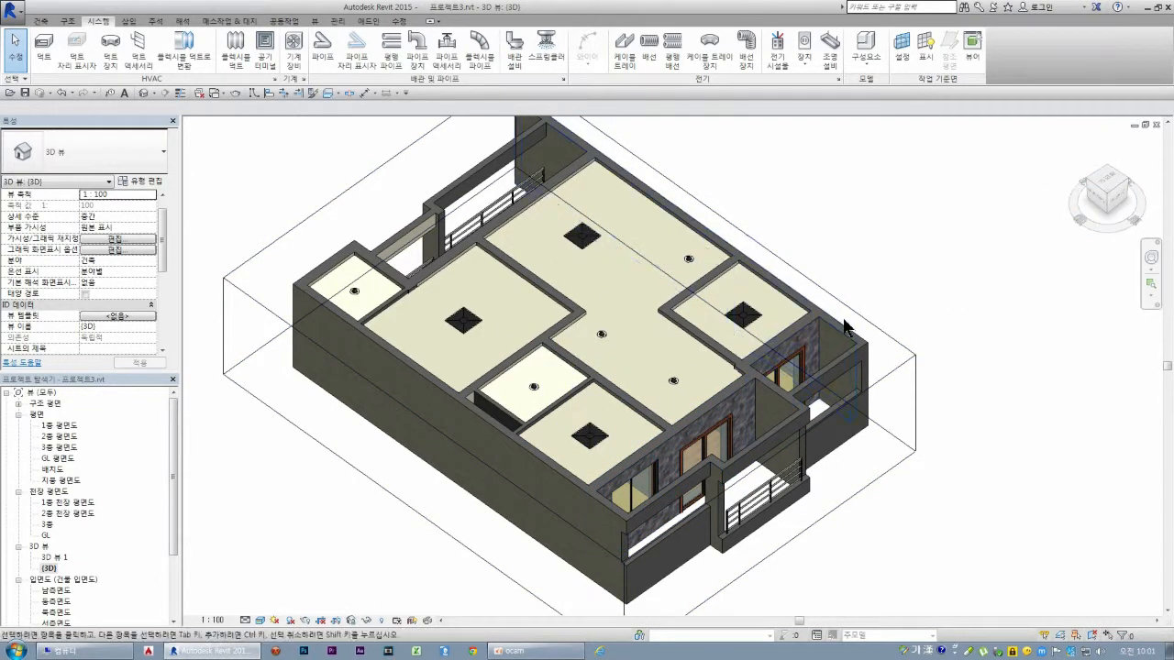
double_click(50, 557)
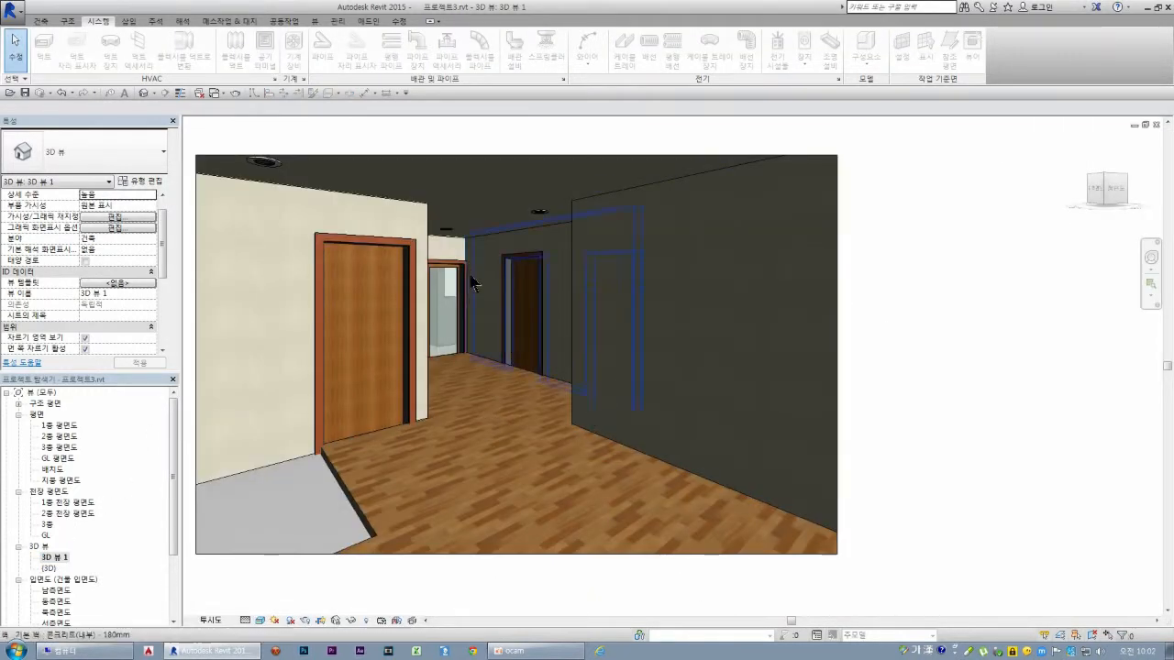
scroll(509, 341, "down", 1)
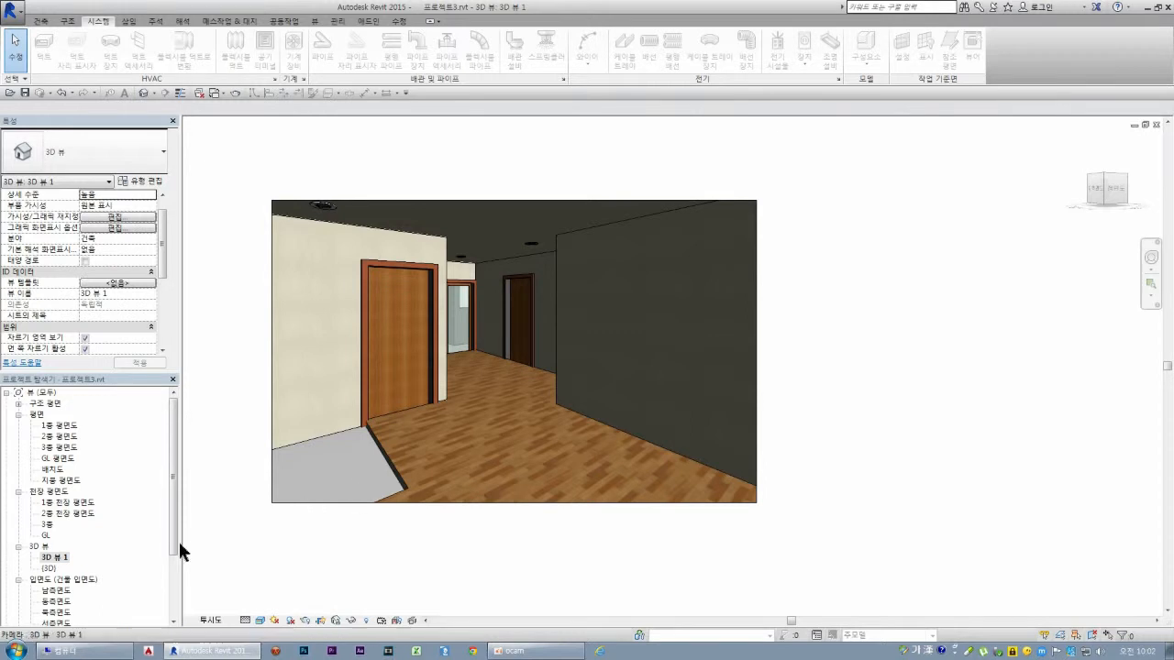
- Create a camera view on the 1층 평면도 floor plan, from the wood-floored hall by the upper balcony door towards the lower living room
double_click(59, 427)
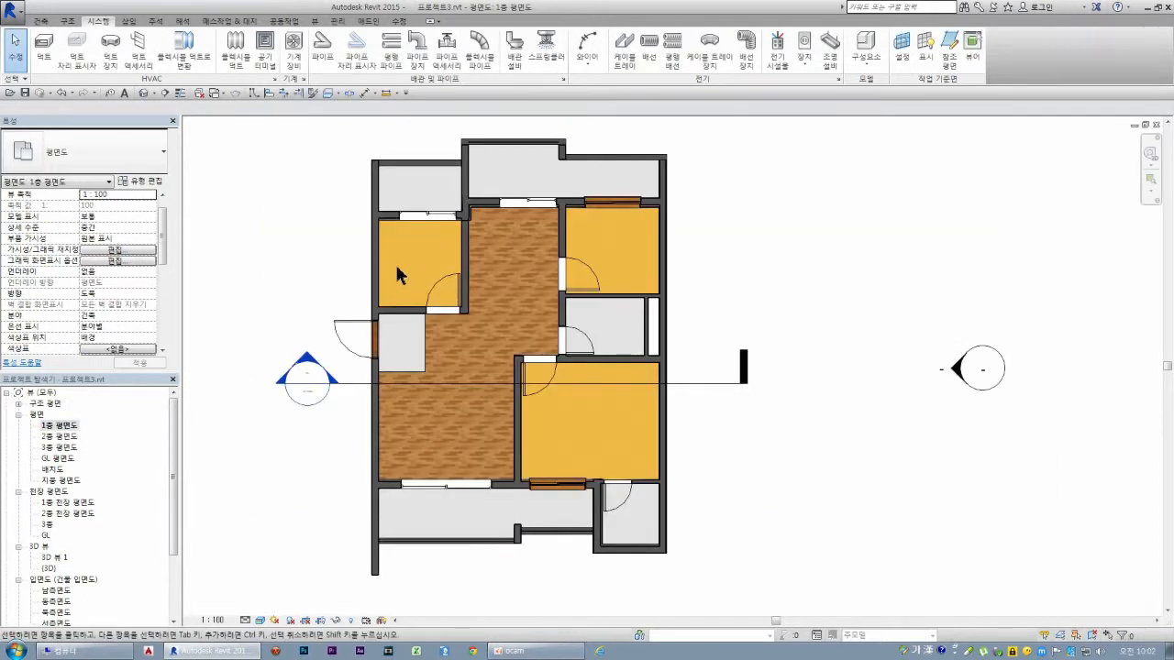
left_click(314, 20)
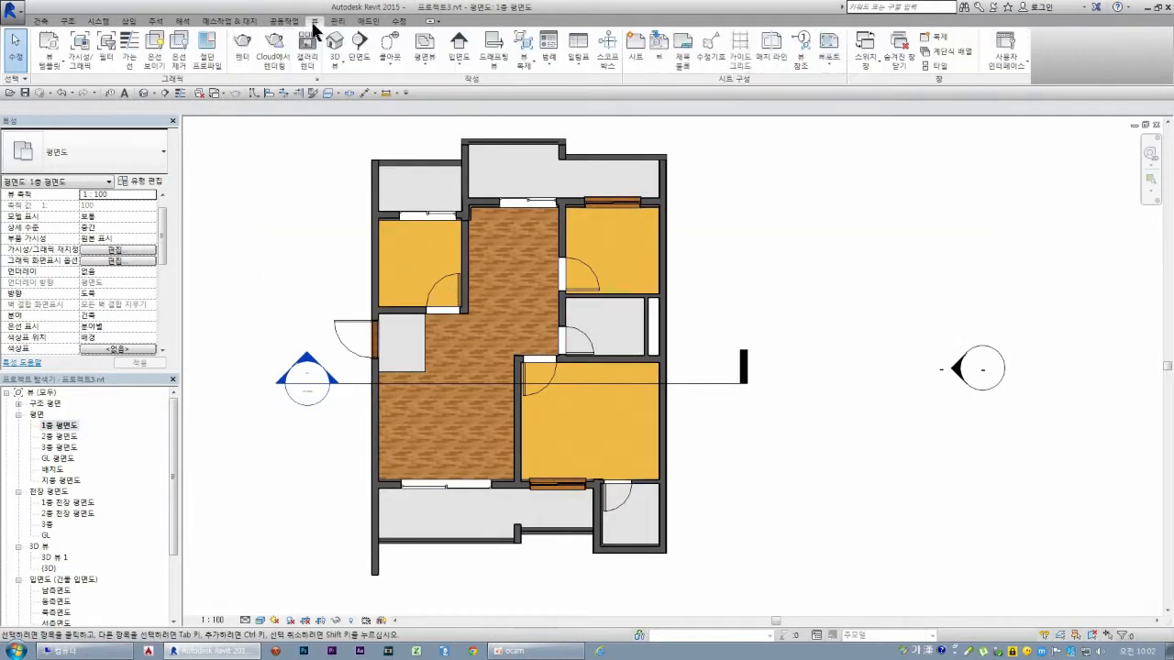
left_click(334, 67)
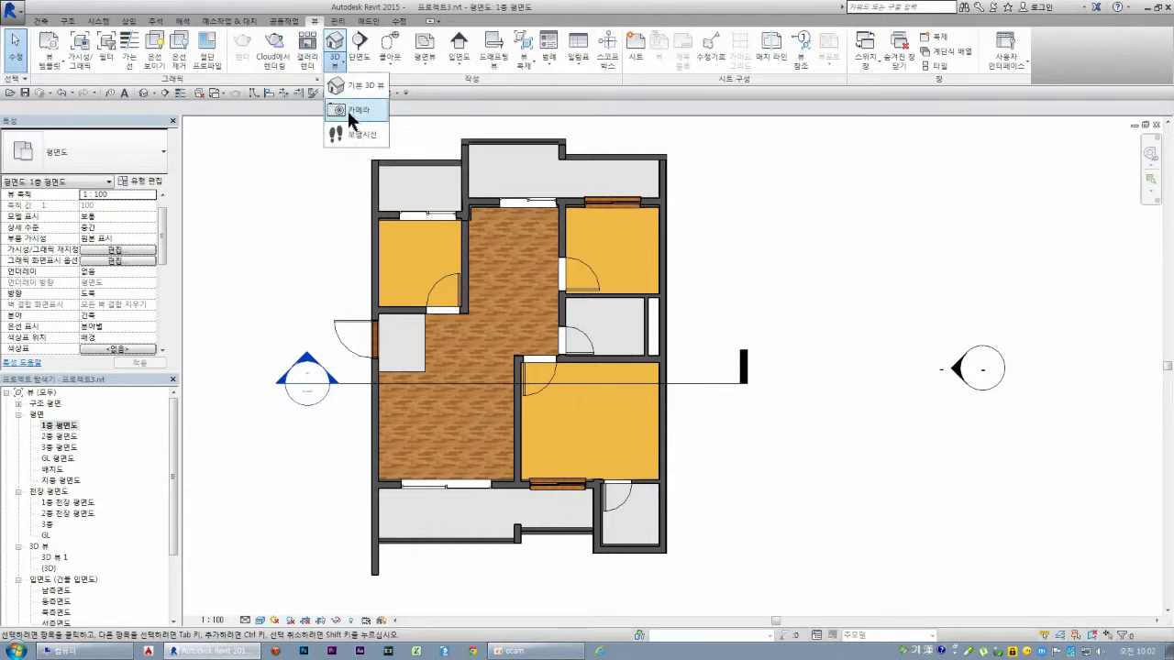
left_click(355, 110)
left_click(529, 223)
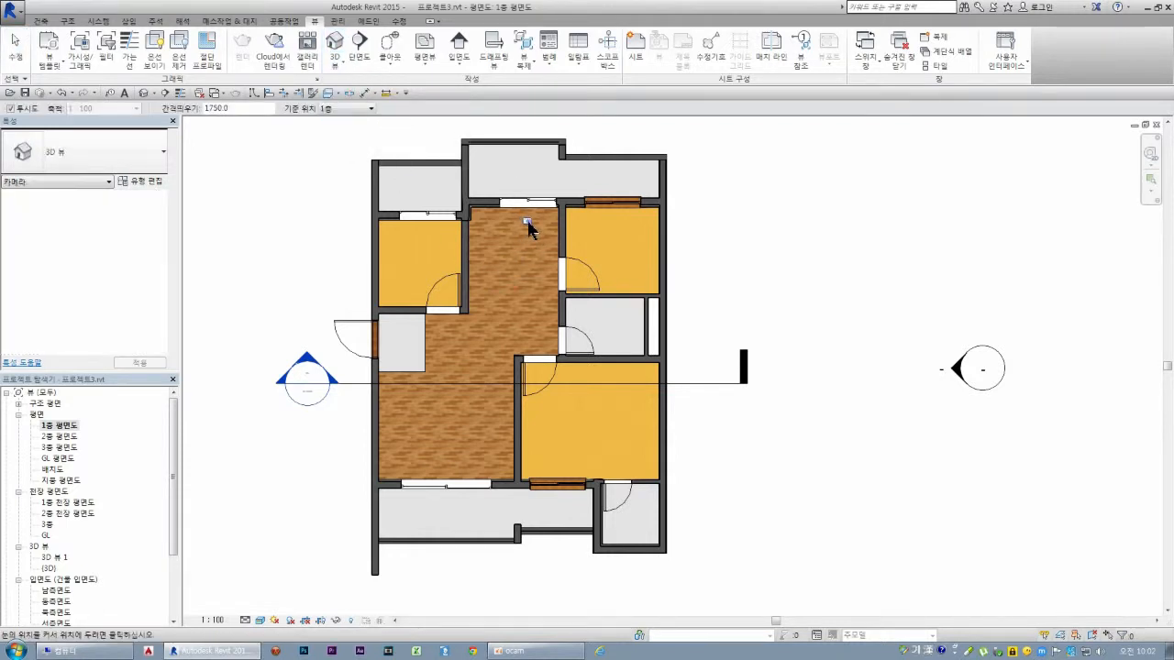
left_click(437, 450)
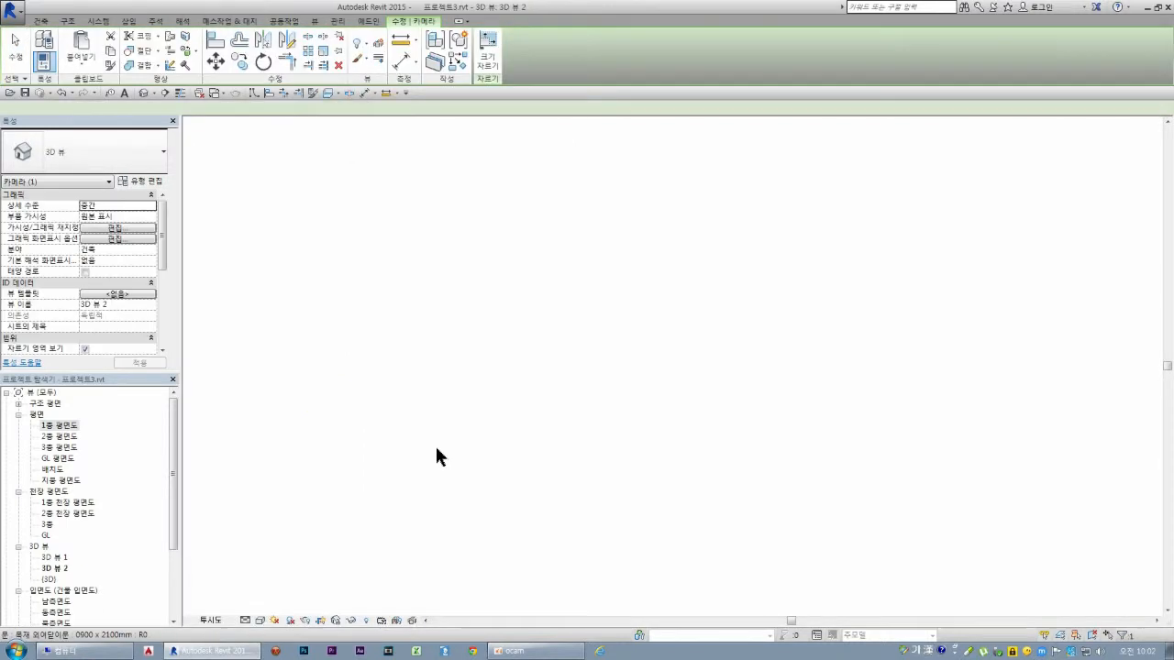
- Enlarge the new camera view's crop region at both sides and downward to show more of the floor and side walls
scroll(574, 338, "down", 4)
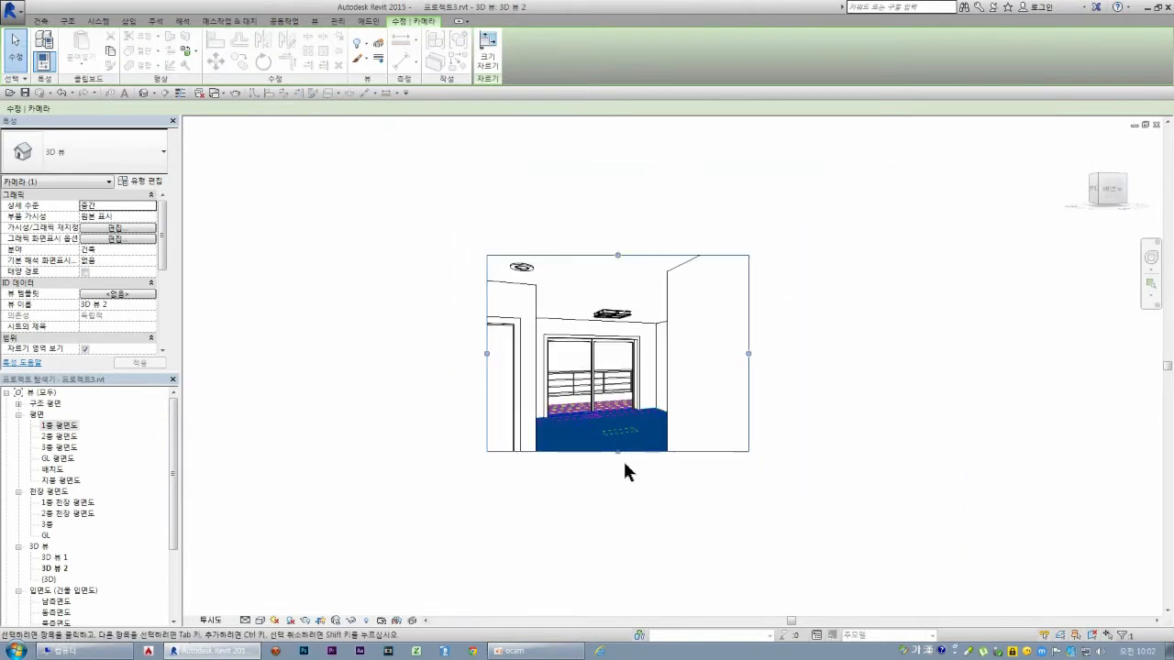
left_click_drag(617, 452, 616, 490)
left_click_drag(748, 373, 797, 374)
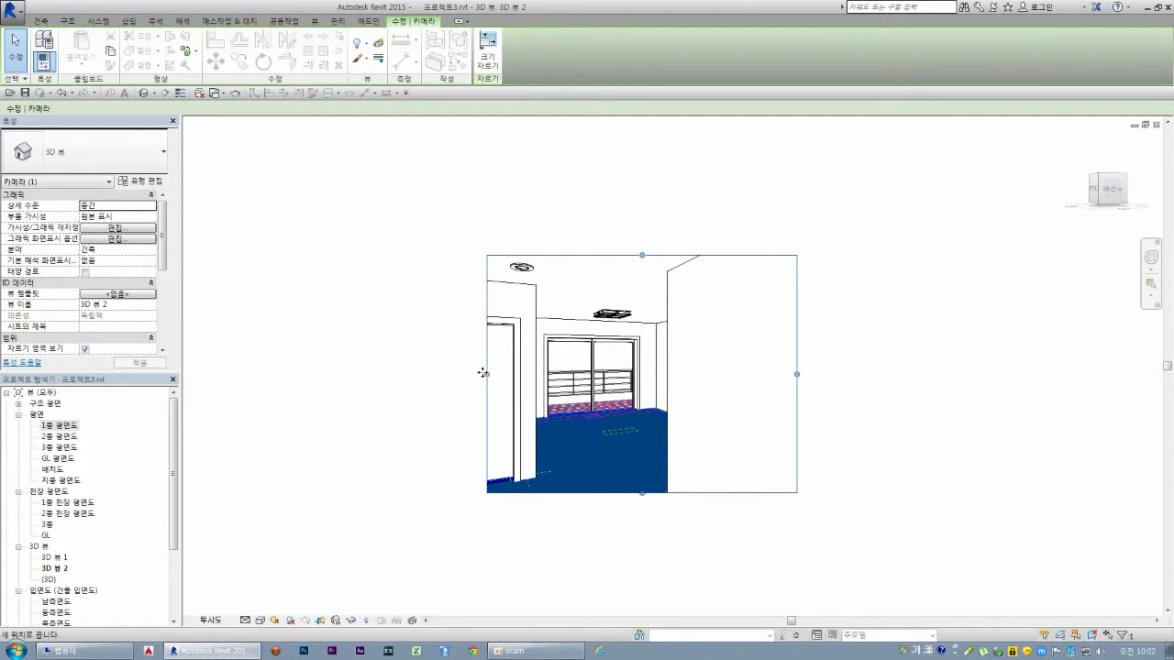
left_click_drag(486, 374, 438, 375)
left_click_drag(619, 494, 615, 529)
left_click(595, 420)
key("Escape")
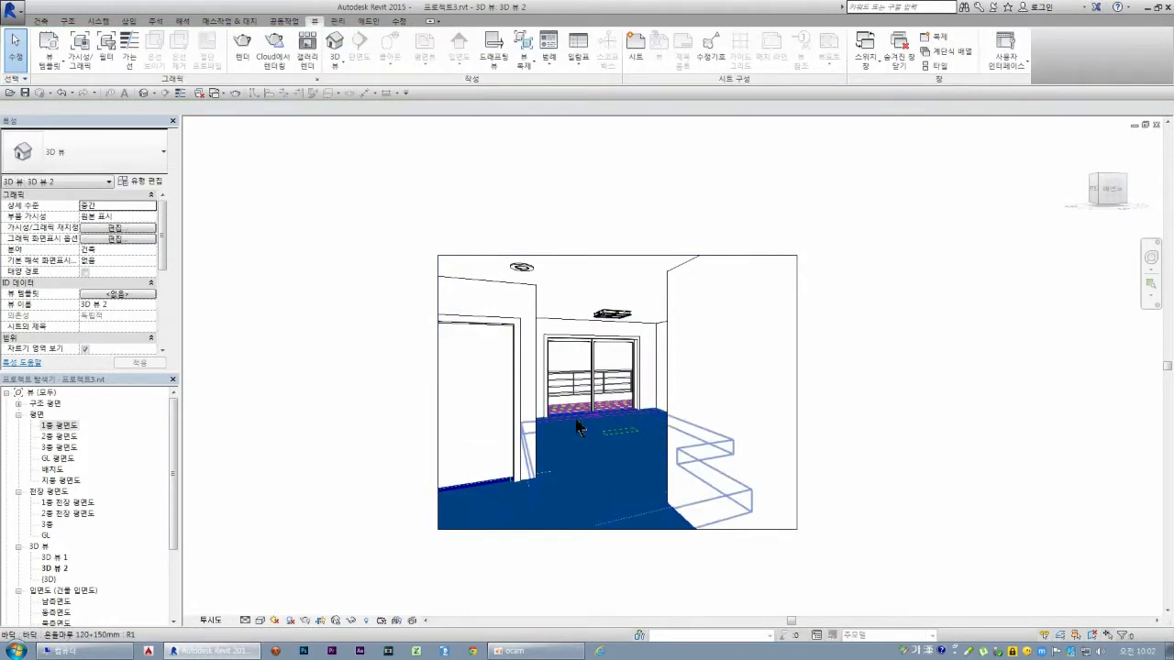
- Hide the imported UN24.DWG drawing in the 3D 뷰 2 camera view and set its visual style to Realistic
key("Tab")
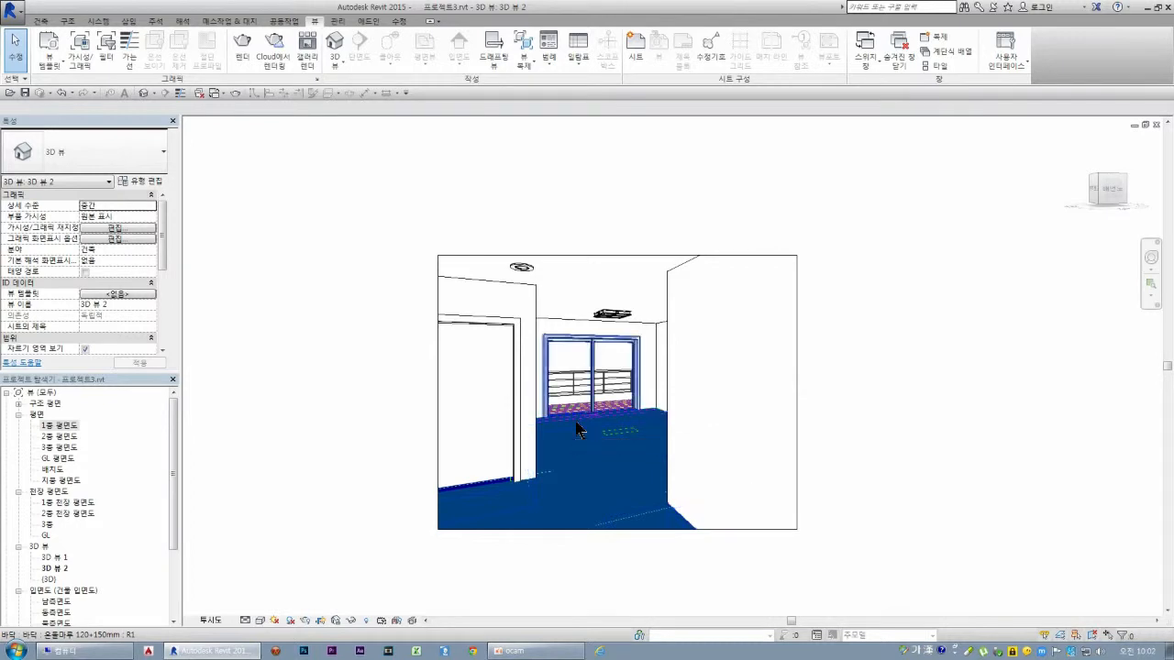
key("Tab")
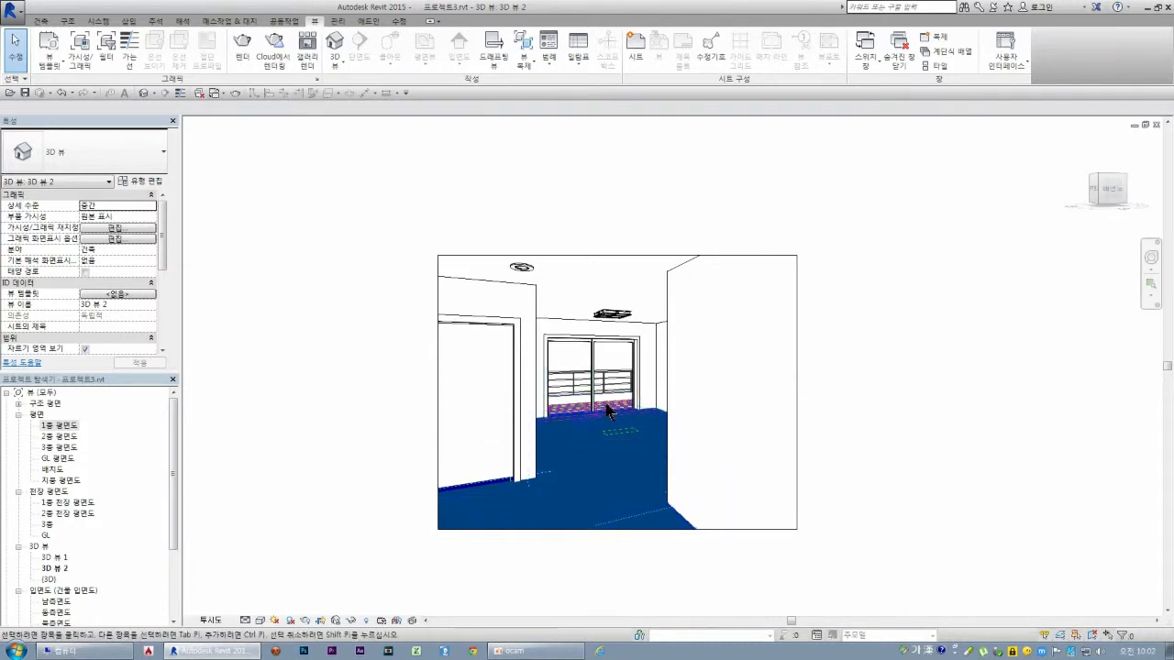
key("Tab")
left_click(640, 528)
right_click(607, 503)
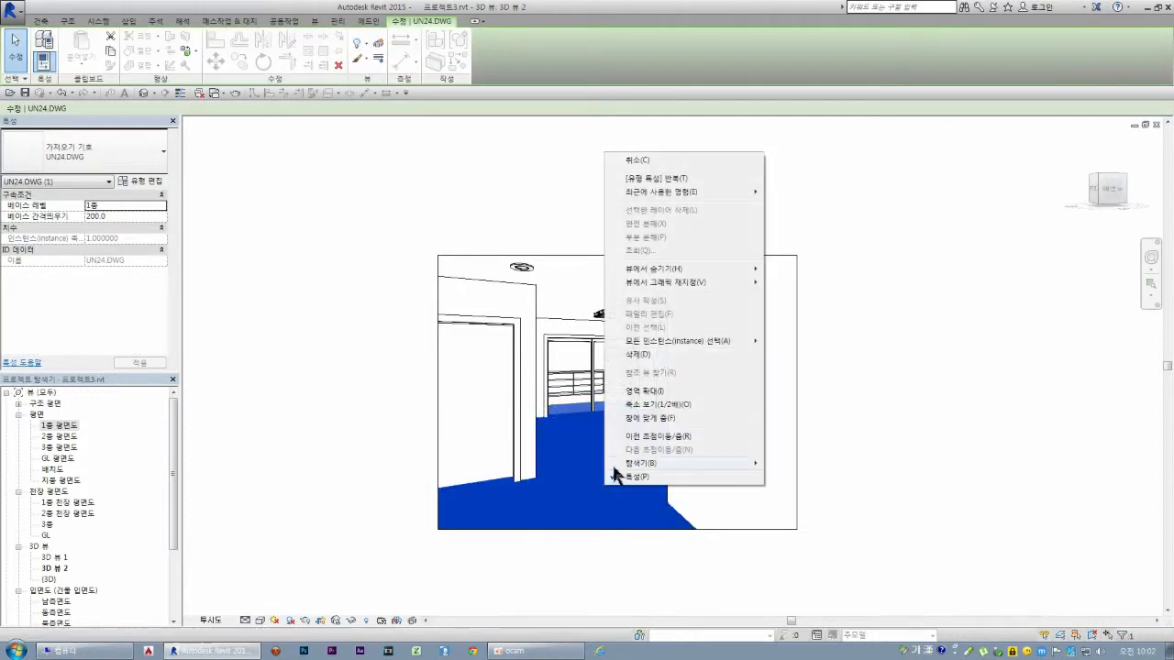
mouse_move(724, 269)
left_click(788, 275)
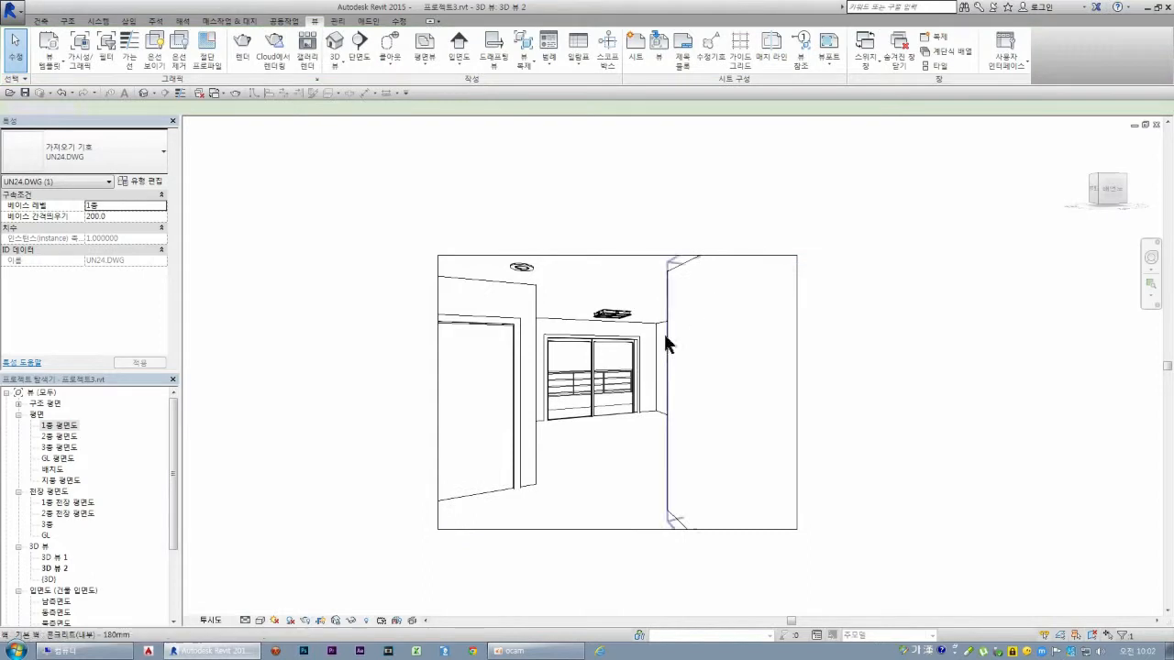
key("Escape")
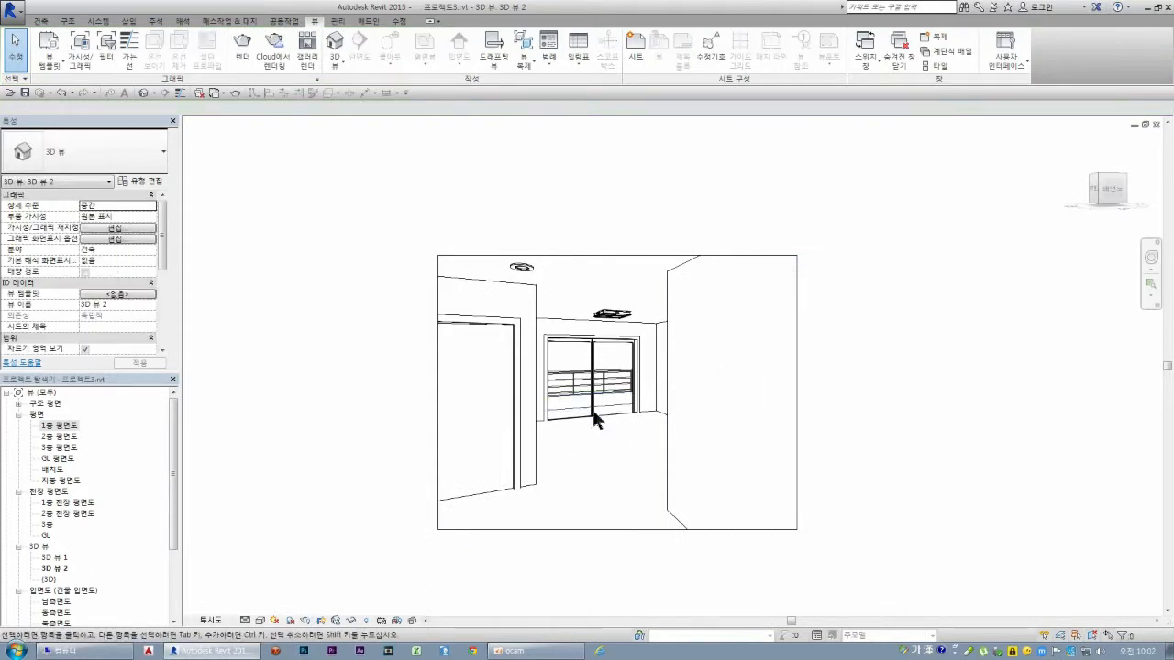
left_click(261, 622)
left_click(284, 595)
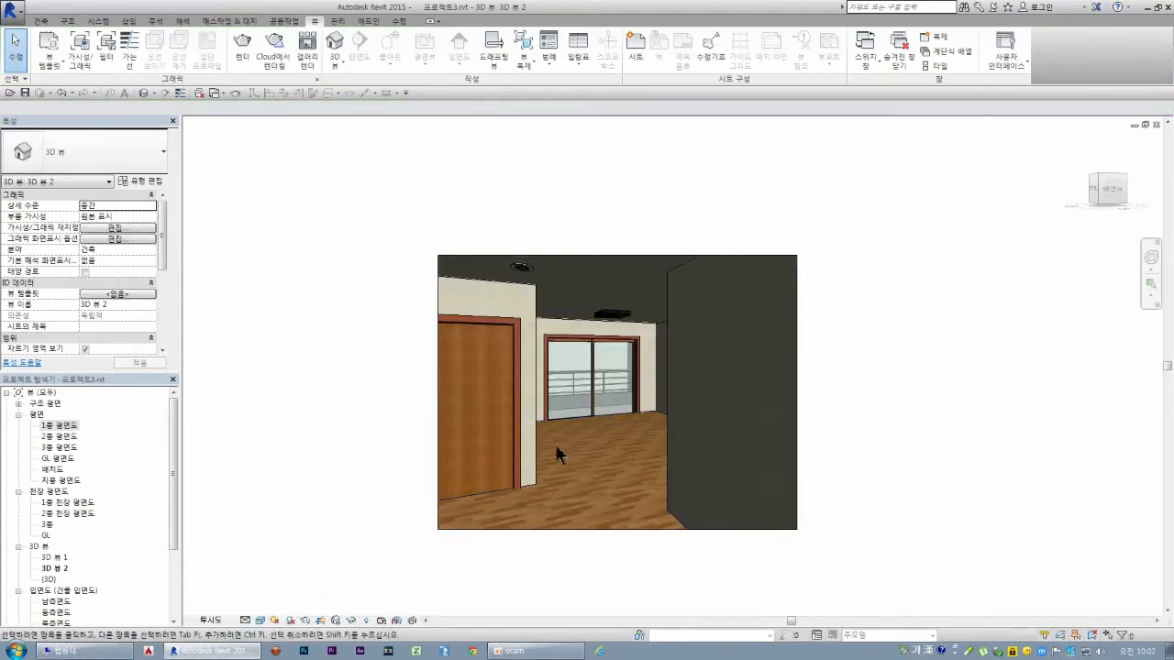
- Examine the instance properties of the living room's W610*D610 ceiling light and of the 일반 - 벽지마감 ceiling above it
scroll(547, 473, "up", 1)
scroll(617, 299, "up", 6)
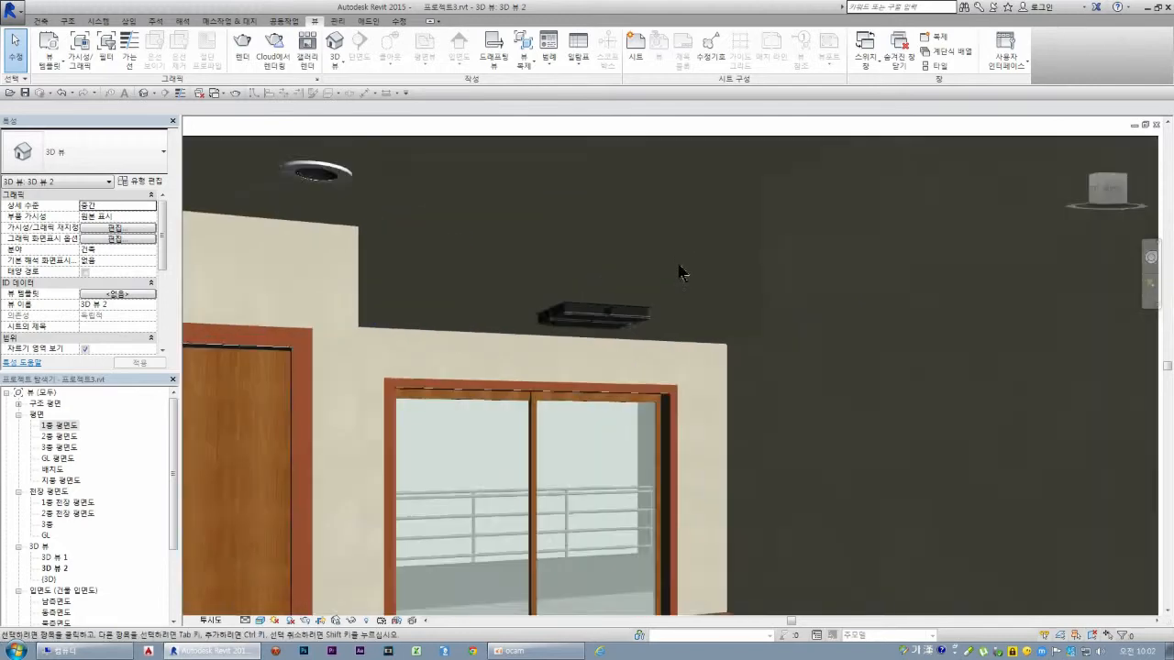
scroll(606, 316, "up", 2)
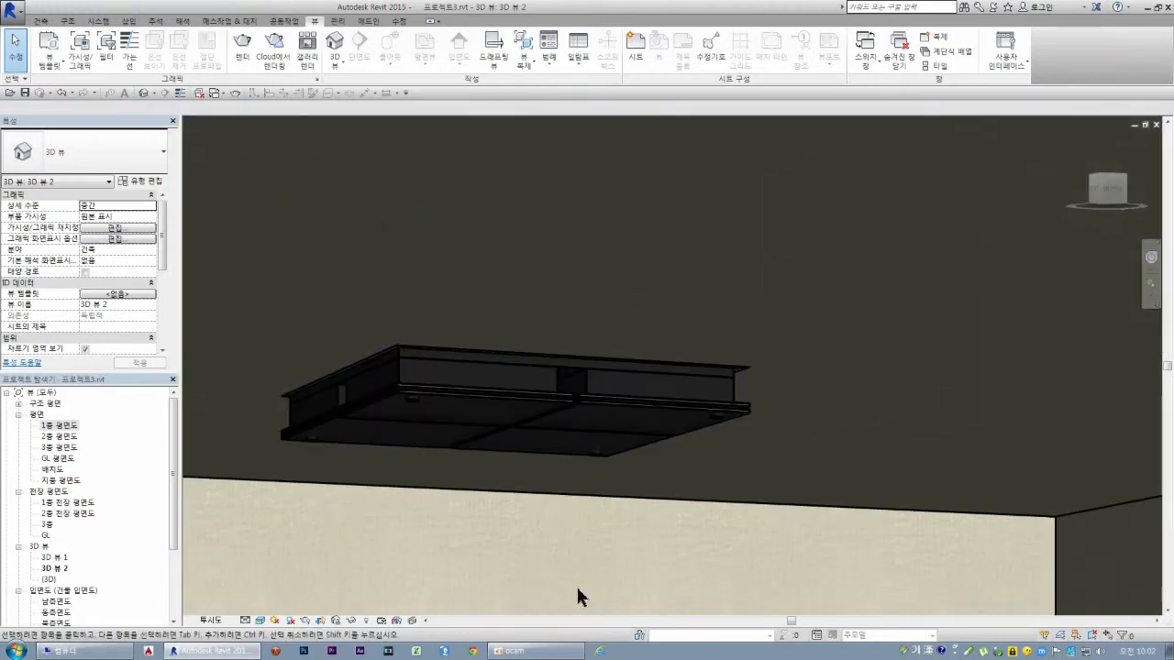
left_click(473, 403)
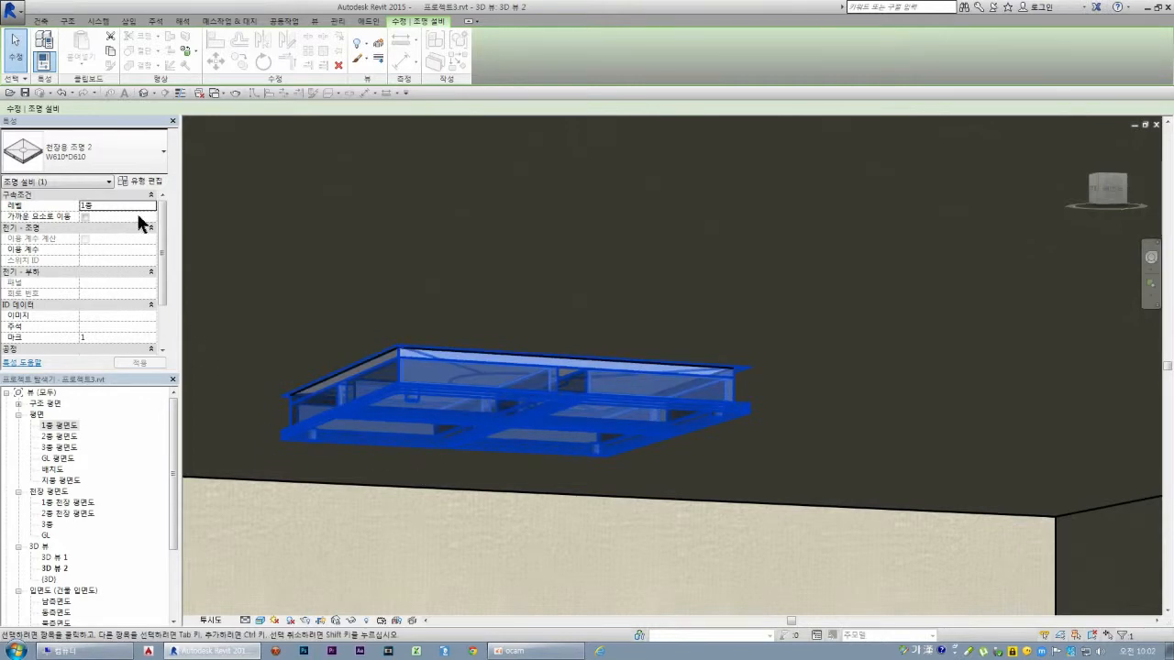
left_click(791, 512)
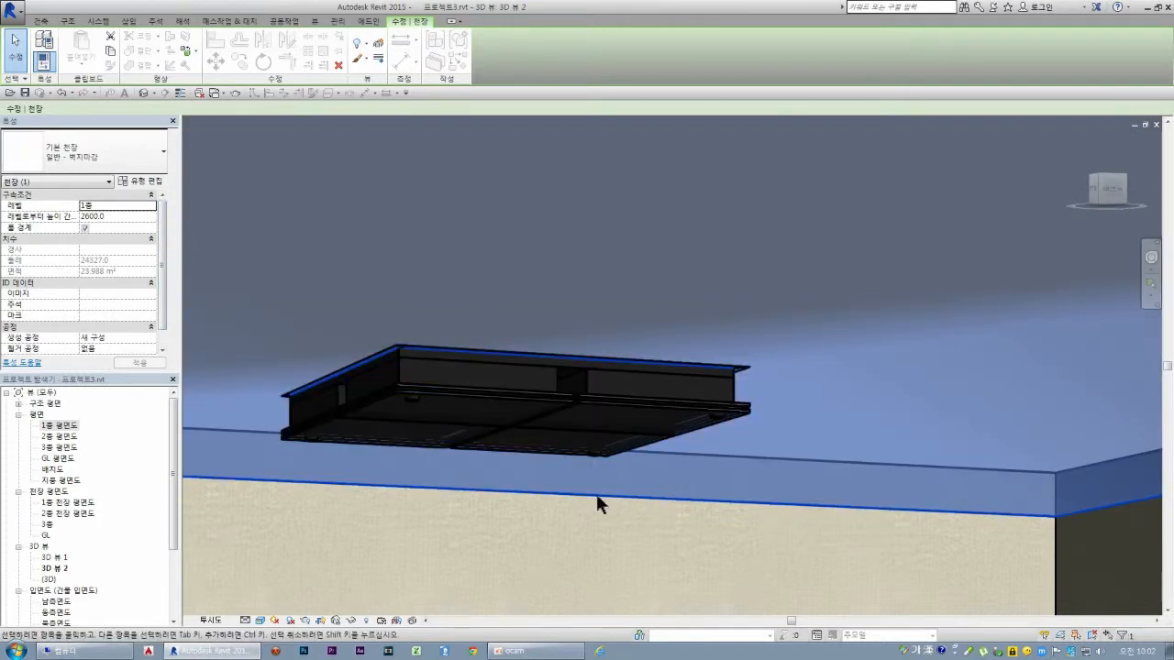
left_click(568, 371)
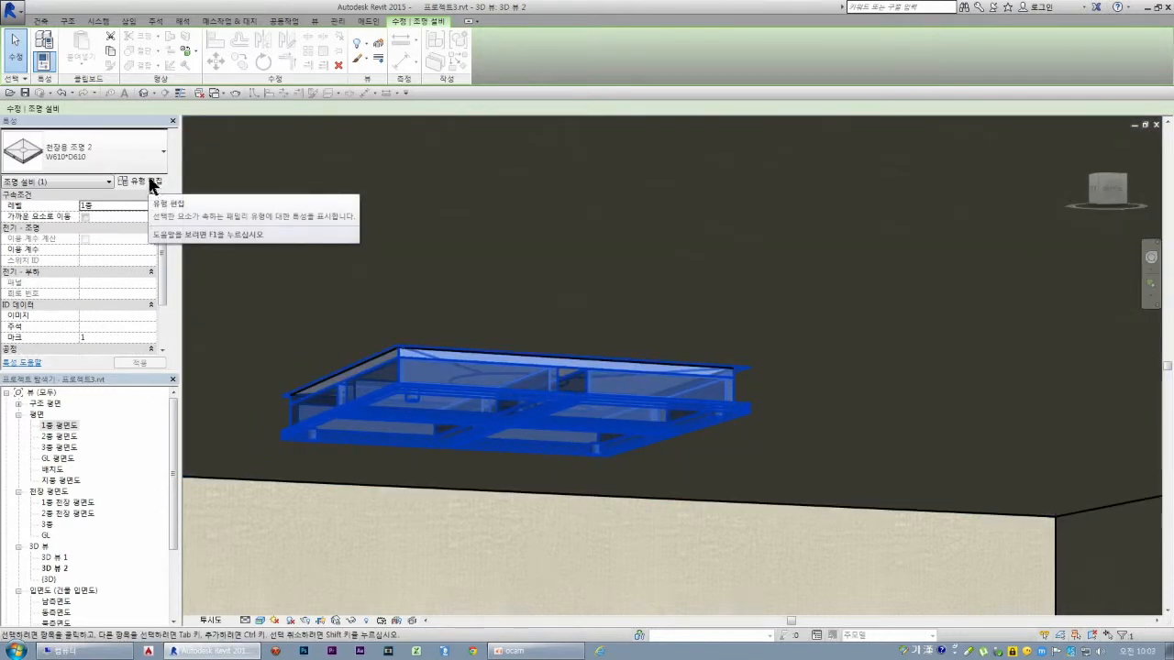
left_click(84, 217)
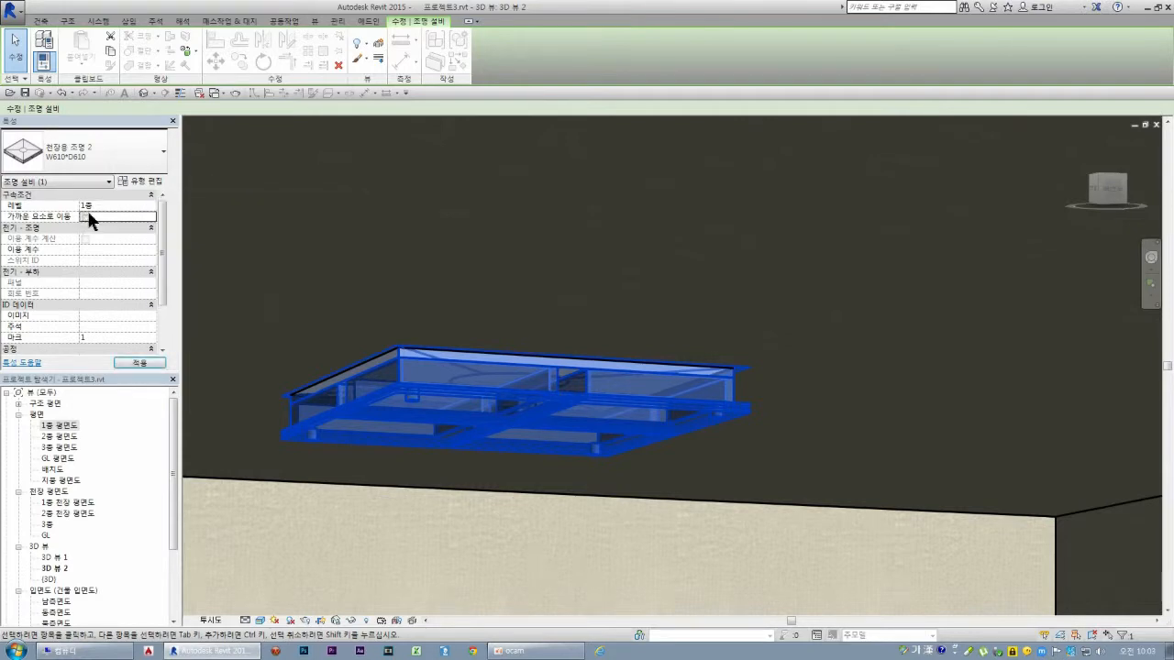
- Examine the ceiling light's type properties for material and dimension parameters, and leave without applying any changes
left_click_drag(164, 263, 137, 184)
left_click(139, 181)
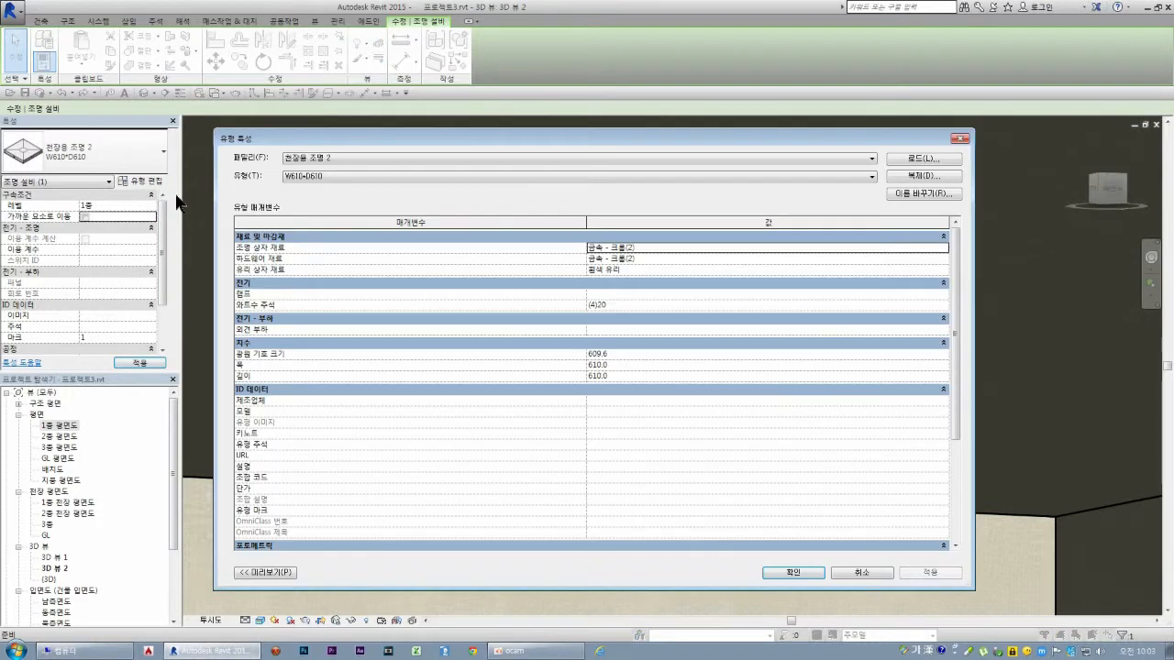
scroll(657, 395, "down", 4)
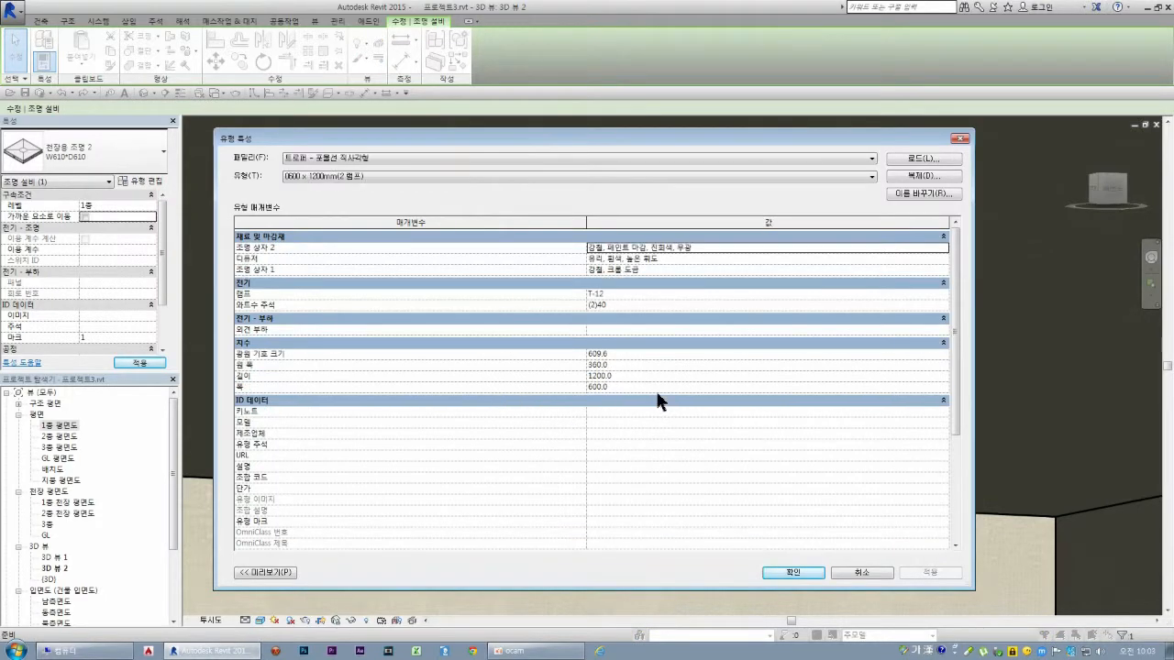
scroll(653, 451, "down", 1)
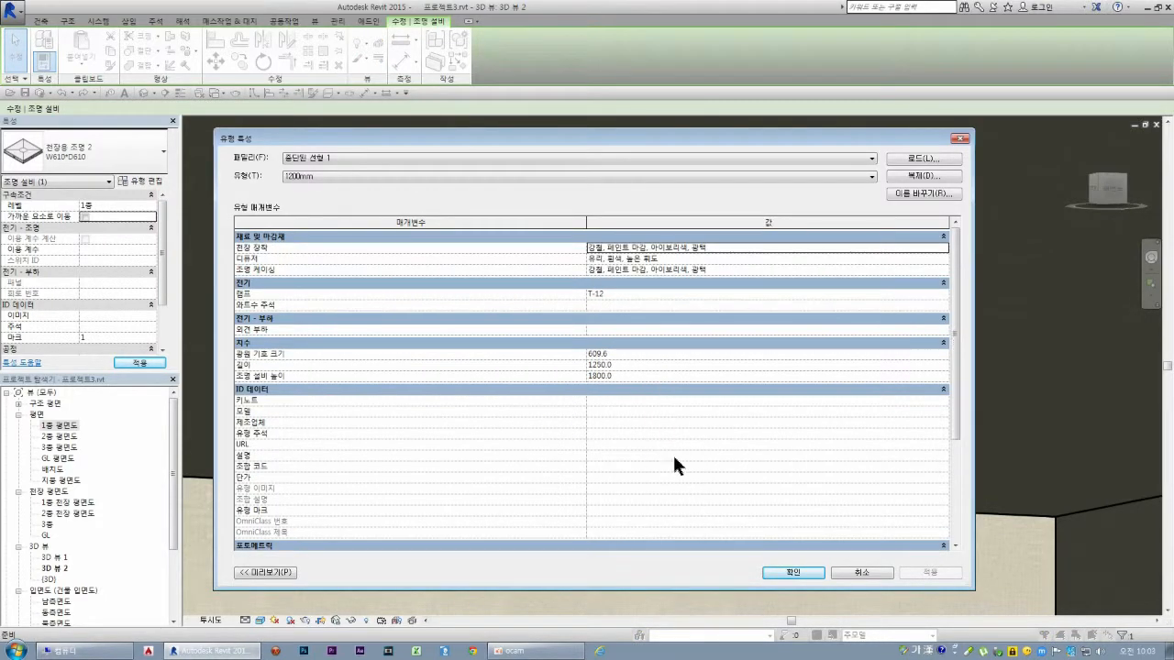
left_click(872, 569)
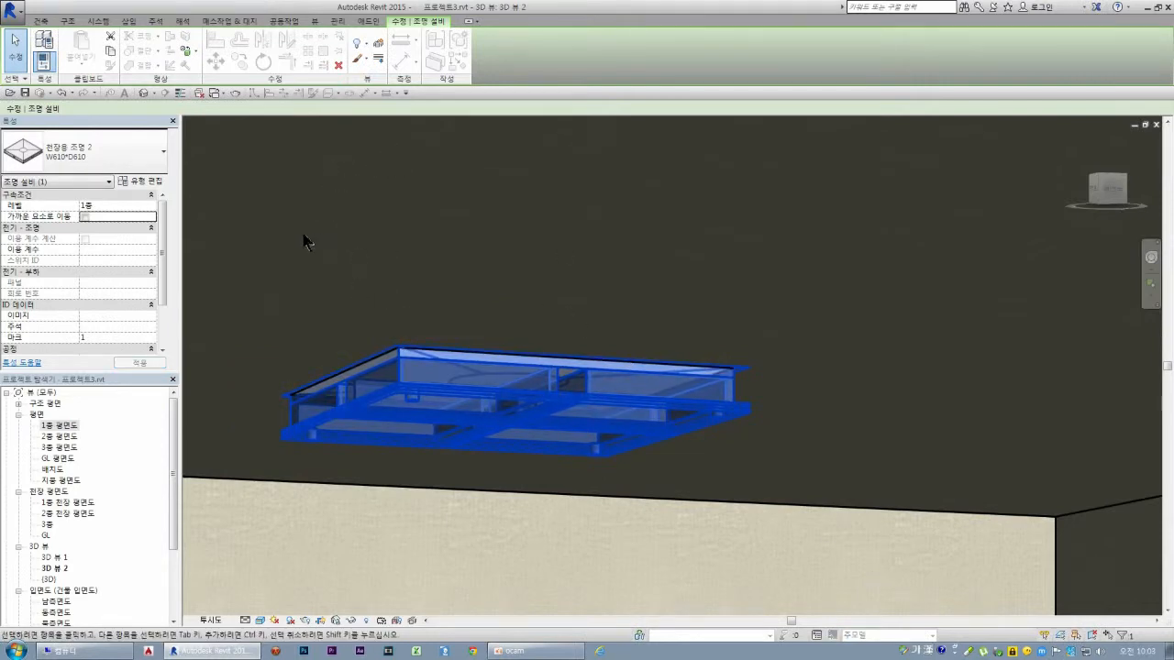
left_click(152, 185)
key("Escape")
key("Escape")
left_click(423, 397)
key("Escape")
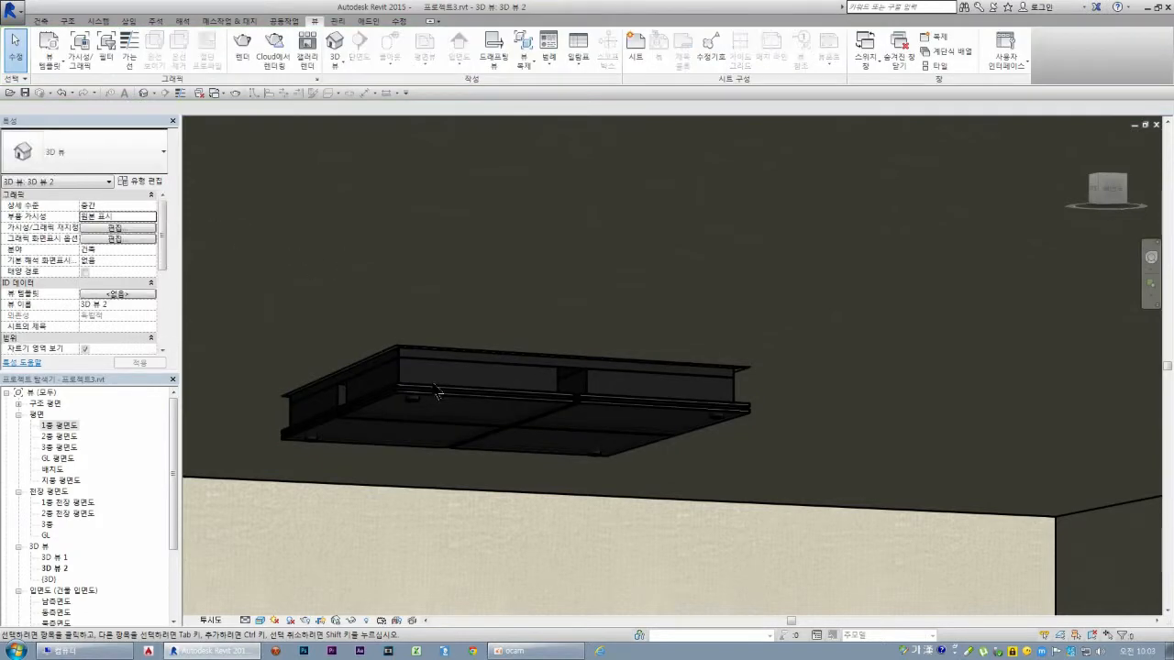
left_click(435, 398)
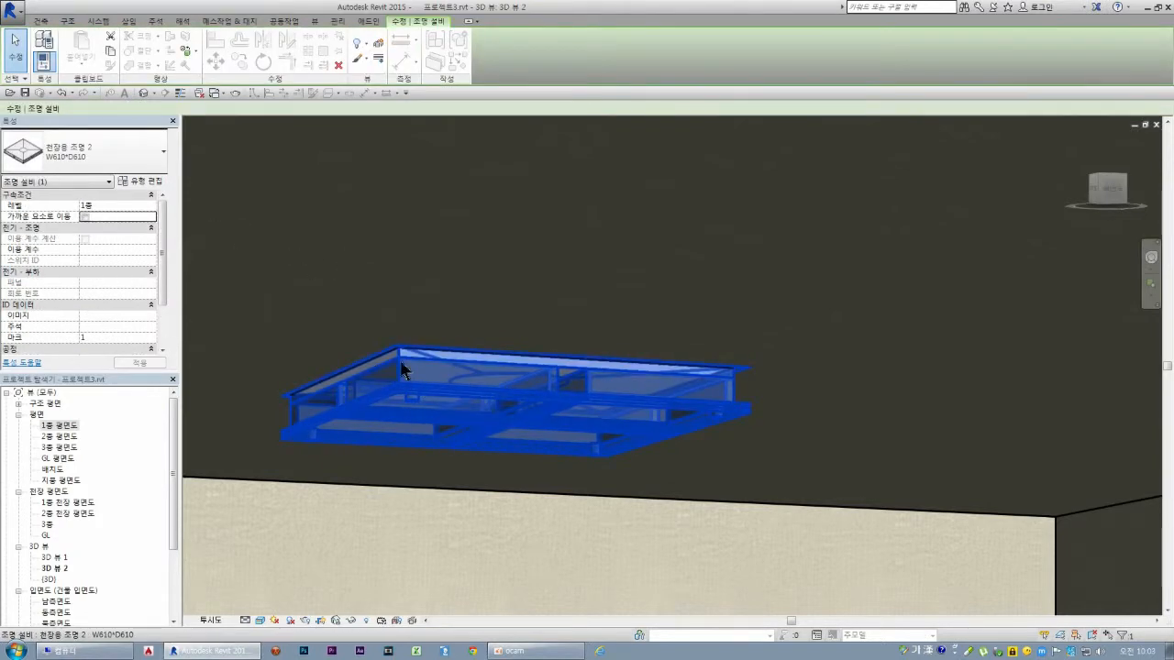
left_click(417, 356)
left_click(456, 420)
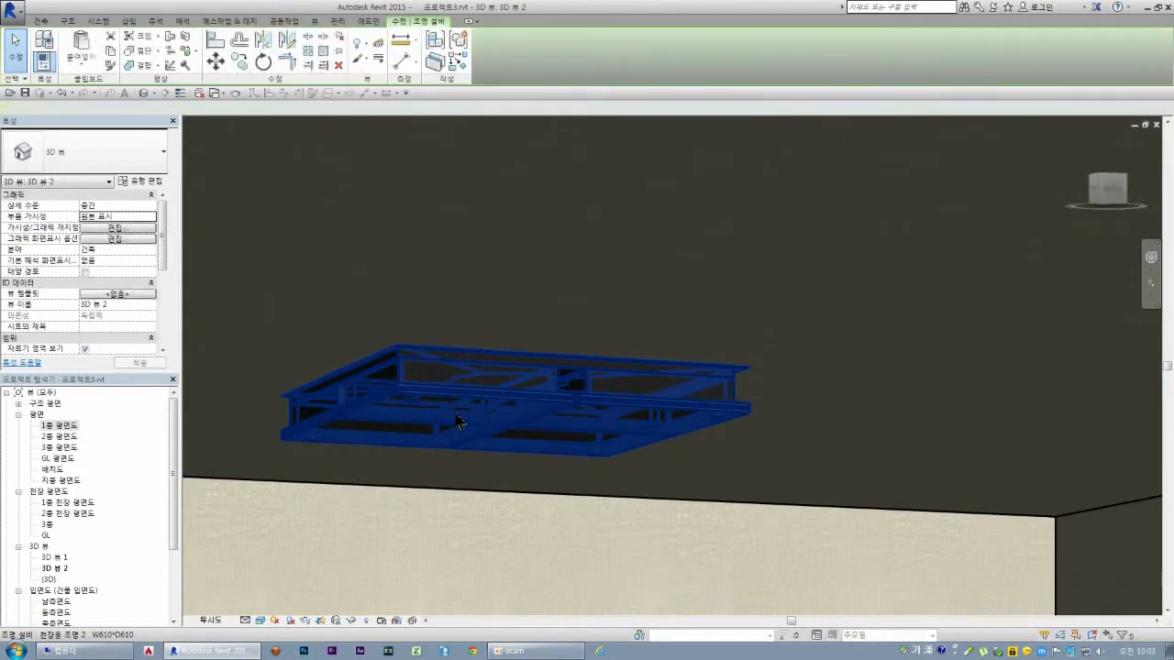
left_click(512, 323)
left_click(456, 366)
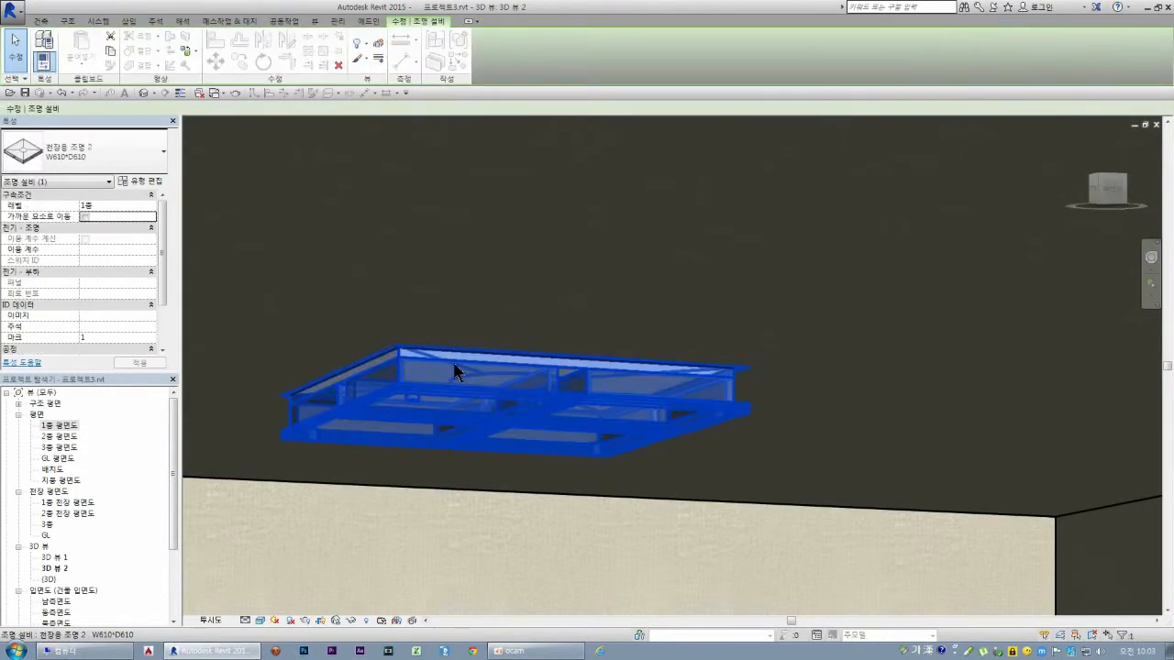
key("Escape")
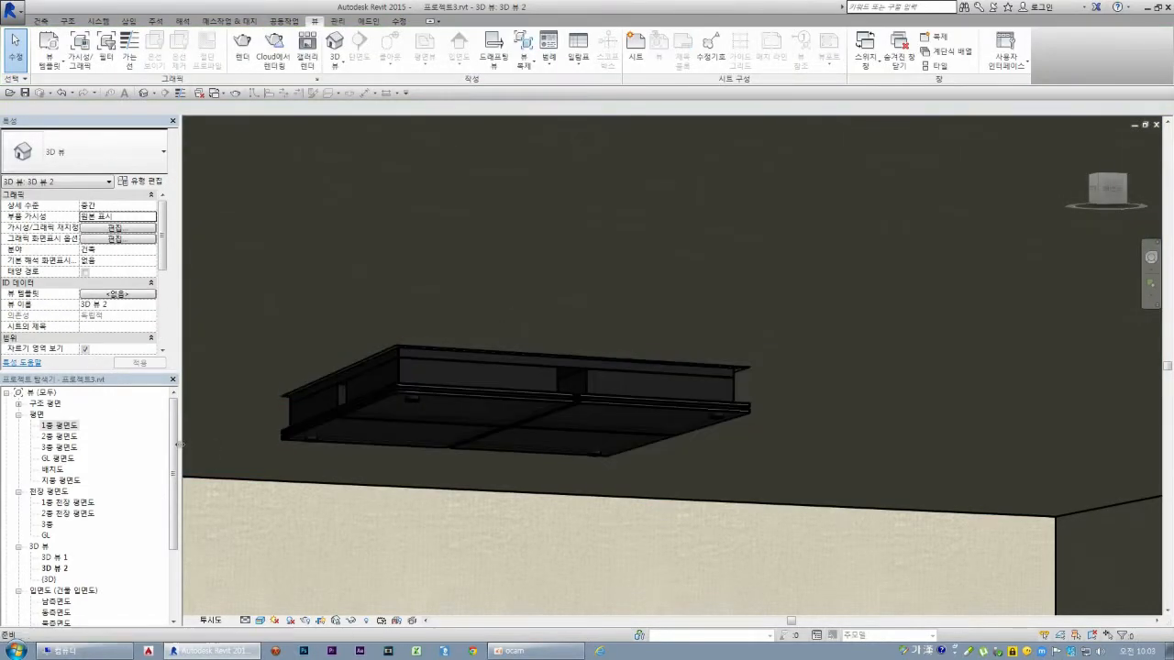
- Open the living room ceiling light's family for editing from 1층 천장 평면도 and examine its family types and properties
double_click(61, 502)
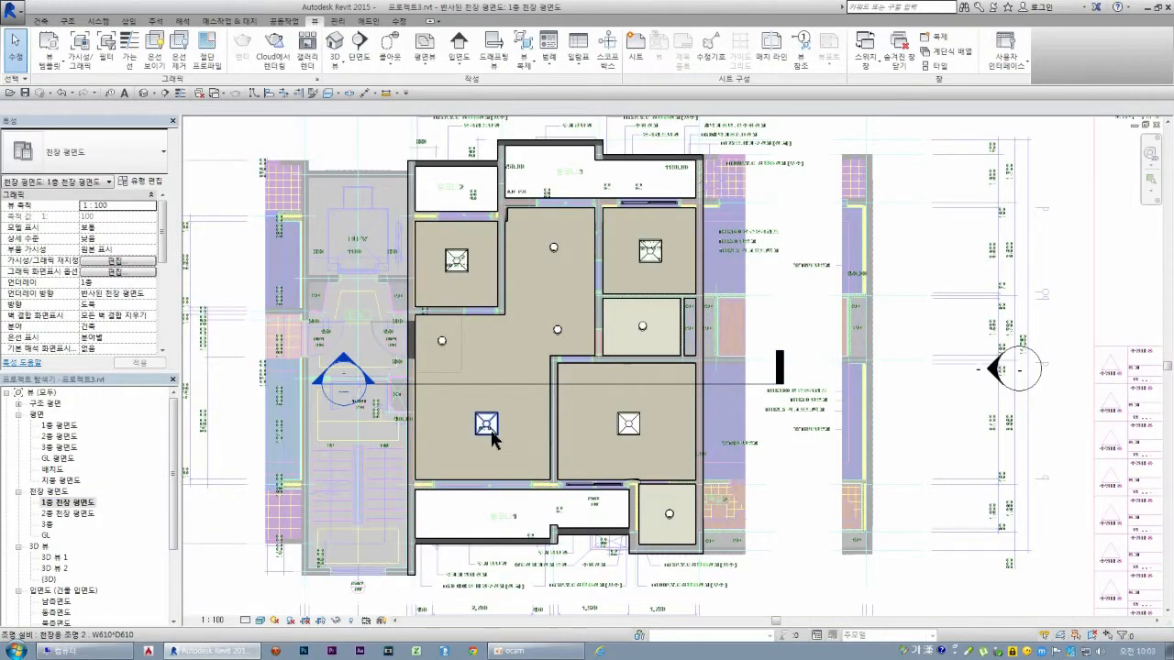
double_click(490, 426)
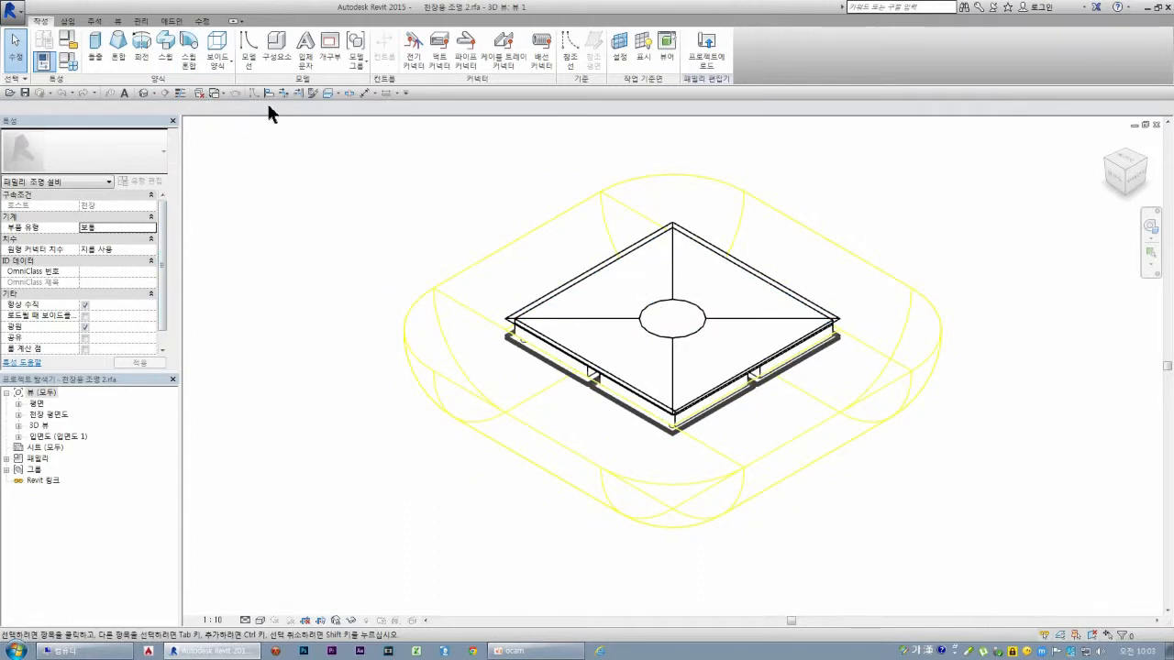
left_click(71, 59)
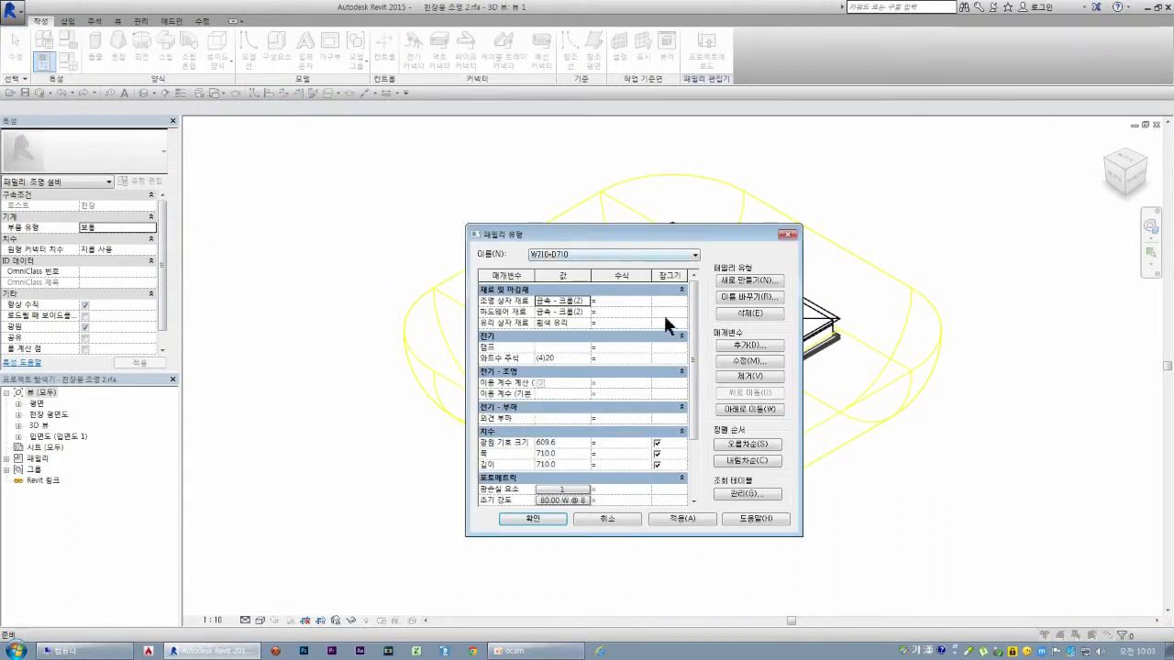
mouse_move(689, 356)
left_mouse_down()
mouse_move(694, 406)
mouse_move(694, 356)
left_mouse_up()
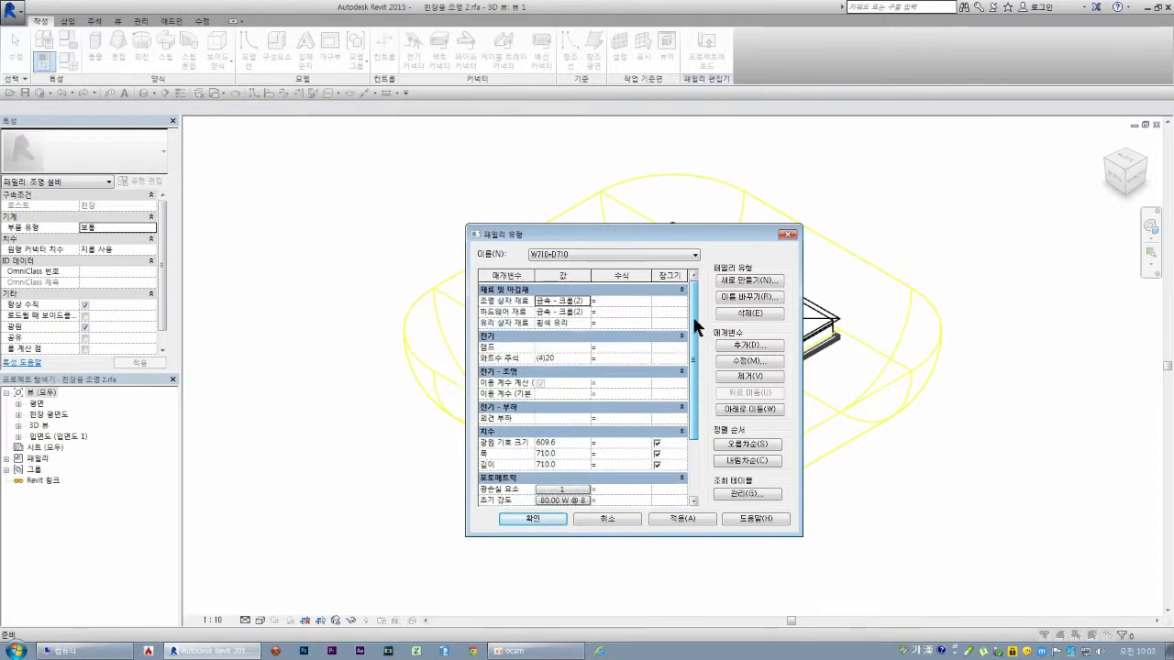
left_click(626, 518)
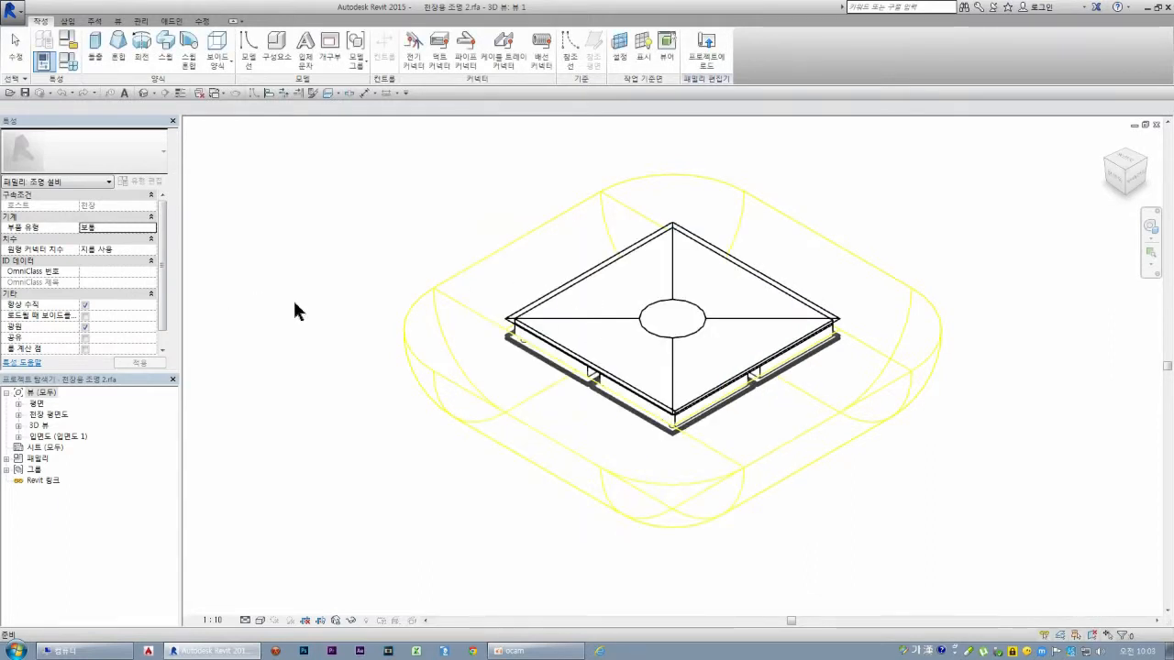
left_click_drag(164, 253, 172, 211)
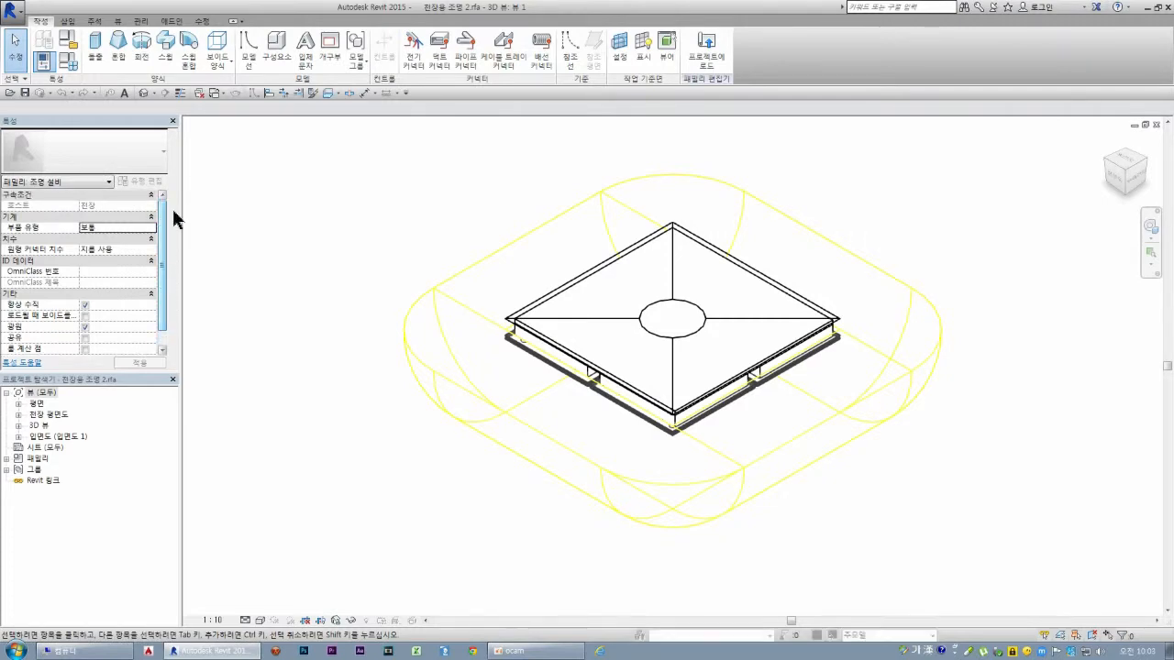
- Close the light family without changes and examine the living room ceiling light's type properties in 1층 천장 평면도, leaving them unaltered
left_click(1156, 124)
left_click(486, 423)
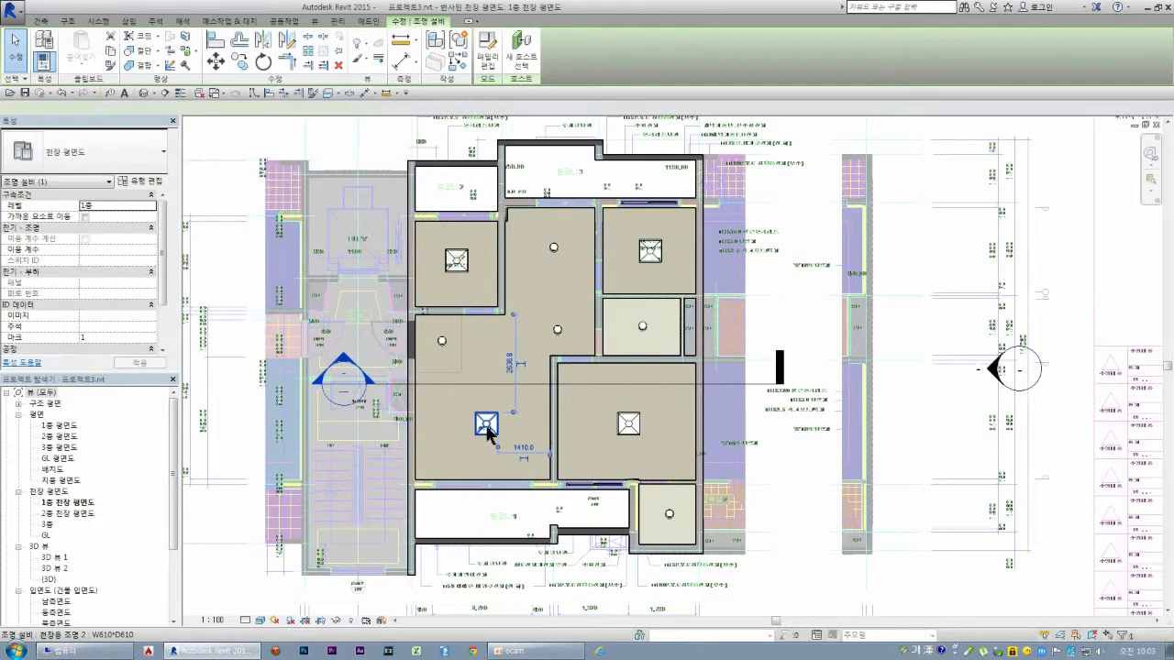
left_click_drag(163, 227, 164, 201)
left_click(147, 180)
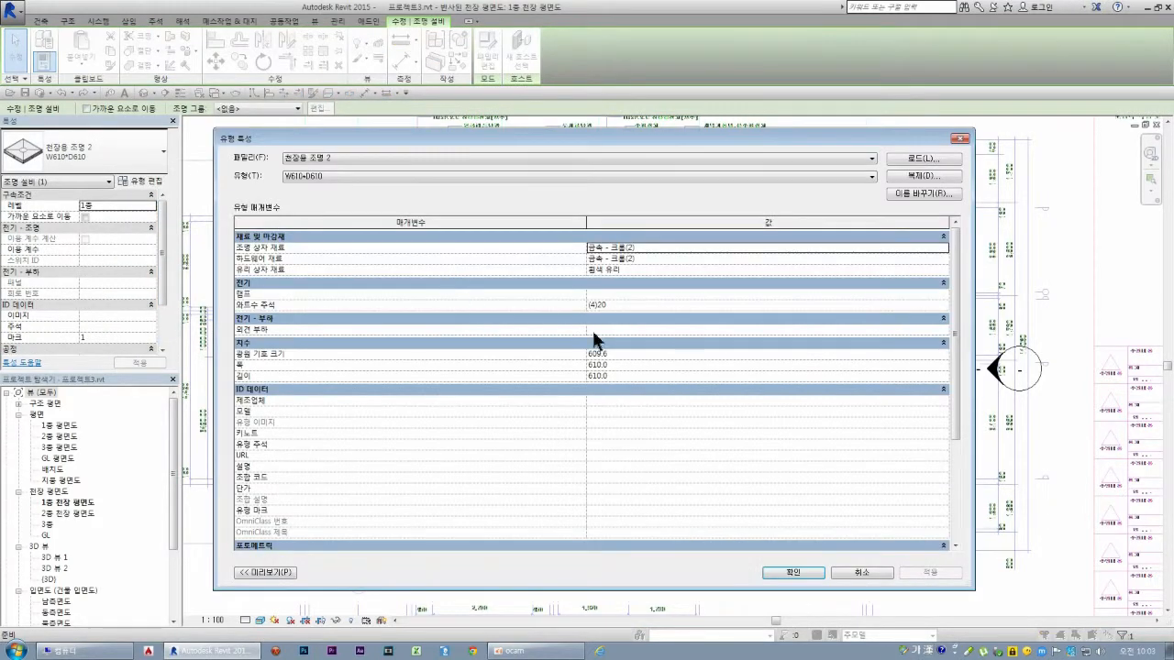
scroll(798, 371, "up", 1)
scroll(799, 371, "down", 1)
scroll(799, 371, "down", 1)
scroll(799, 372, "up", 2)
key("Escape")
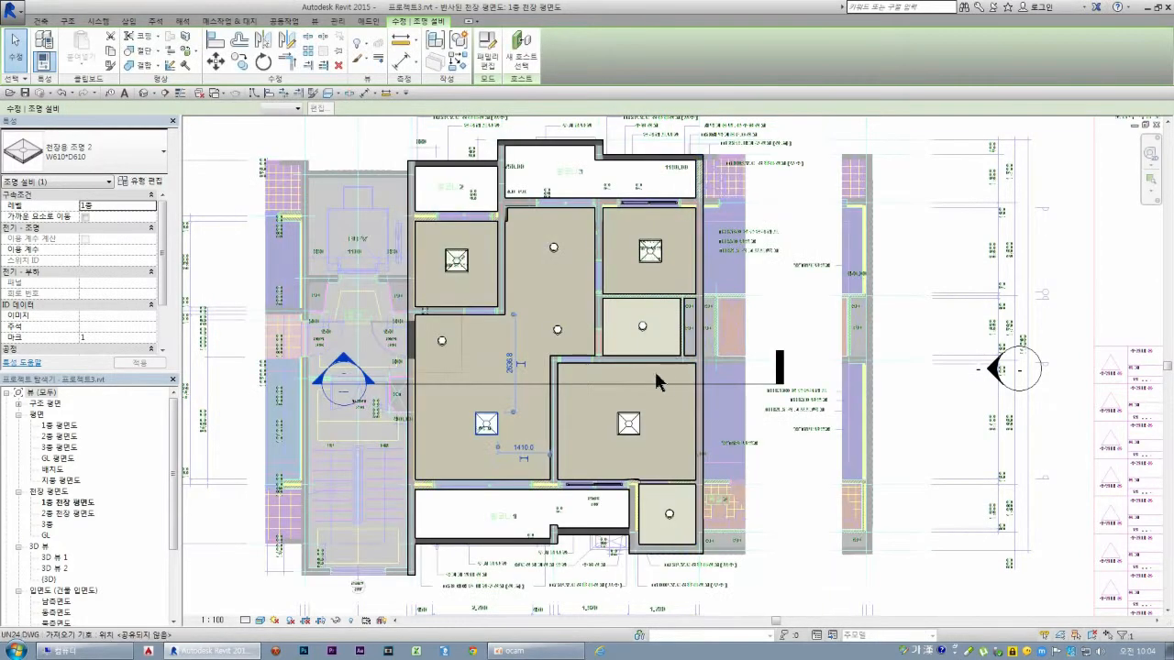
- Examine the type properties of the ceiling light in the large room beside the living room, including its photometric parameters
left_click(629, 423)
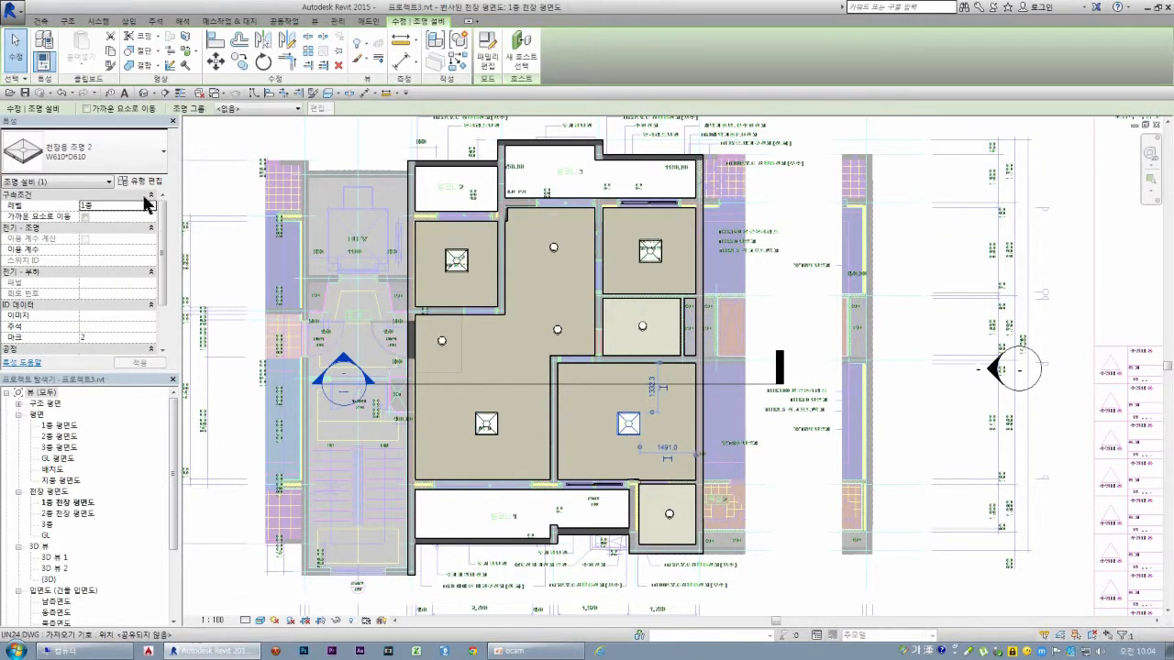
left_click(142, 182)
left_click_drag(961, 333, 953, 474)
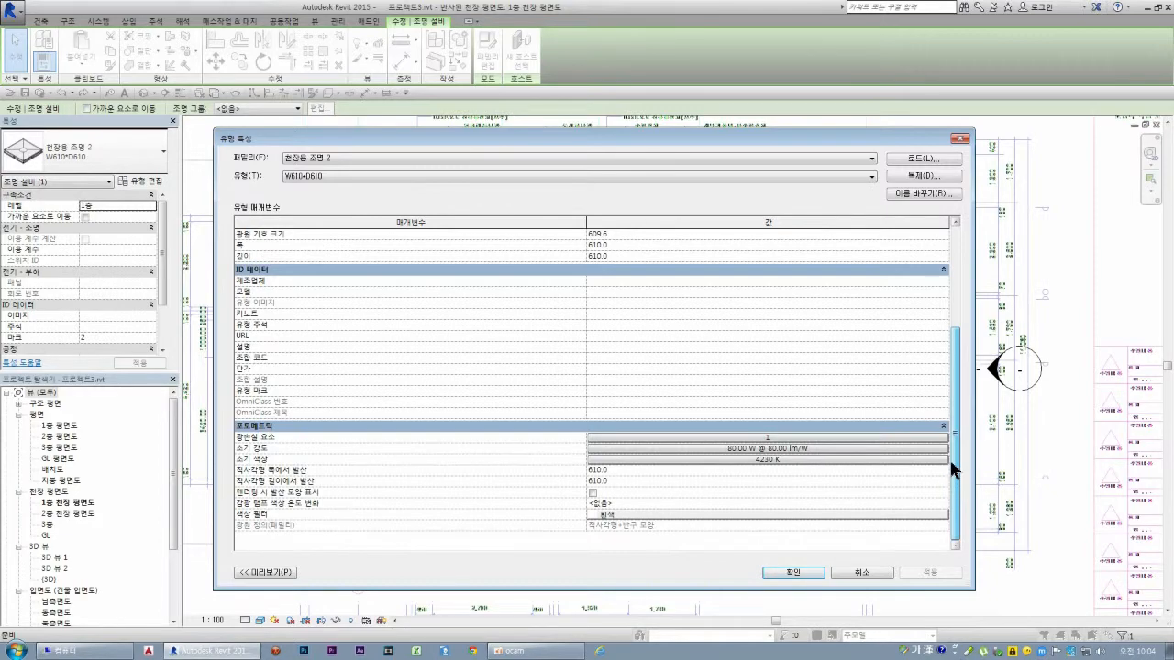
left_click_drag(949, 433, 948, 340)
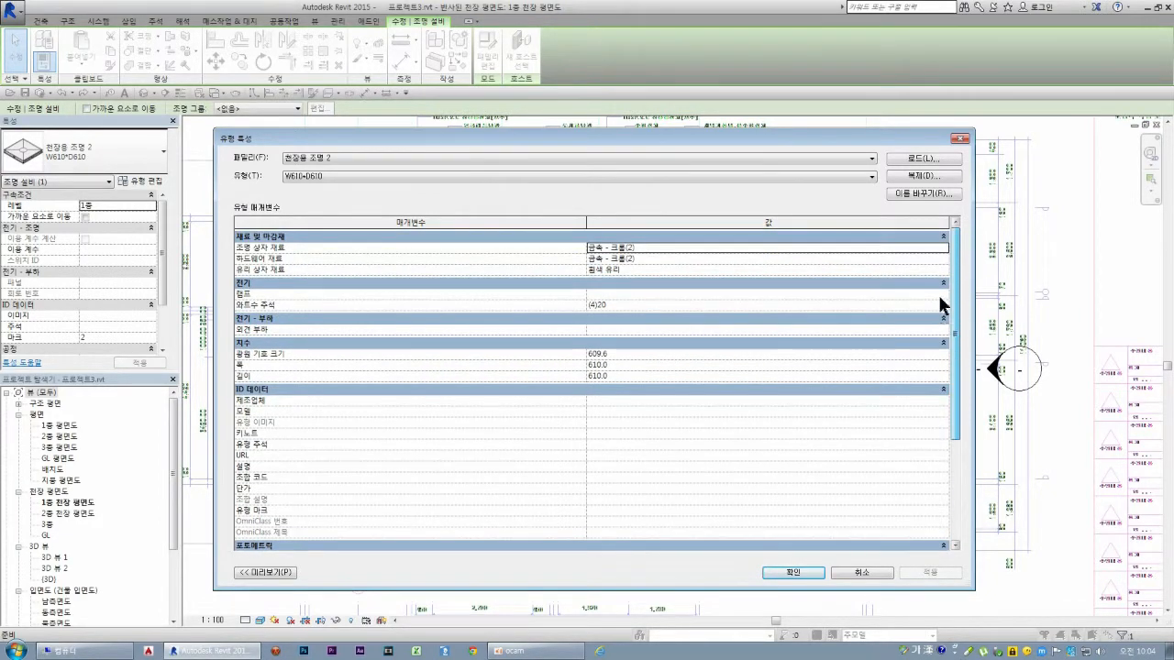
key("Escape")
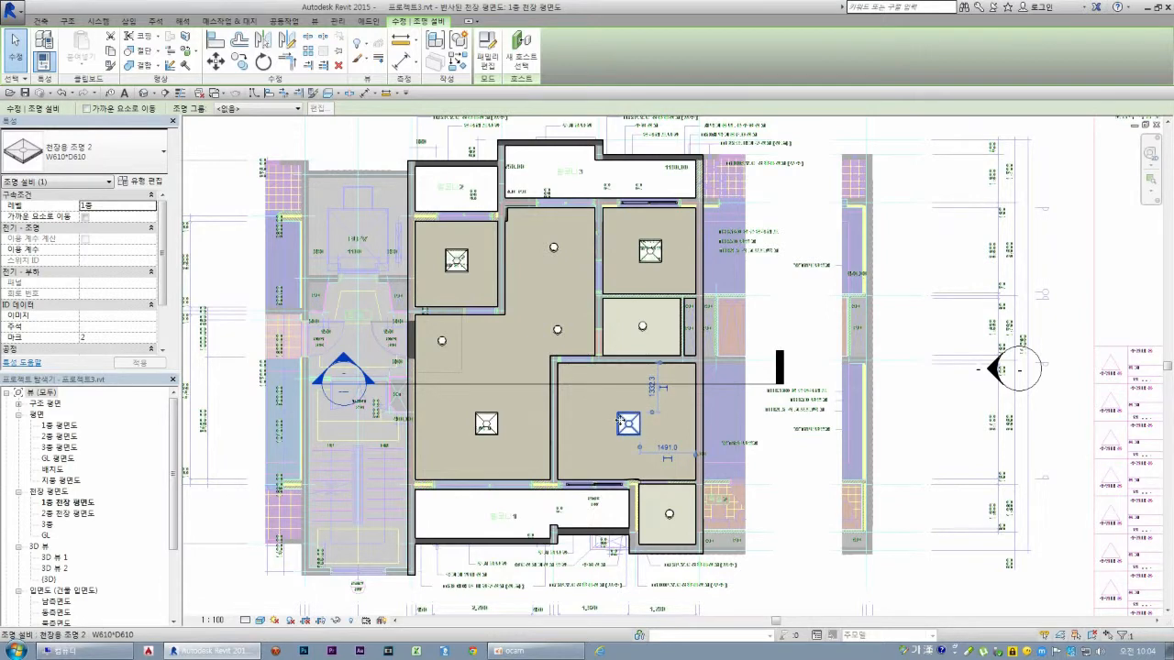
- Pick a new host for the ceiling light in the large room beside the living room, placing it on that room's ceiling
left_click(516, 63)
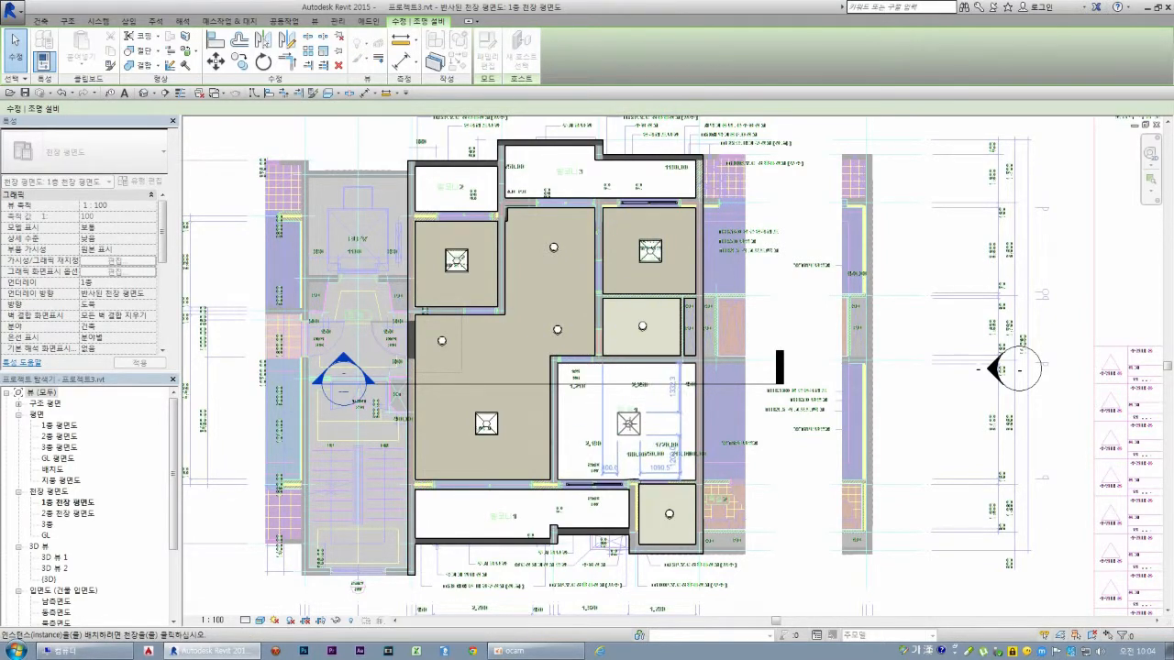
left_click(628, 423)
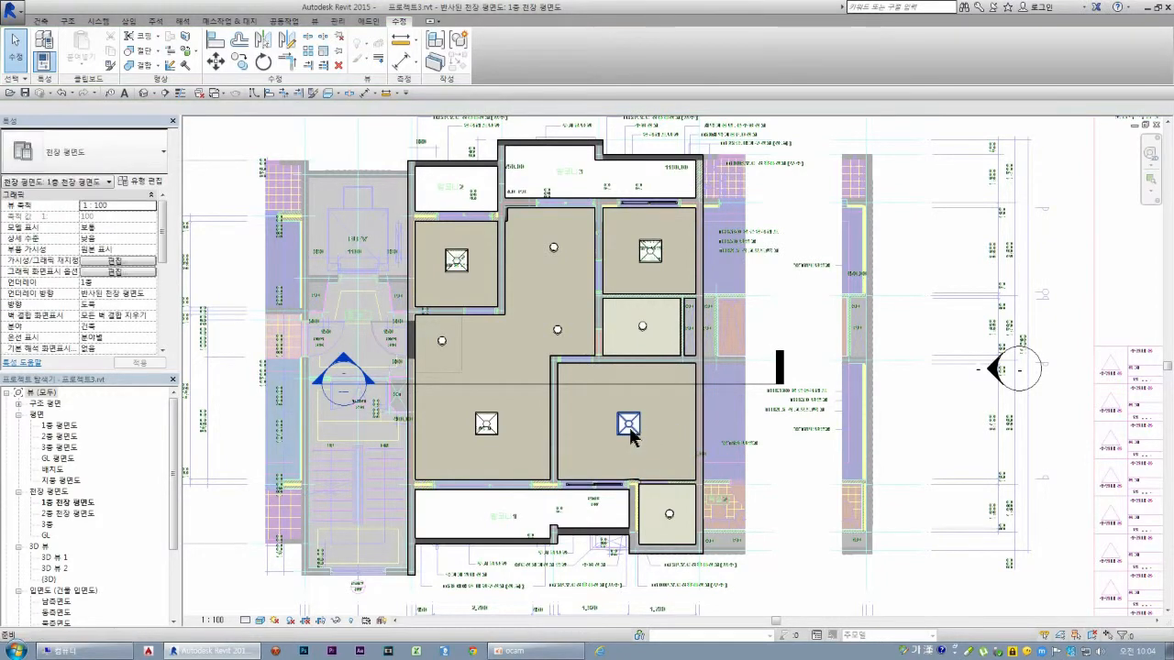
left_click(628, 431)
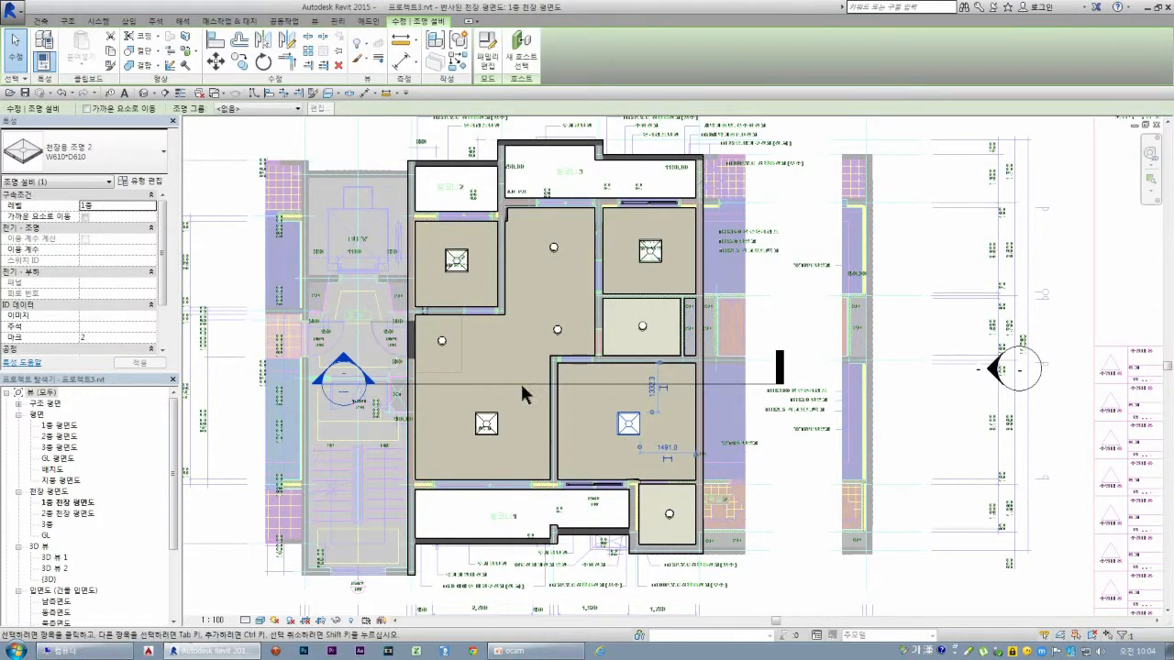
- Pick a new host for the living room ceiling light and place it on the living room ceiling, slightly off its original spot
left_click(488, 422)
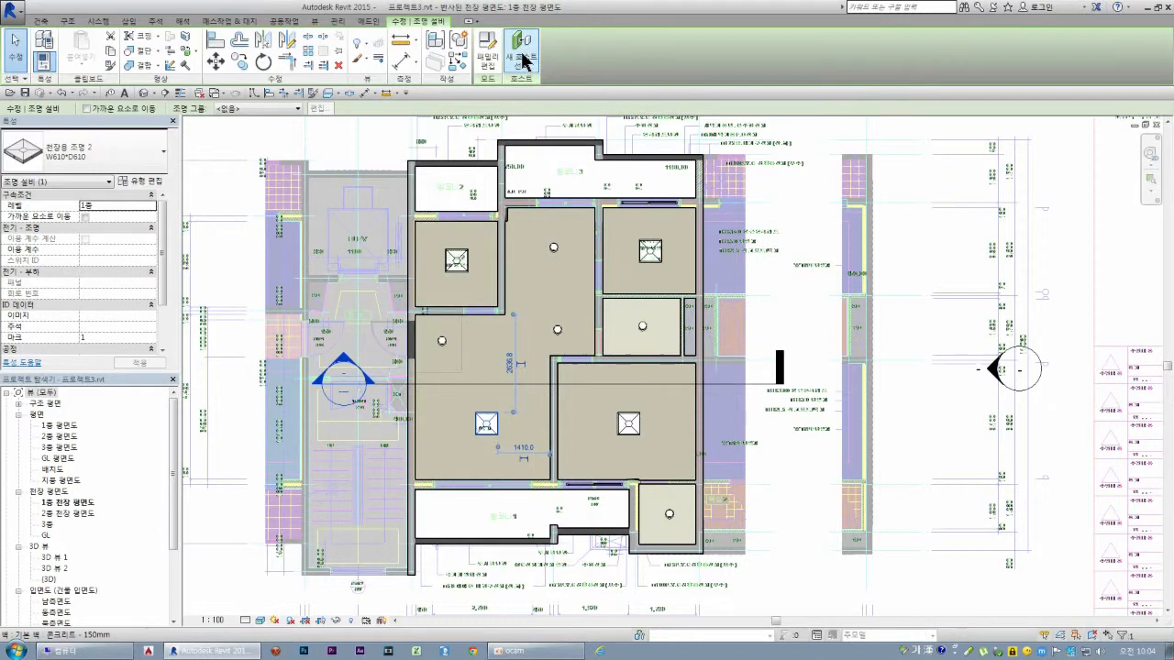
left_click(524, 61)
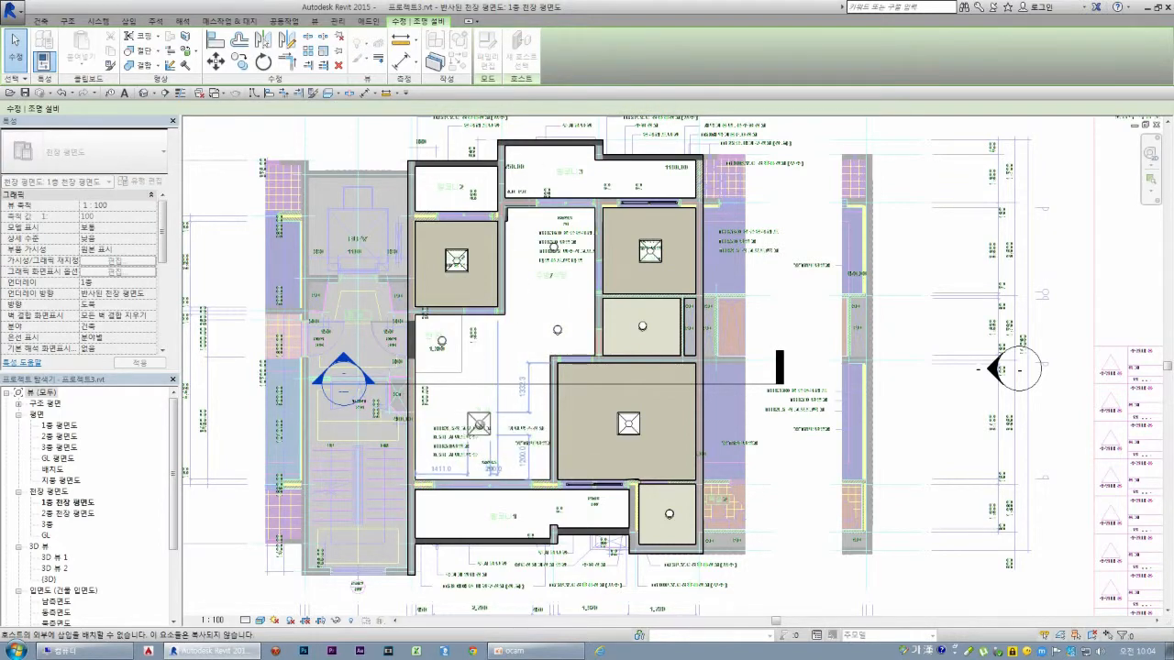
left_click(478, 425)
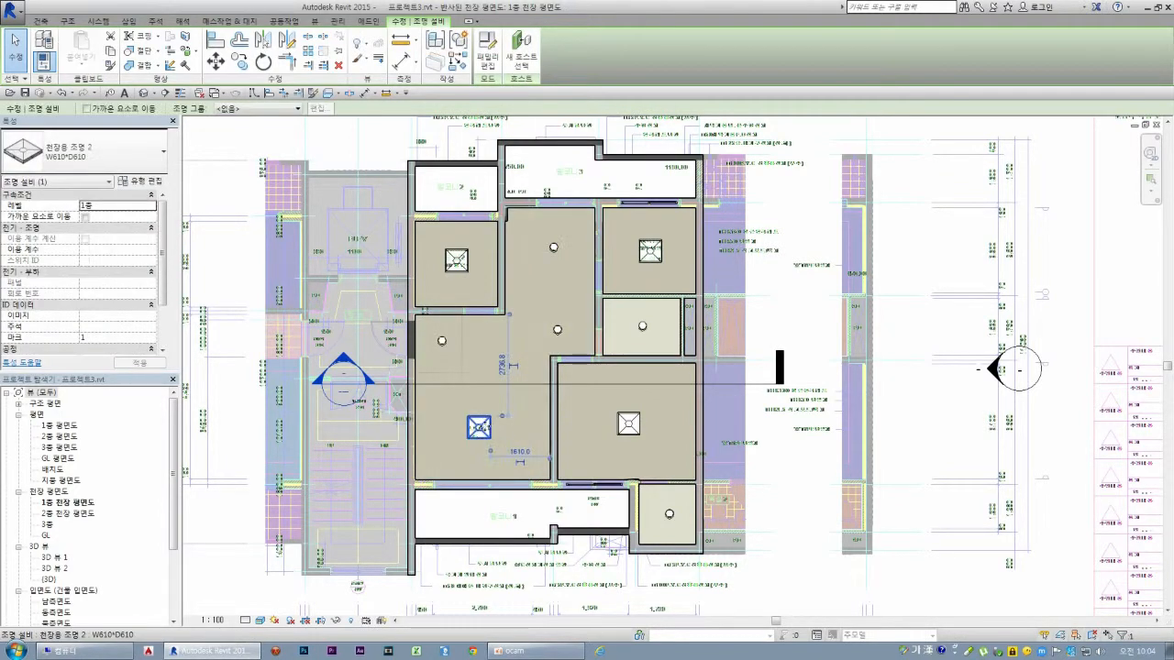
left_click(511, 415)
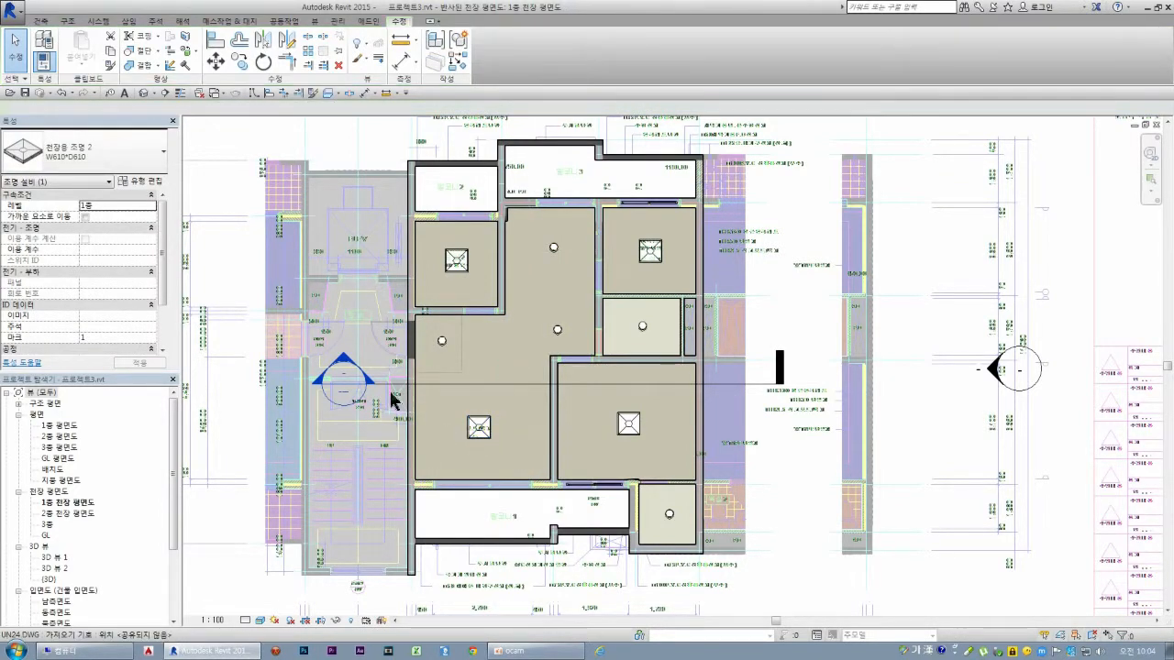
- Open the 3D 뷰 2 camera view, turn on thin lines and inspect the ceiling light where it meets the ceiling
double_click(57, 567)
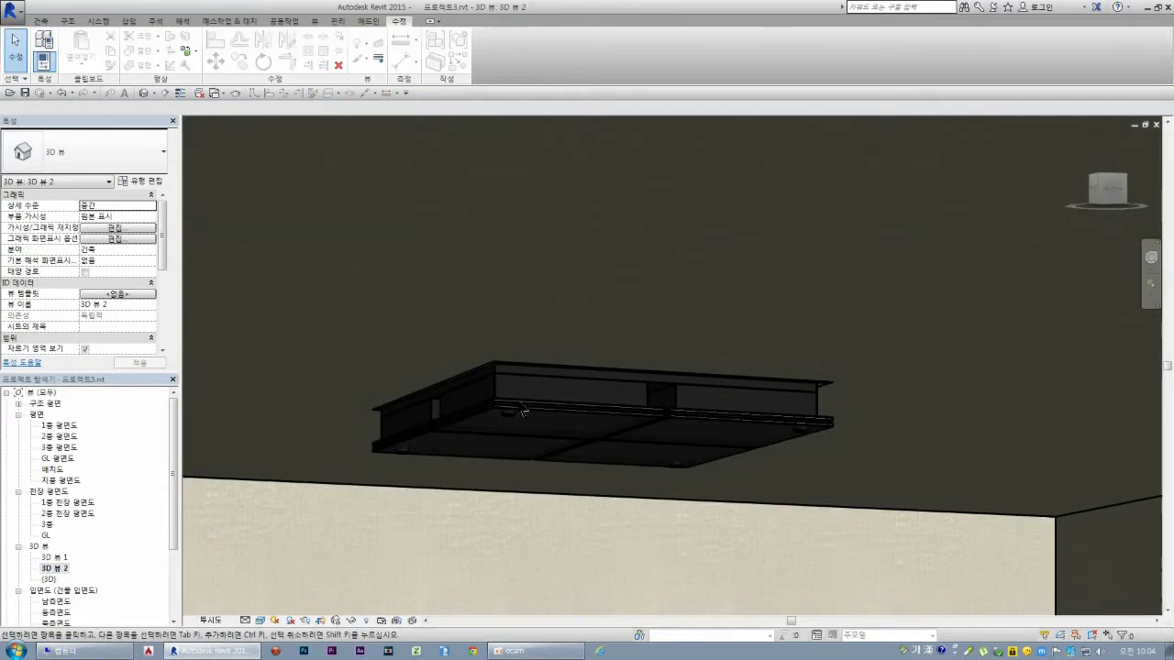
scroll(522, 410, "up", 5)
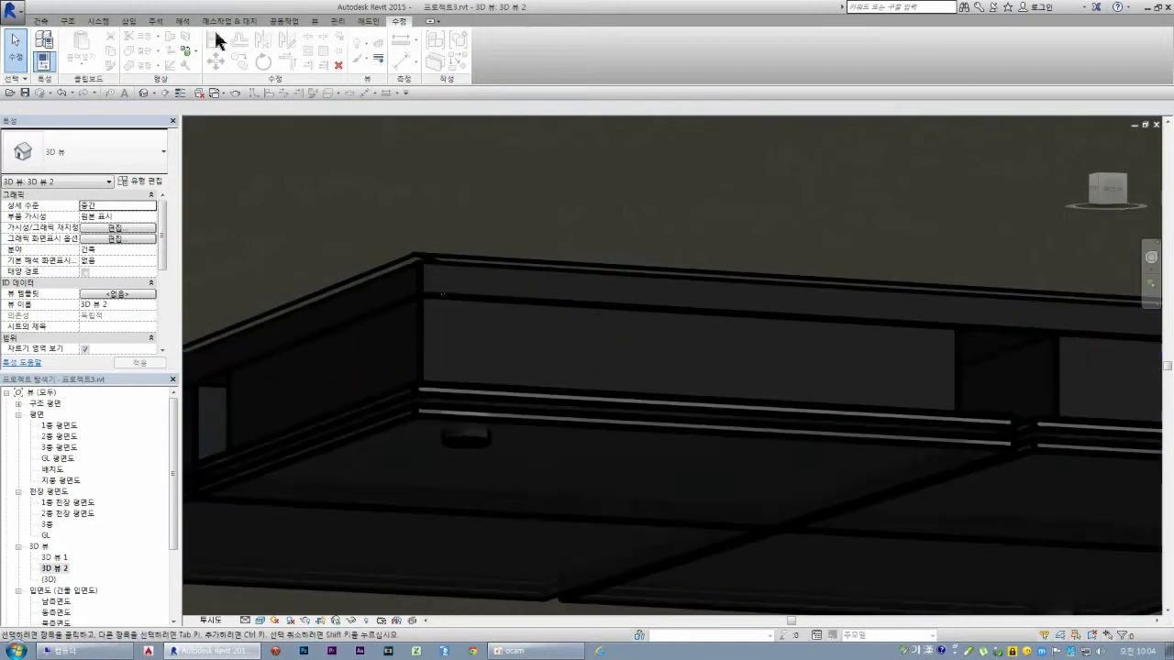
left_click(180, 93)
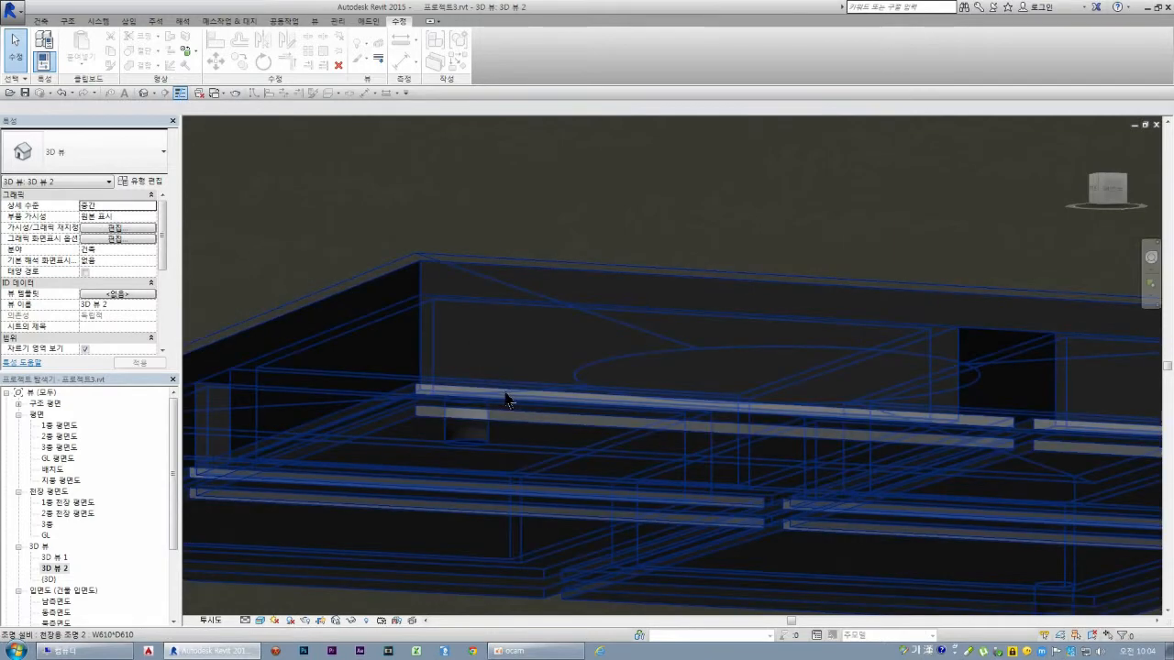
scroll(401, 255, "down", 5)
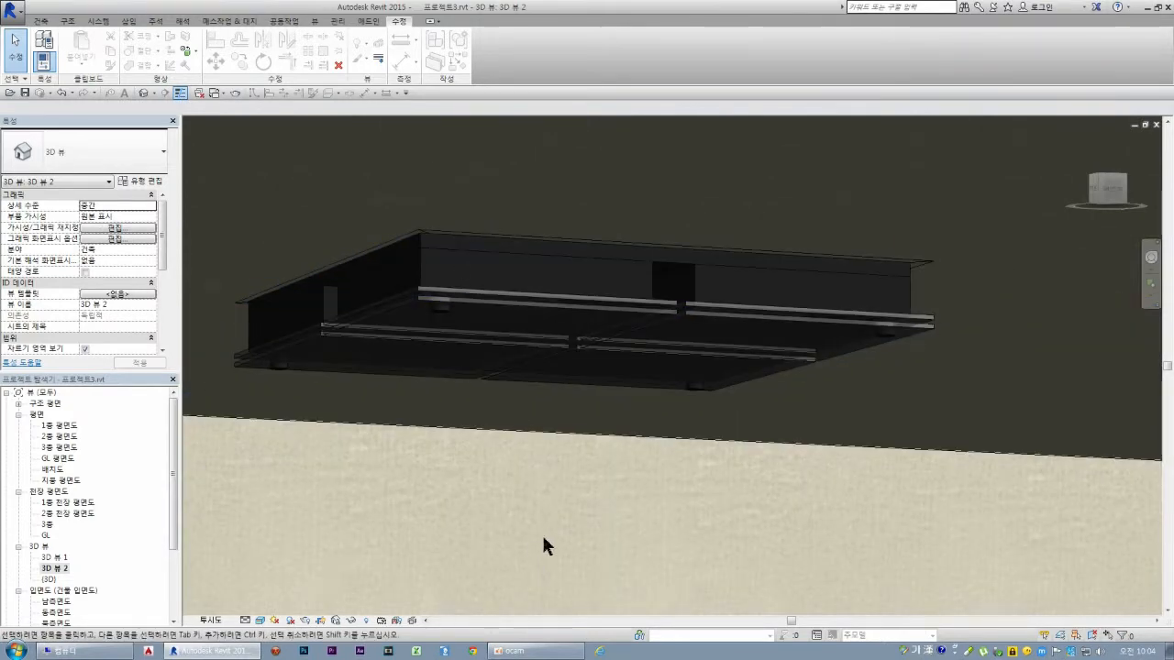
- Examine the ceiling light's instance and type properties from the 3D 뷰 2 camera view, and leave without applying any changes
left_click(588, 304)
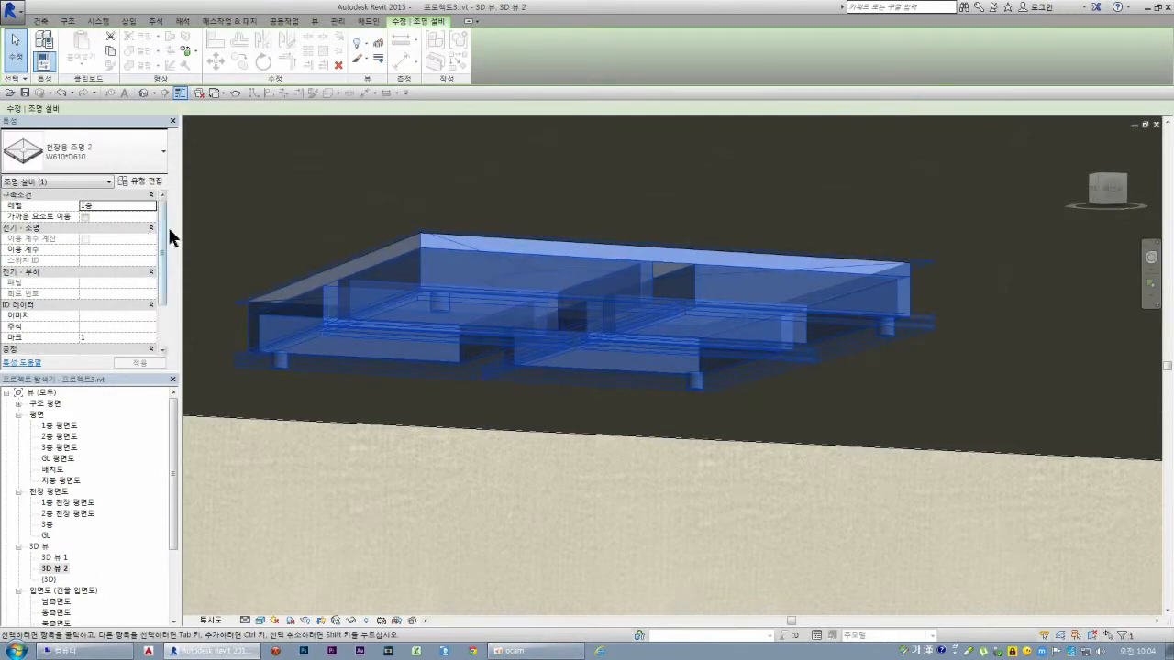
scroll(162, 249, "down", 3)
scroll(170, 254, "up", 3)
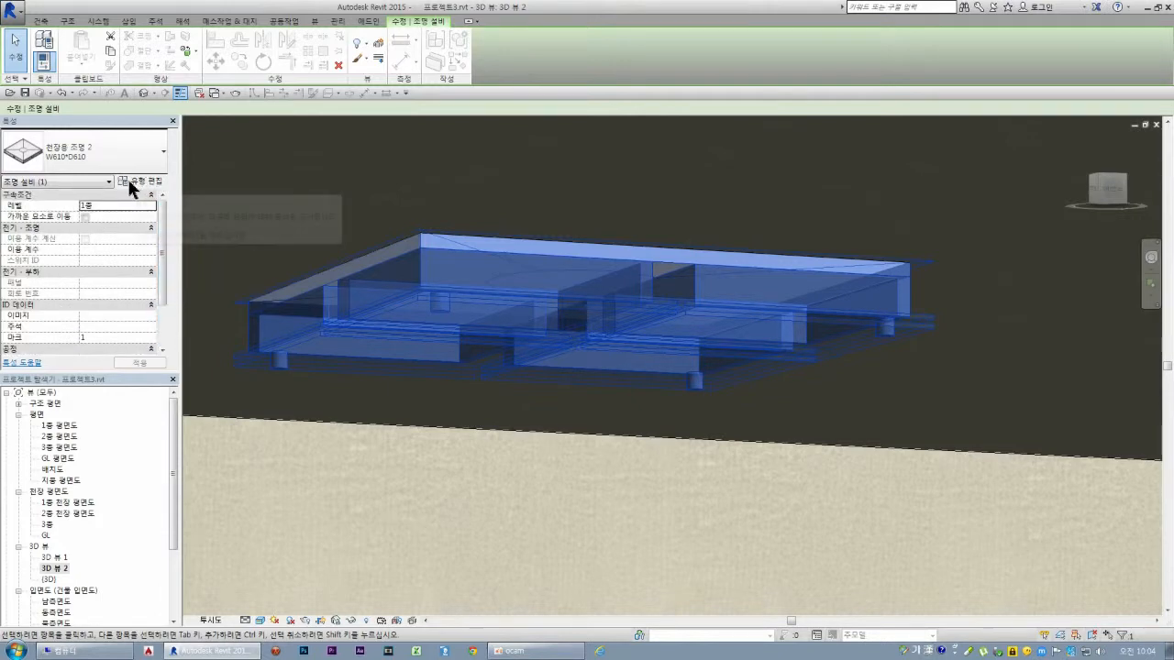
left_click(138, 180)
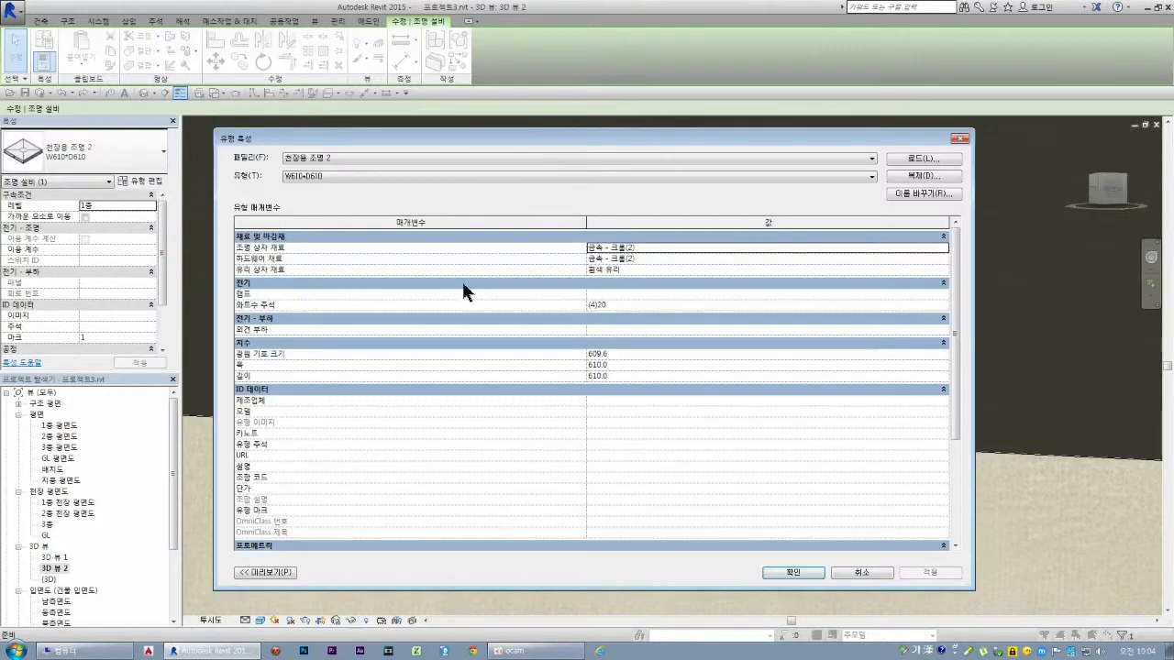
left_click_drag(954, 299, 962, 424)
key("Escape")
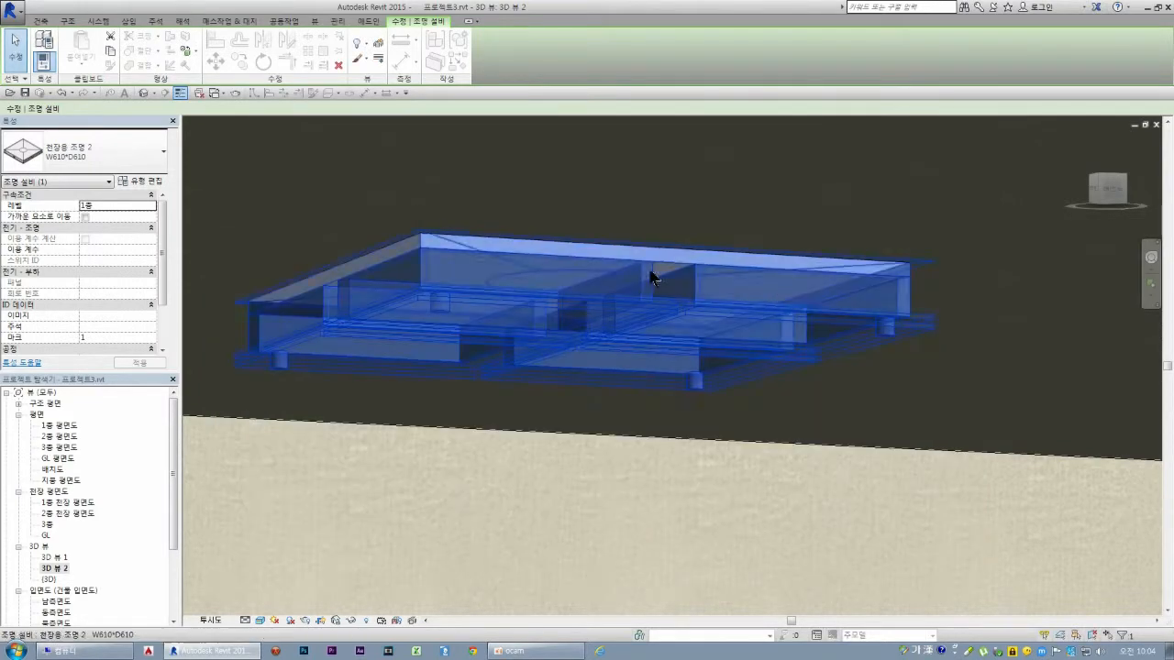
key("Escape")
- Reopen the living room ceiling light's family for editing from 1층 천장 평면도, review its family types and cancel without changes
left_click(627, 314)
double_click(77, 504)
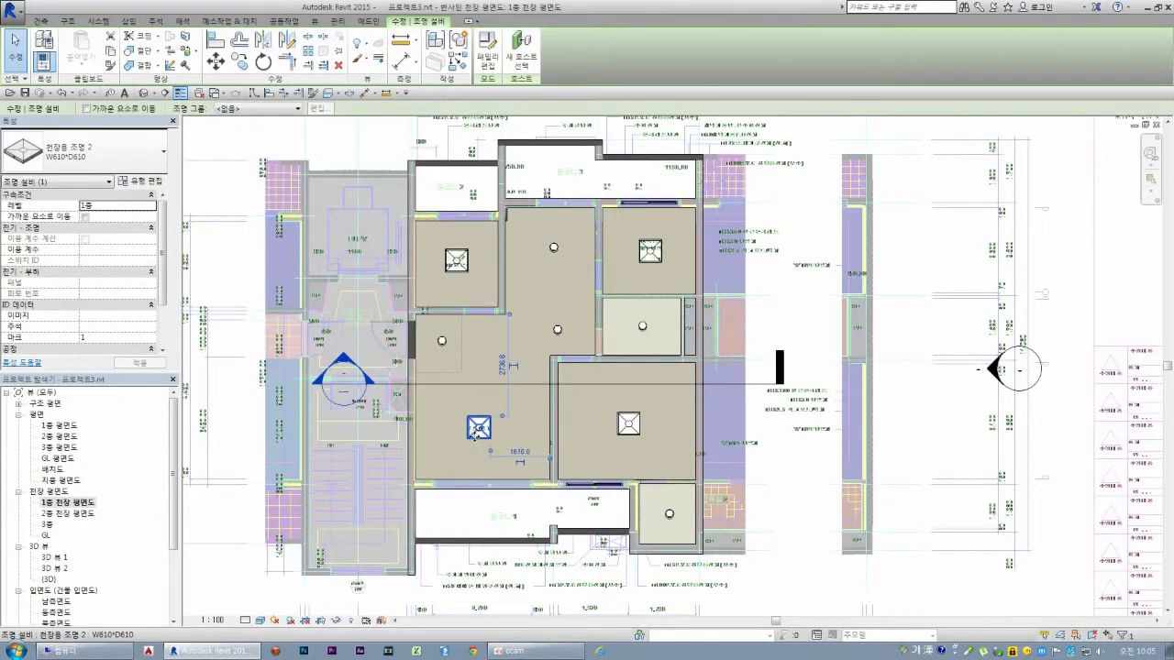
double_click(474, 431)
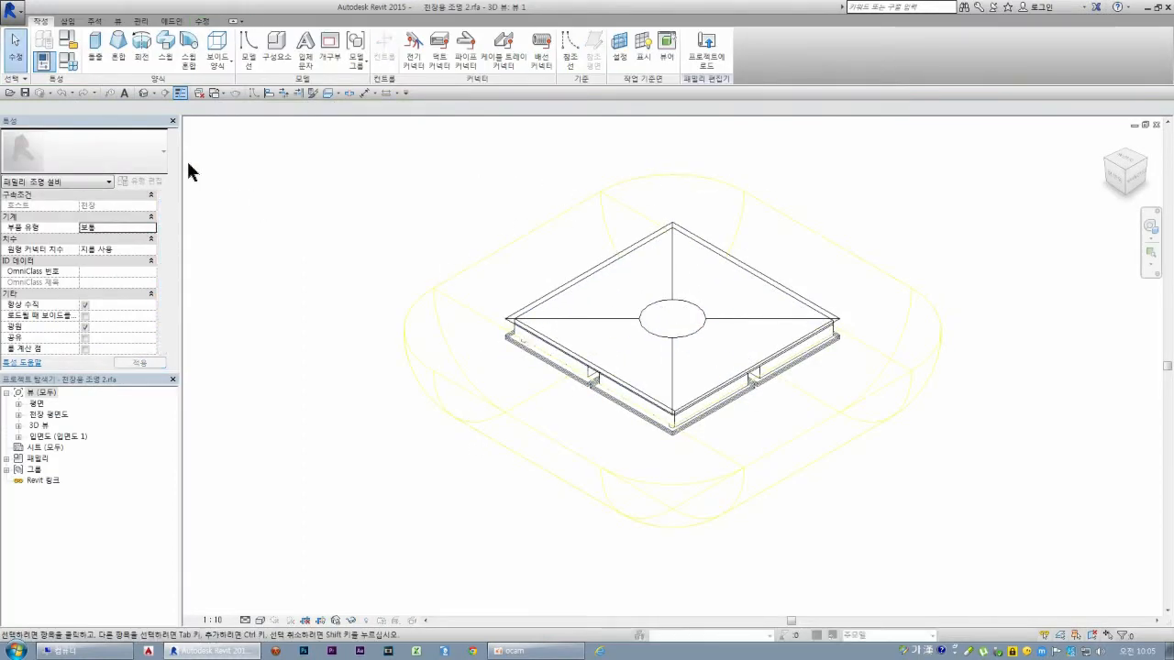
left_click(71, 60)
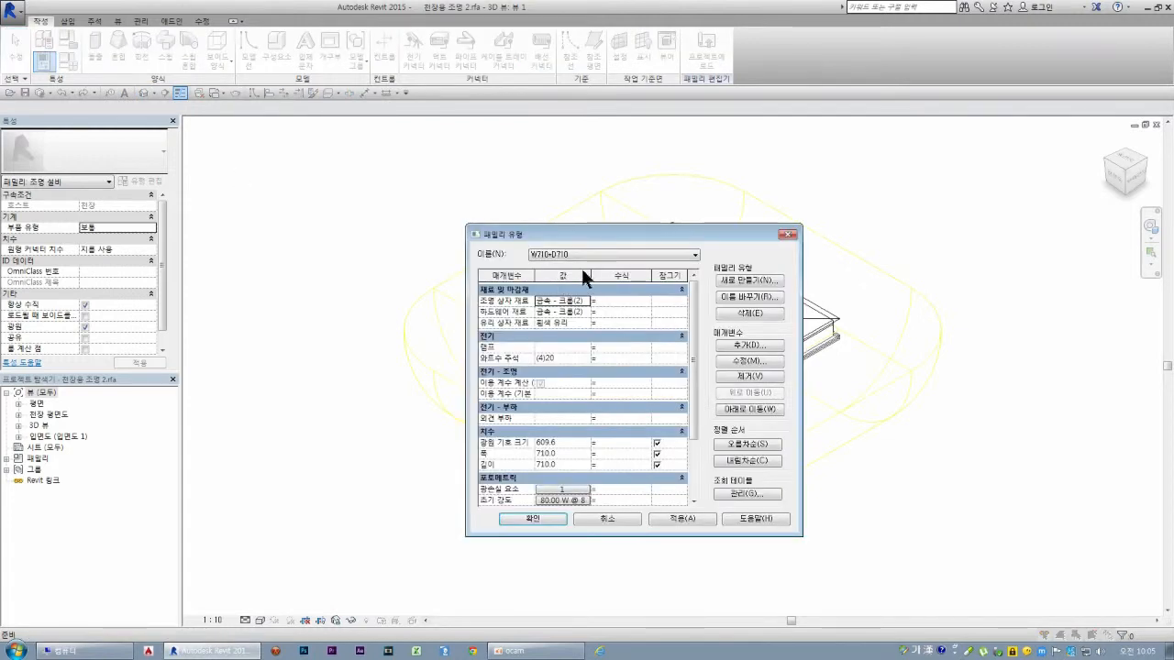
mouse_move(697, 349)
left_mouse_down()
mouse_move(689, 425)
mouse_move(697, 351)
left_mouse_up()
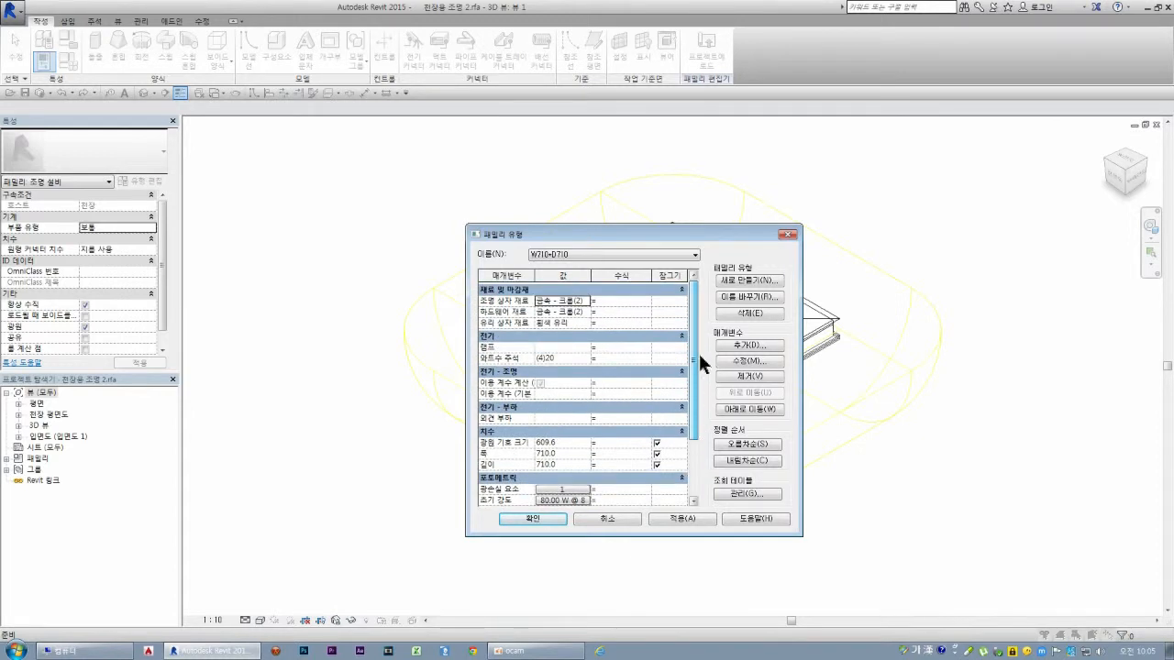
left_click(623, 519)
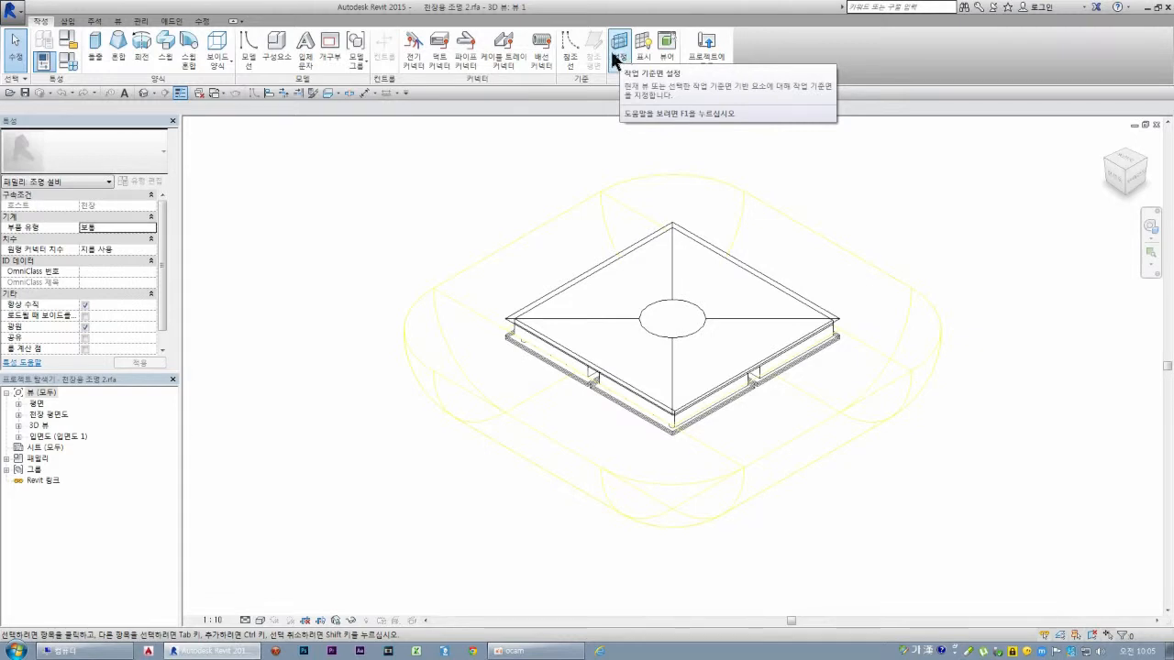
- Examine the light family's geometry and reference planes in its 참조 레벨 floor plan and 참조 레벨 ceiling plan
left_click(19, 403)
left_click(18, 425)
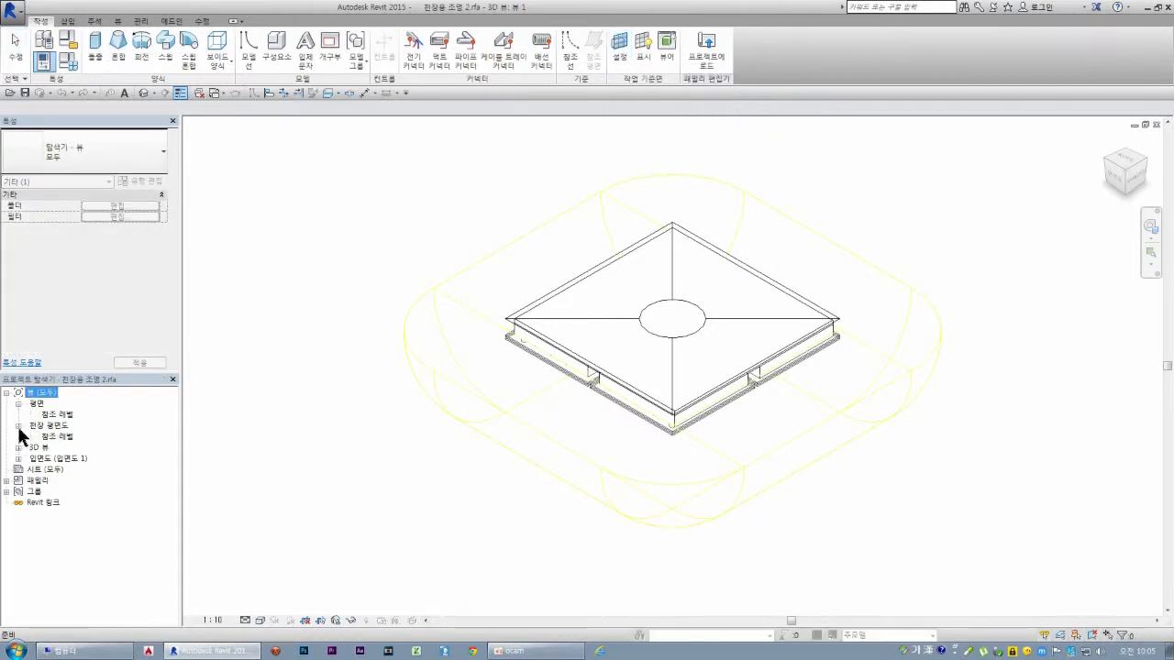
double_click(59, 414)
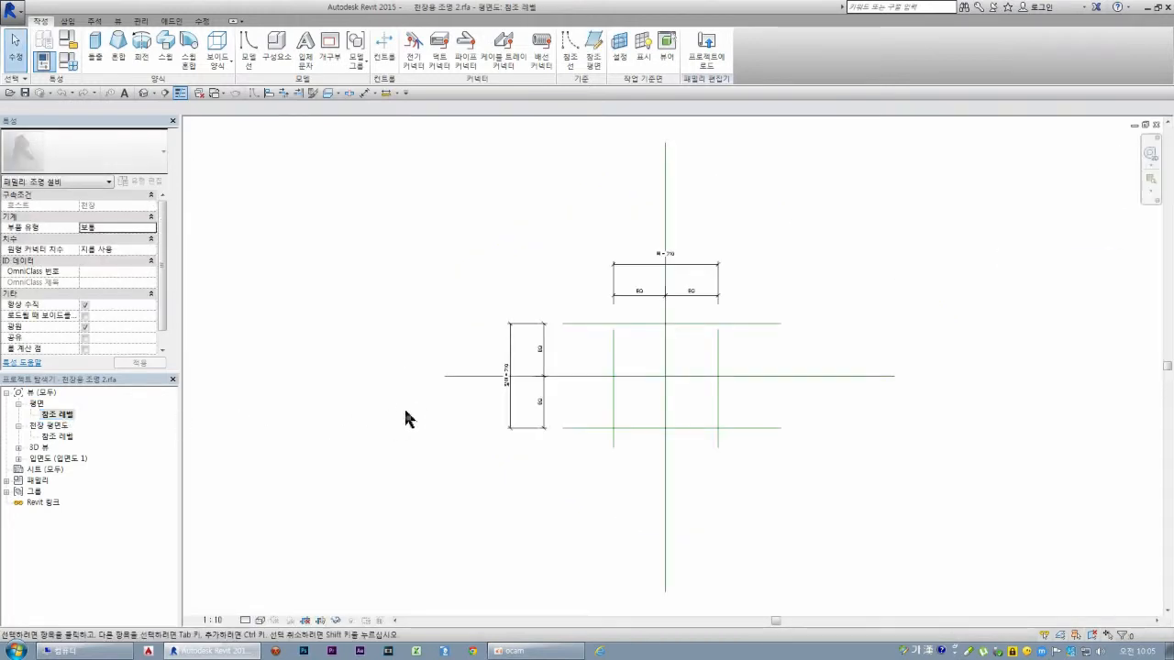
scroll(684, 367, "up", 3)
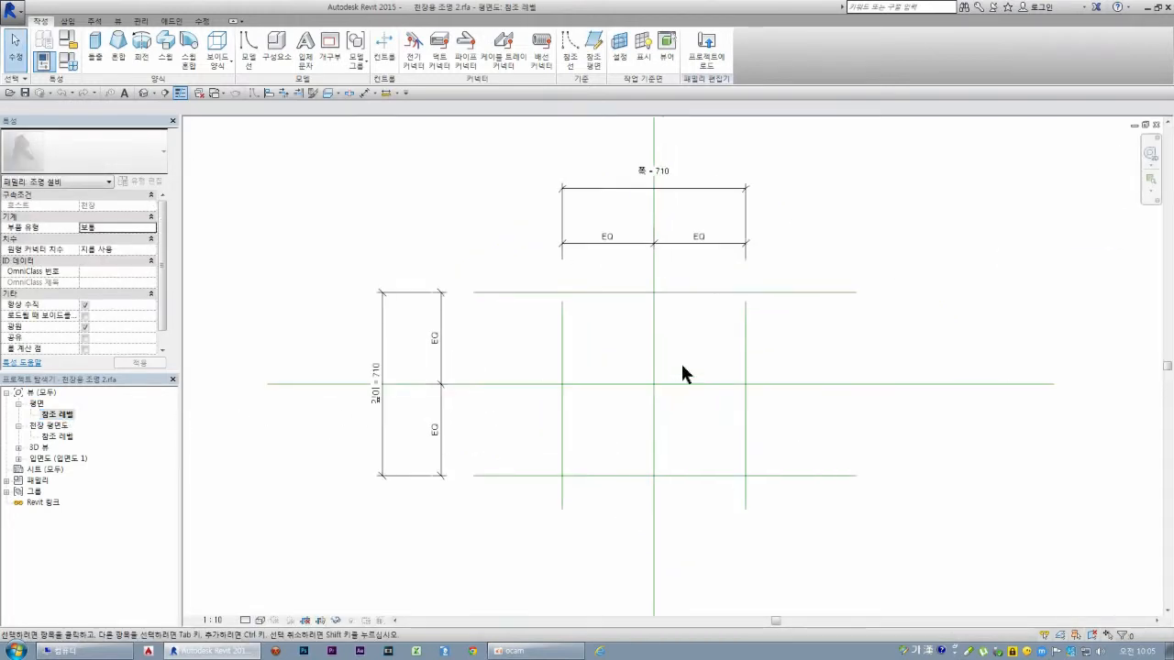
double_click(65, 437)
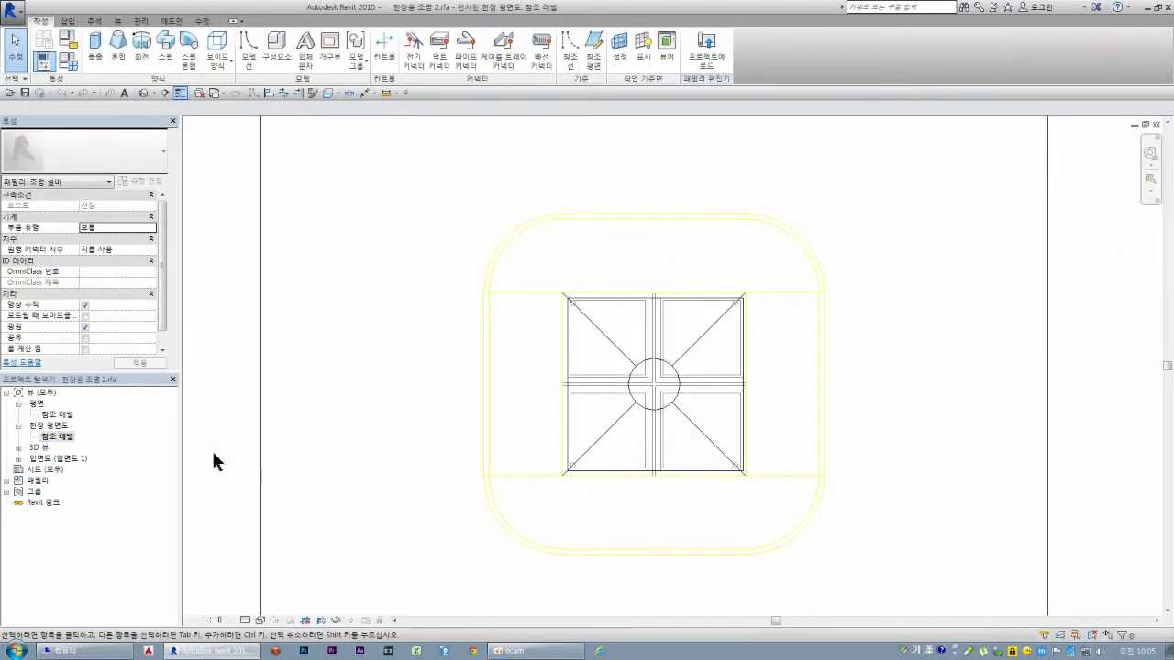
- Open the light family's 앞면 elevation and select the host ceiling to examine its alignment with the fixture
left_click(18, 459)
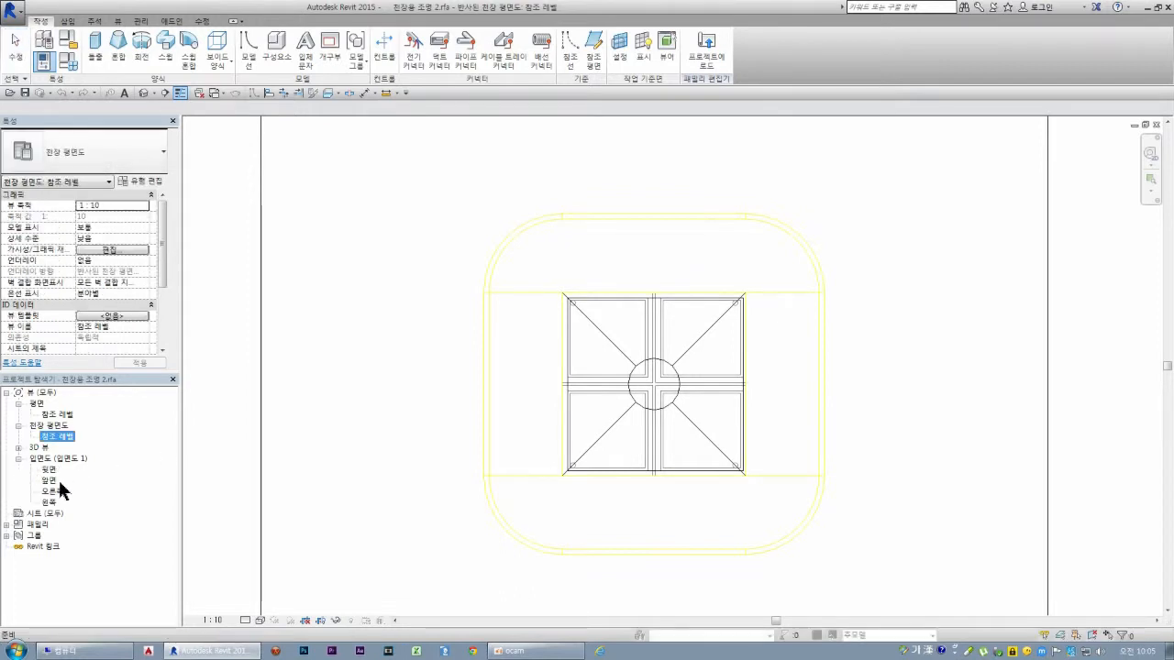
double_click(51, 481)
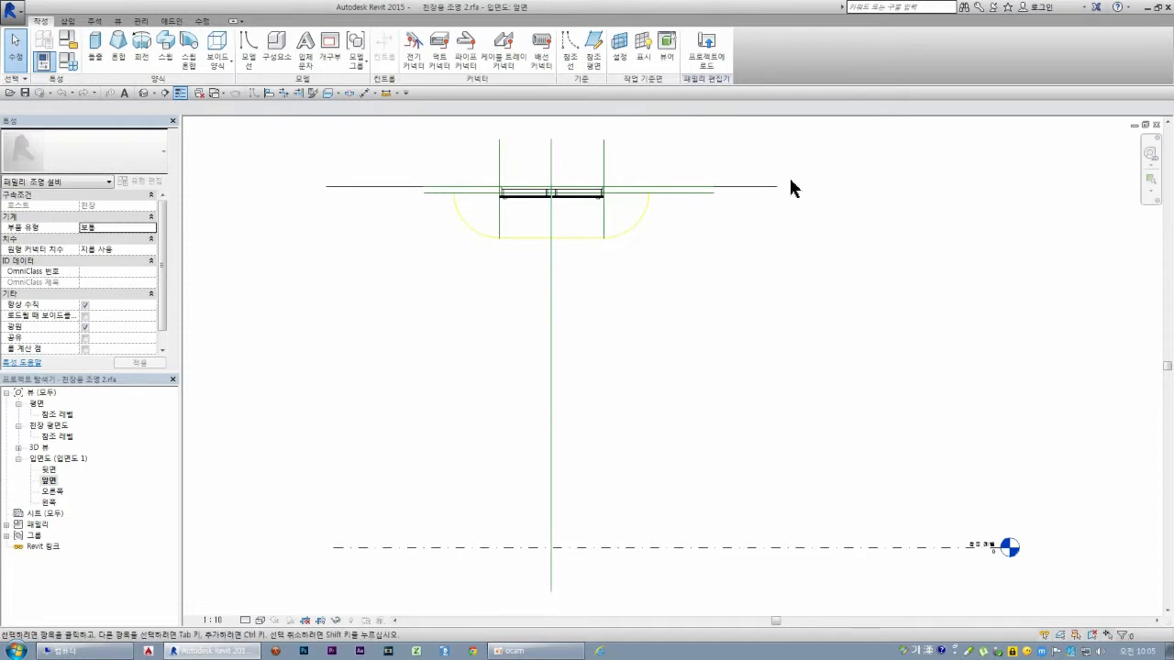
left_click(765, 187)
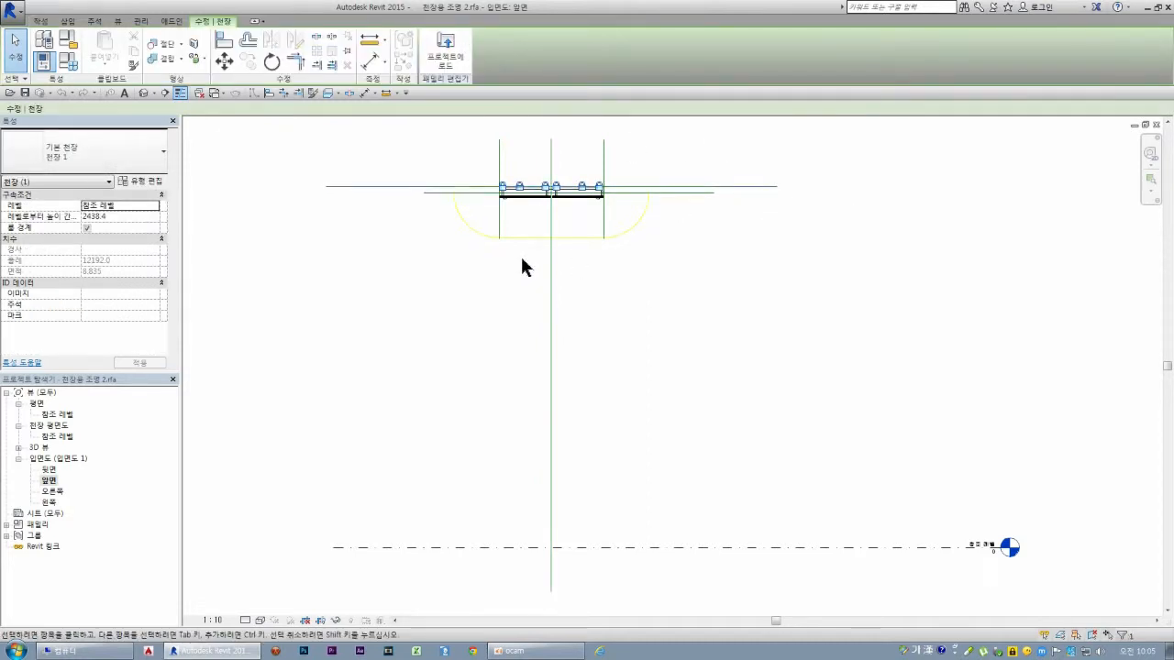
scroll(459, 123, "up", 2)
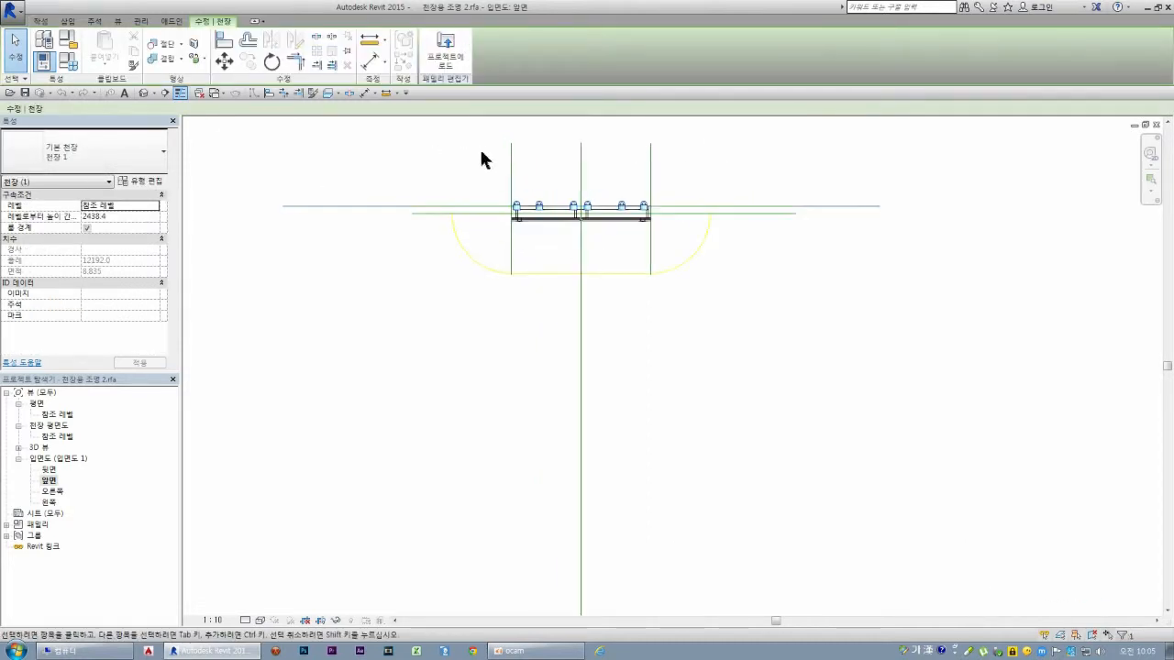
- Try raising the host ceiling to 2600 above the reference level in the 앞면 elevation, and undo the height change
left_click(134, 217)
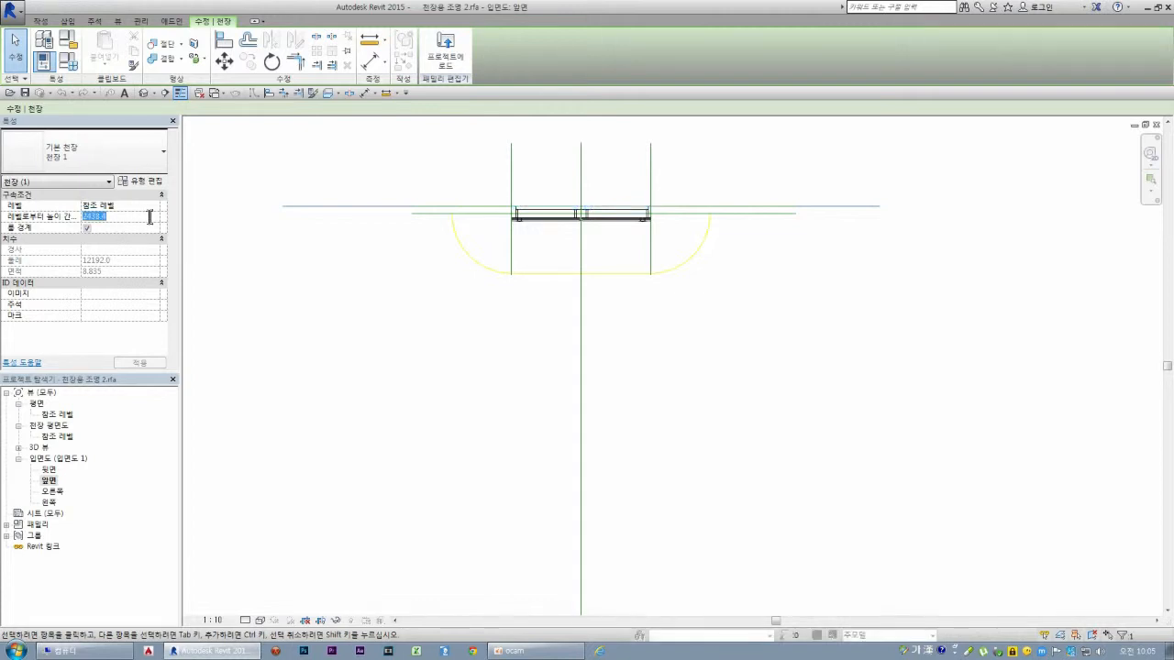
type("2600")
key("Return")
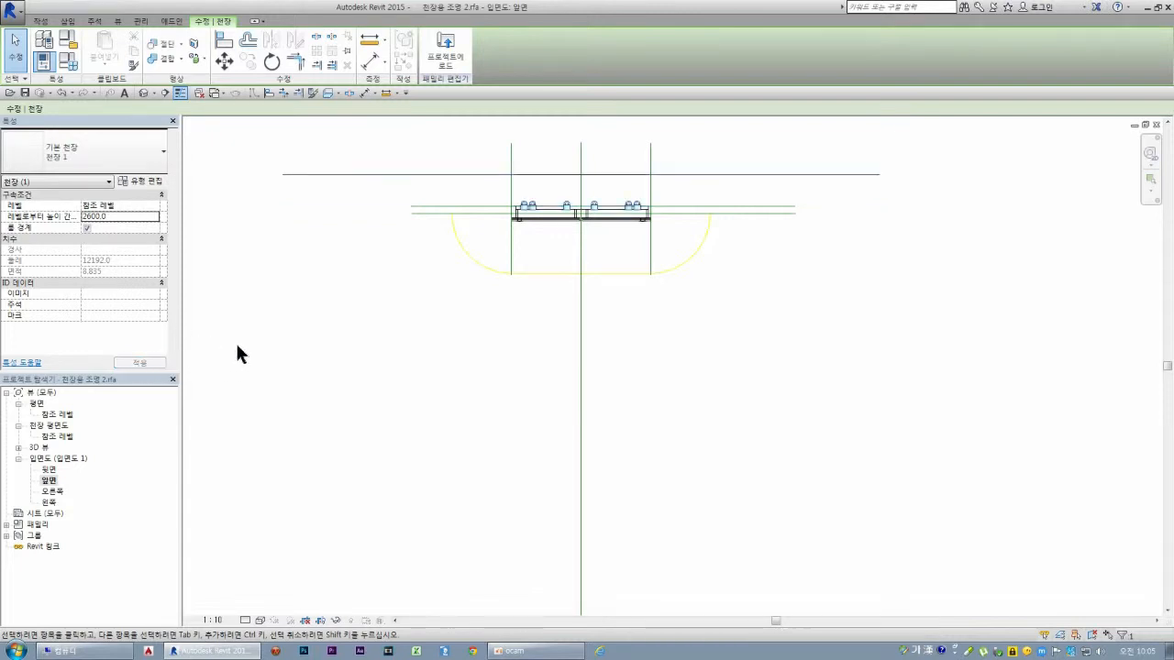
left_click(429, 319)
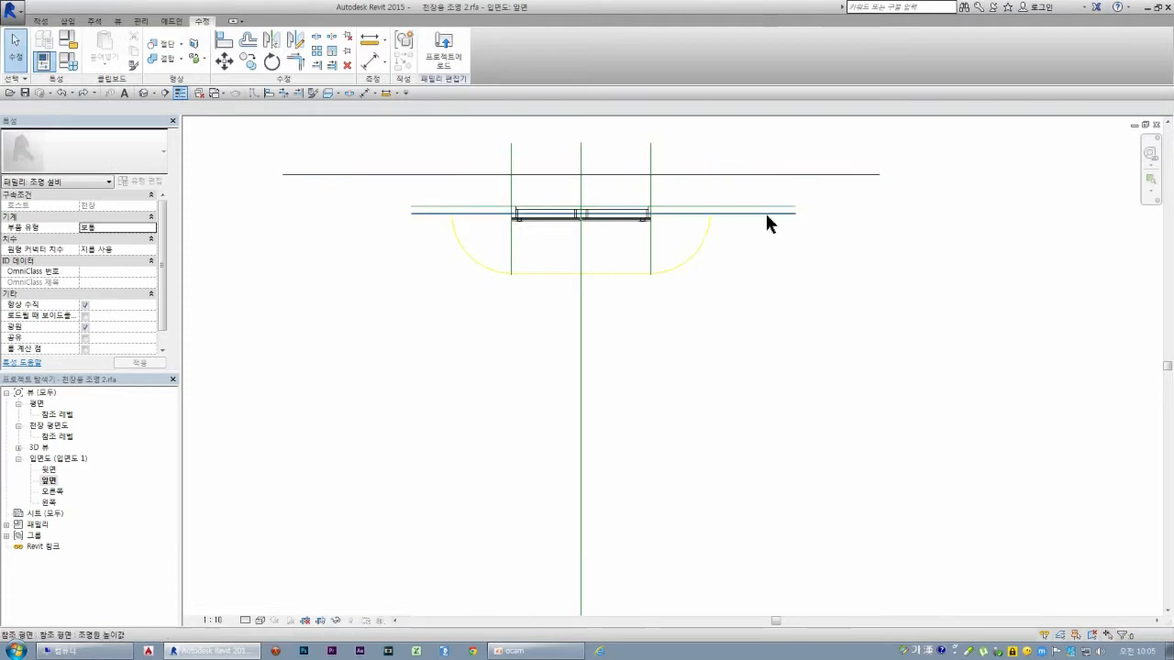
key("ctrl+z")
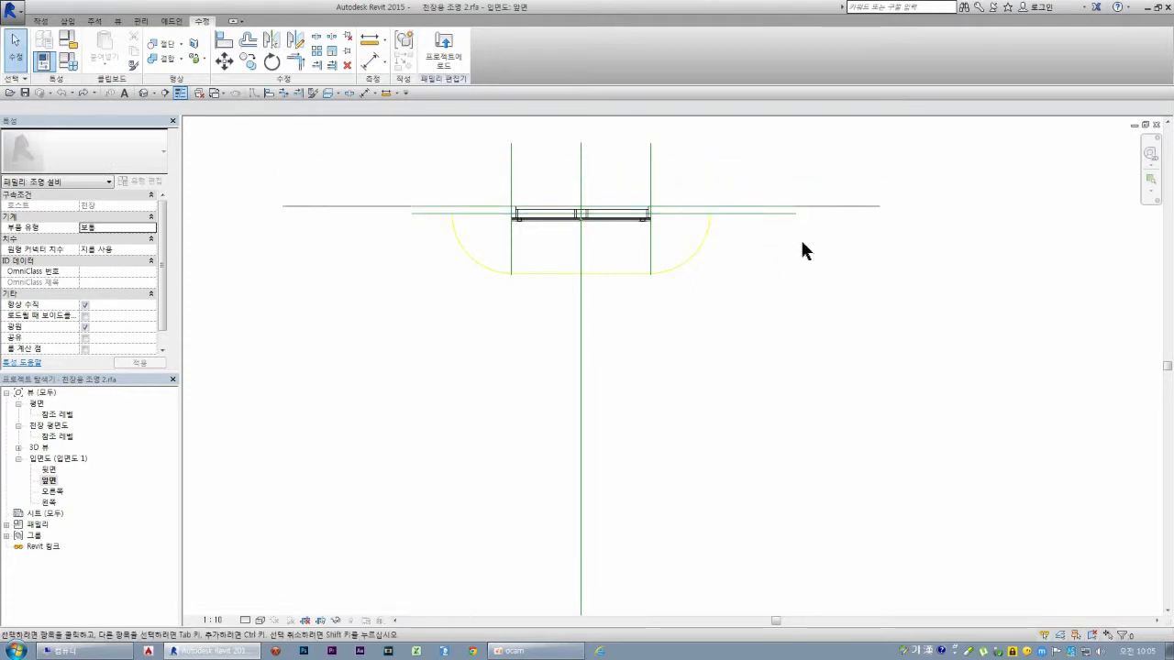
- Examine the light fixture's elements and the 조명원 높이값 reference plane in relation to the ceiling
scroll(629, 270, "down", 2)
left_click_drag(360, 161, 889, 337)
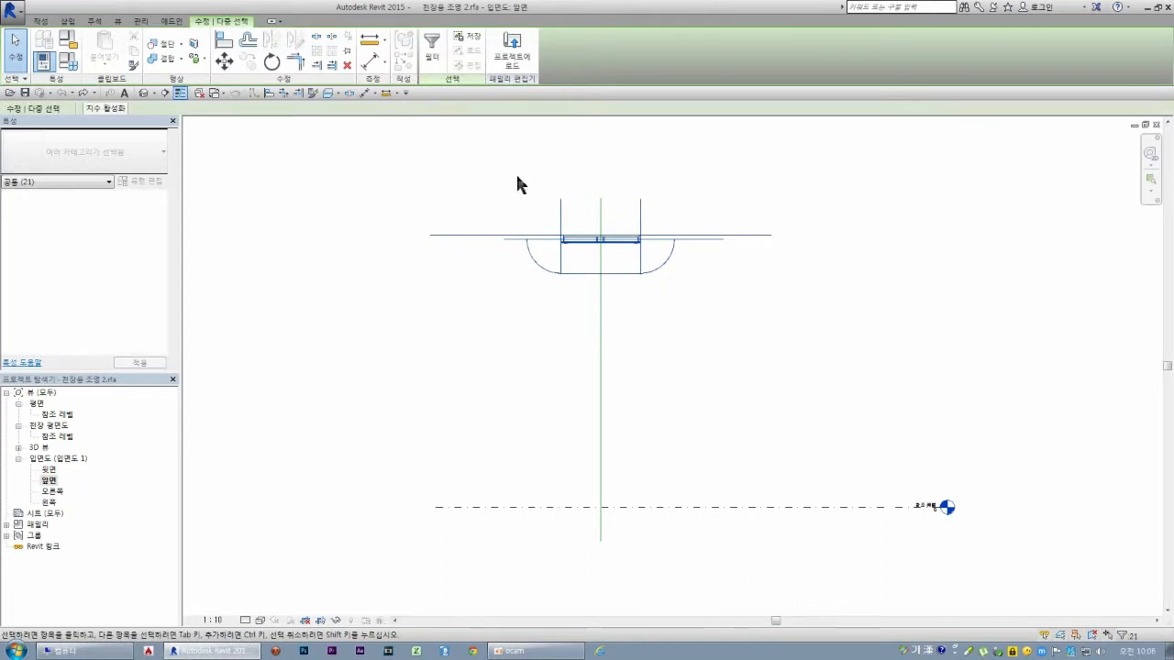
left_click(404, 246)
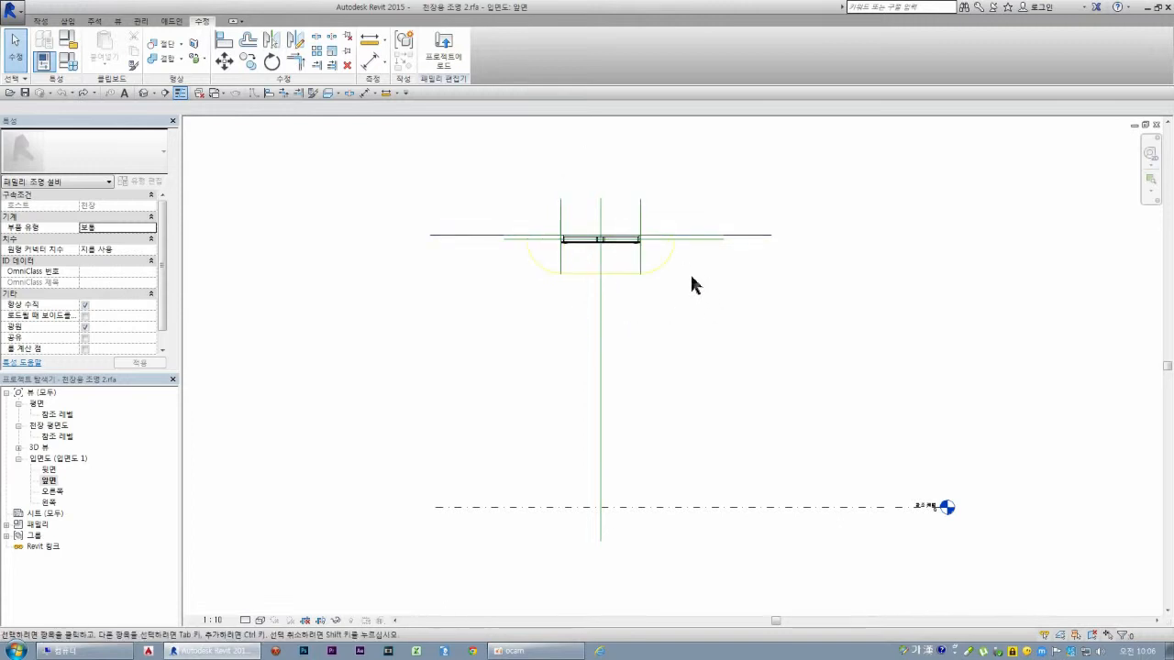
scroll(715, 233, "up", 4)
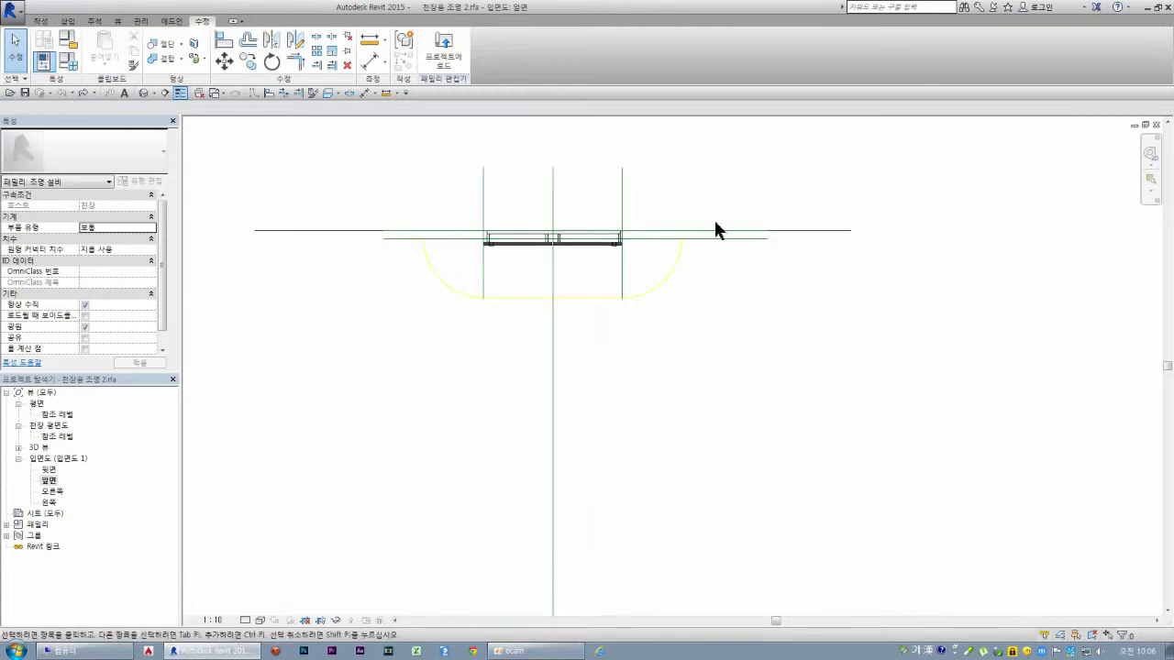
left_click(734, 240)
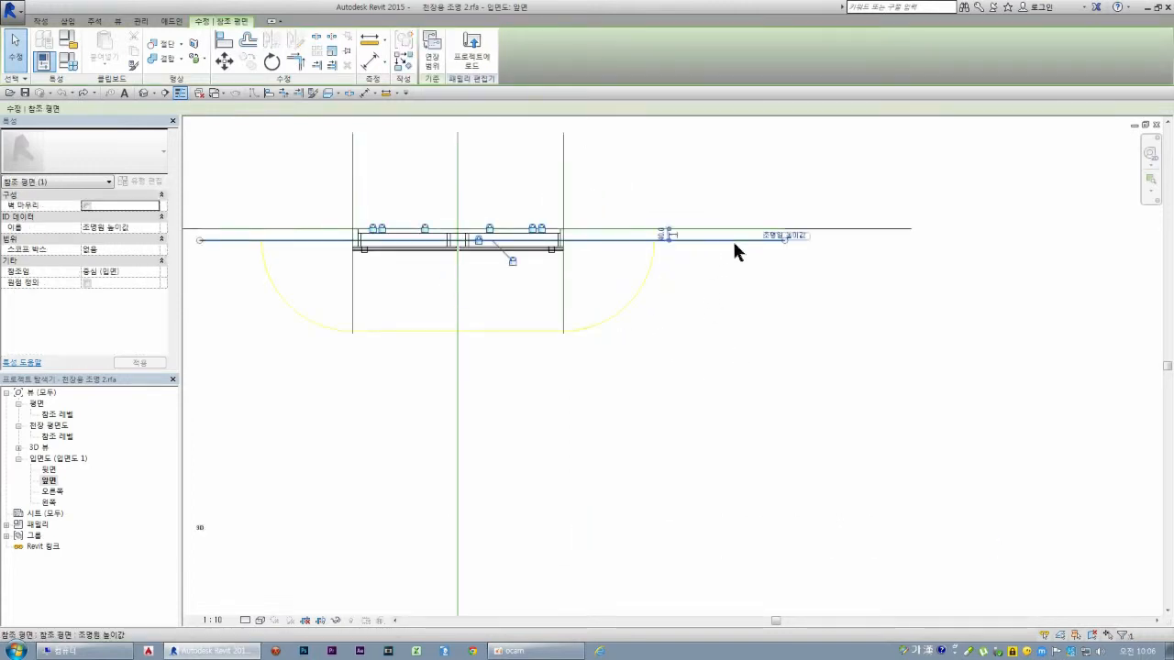
left_click(678, 359)
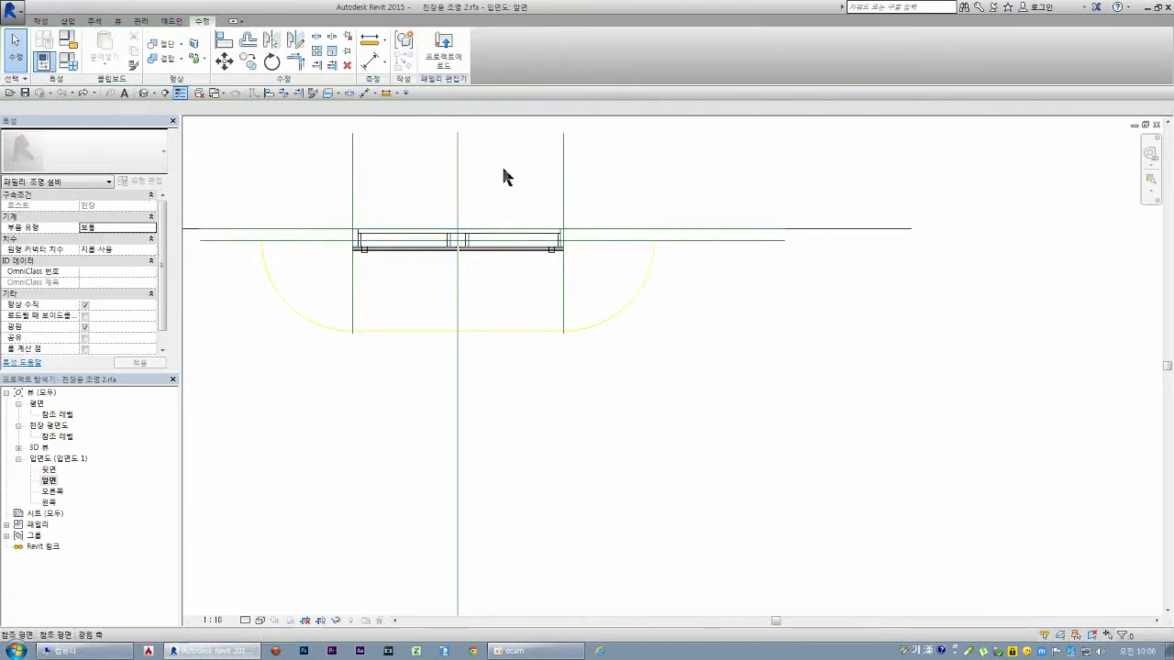
- Close all of the ceiling light family's open views to return to the project's 1층 천장 평면도
left_click(1156, 125)
left_click(1157, 125)
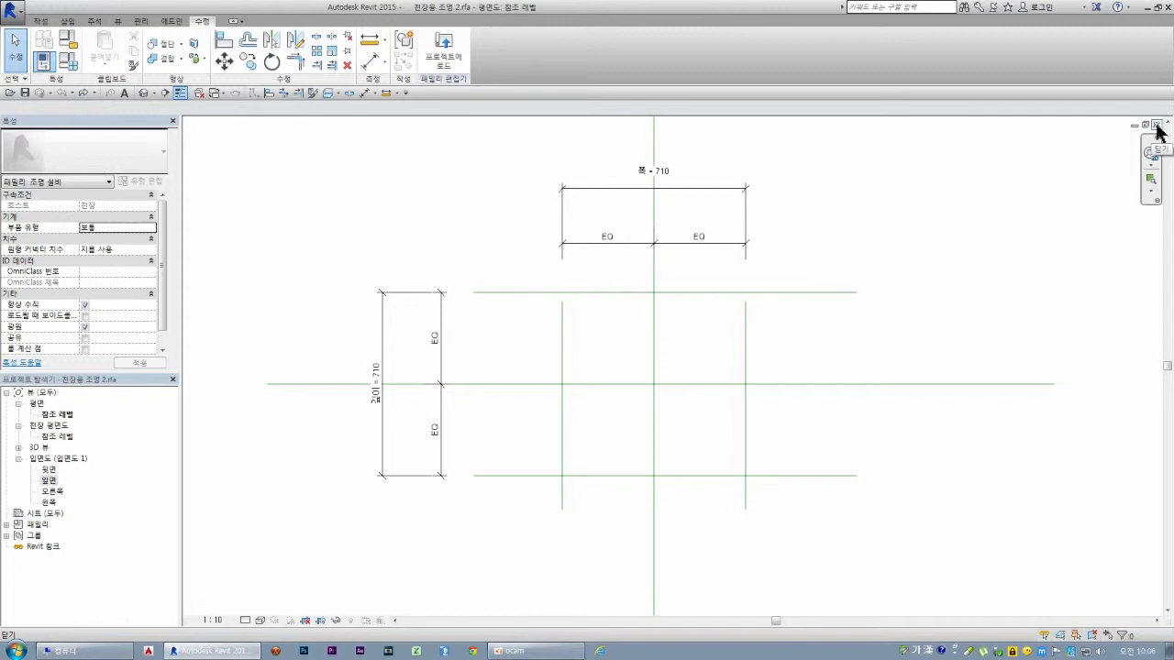
left_click(1157, 125)
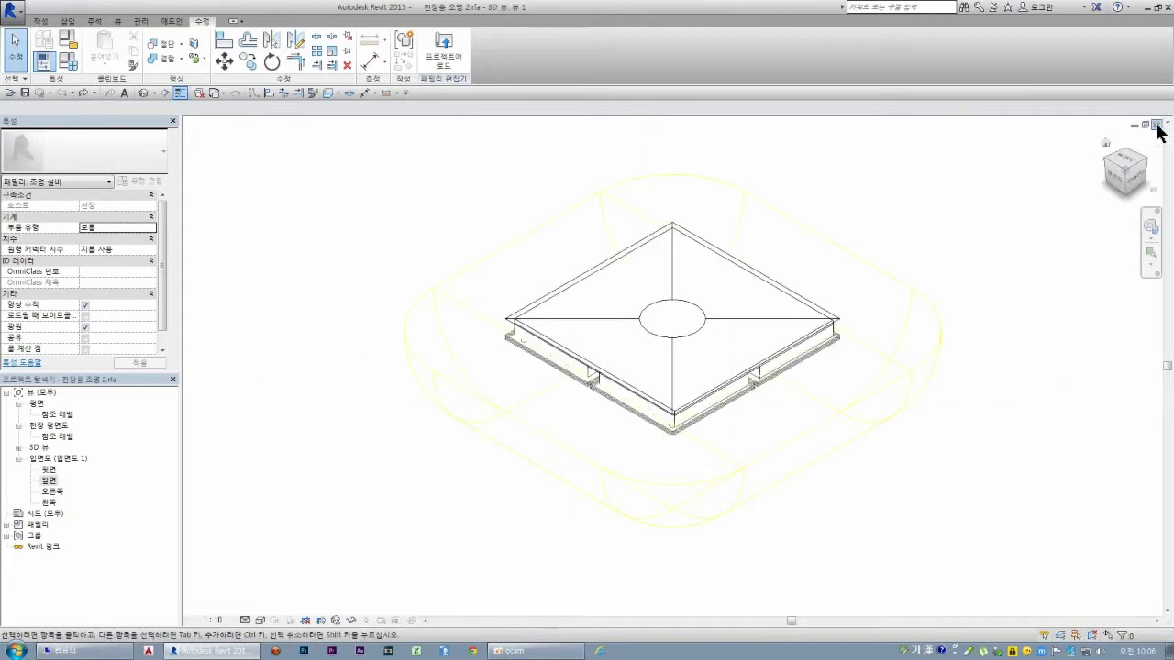
left_click(1156, 125)
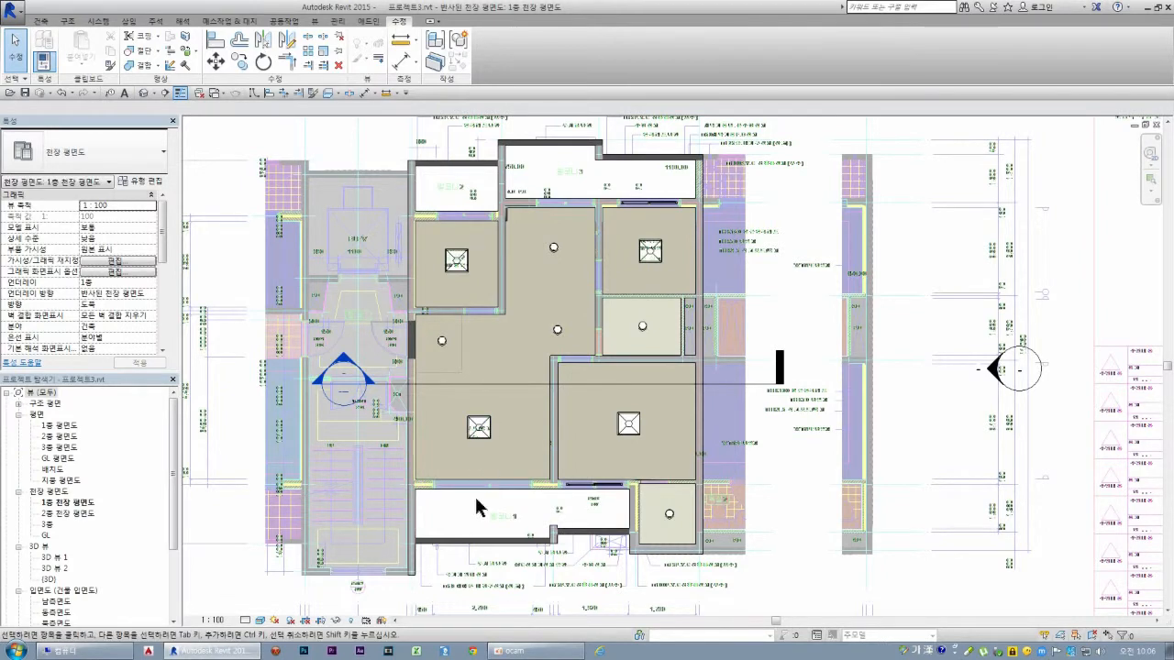
- Open the 3D 뷰 2 camera view and set its rendering quality to 높음
double_click(63, 570)
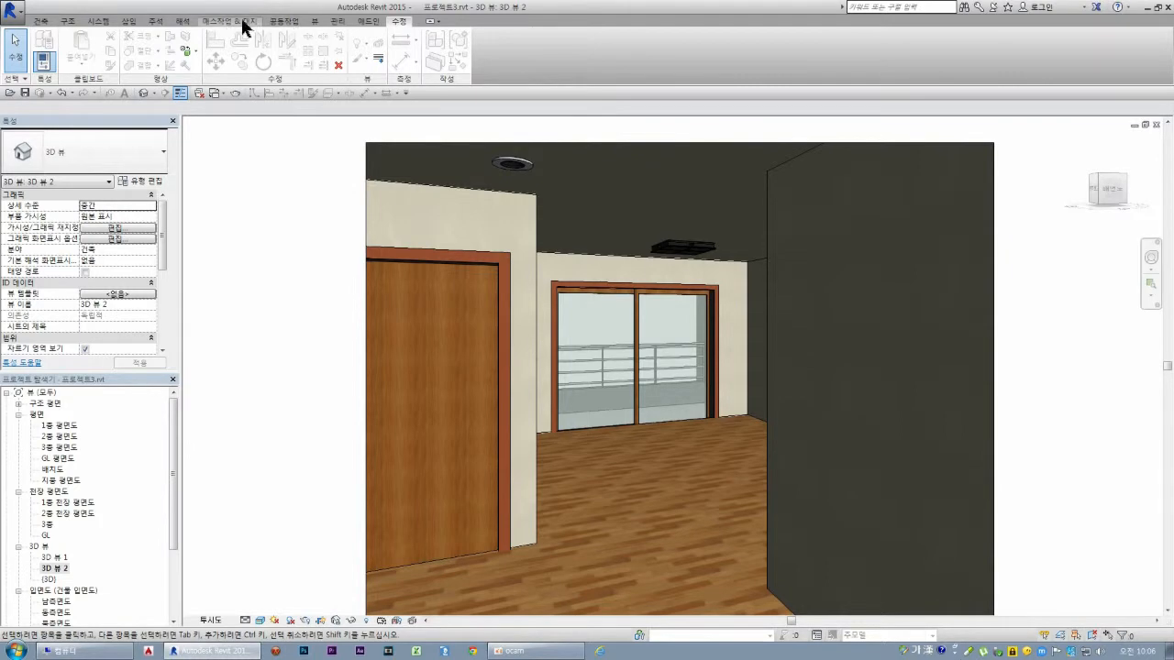
left_click(313, 21)
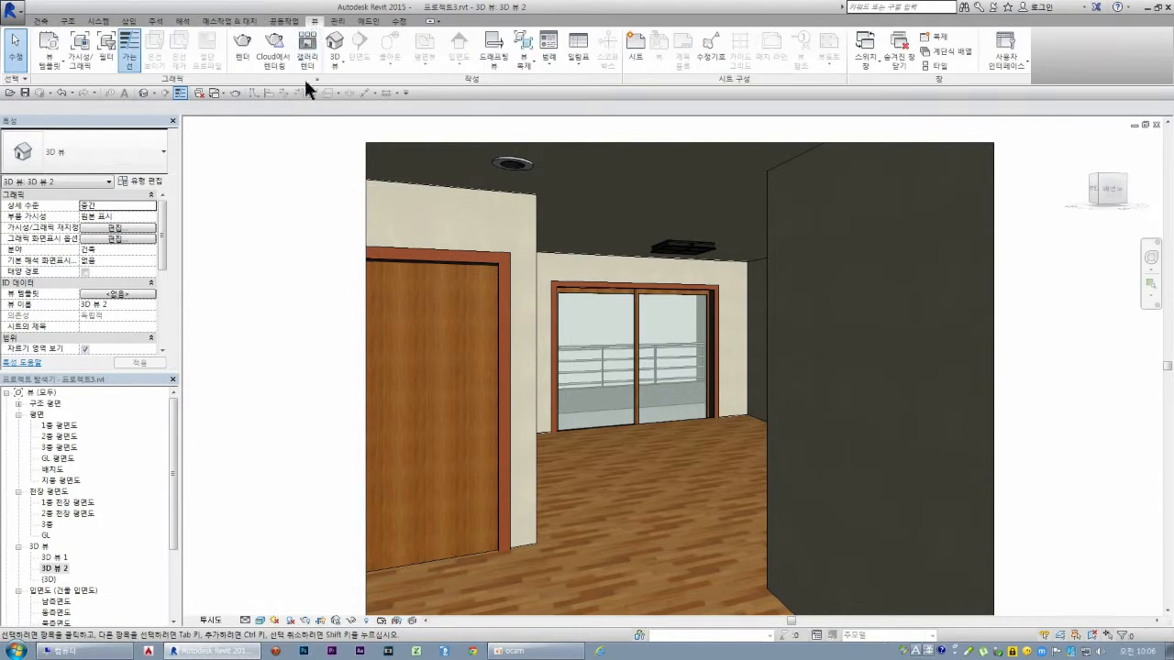
left_click(241, 57)
left_click(529, 292)
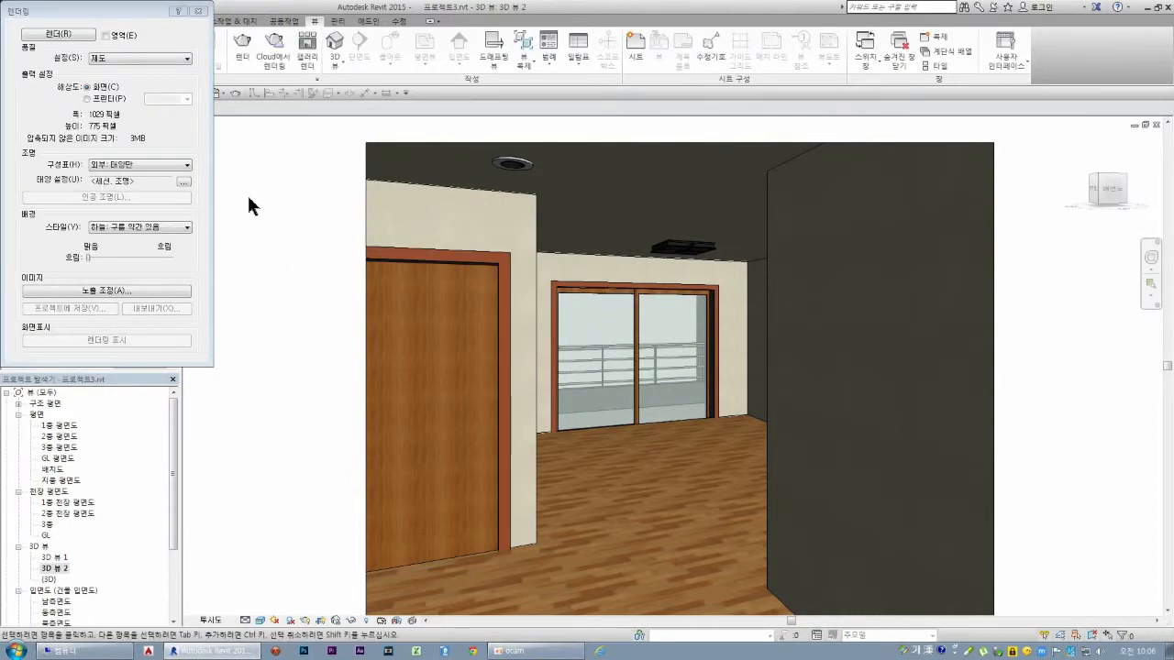
left_click(172, 60)
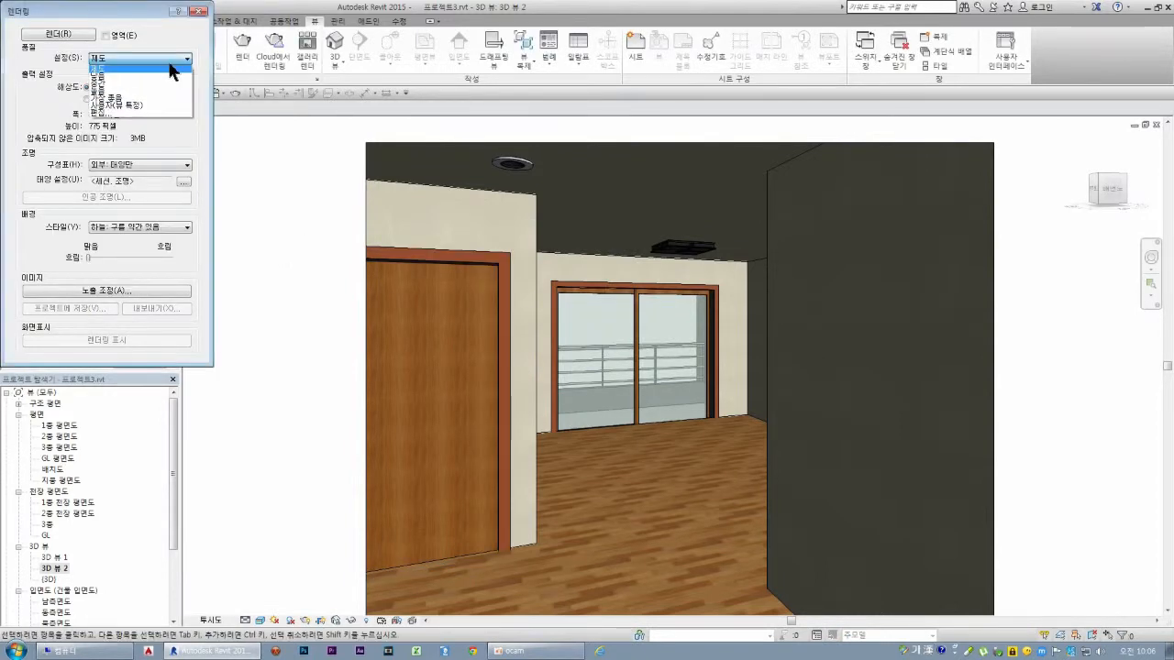
left_click(129, 92)
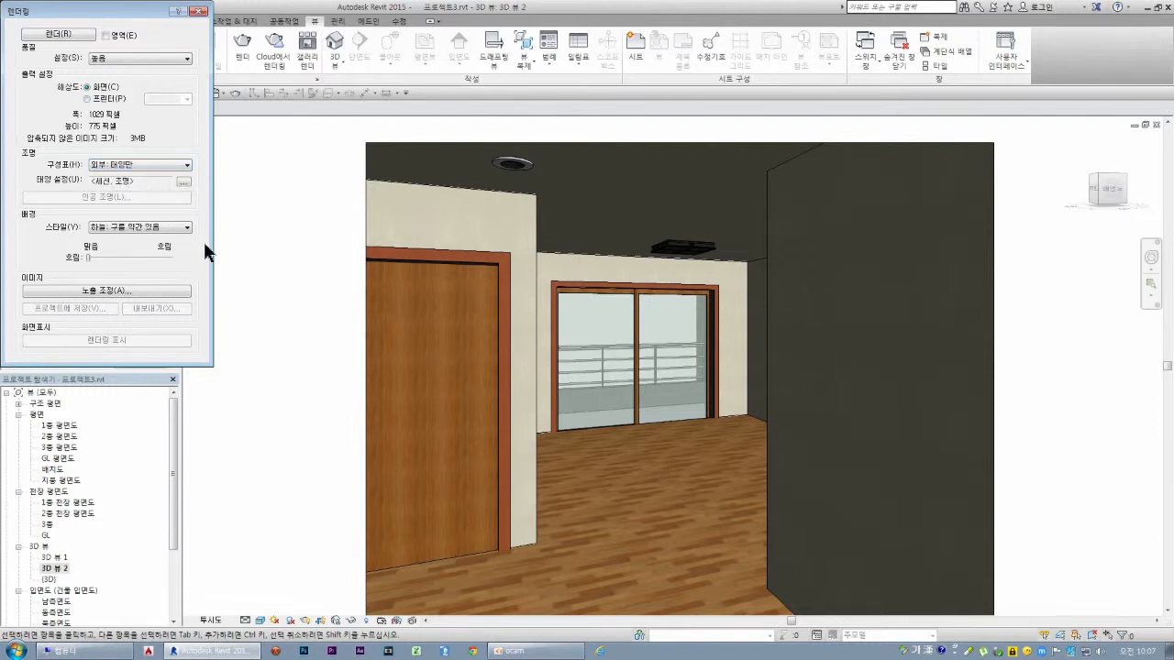
- Set the lighting scheme to 내부: 태양 및 인공 조명, keep all artificial lights on, and render the camera view
left_click(158, 166)
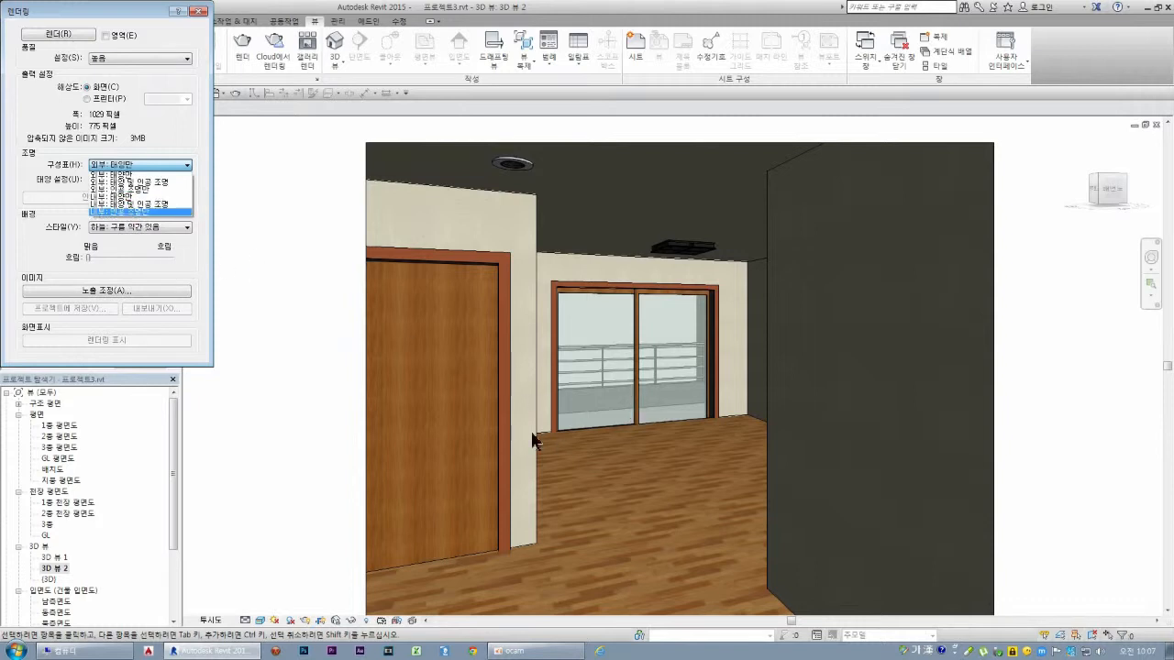
left_click(128, 211)
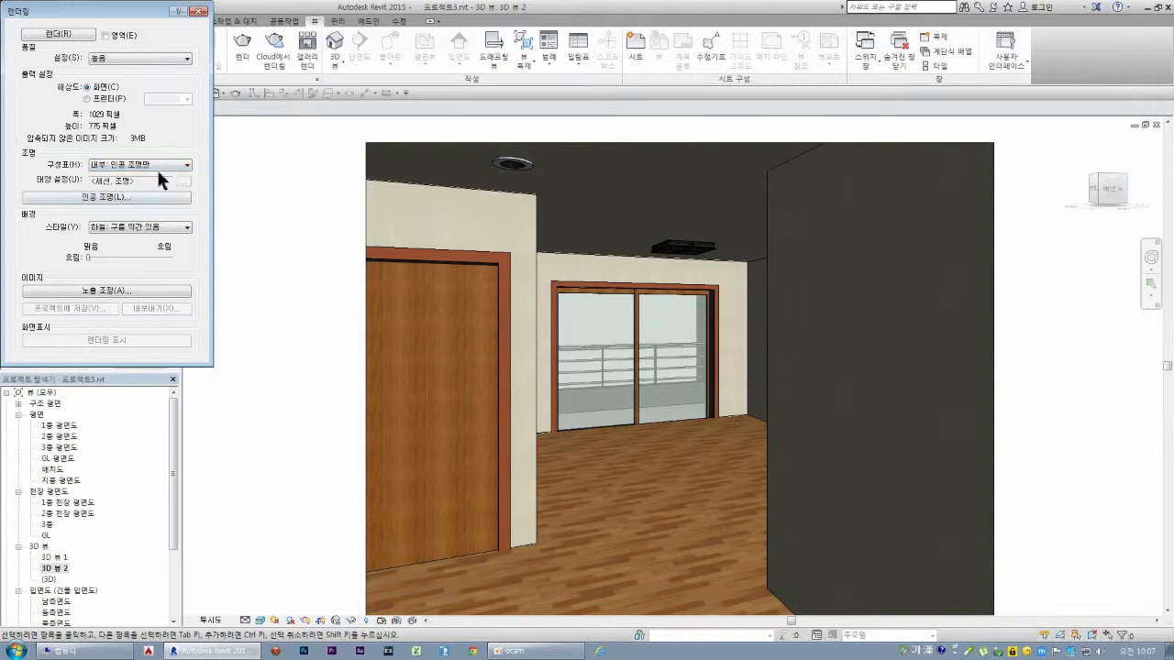
left_click(170, 166)
left_click(155, 207)
left_click(144, 225)
left_click(147, 229)
left_click(131, 195)
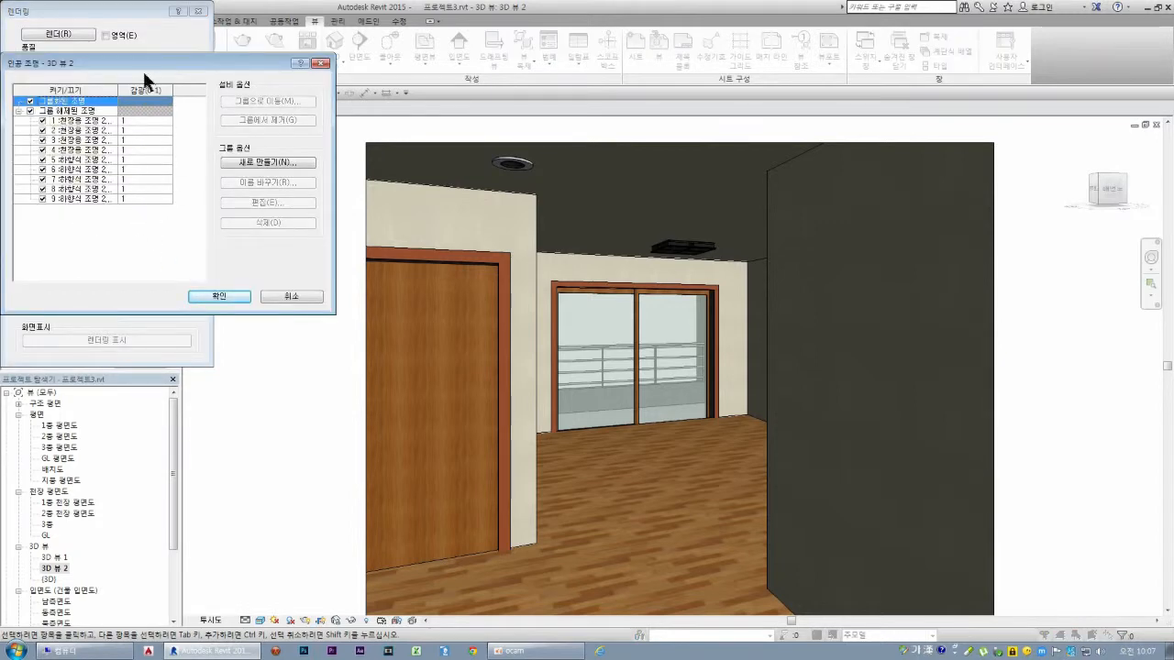
left_click(219, 296)
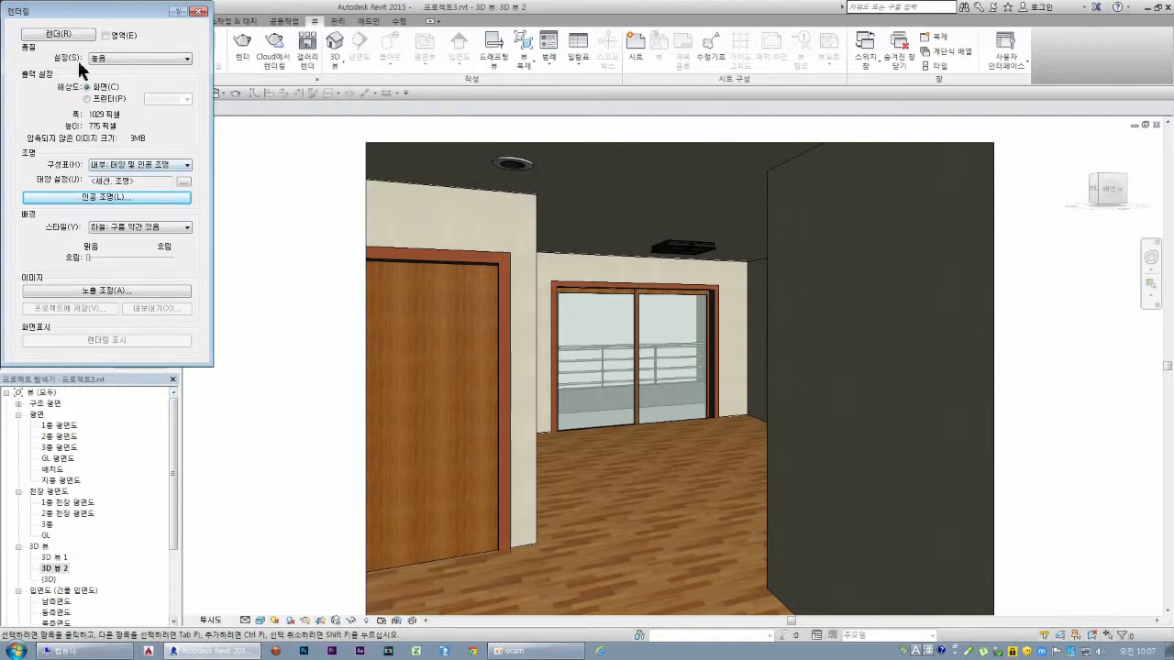
left_click(57, 35)
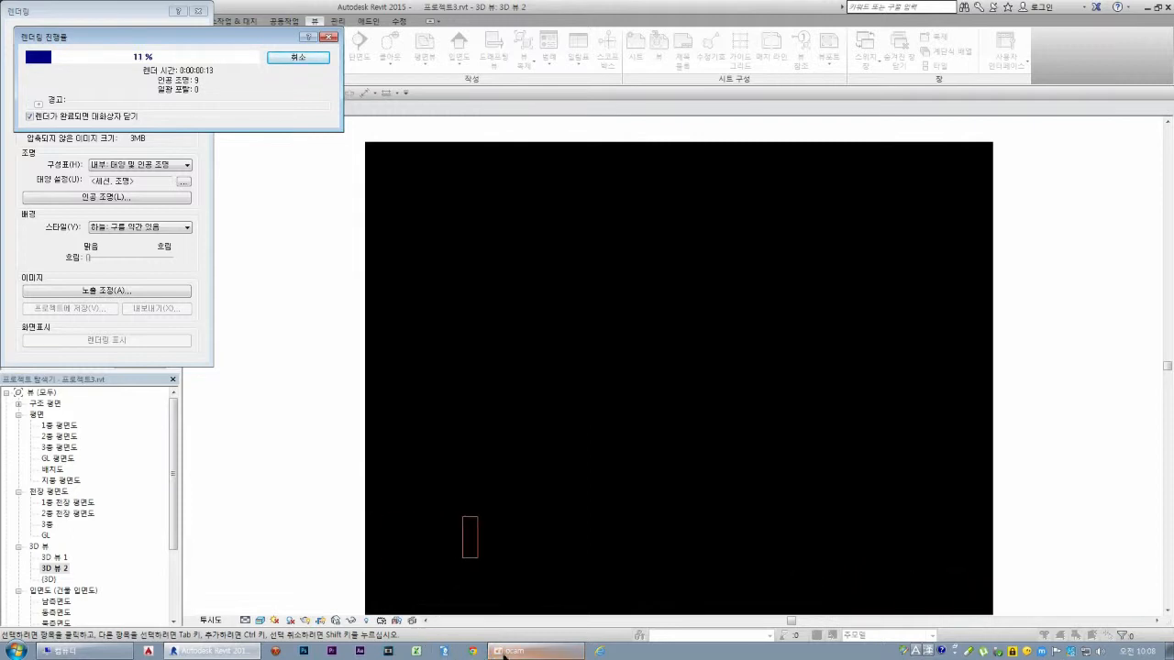
mouse_move(509, 655)
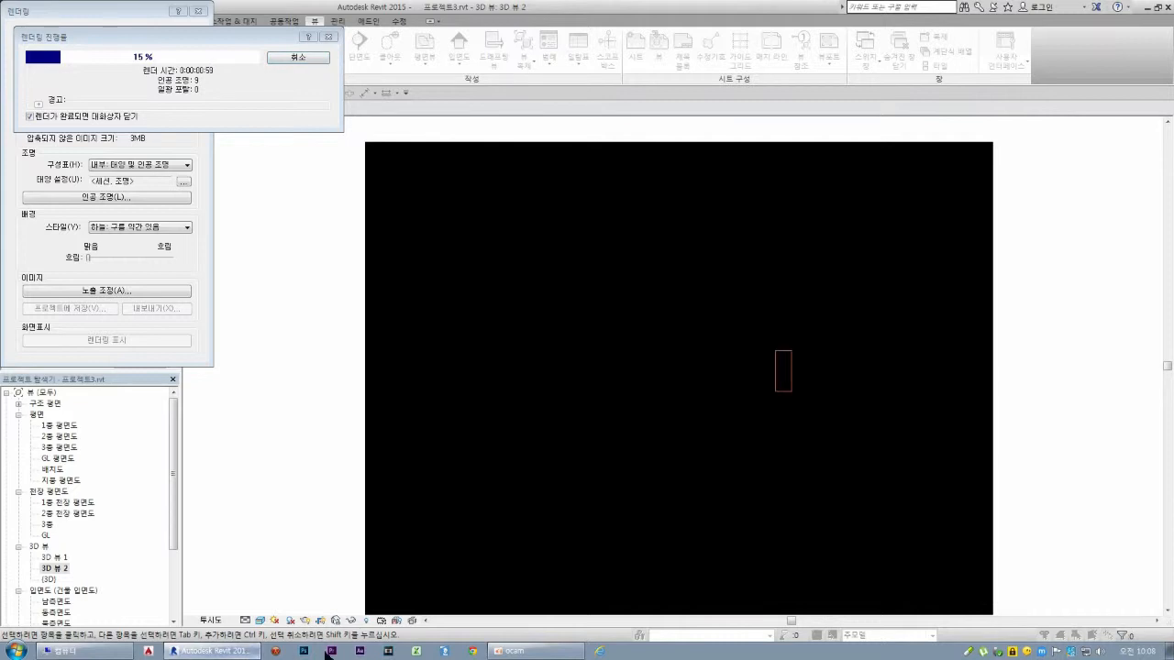
left_click(526, 653)
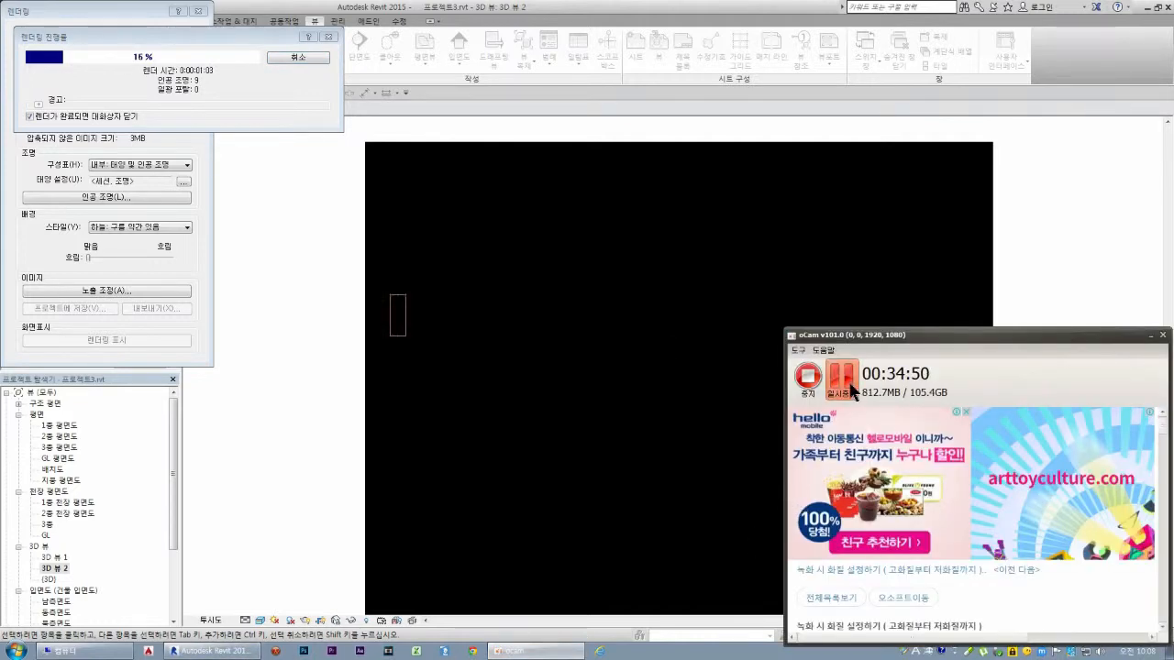
left_click(842, 389)
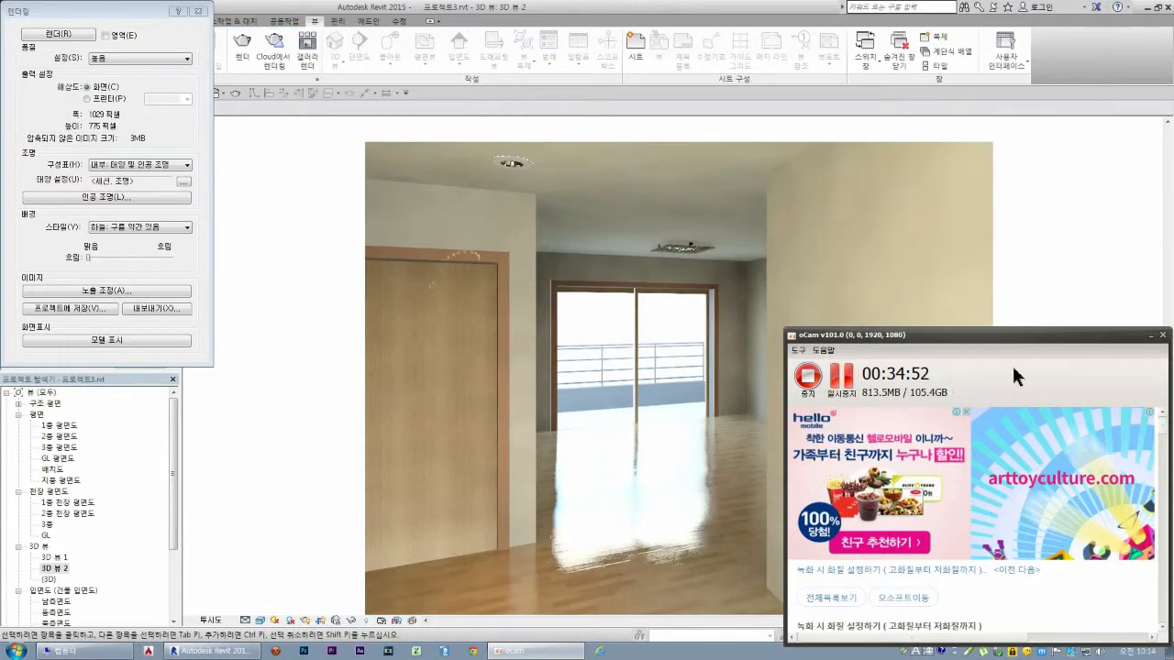
left_click(721, 15)
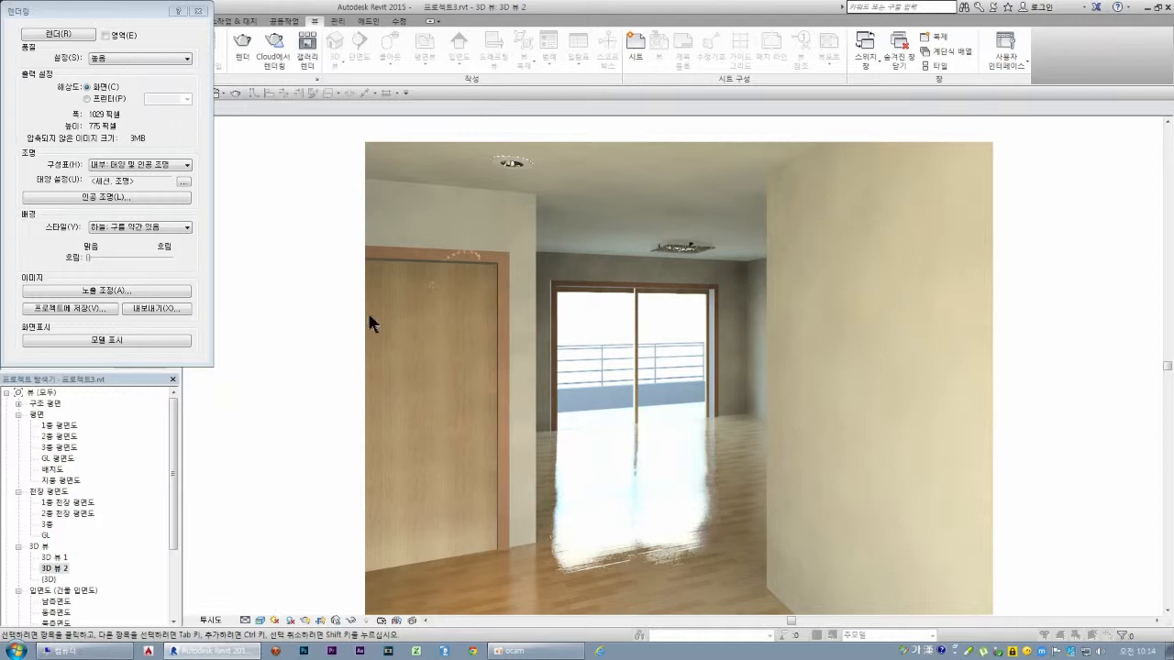
- Change the lighting scheme to 내부: 인공 조명만 and render the camera view again
left_click(144, 163)
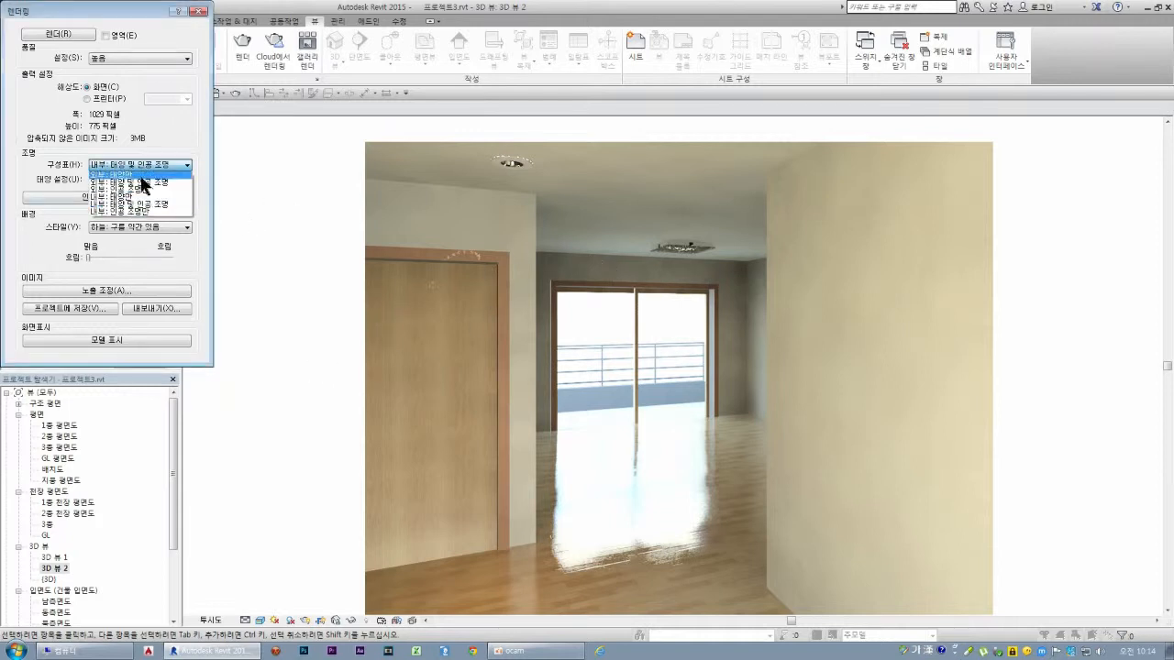
left_click(139, 212)
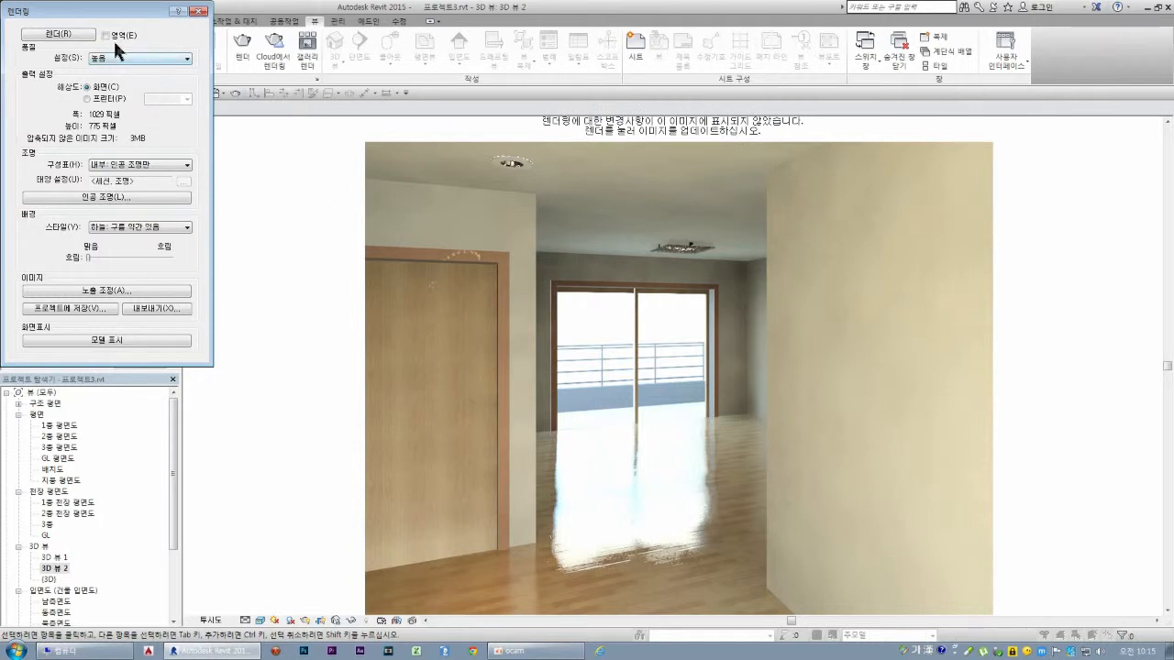
left_click(60, 34)
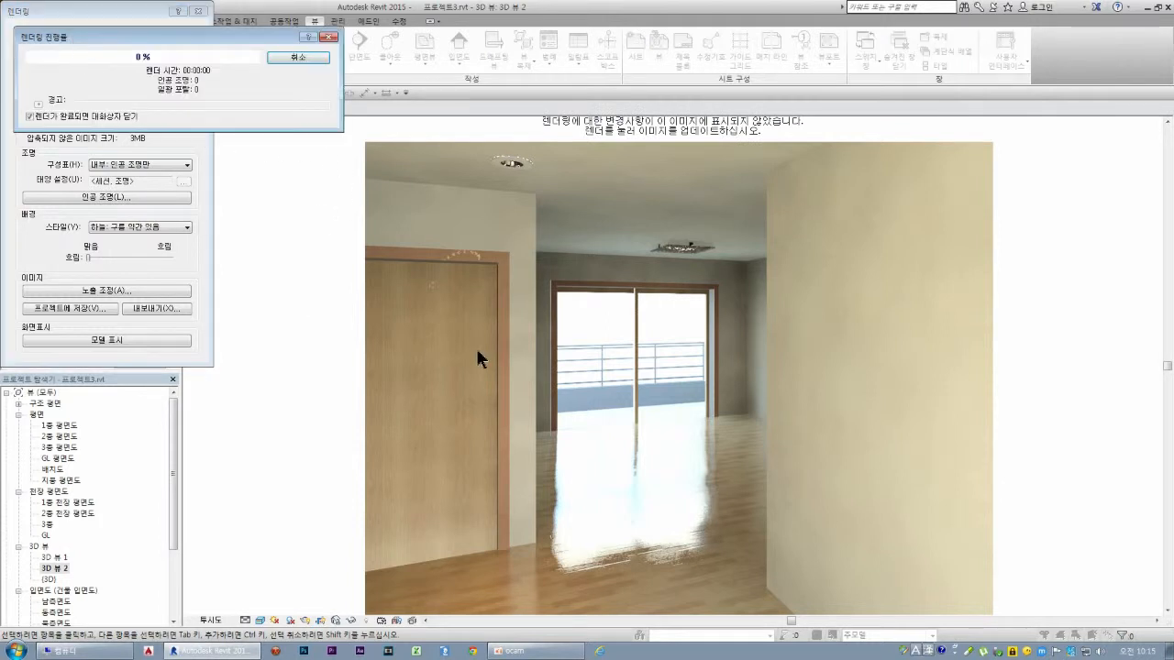
left_click(555, 652)
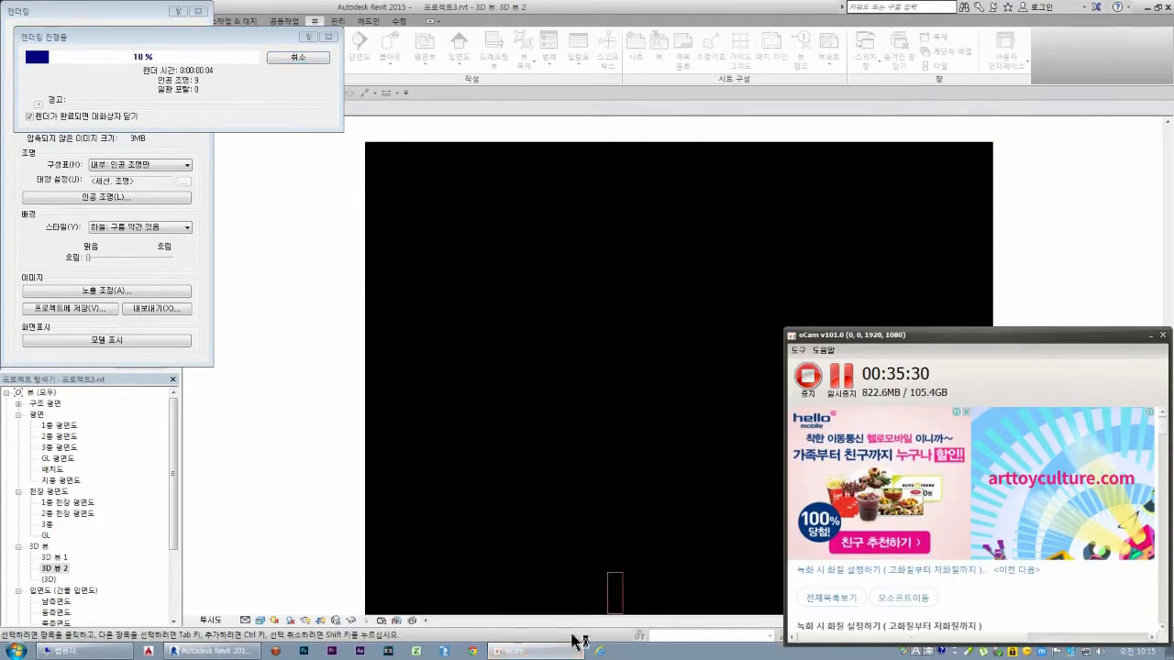
left_click(841, 384)
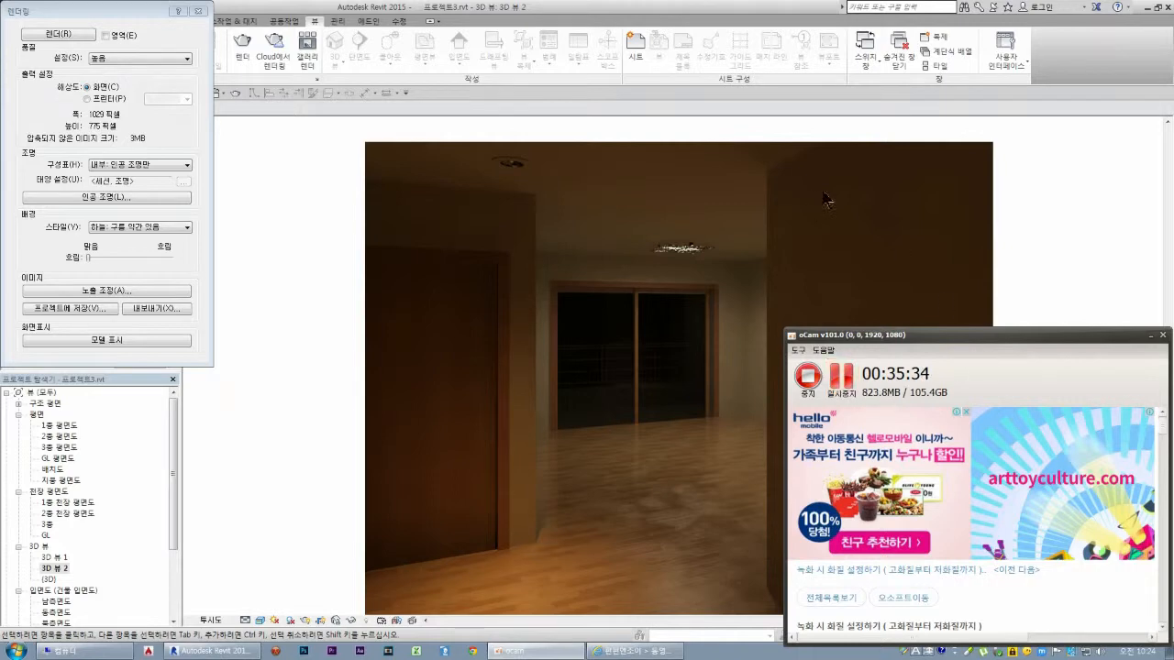
left_click(776, 8)
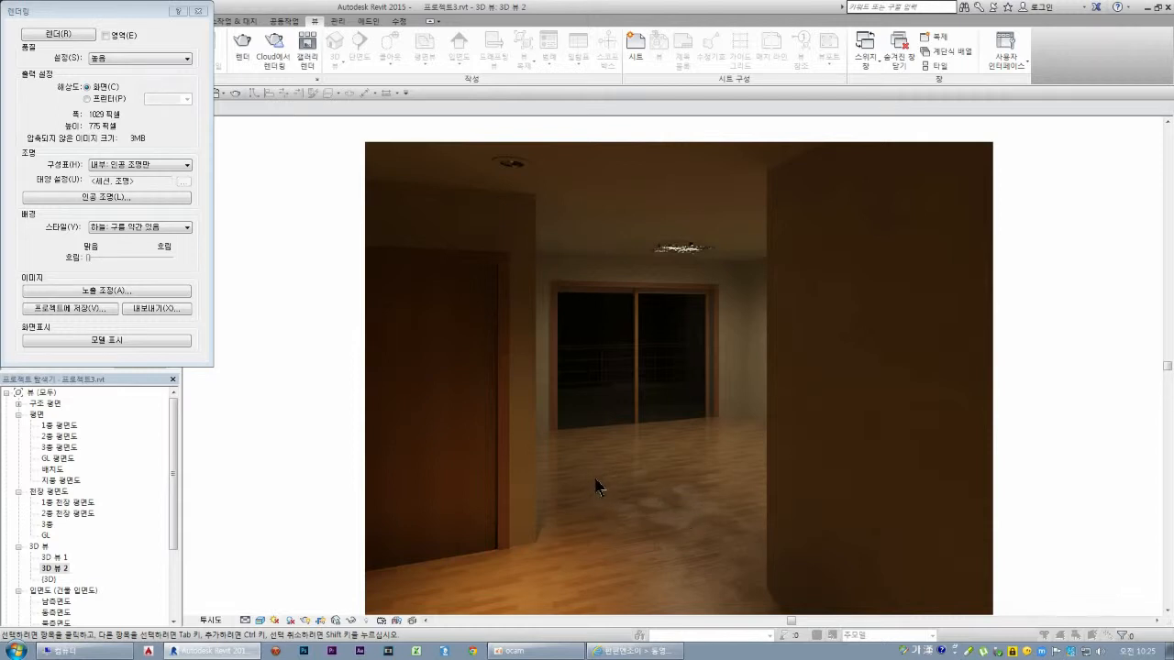
scroll(596, 486, "down", 3)
scroll(632, 586, "up", 2)
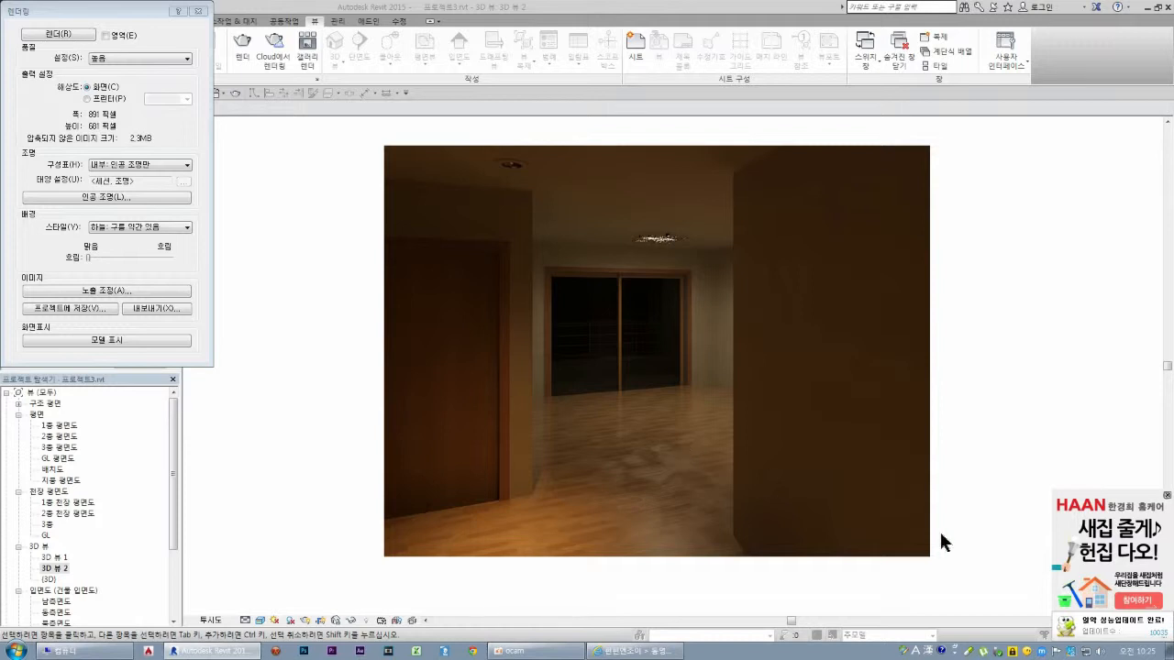
left_click(1167, 496)
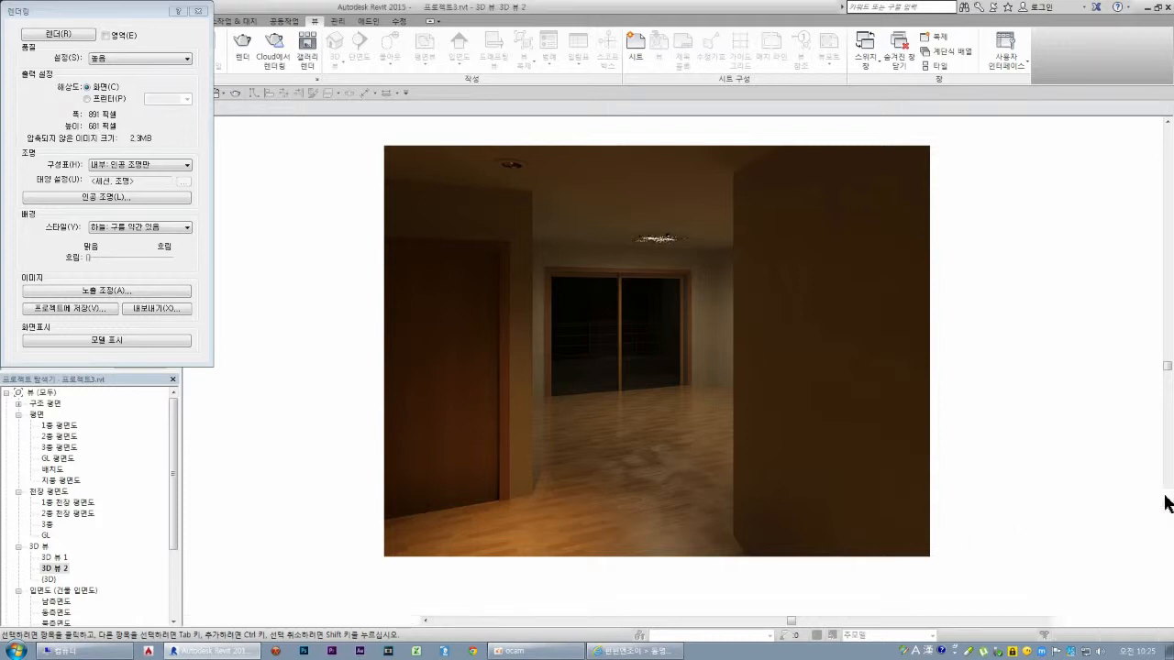